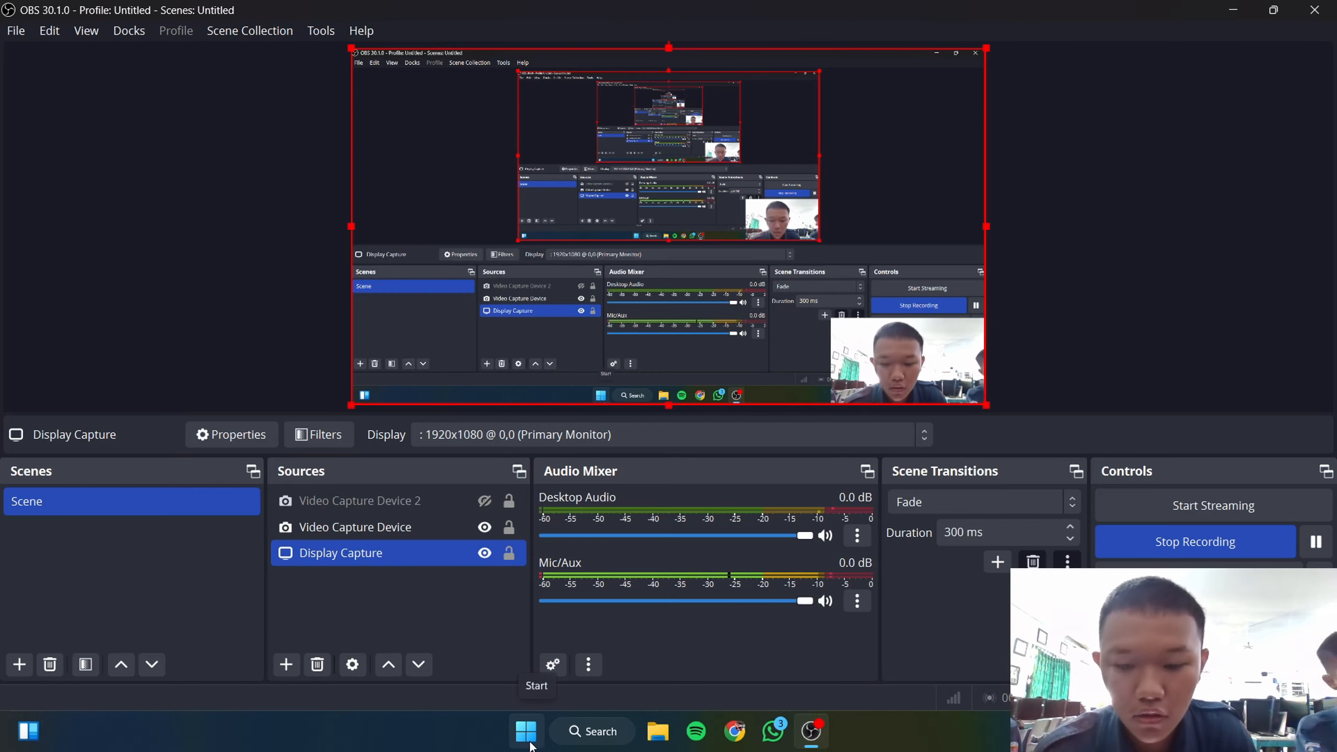
Step: Open the Windows Start menu to launch WinBox
left_click(527, 737)
Step: Connect WinBox to neighbour RB952Ui-5ac2nD as admin, maximize the session, and dismiss the password prompt
left_click(634, 373)
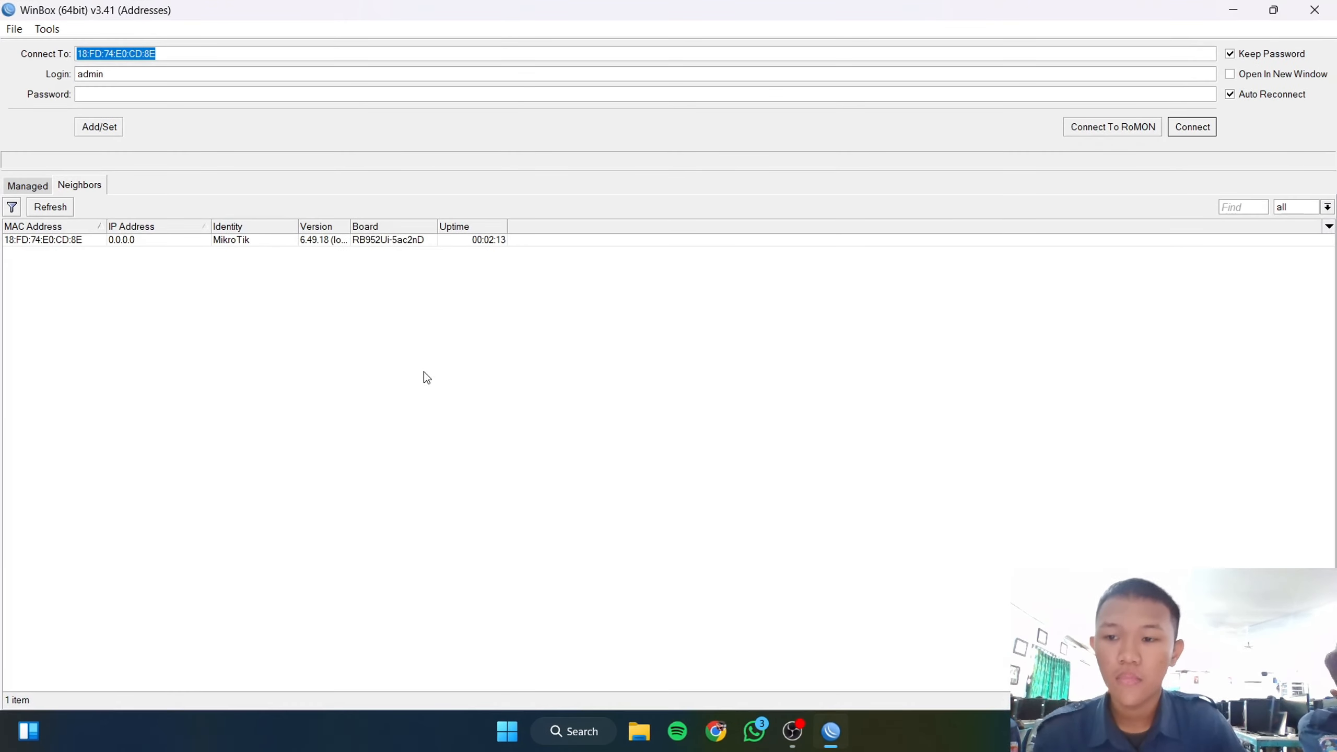
left_click(71, 243)
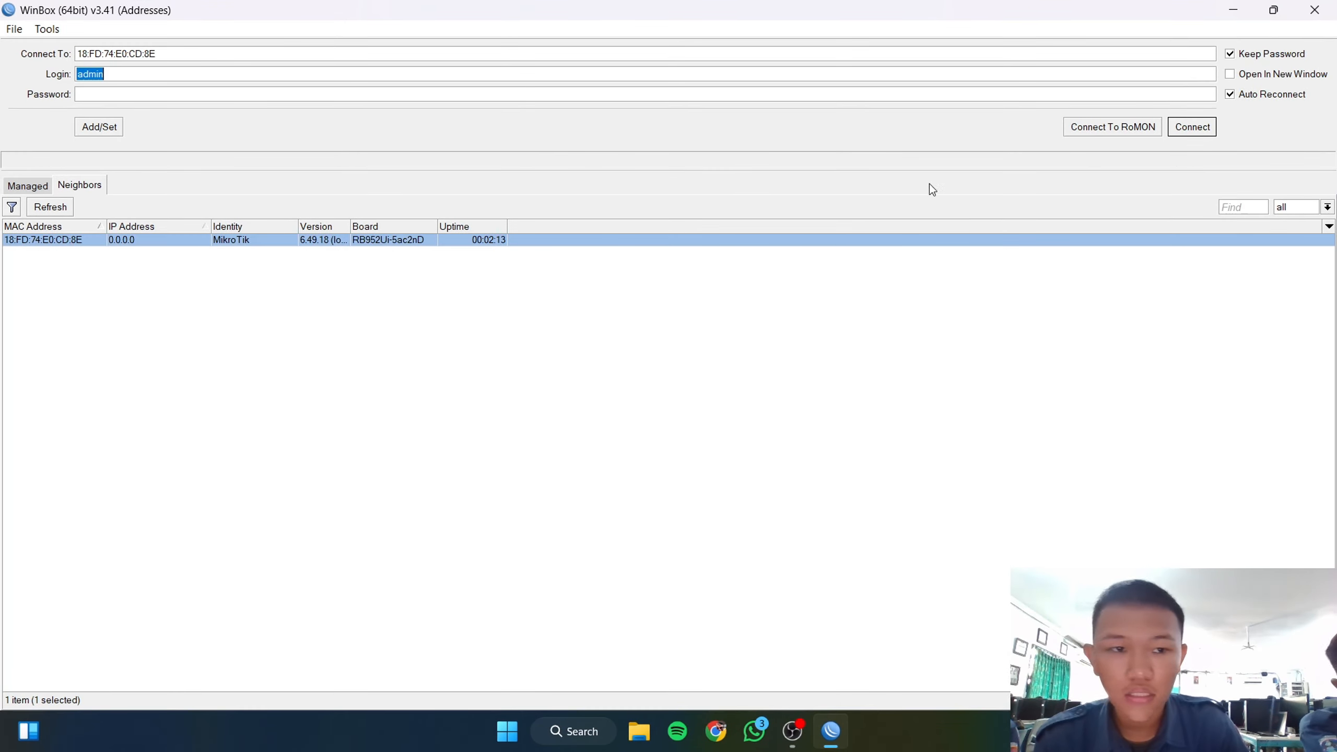
left_click(1191, 126)
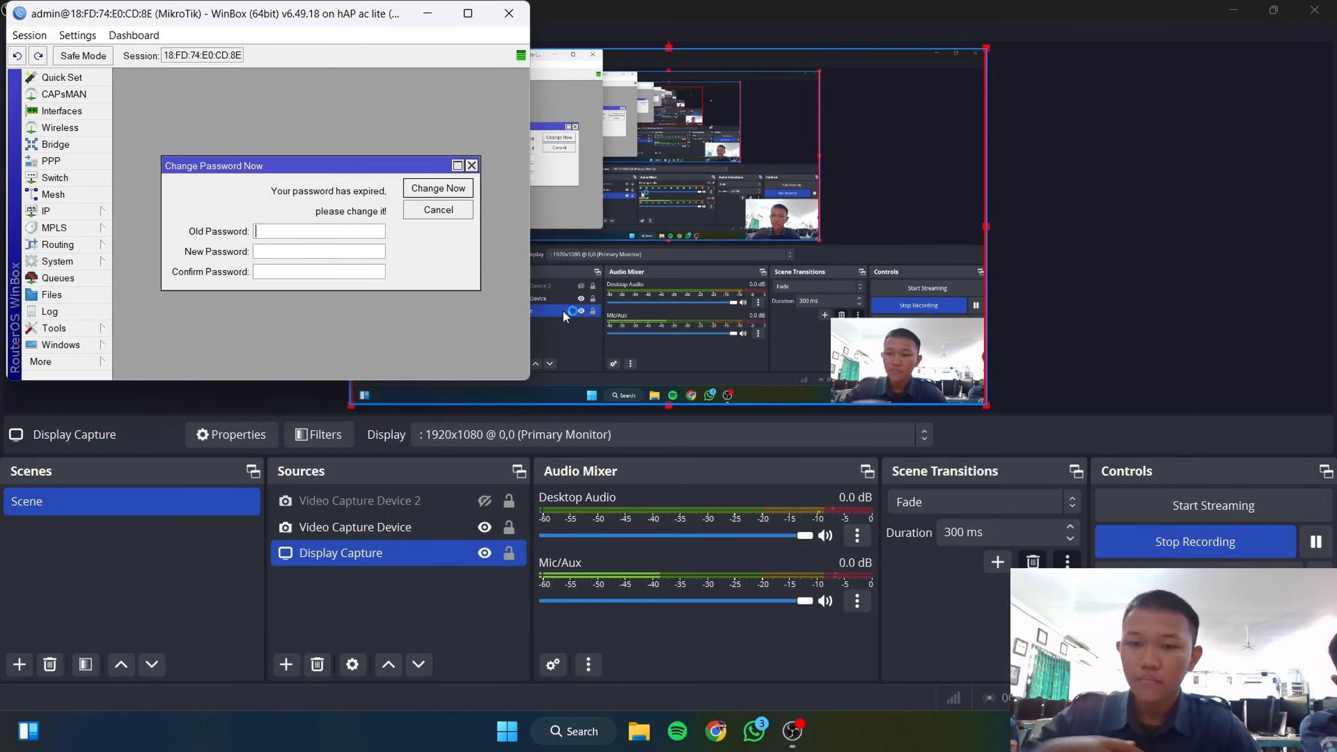
left_click(468, 13)
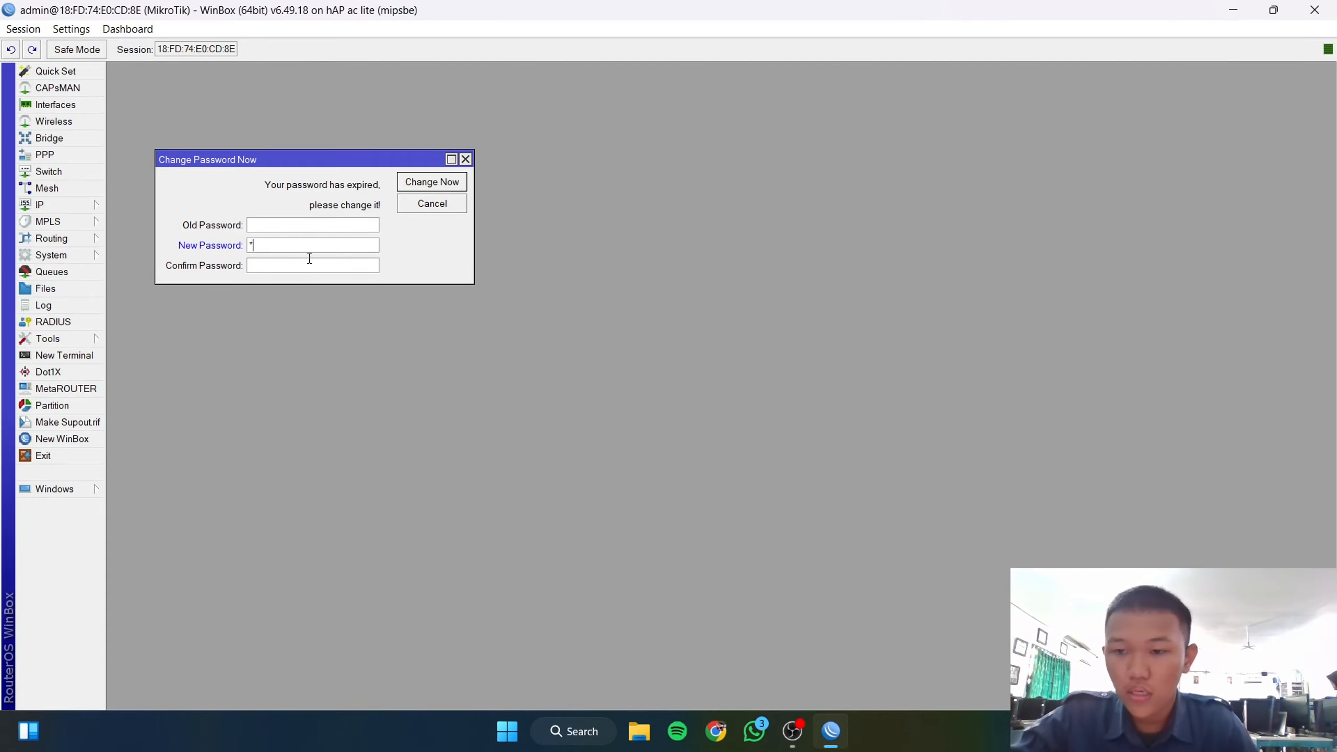
left_click(443, 183)
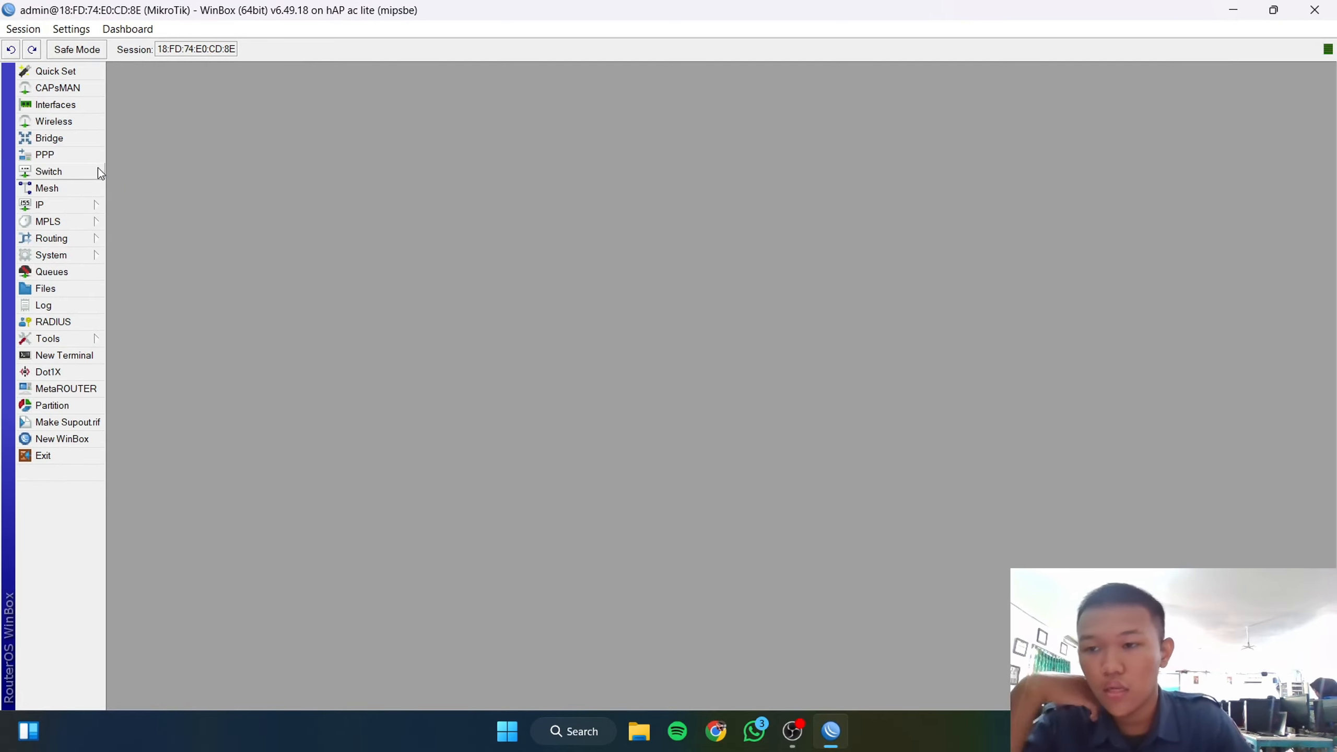
Step: Comment ether1 as INTERNET in the Interface List
left_click(58, 105)
left_click(193, 316)
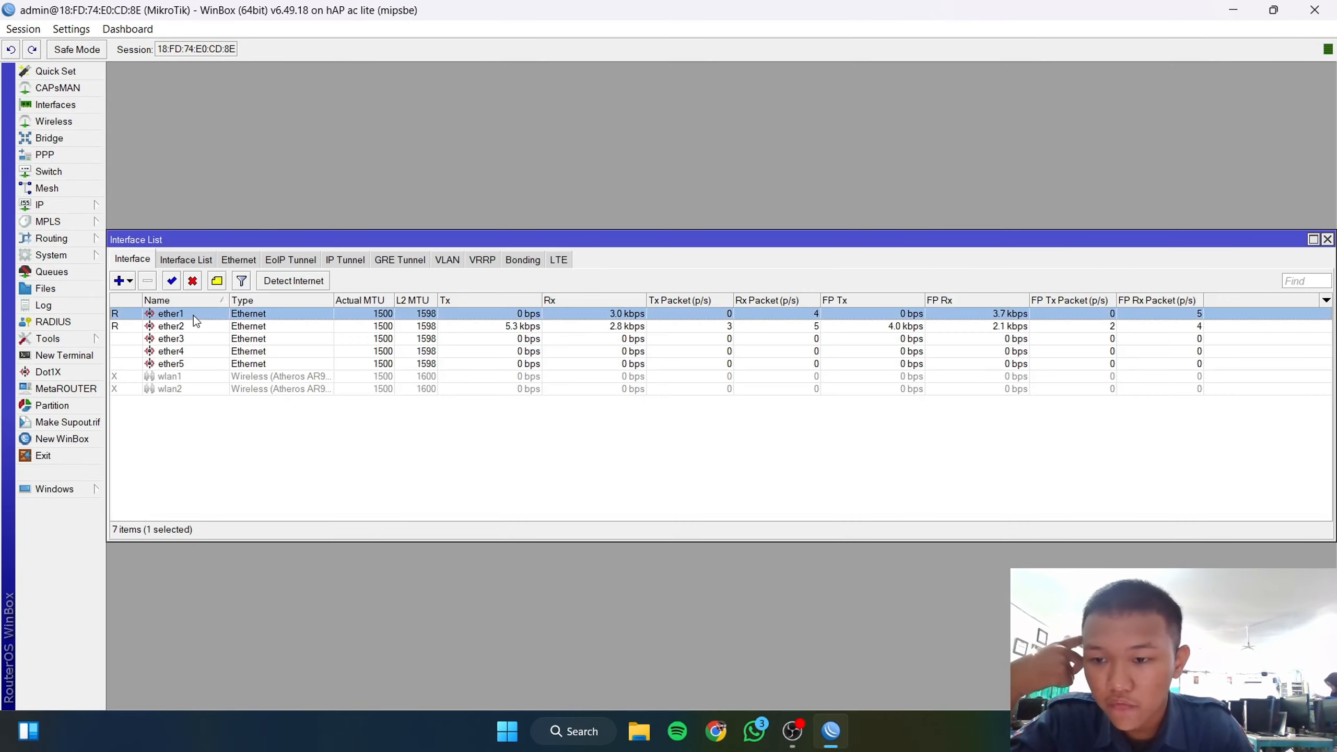
left_click(216, 284)
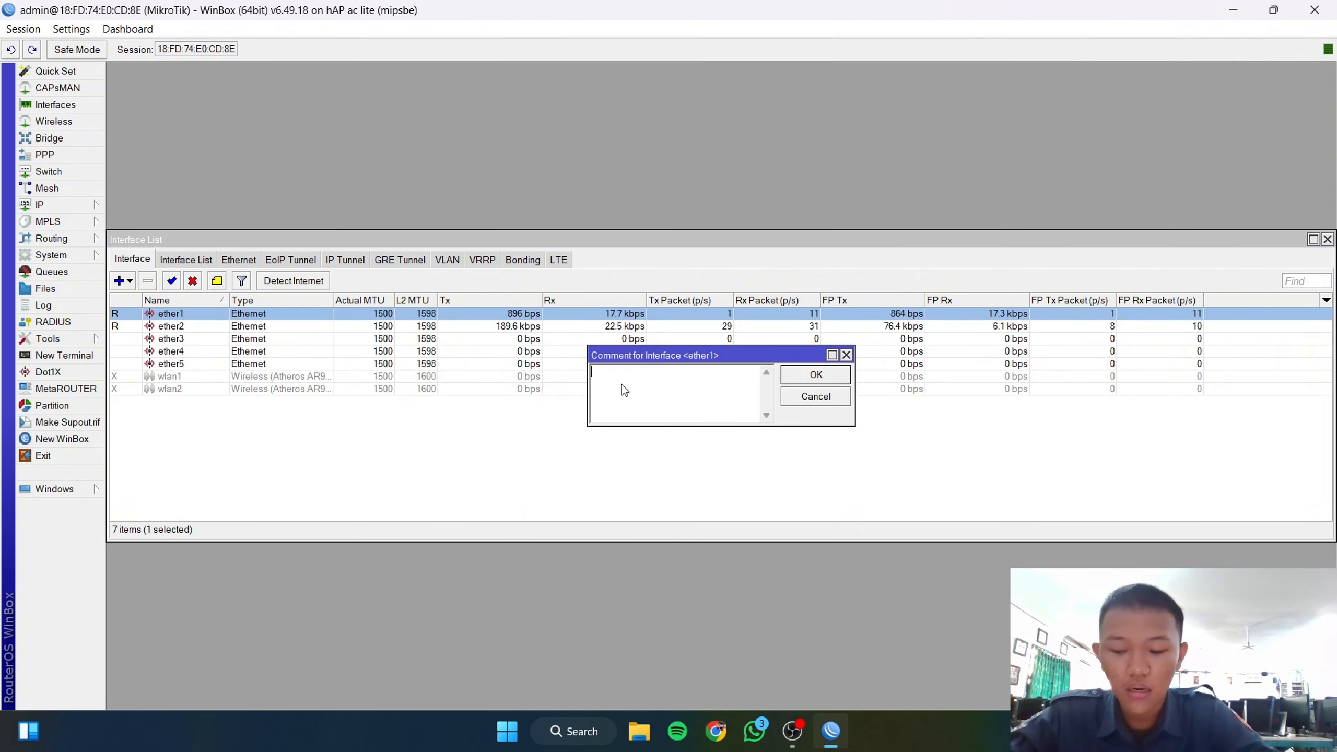
type("INTERNET")
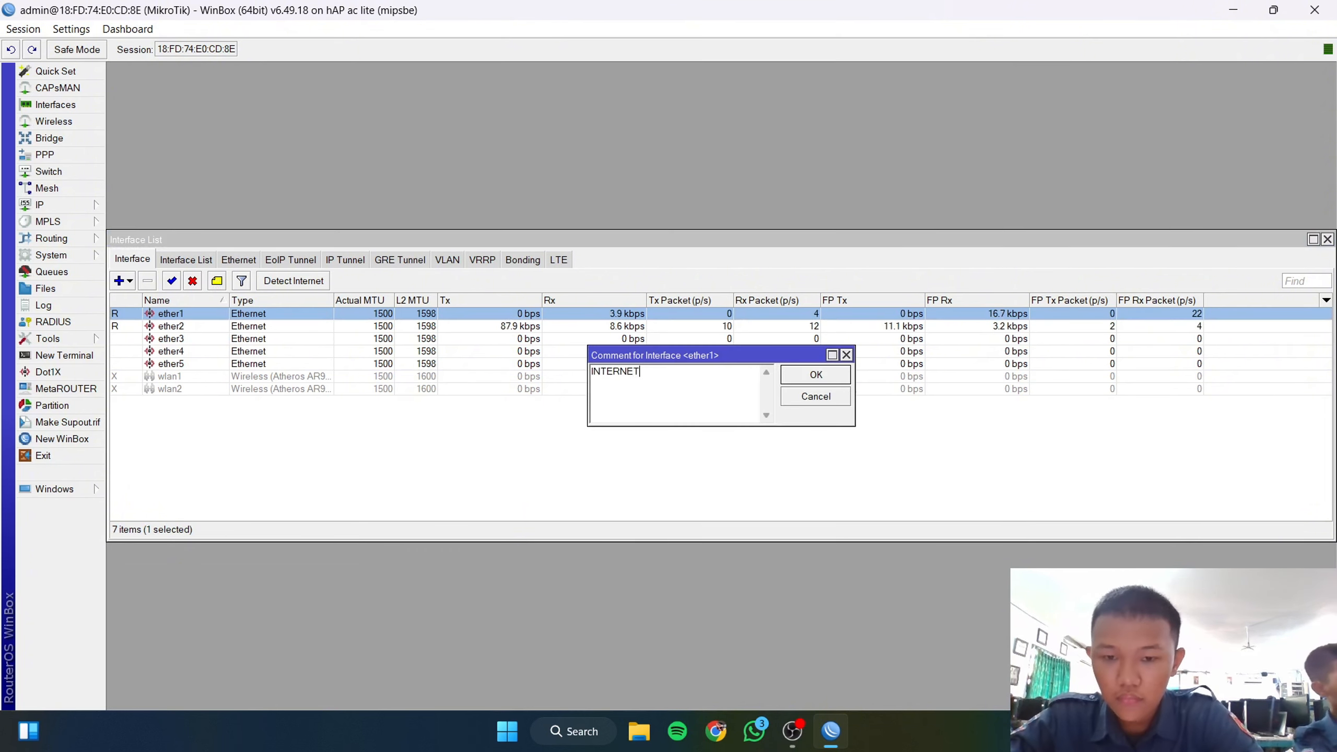
left_click(816, 374)
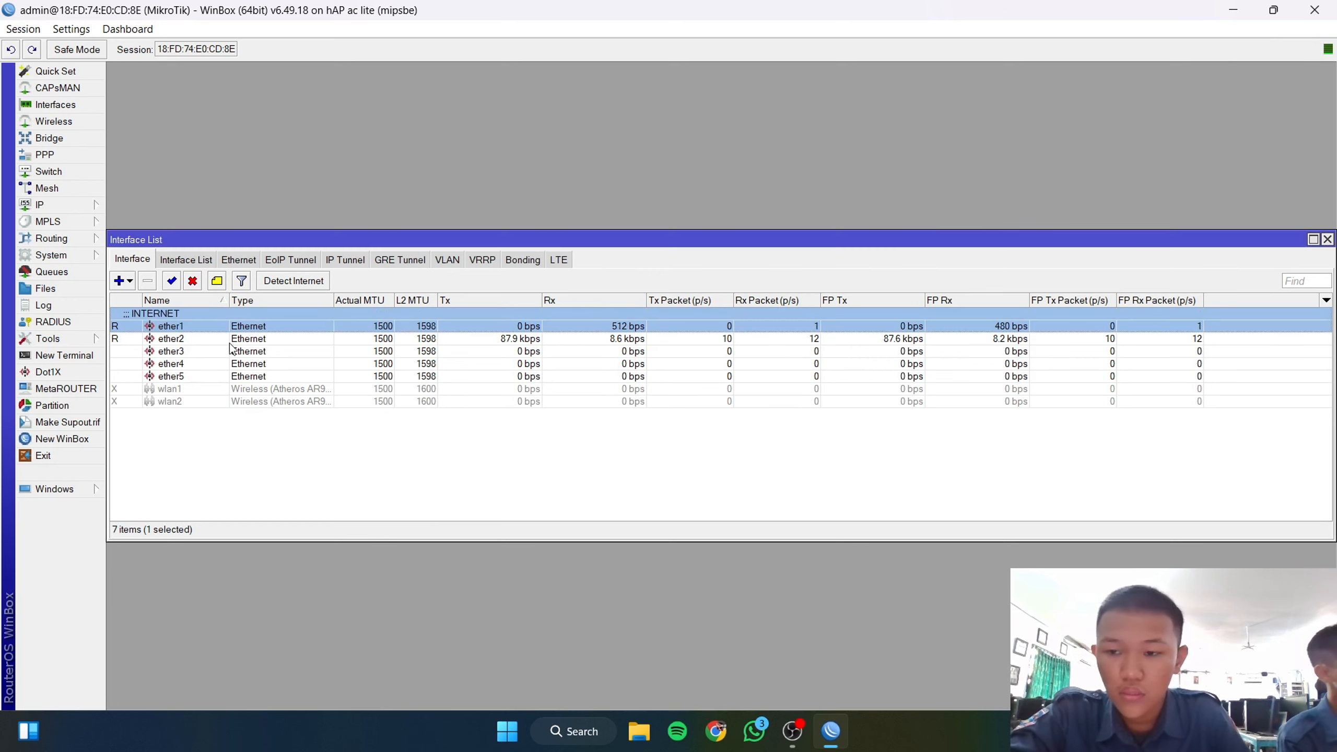
Step: Comment ether2 as LAN and ether3 as ACCESS POINT
left_click(192, 340)
left_click(217, 281)
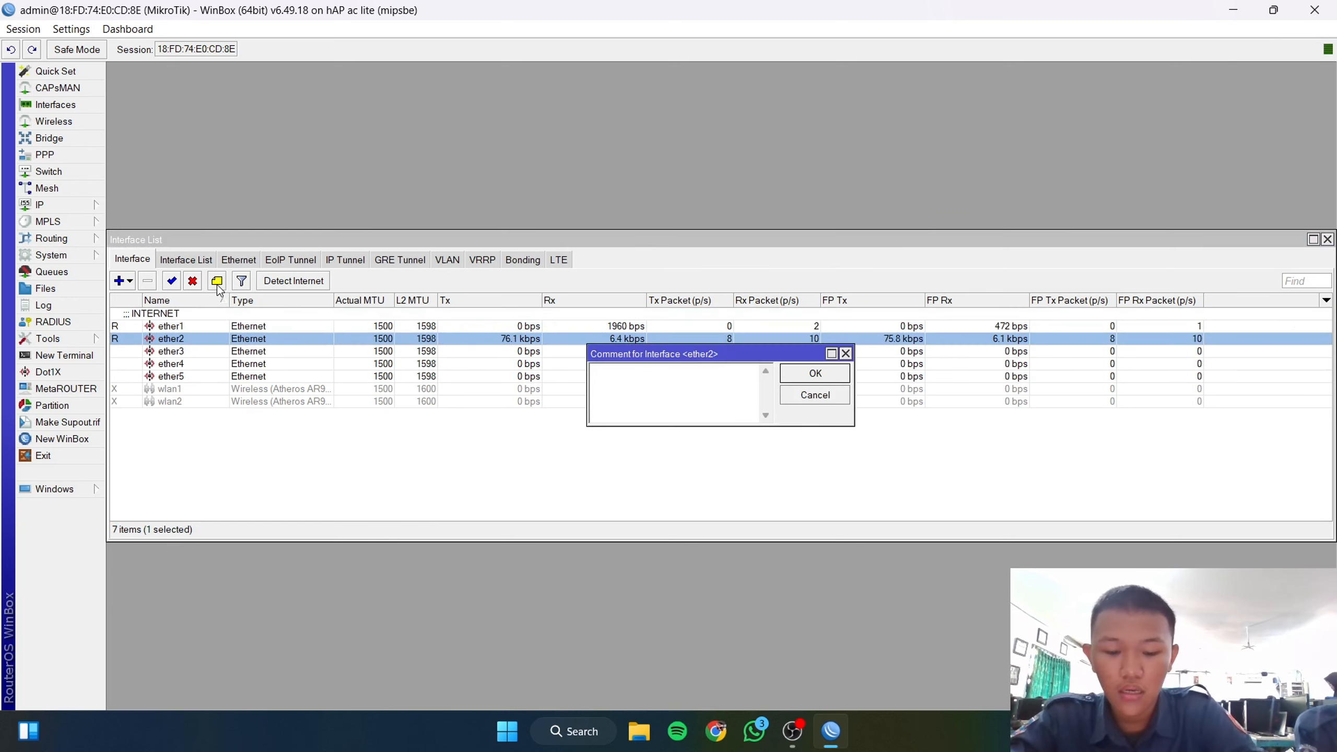
type("LAN")
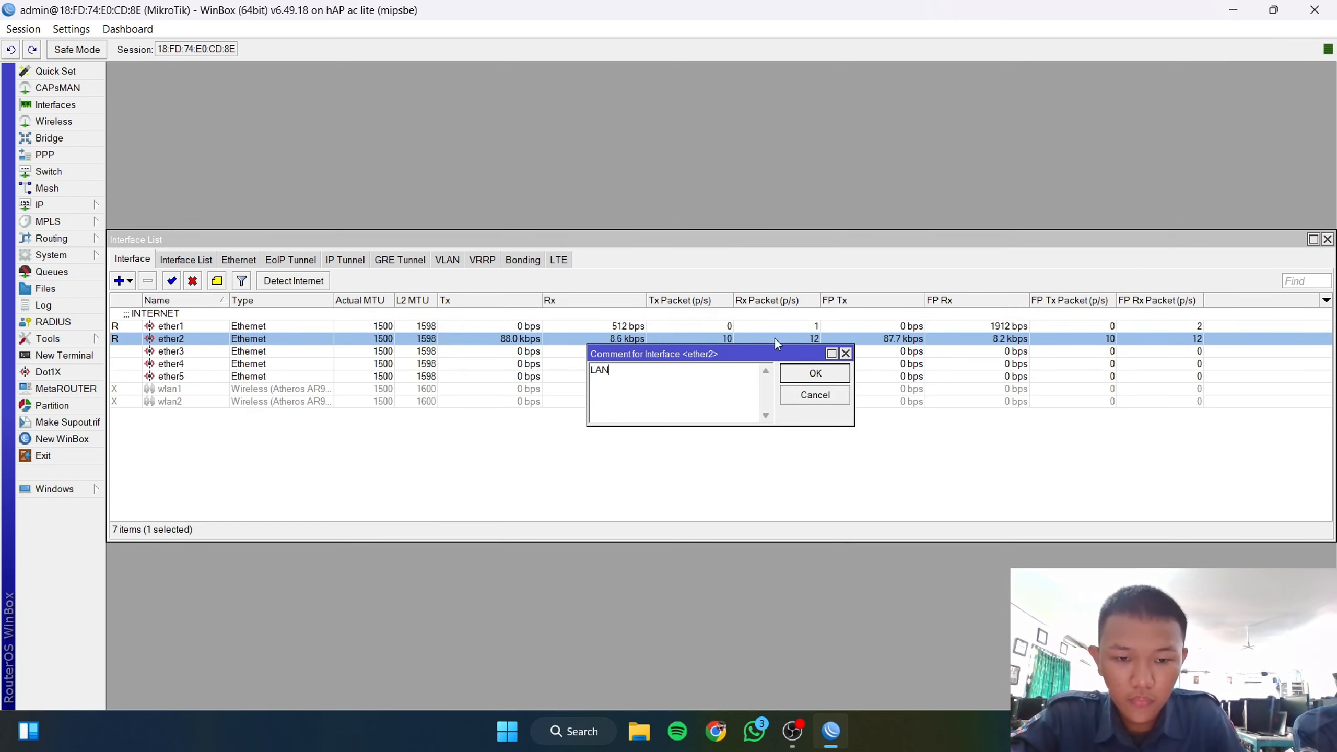
left_click(815, 373)
left_click(211, 364)
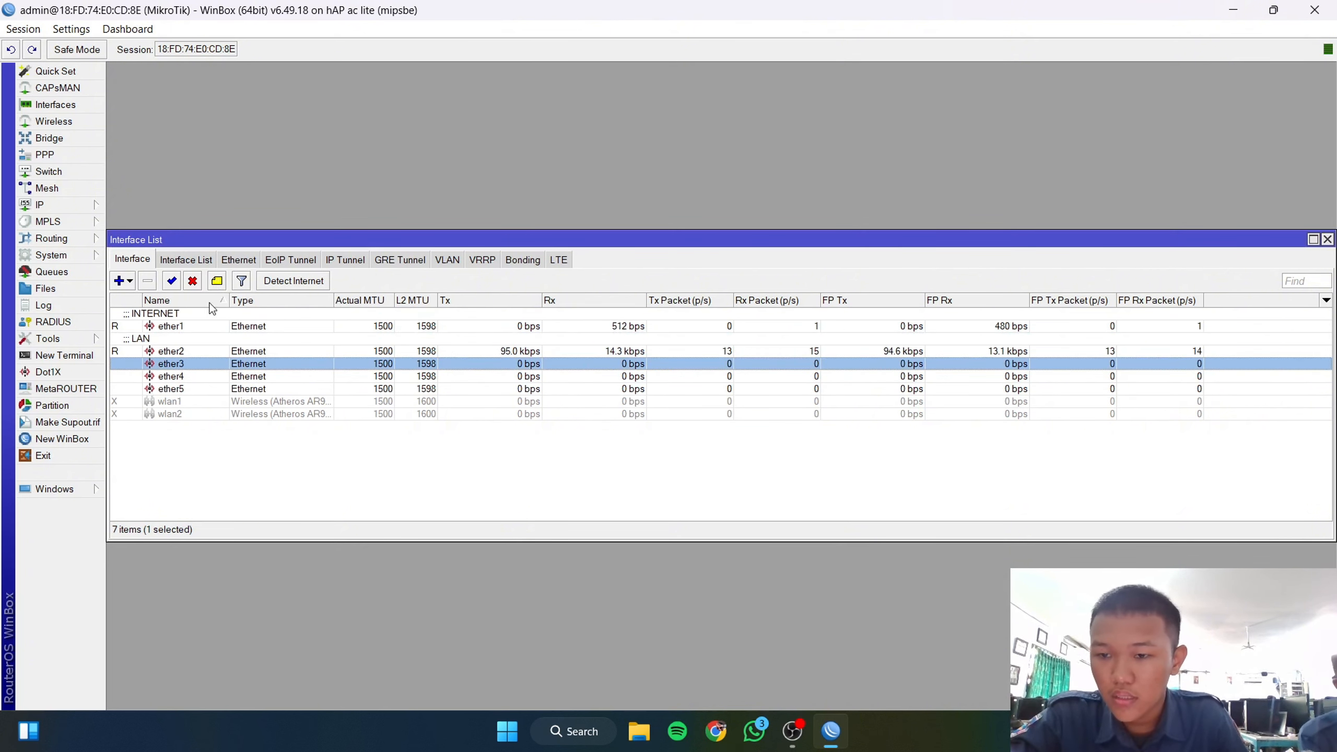
left_click(218, 284)
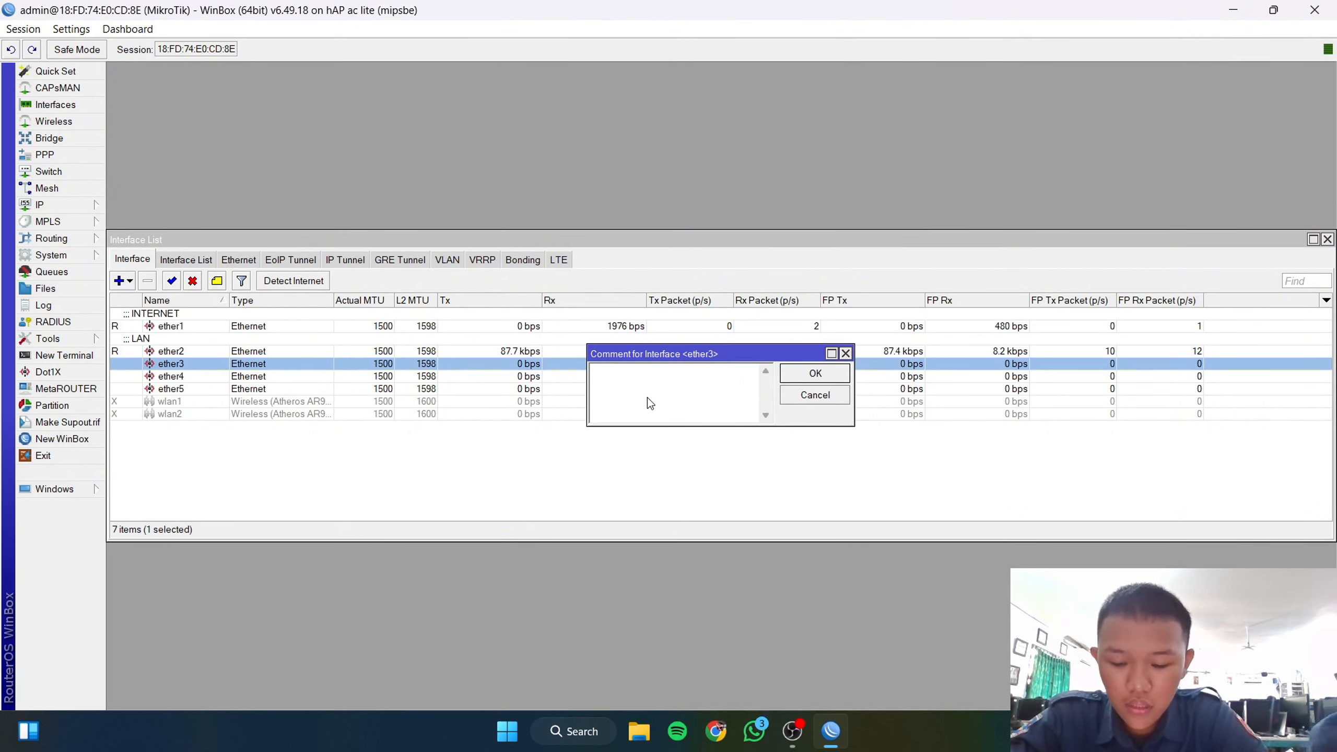
type("ACCESS")
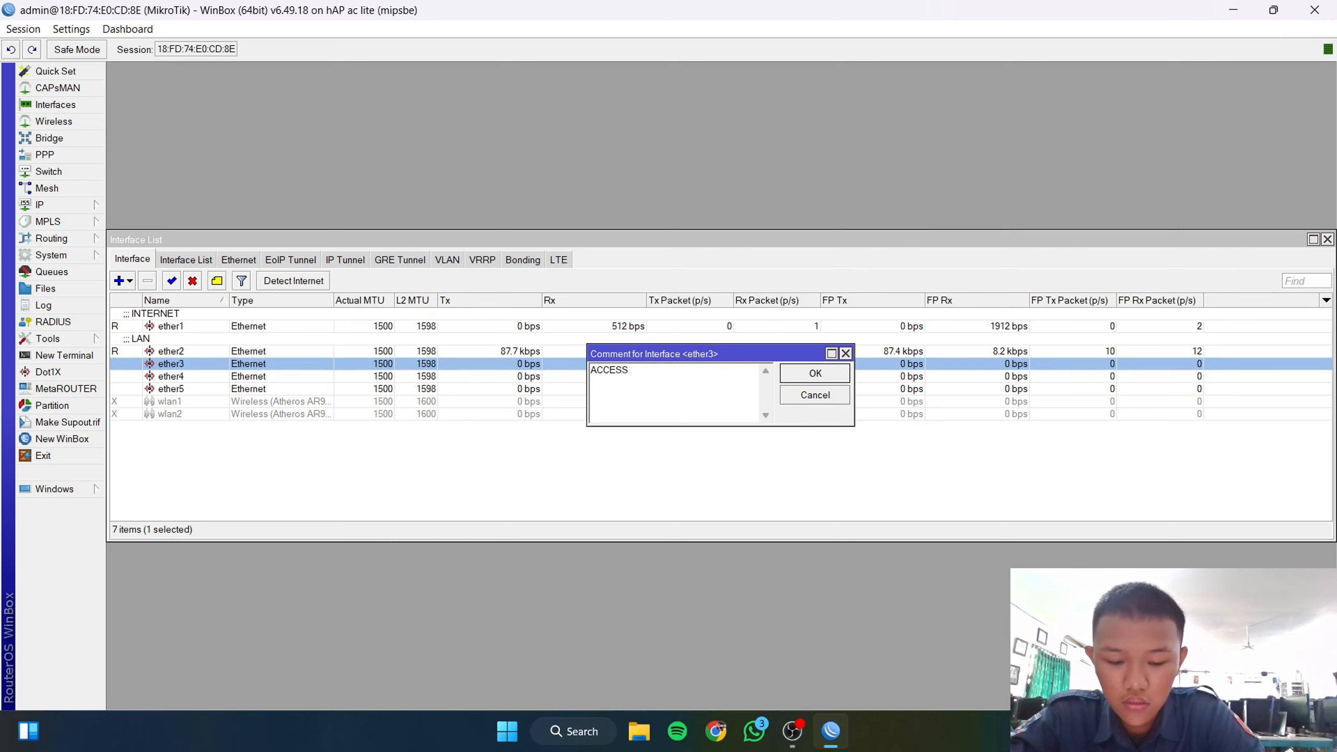
type(" POINT")
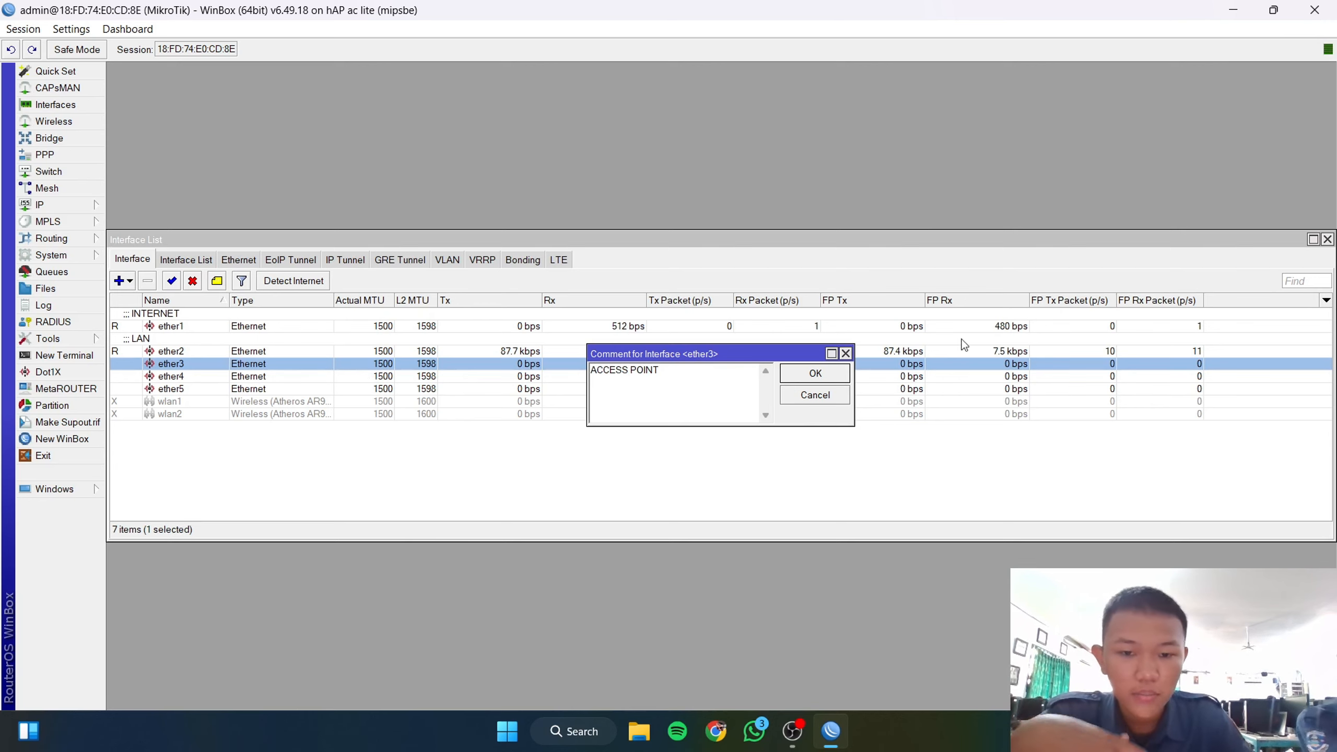
left_click(840, 376)
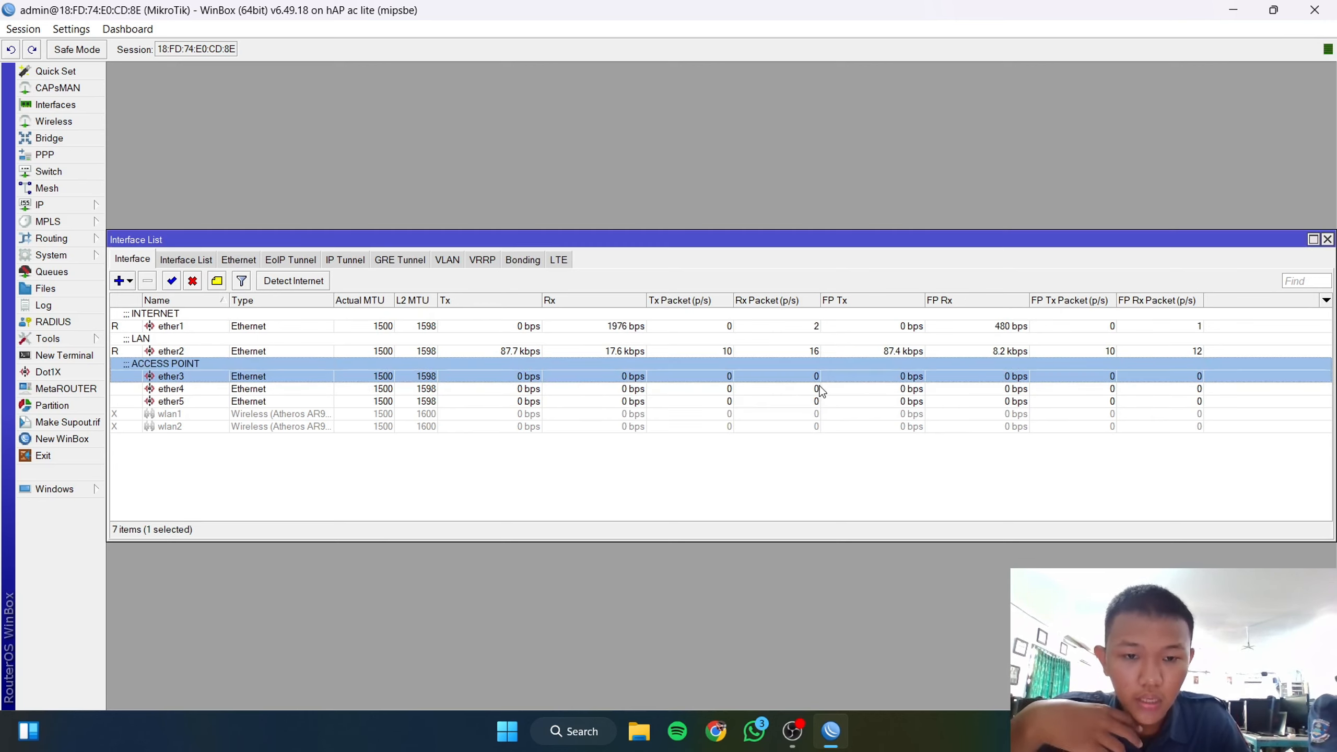
left_click(53, 204)
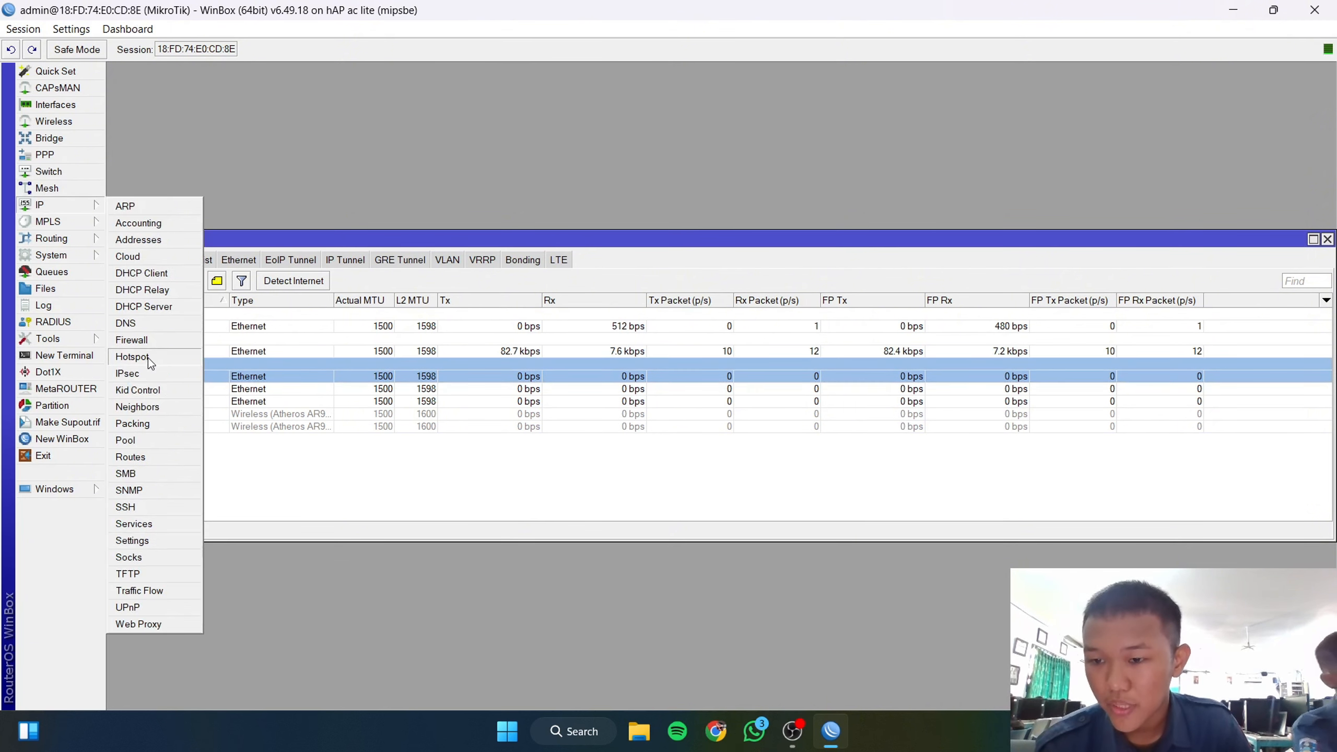
Step: Replace the router's DNS server 0.0.0.0 with 8.8.8.8 and apply
left_click(151, 329)
left_click(697, 252)
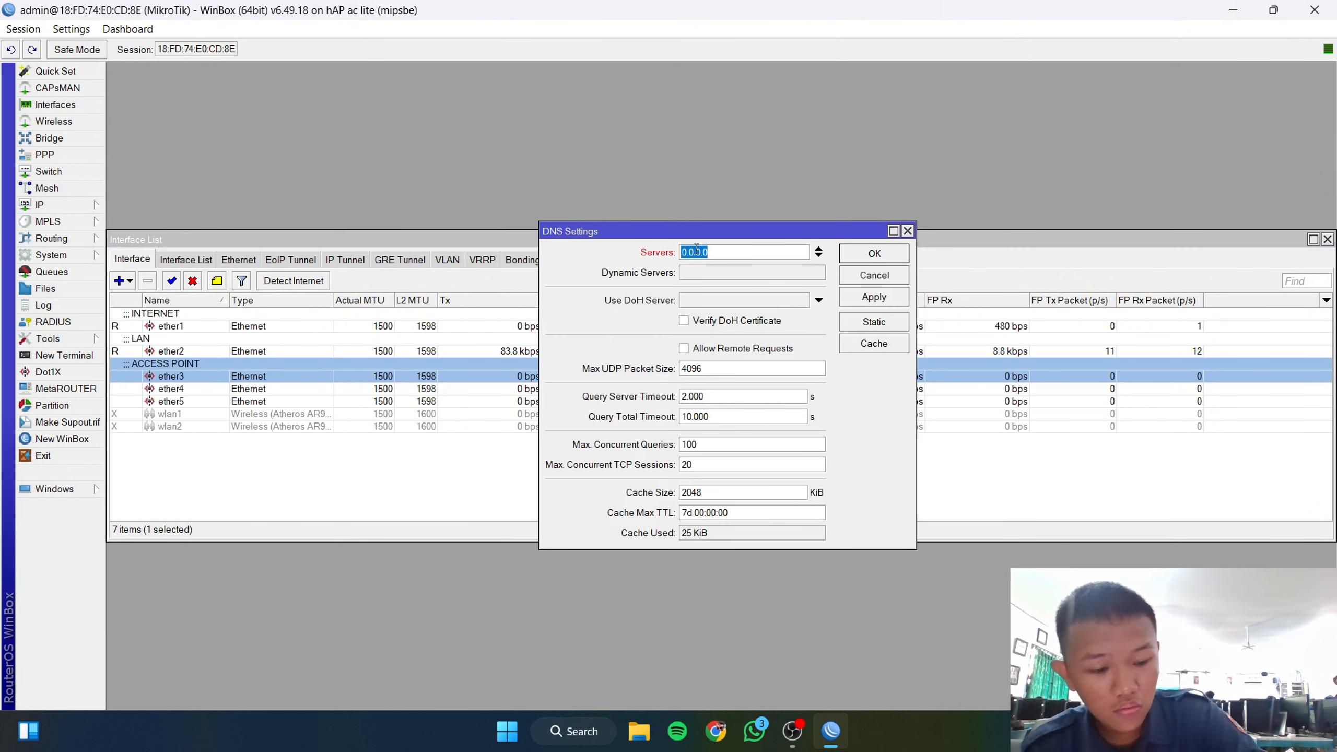
left_click(696, 251)
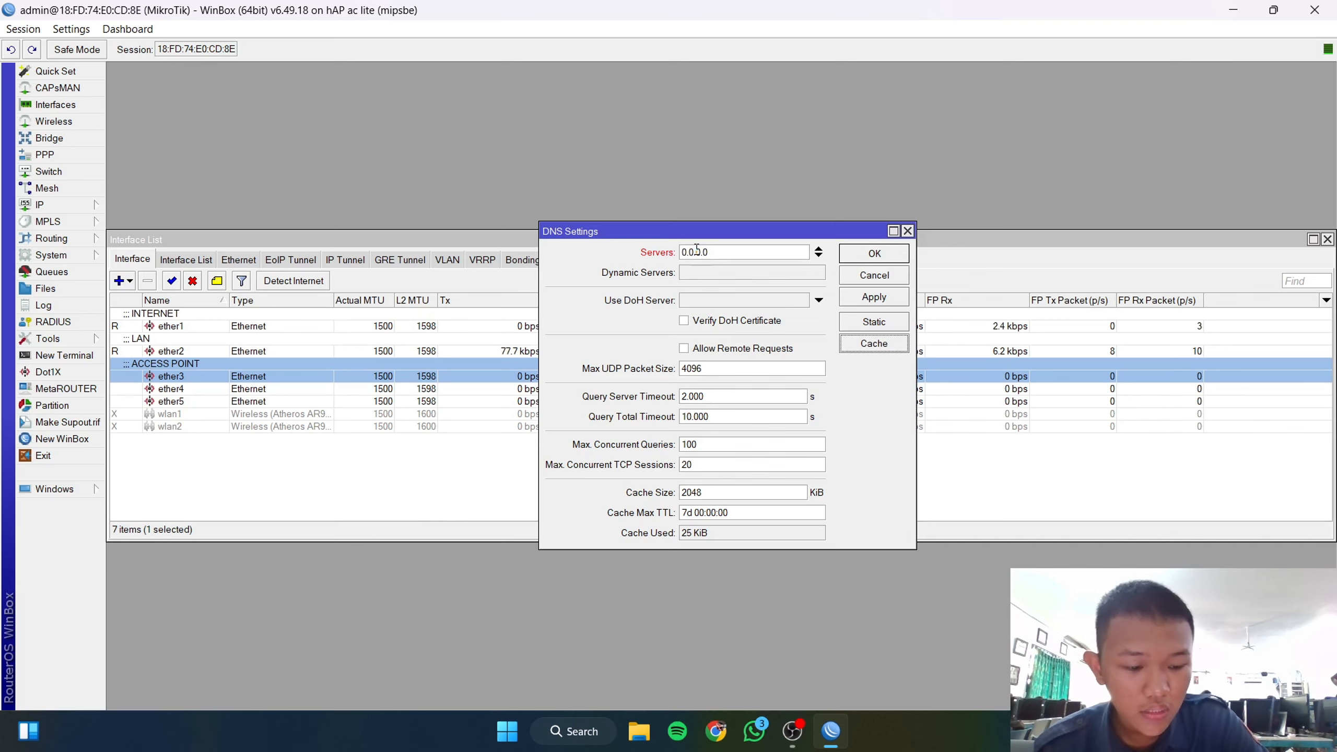
left_click(692, 251)
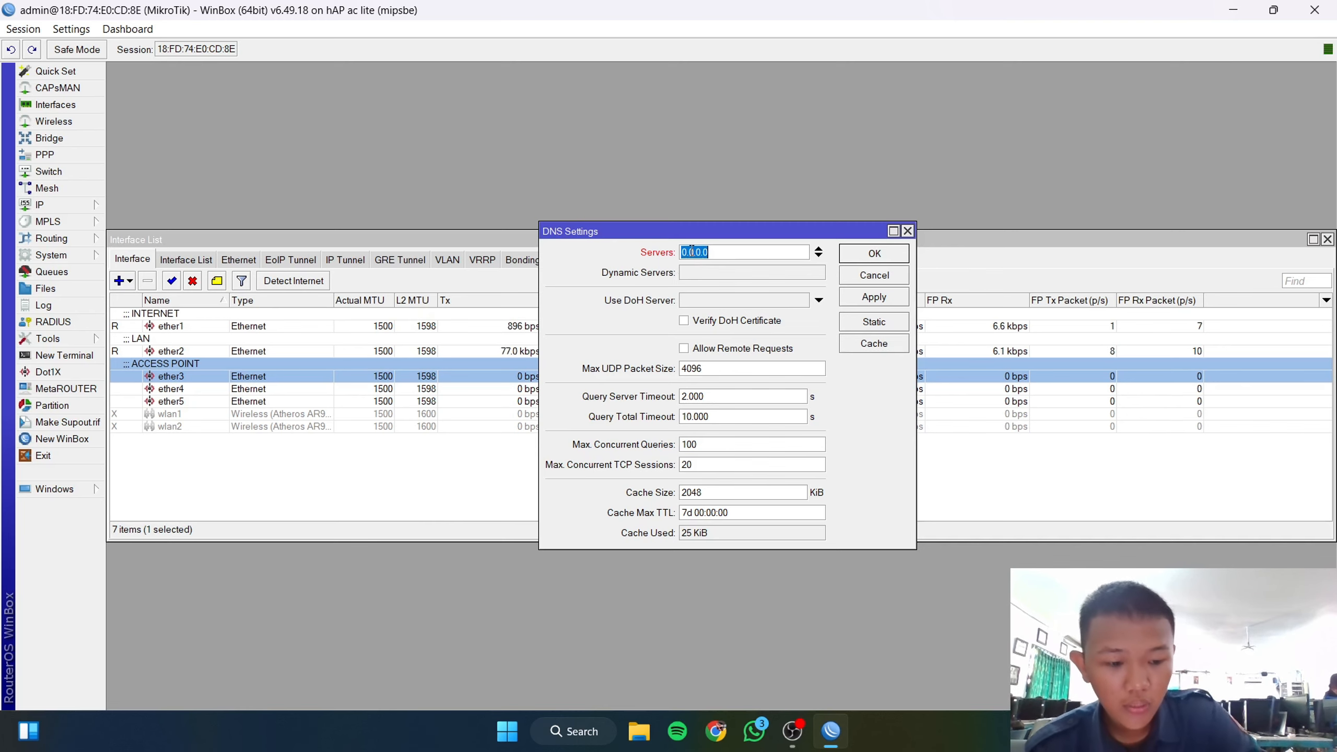
key("Up")
left_click(692, 251)
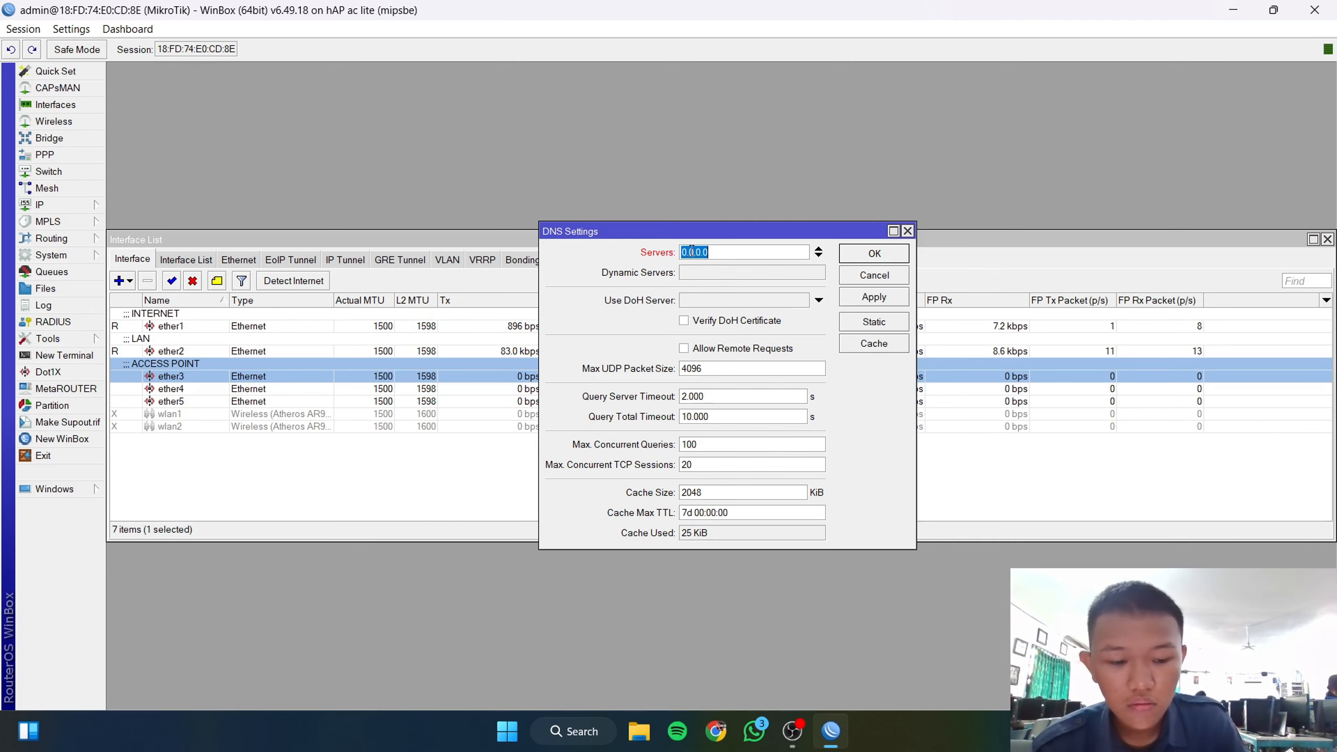
type("8.8")
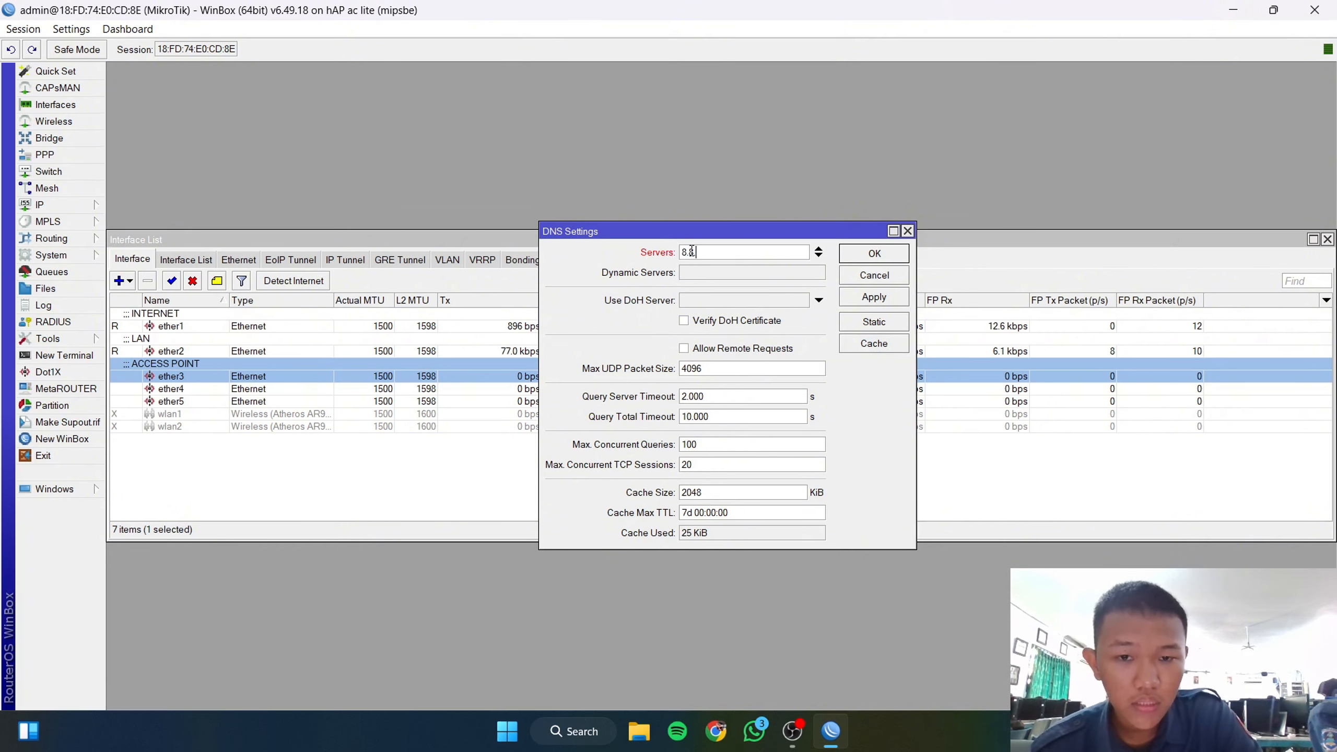
type(".8.8")
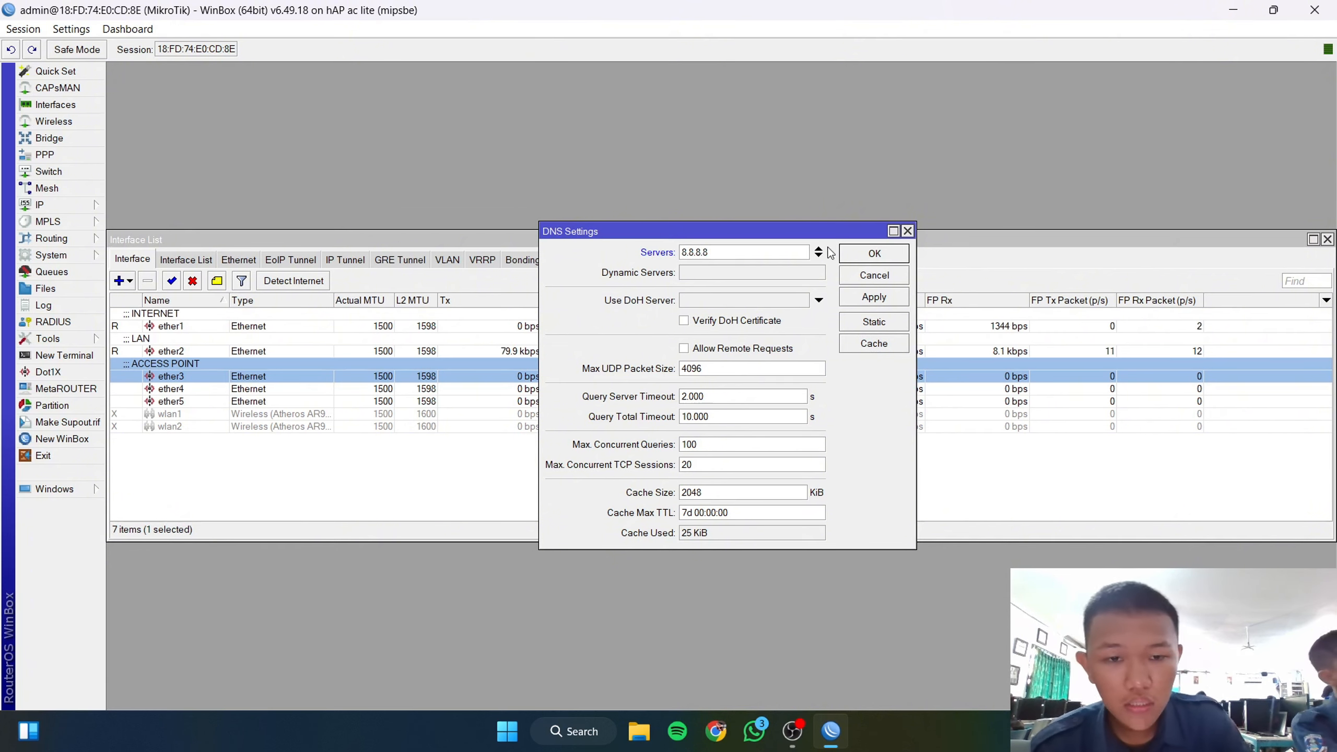
left_click(894, 298)
left_click(889, 255)
Step: Add a DHCP client on interface ether1
left_click(58, 205)
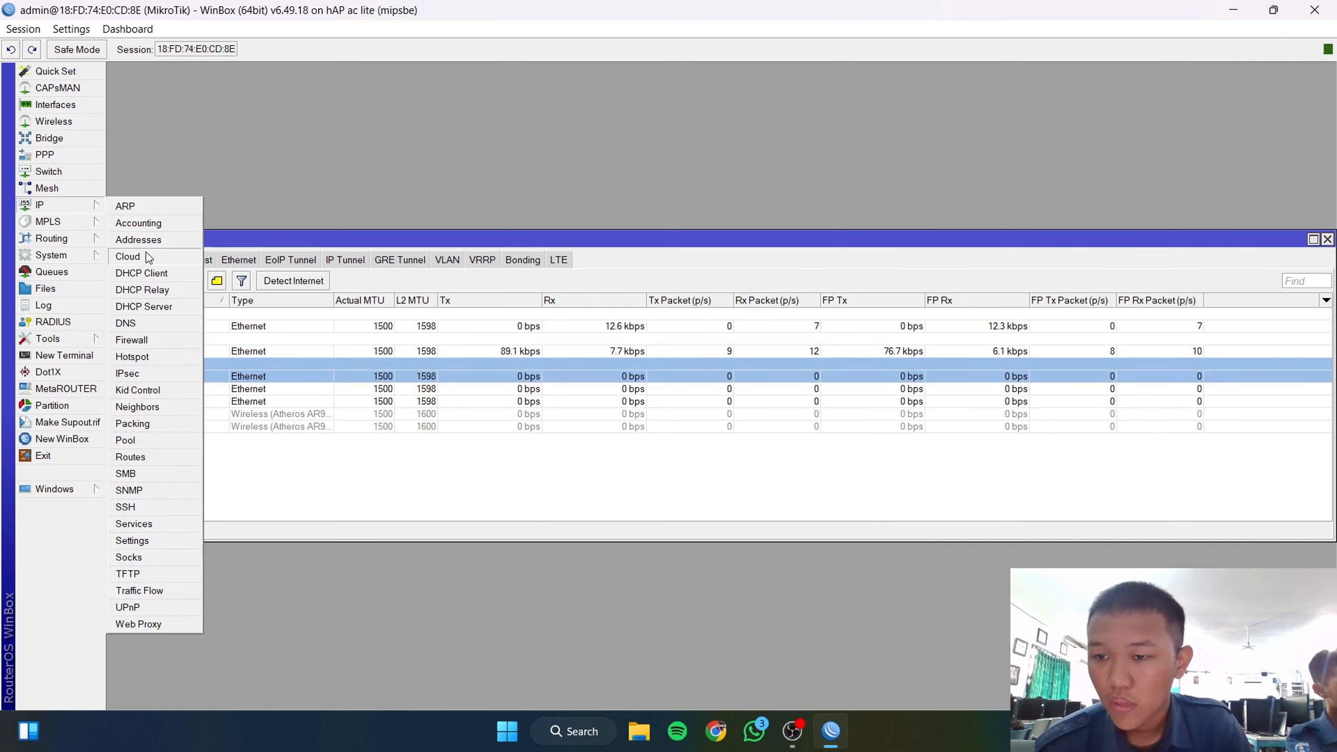
left_click(148, 273)
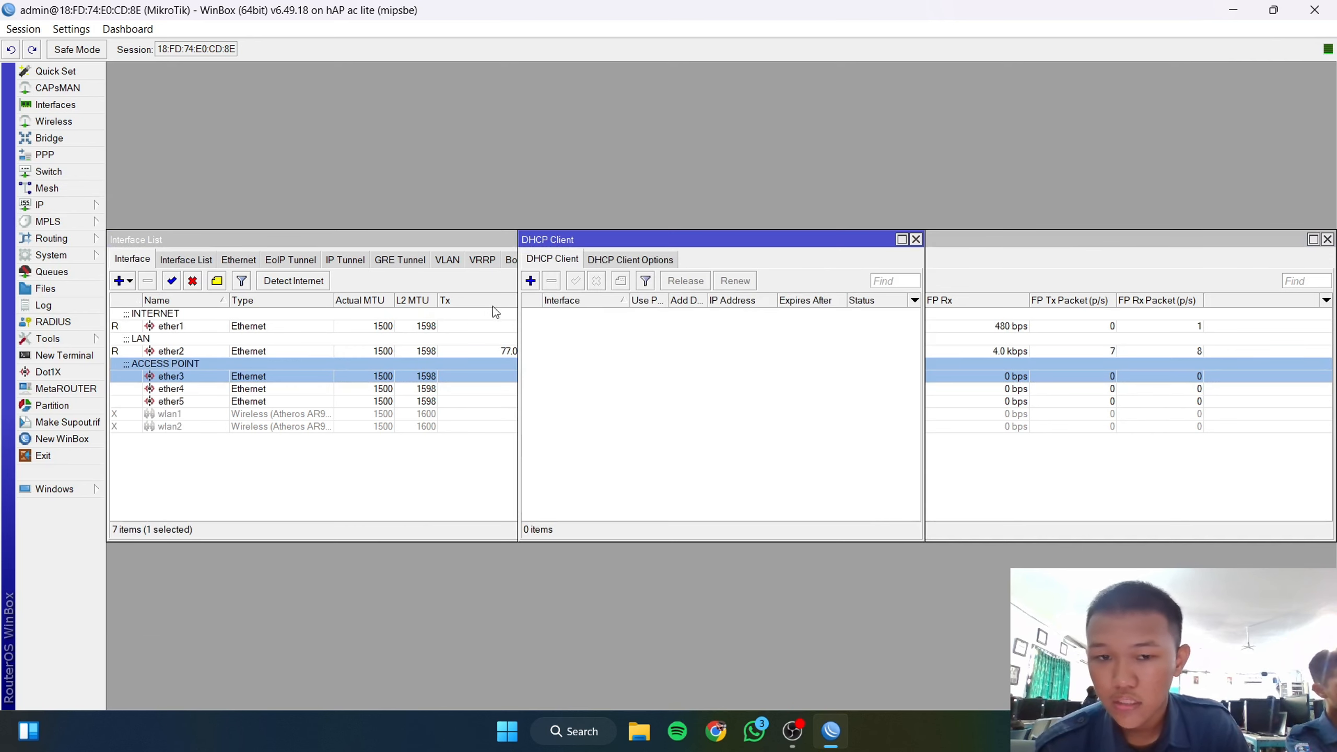
left_click(531, 281)
left_click(777, 302)
left_click(741, 312)
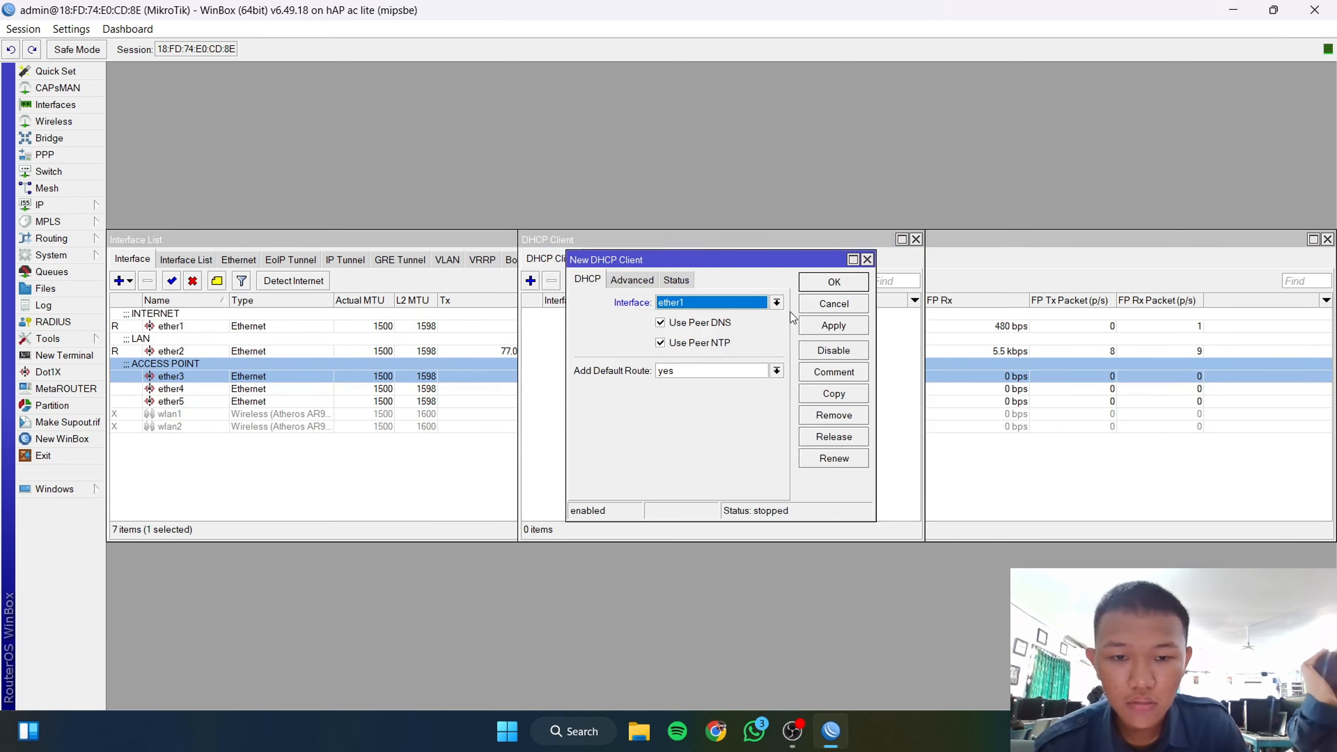
left_click(834, 325)
left_click(823, 289)
left_click(52, 204)
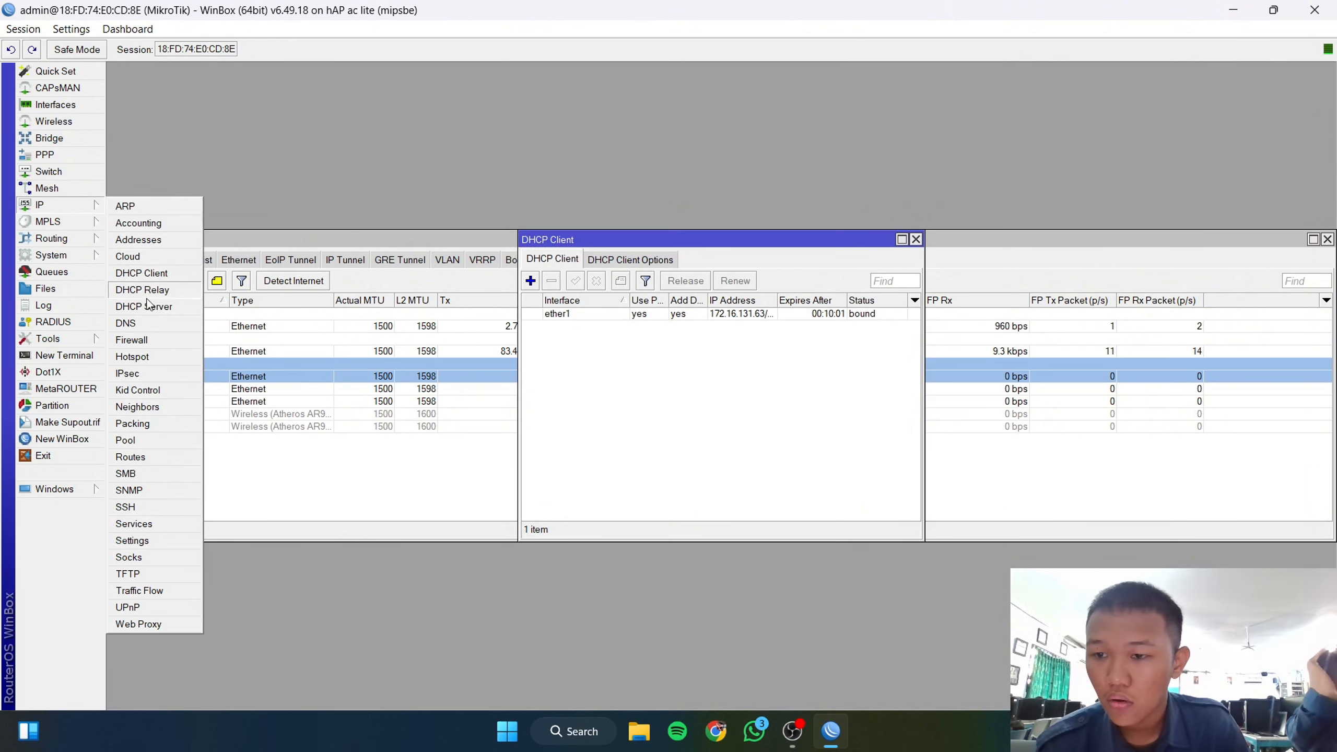
Step: Add IP address 192.168.1.1/24 on ether2
left_click(148, 239)
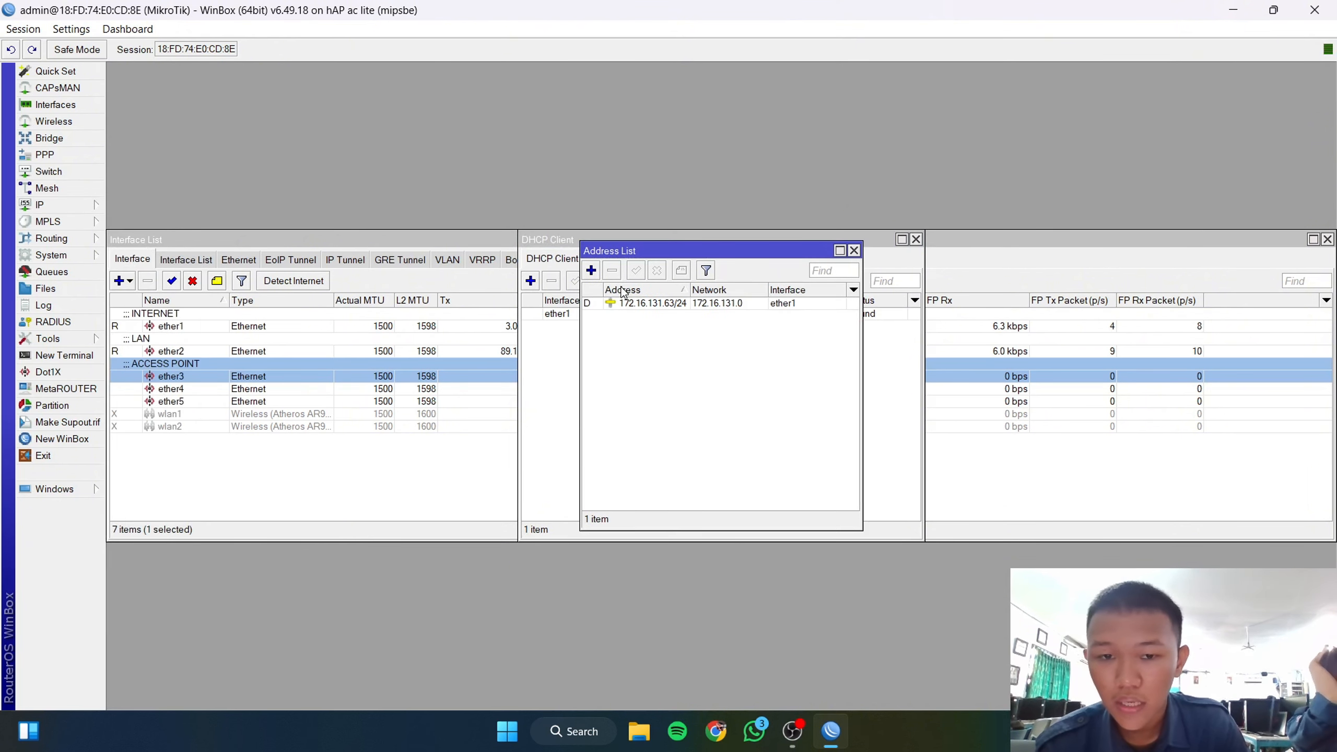
left_click(591, 270)
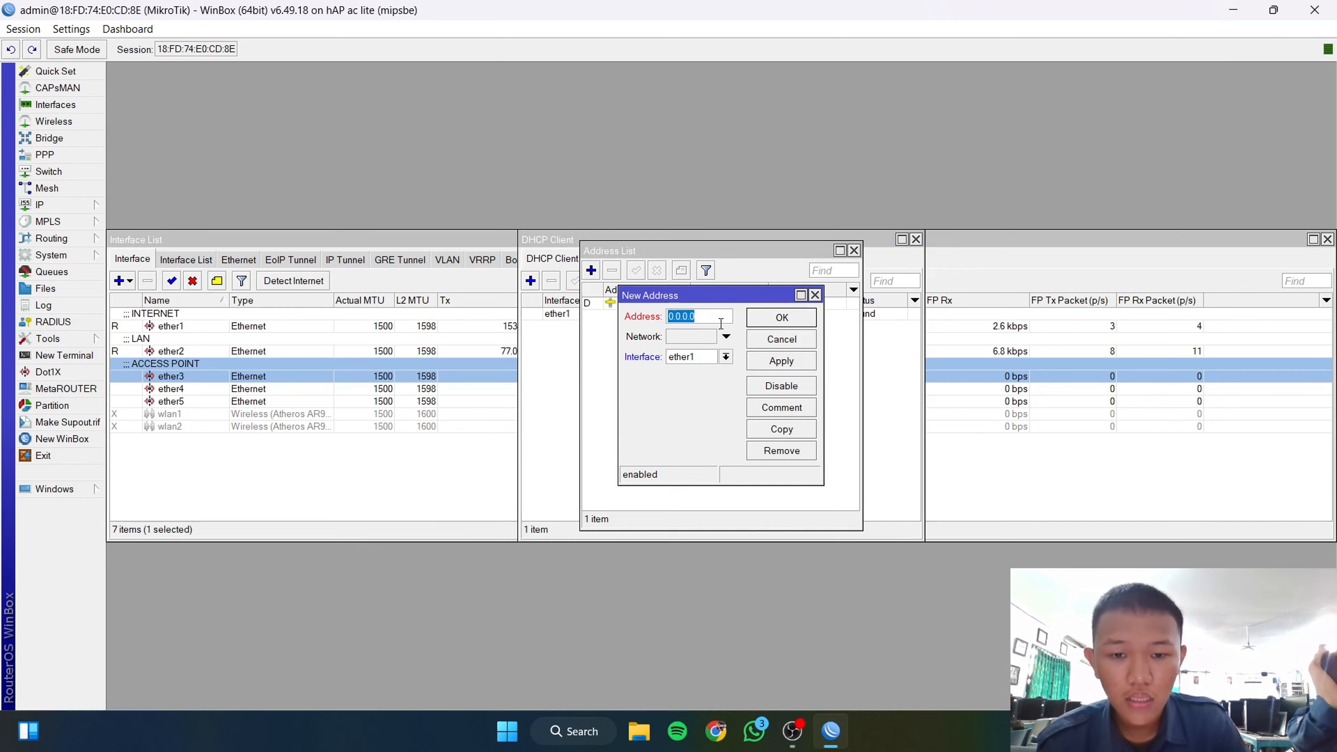
type("192.16")
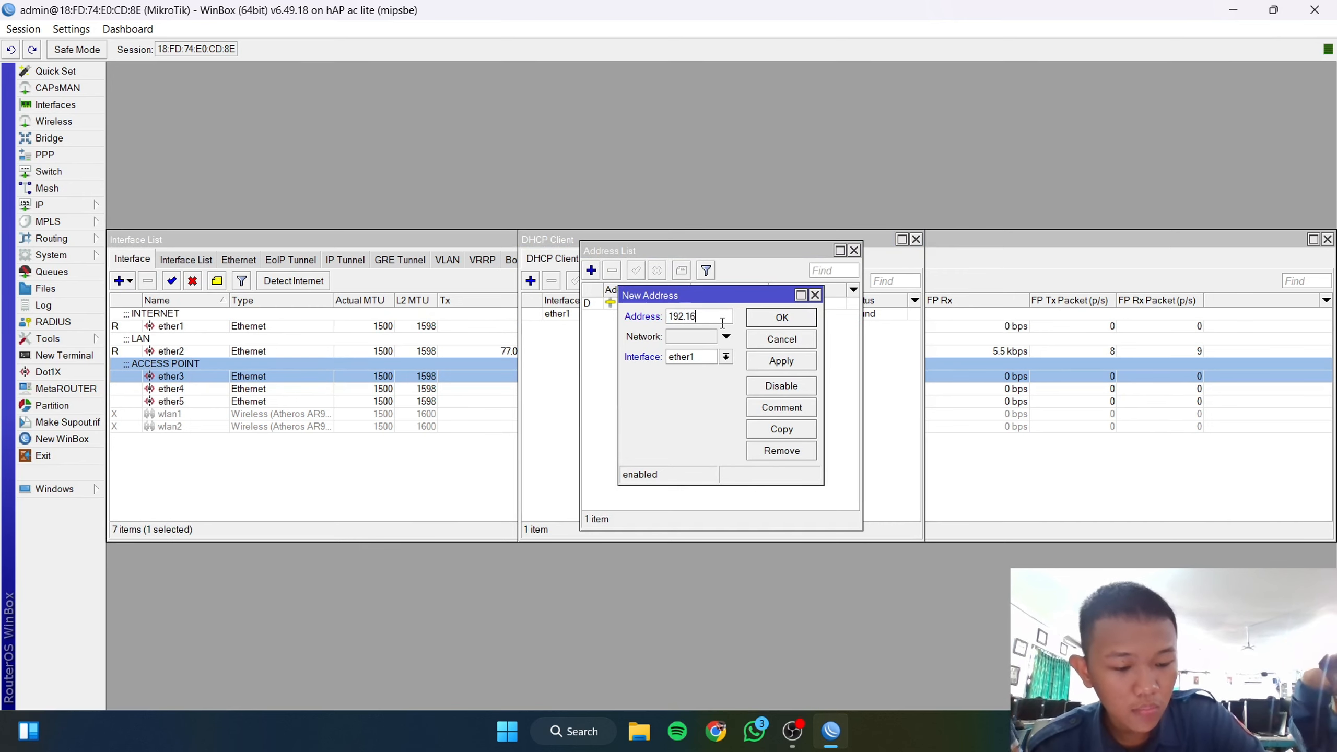
type("8.1.1/24")
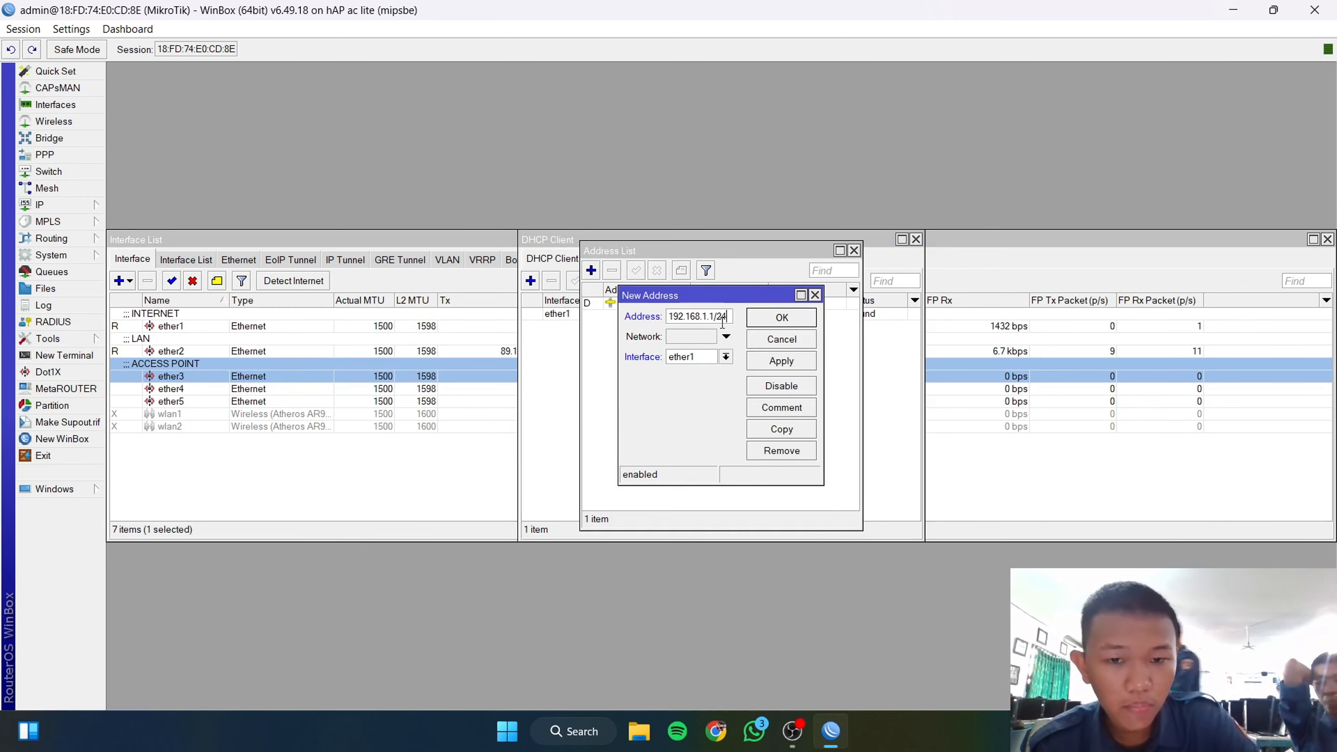
left_click(726, 357)
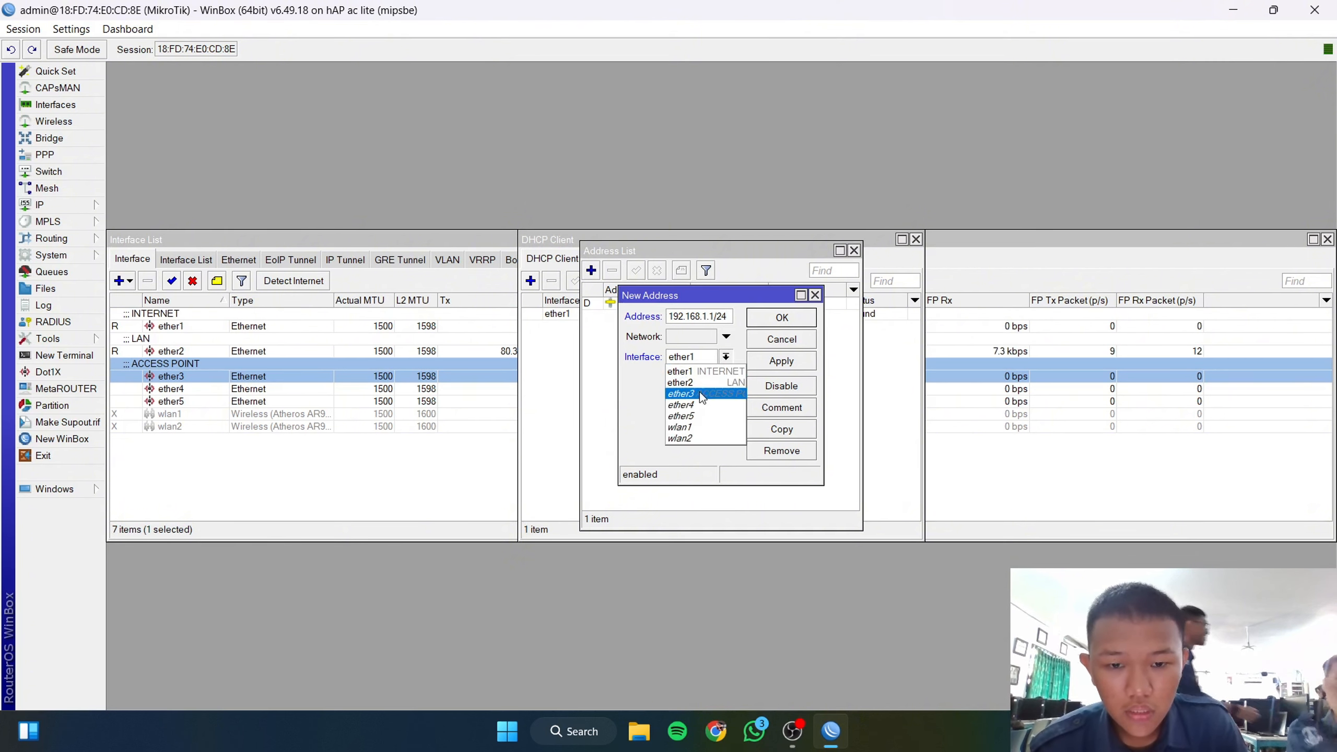
left_click(684, 383)
left_click(772, 362)
left_click(794, 318)
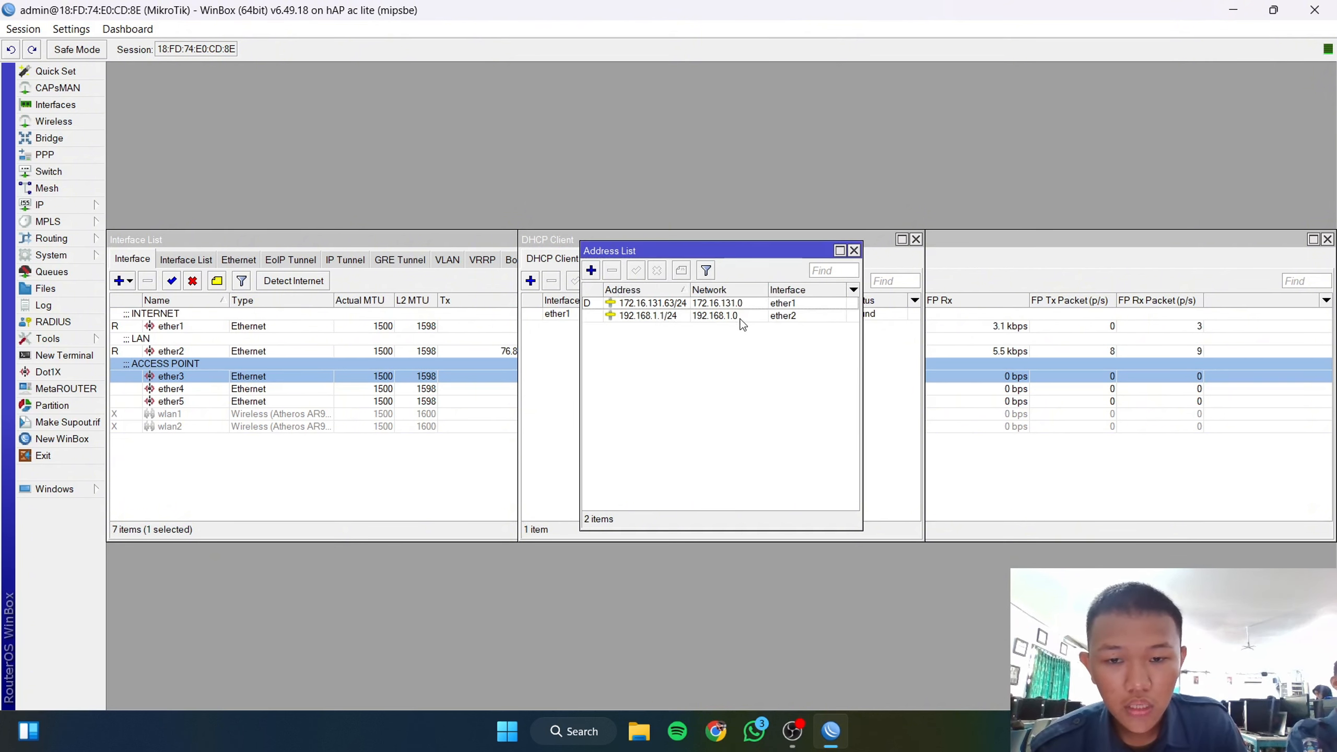
Step: Add IP address 192.168.2.1/24 on ether3
left_click(592, 270)
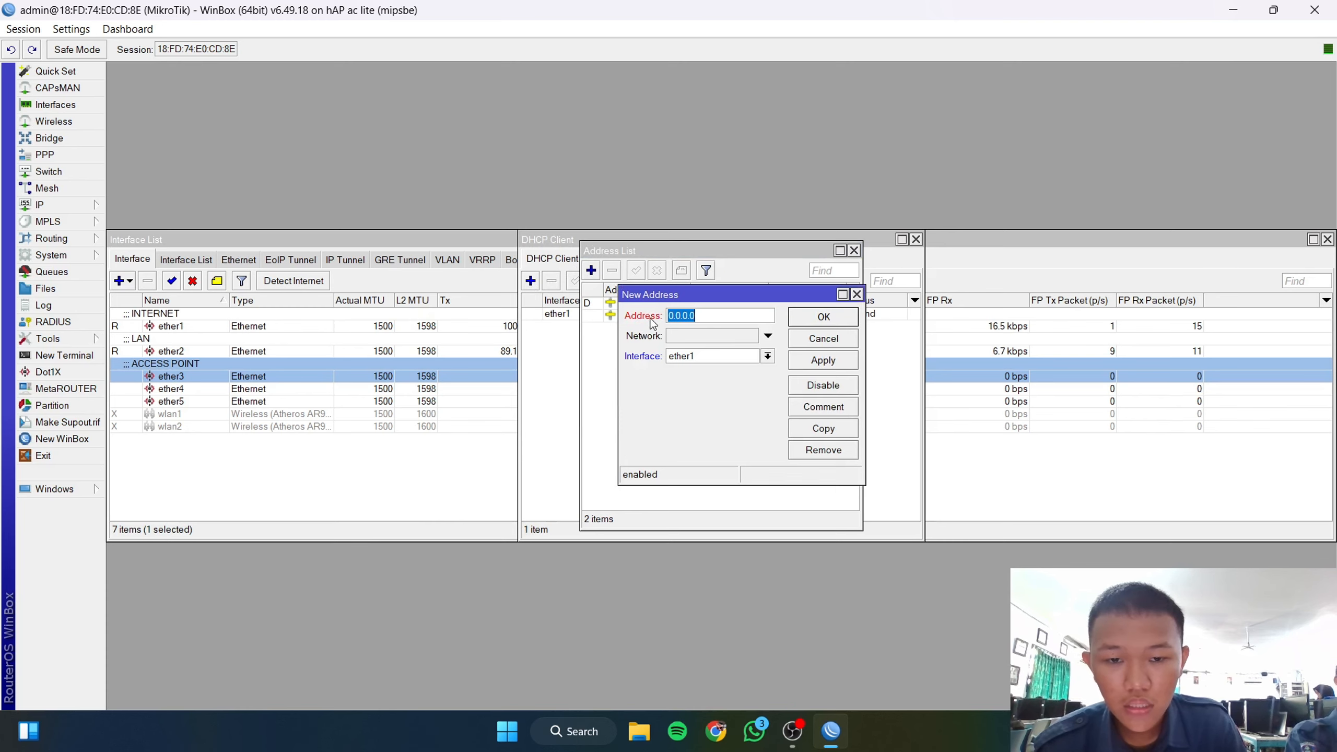
type("192.168.2.1/24")
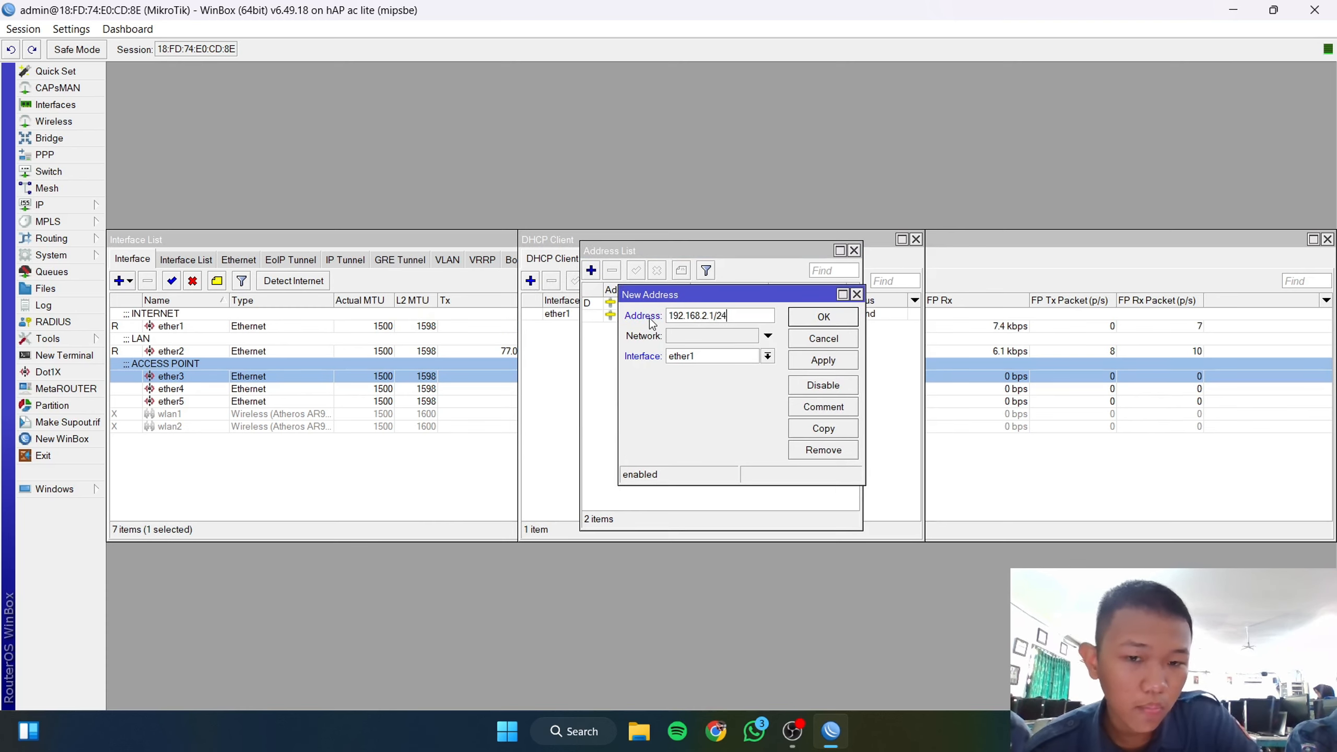
left_click(709, 362)
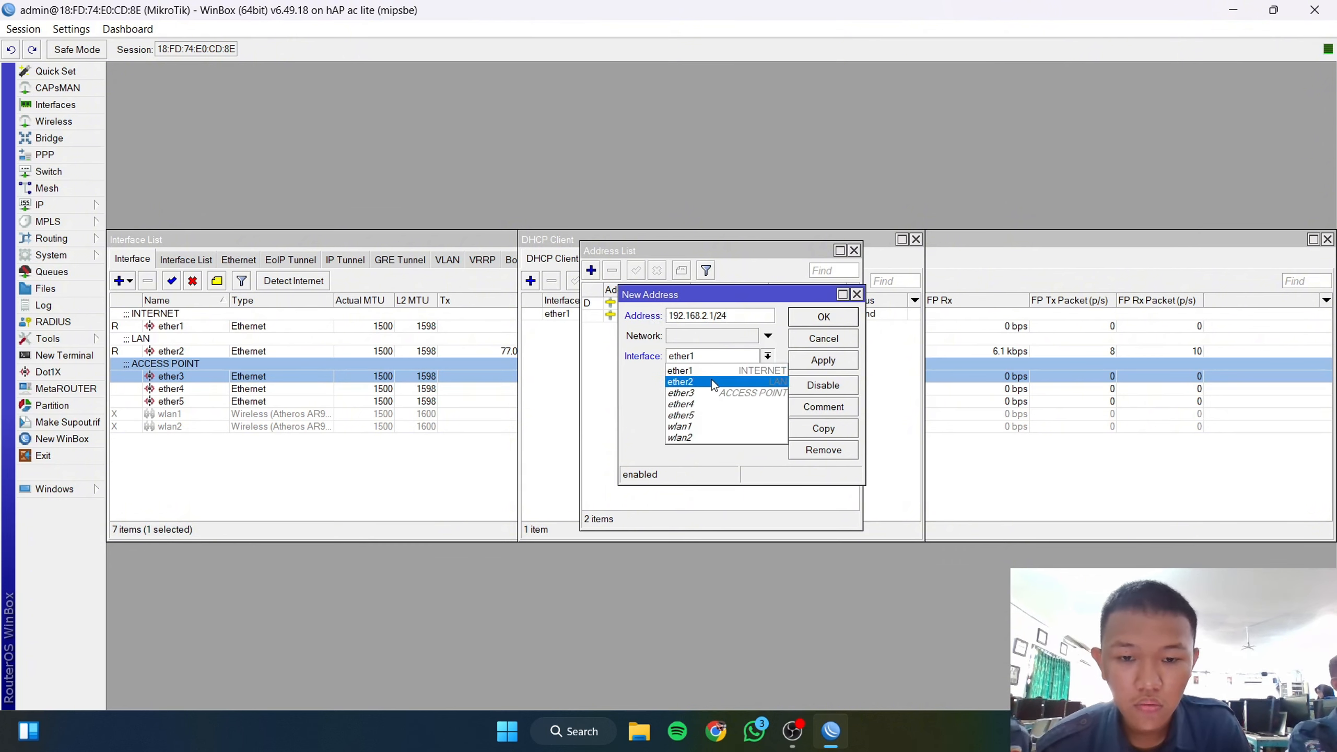
left_click(716, 386)
left_click(822, 361)
left_click(823, 316)
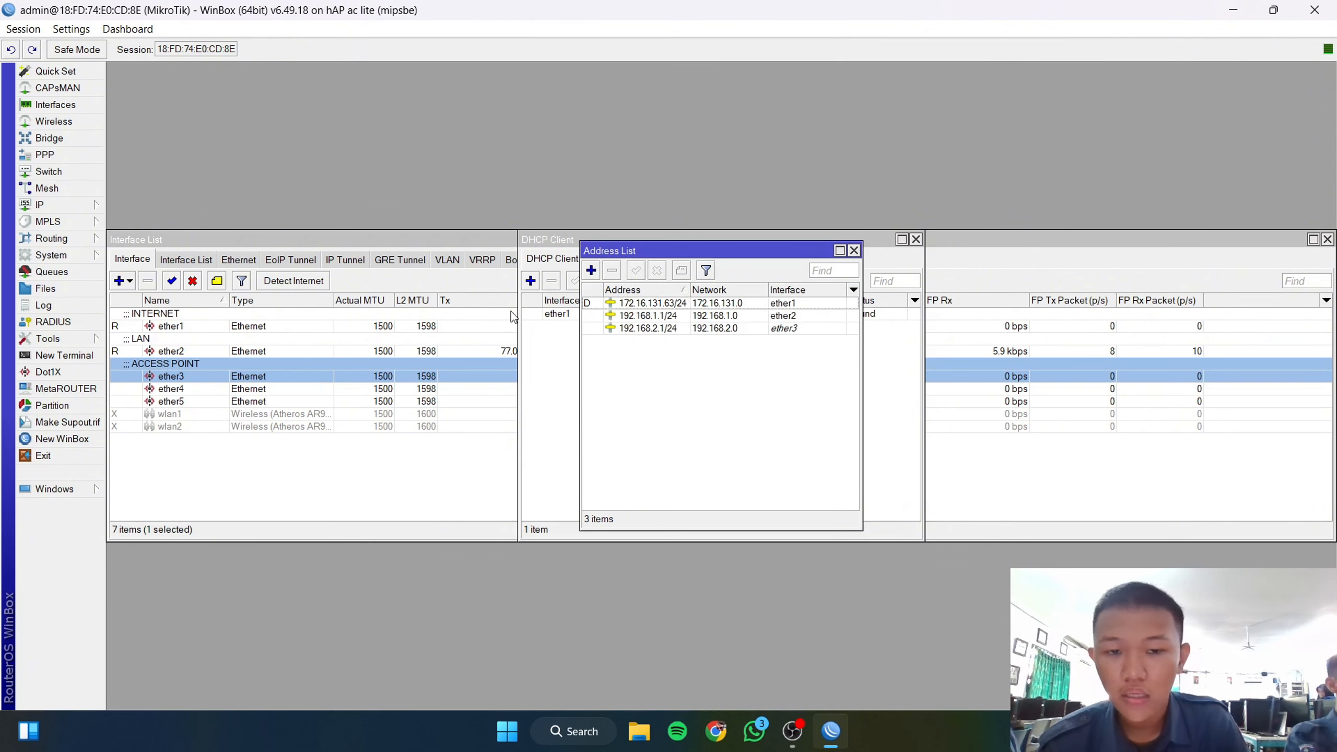
left_click(42, 205)
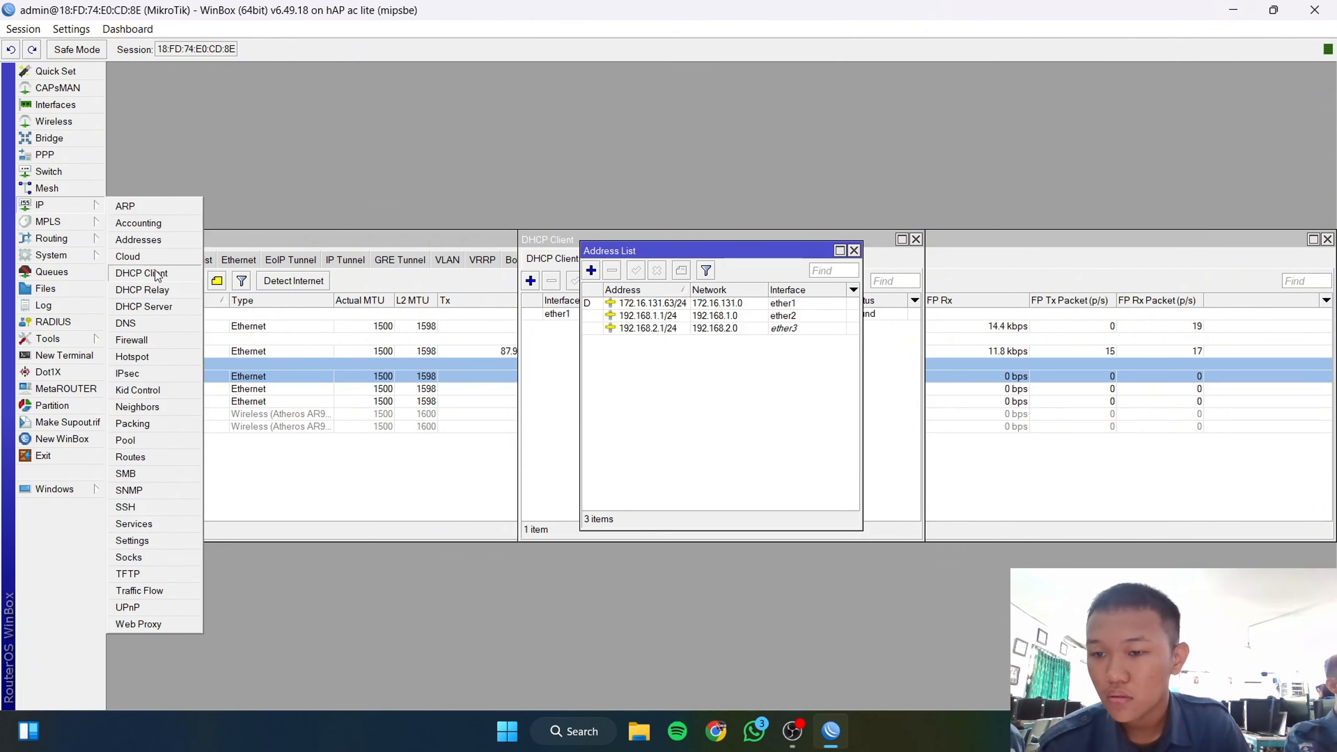
Step: Run DHCP Setup on ether2, accepting the suggested address space, gateway, DNS and lease time
left_click(175, 307)
left_click(585, 281)
left_click(825, 382)
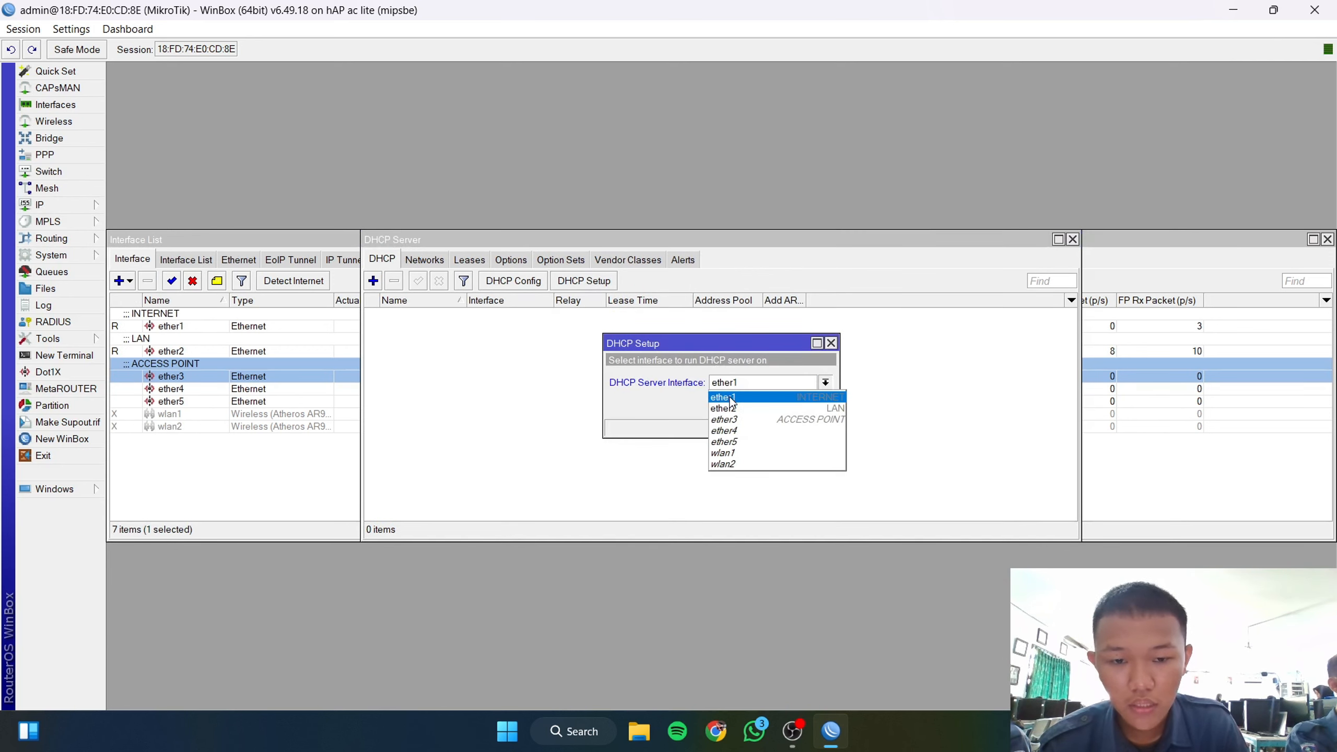
left_click(747, 413)
left_click(767, 404)
left_click(768, 405)
left_click(772, 405)
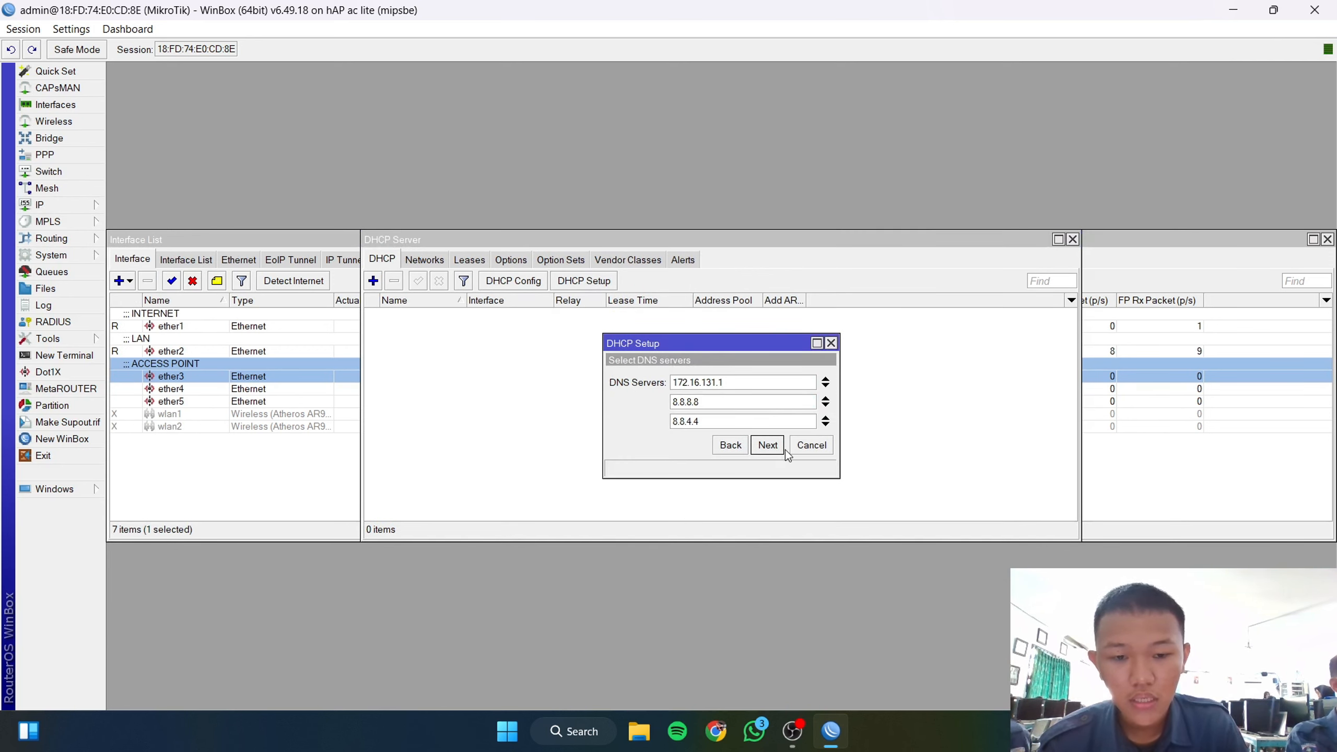
left_click(768, 447)
left_click(768, 446)
left_click(729, 379)
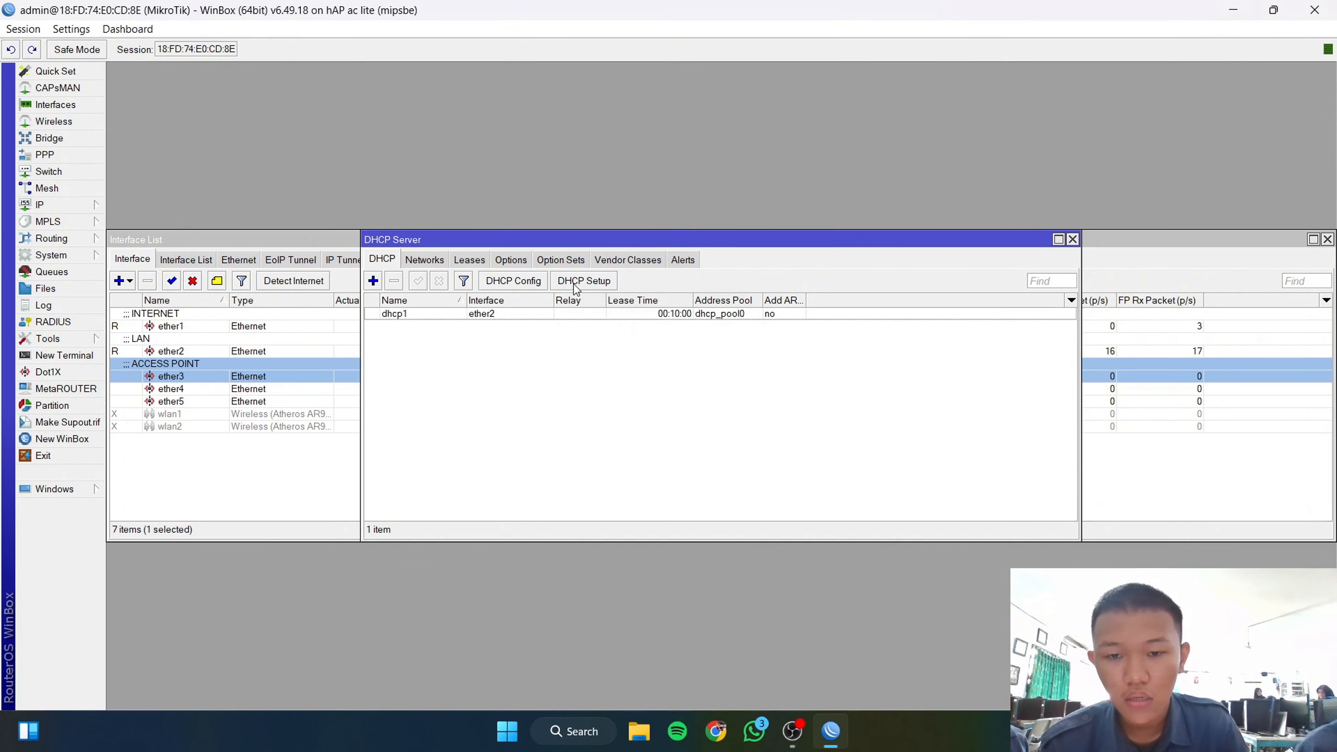
Step: Run DHCP Setup again on ether3 with the suggested defaults
left_click(583, 281)
left_click(731, 385)
left_click(722, 419)
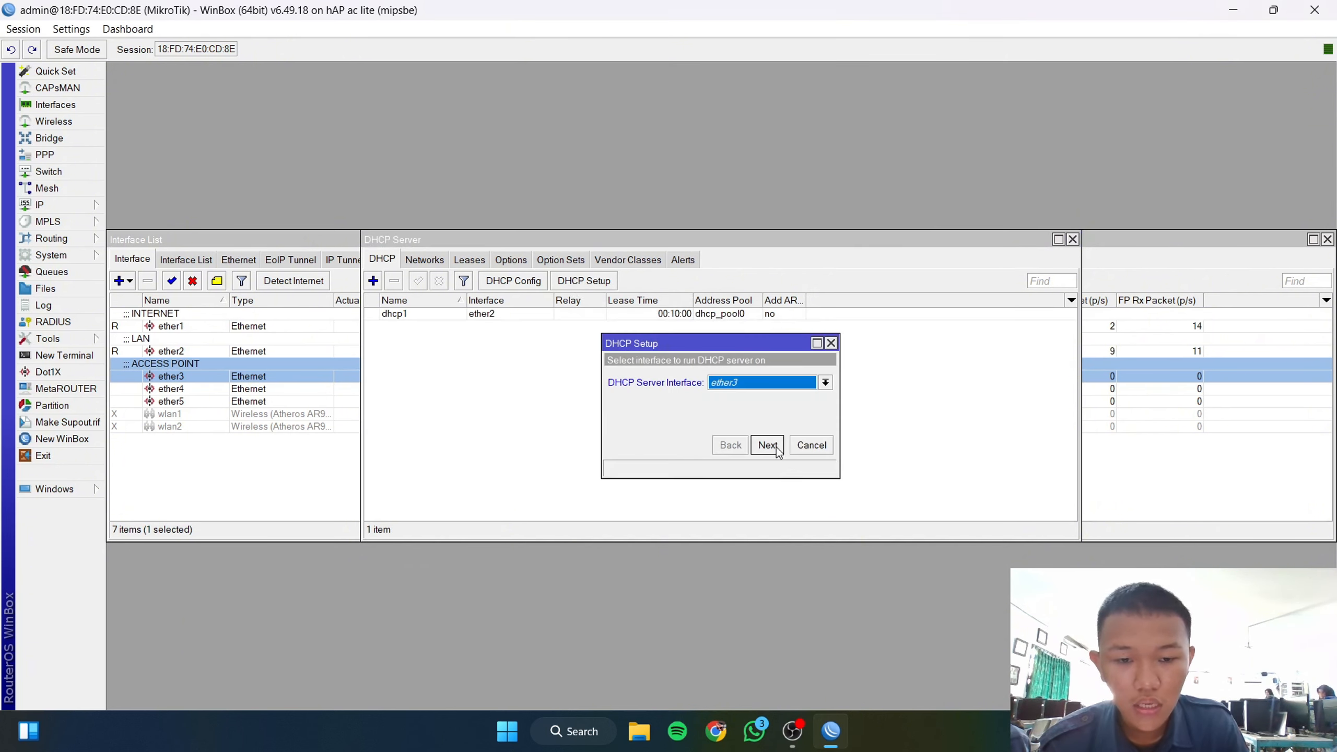
left_click(776, 447)
left_click(776, 447)
left_click(777, 447)
left_click(776, 447)
left_click(776, 447)
left_click(776, 447)
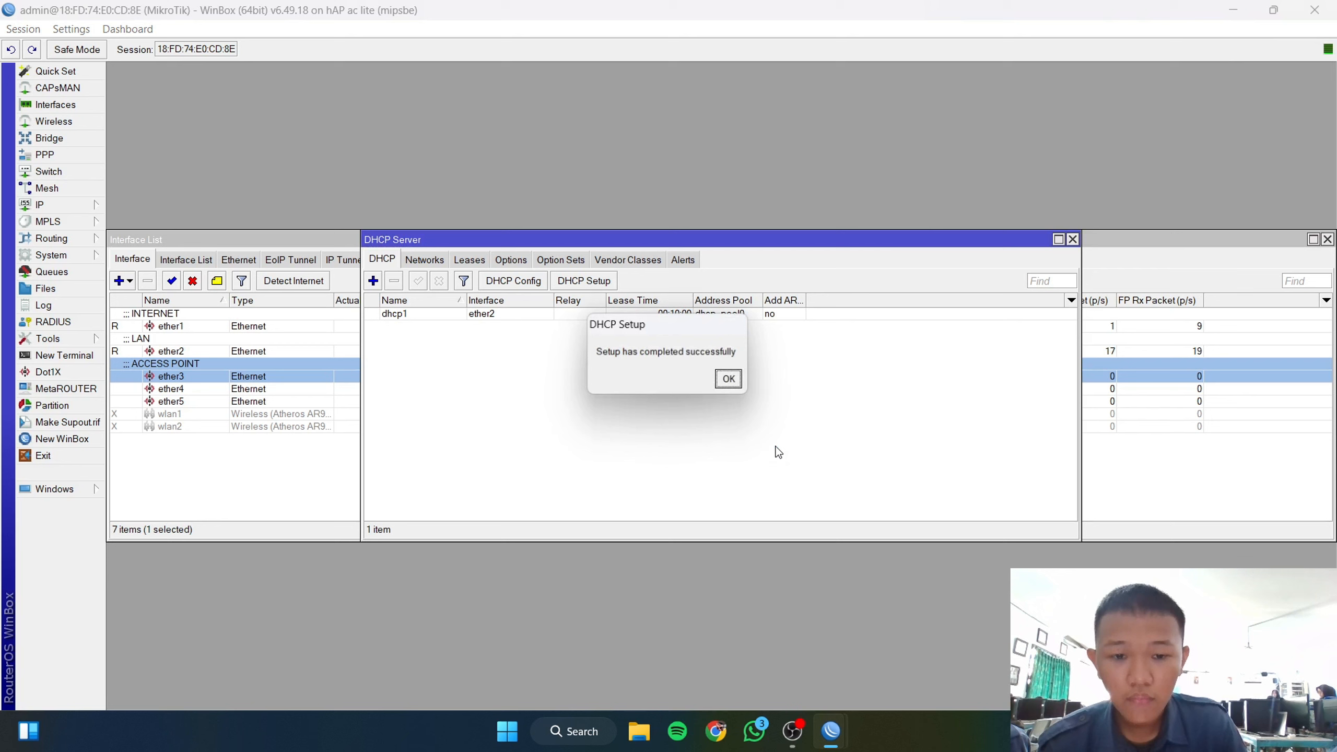
left_click(726, 380)
left_click(58, 205)
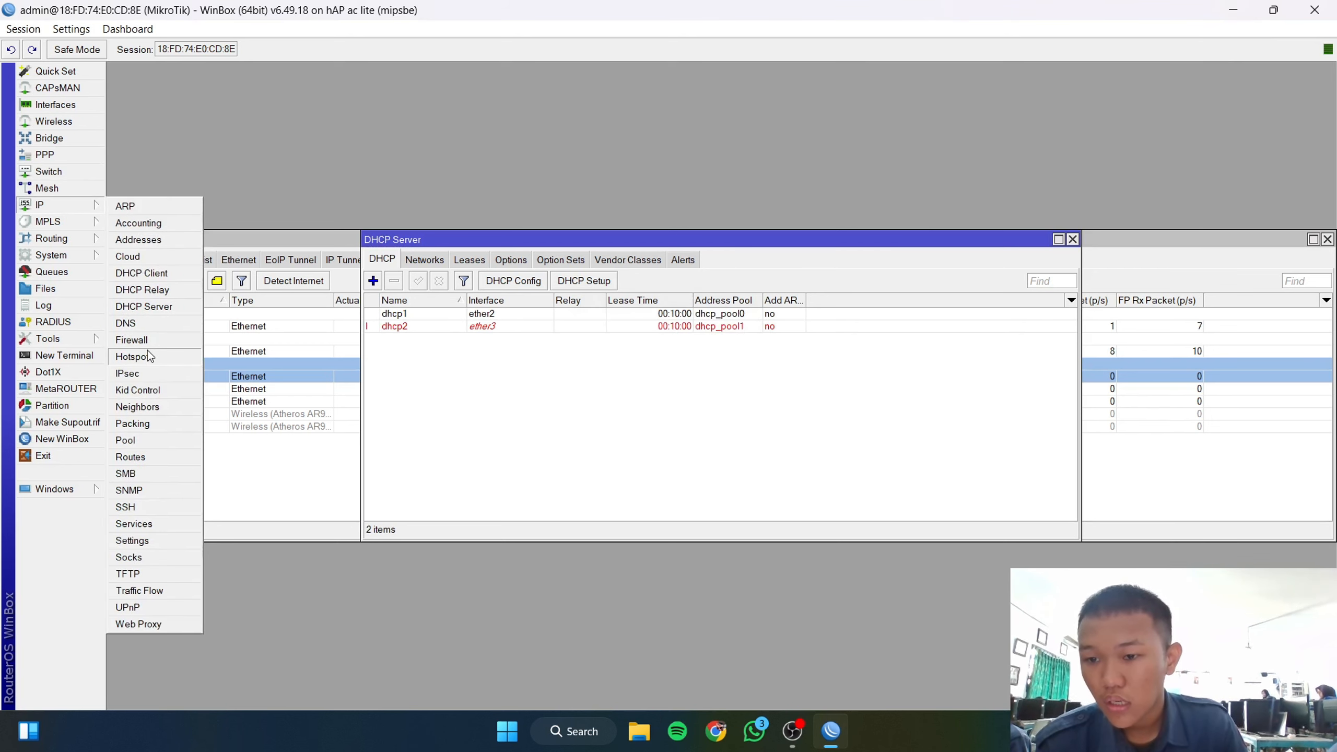
Step: Add a srcnat firewall NAT rule with out-interface ether1 and action masquerade
left_click(137, 338)
left_click(403, 260)
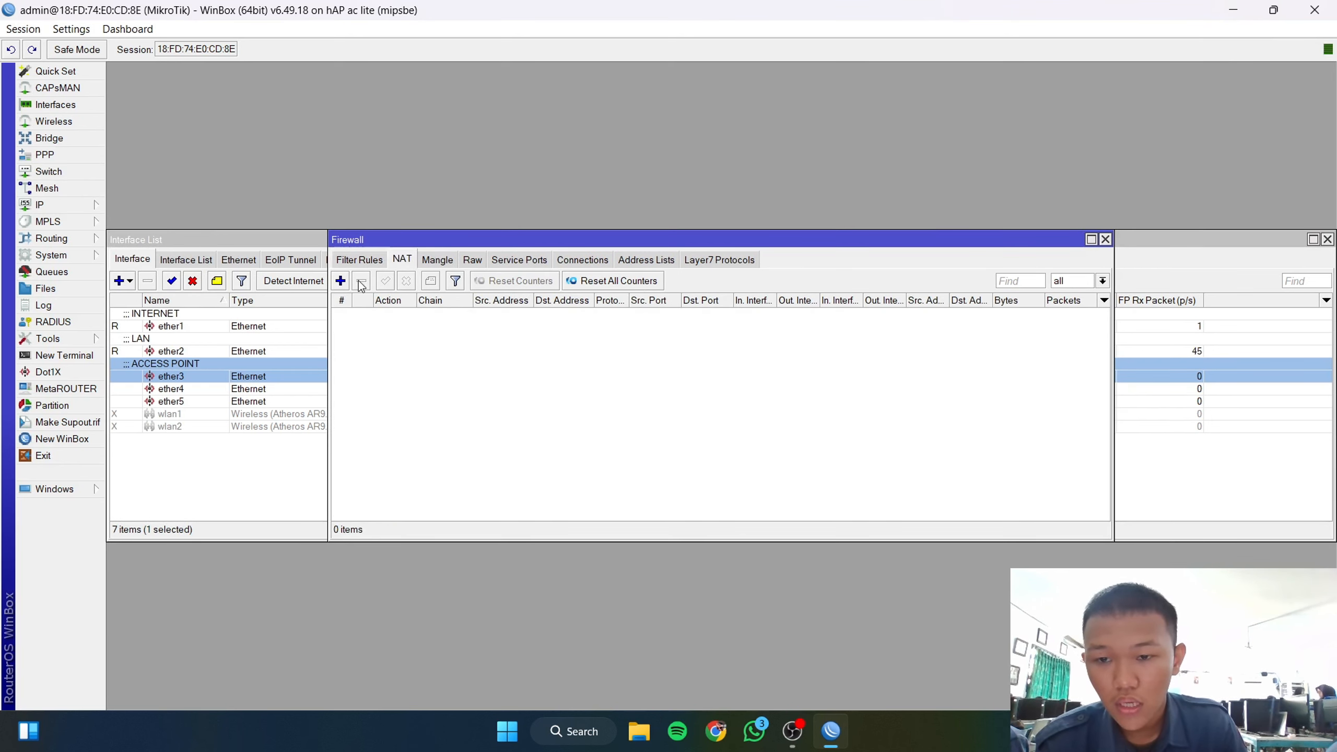
left_click(341, 280)
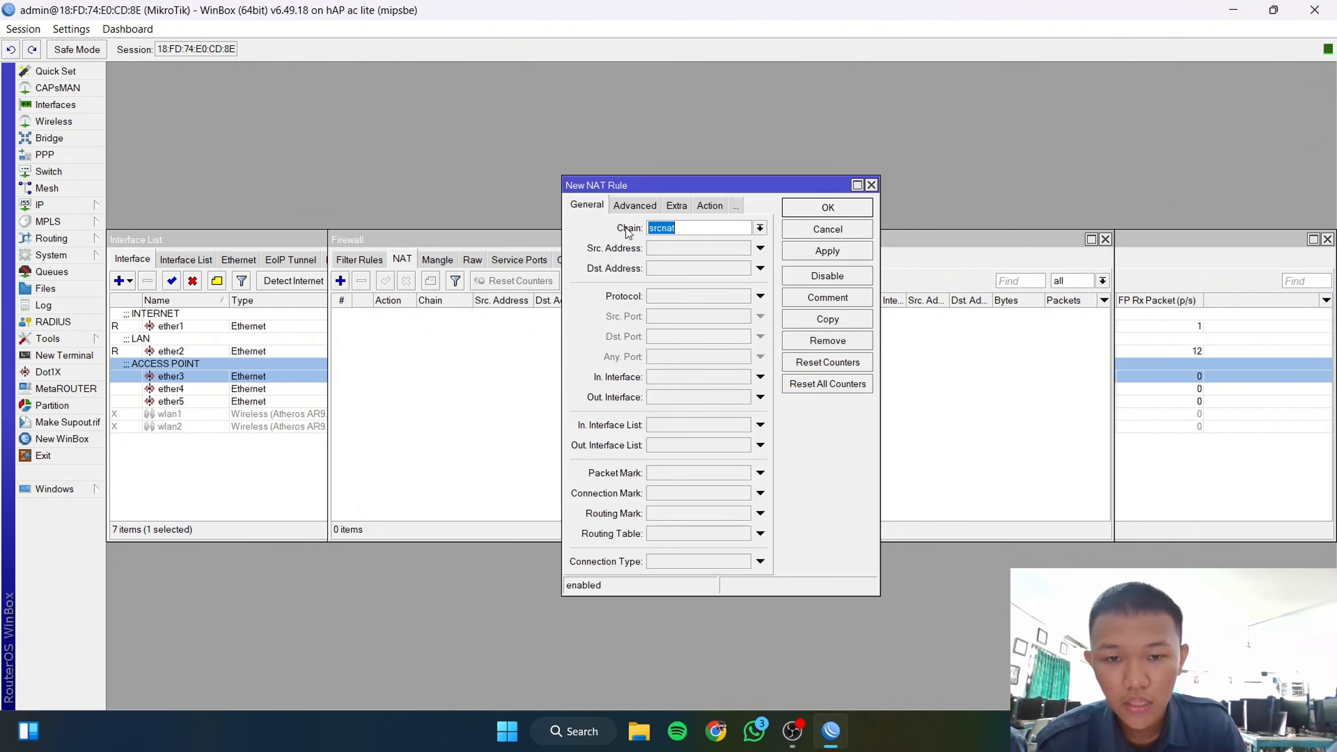
left_click(677, 397)
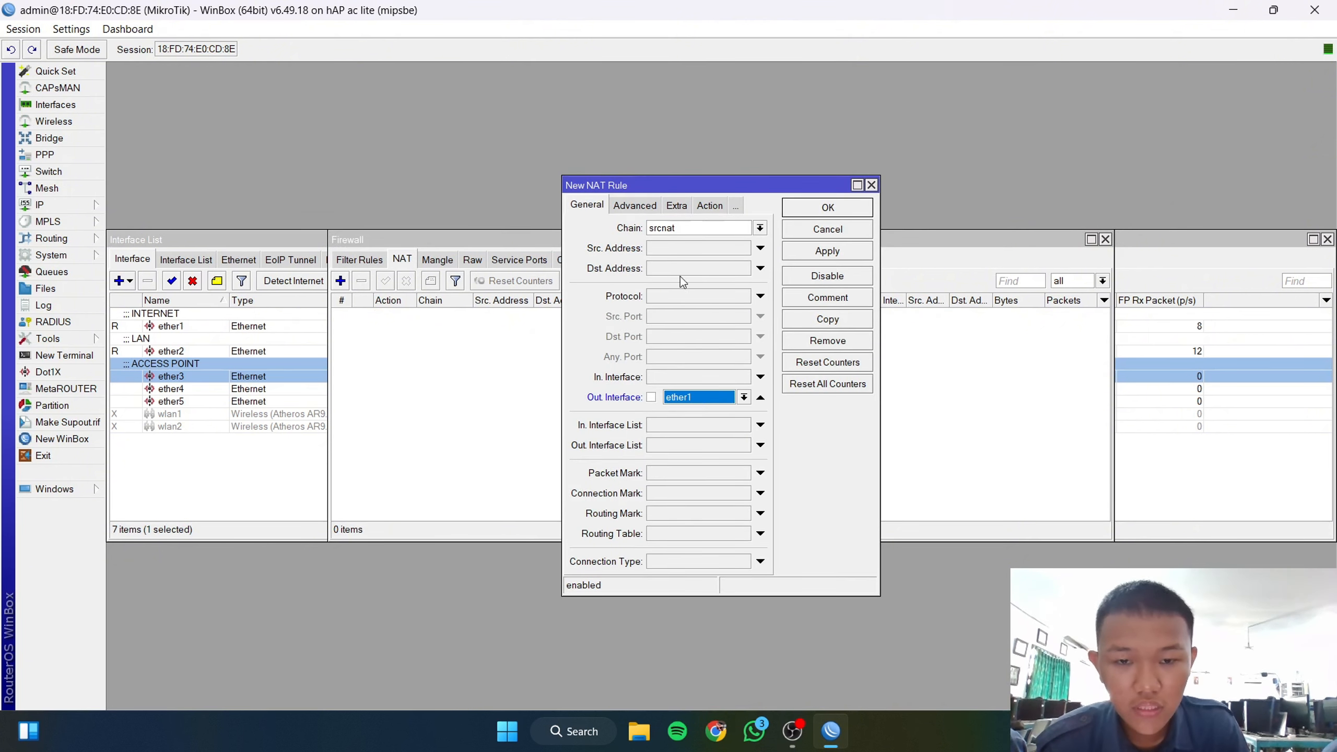
left_click(710, 206)
left_click(685, 229)
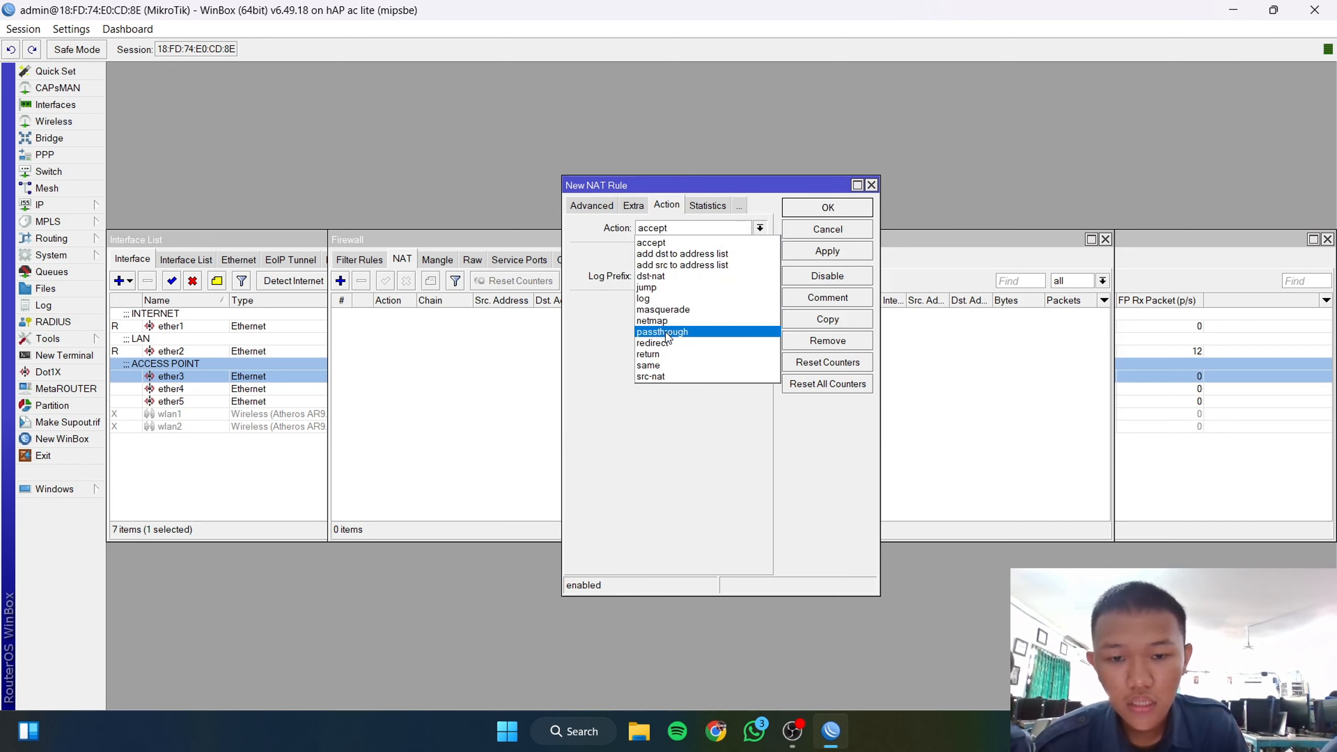
left_click(640, 309)
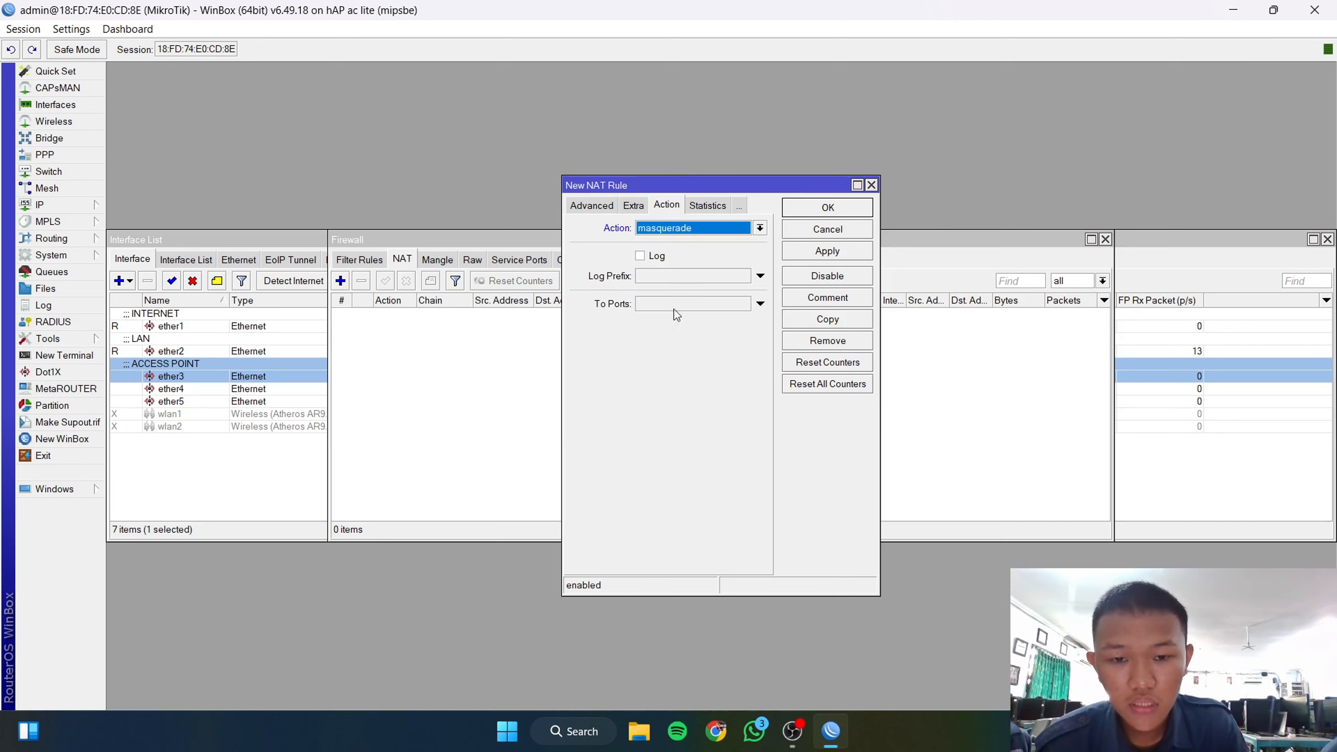
left_click(827, 208)
left_click(508, 731)
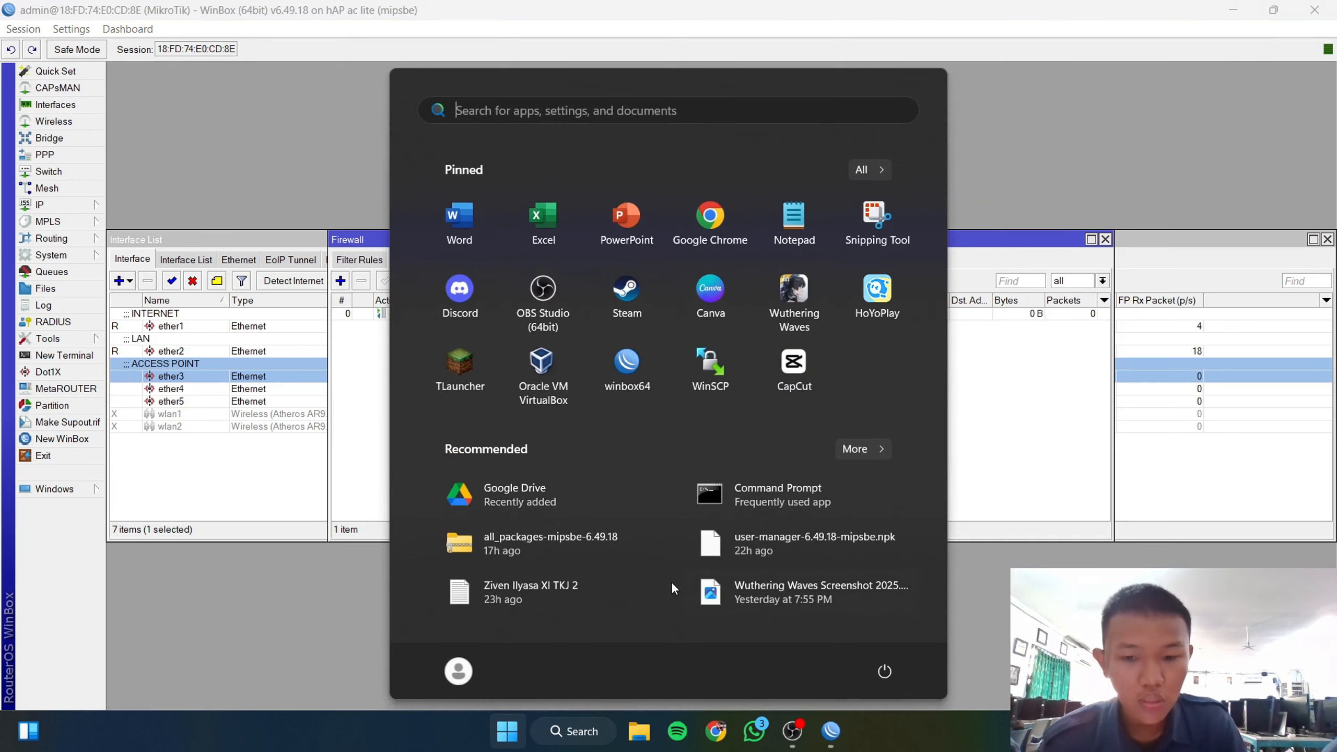
Step: In Command Prompt, run ipconfig /renew twice, then ping 8.8.8.8 with all replies returned
left_click(768, 503)
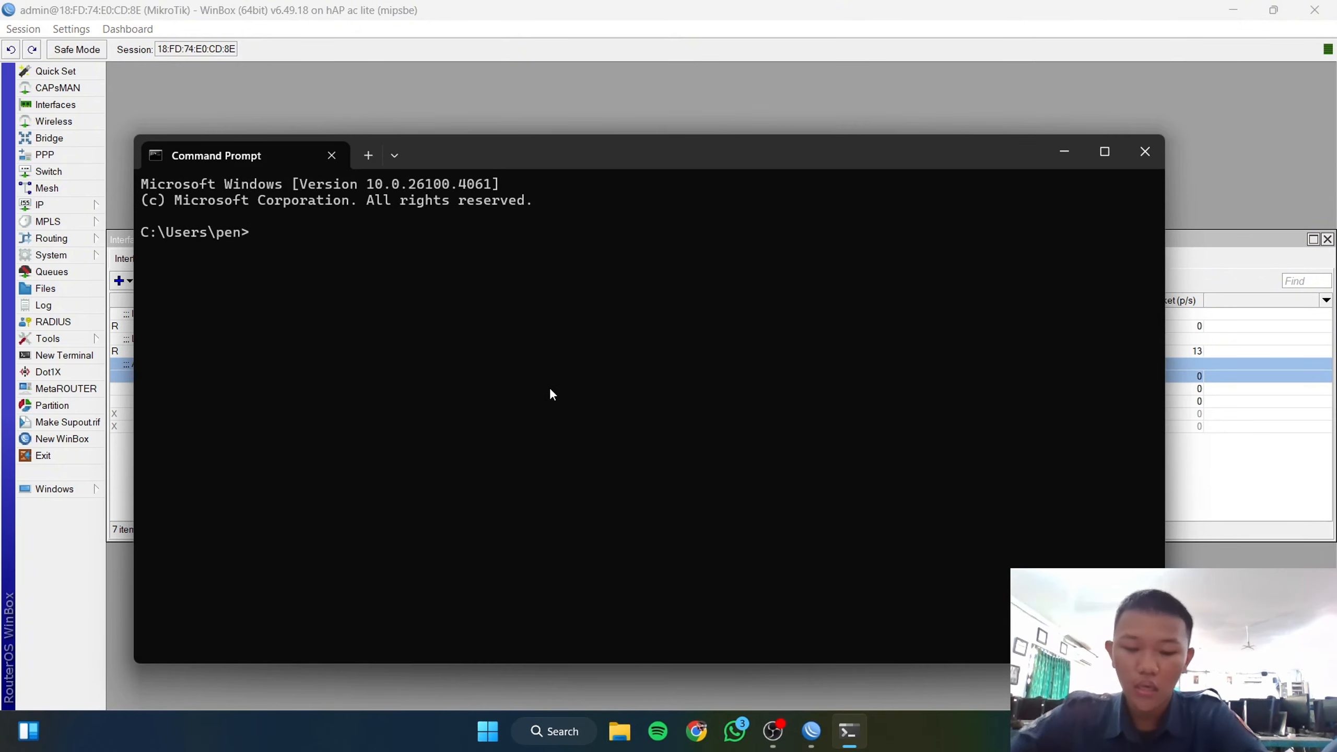
type("IPCONGI")
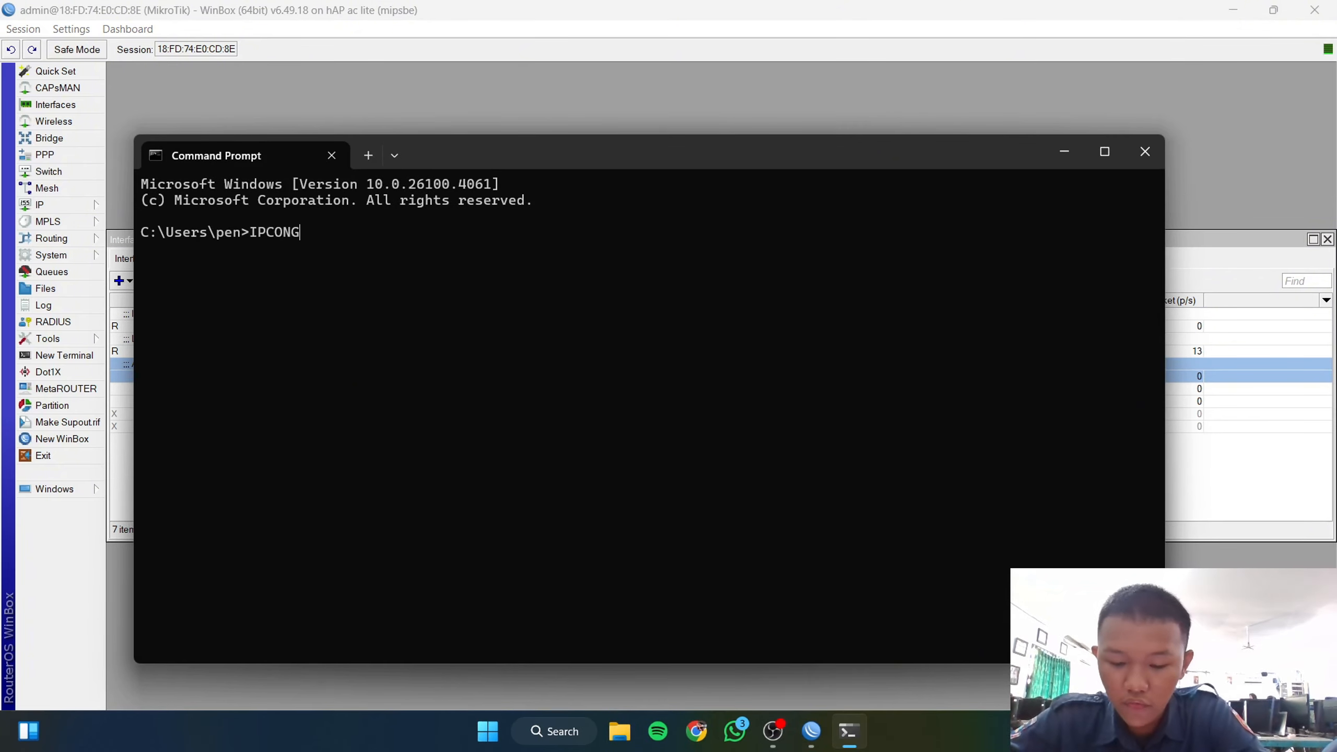
key("BackSpace")
key("BackSpace")
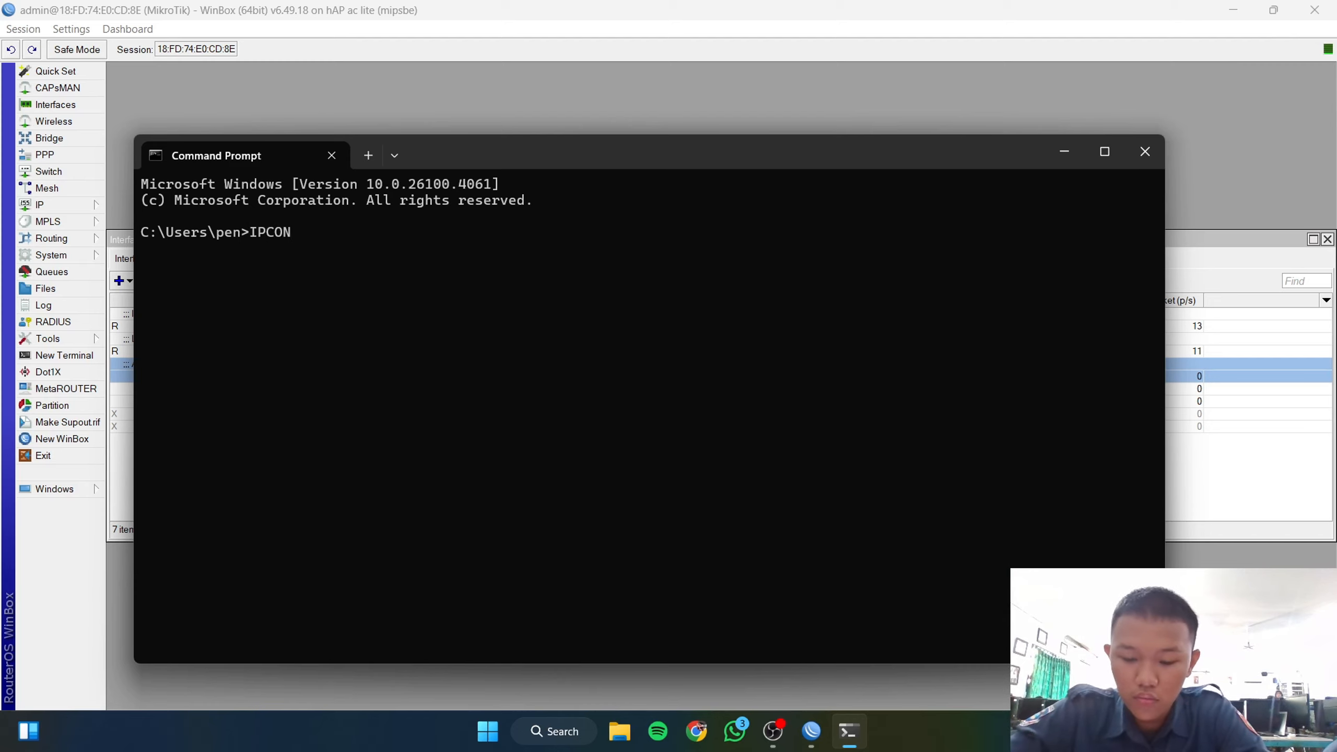
type("FIG /RE")
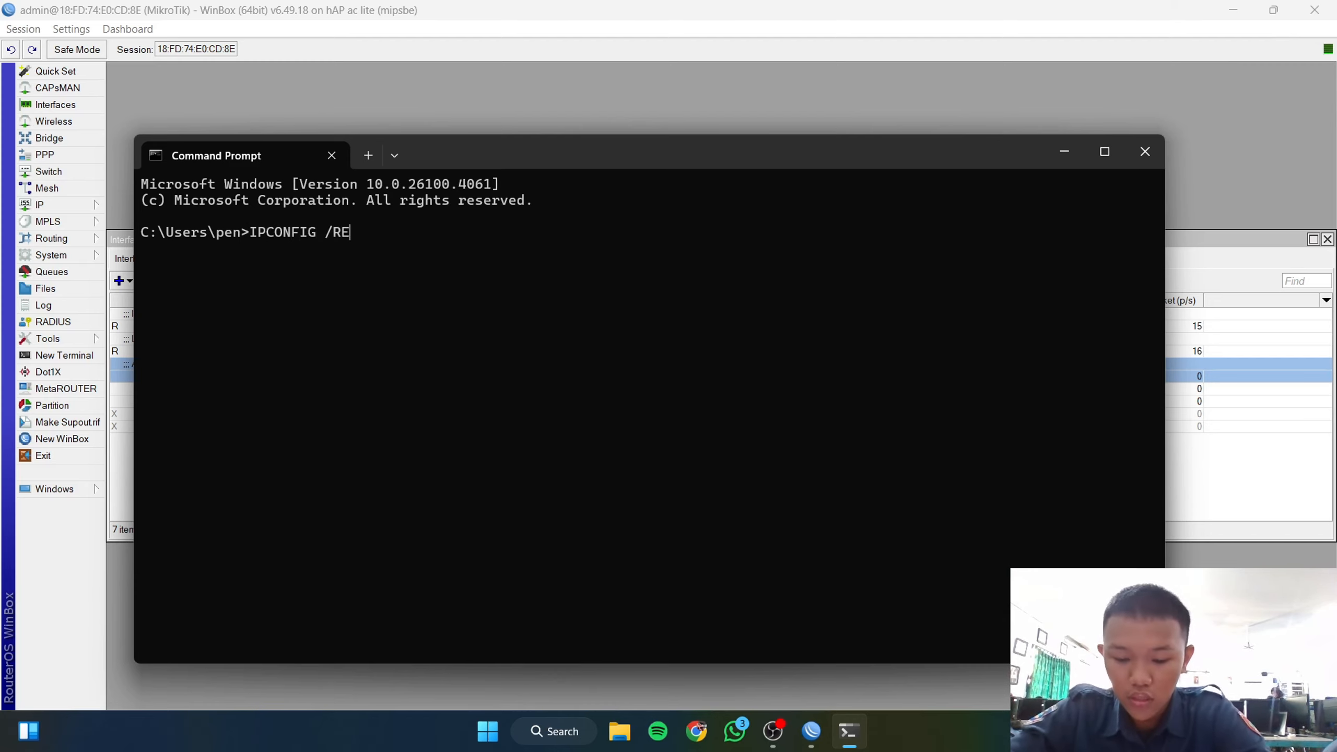
type("NEW")
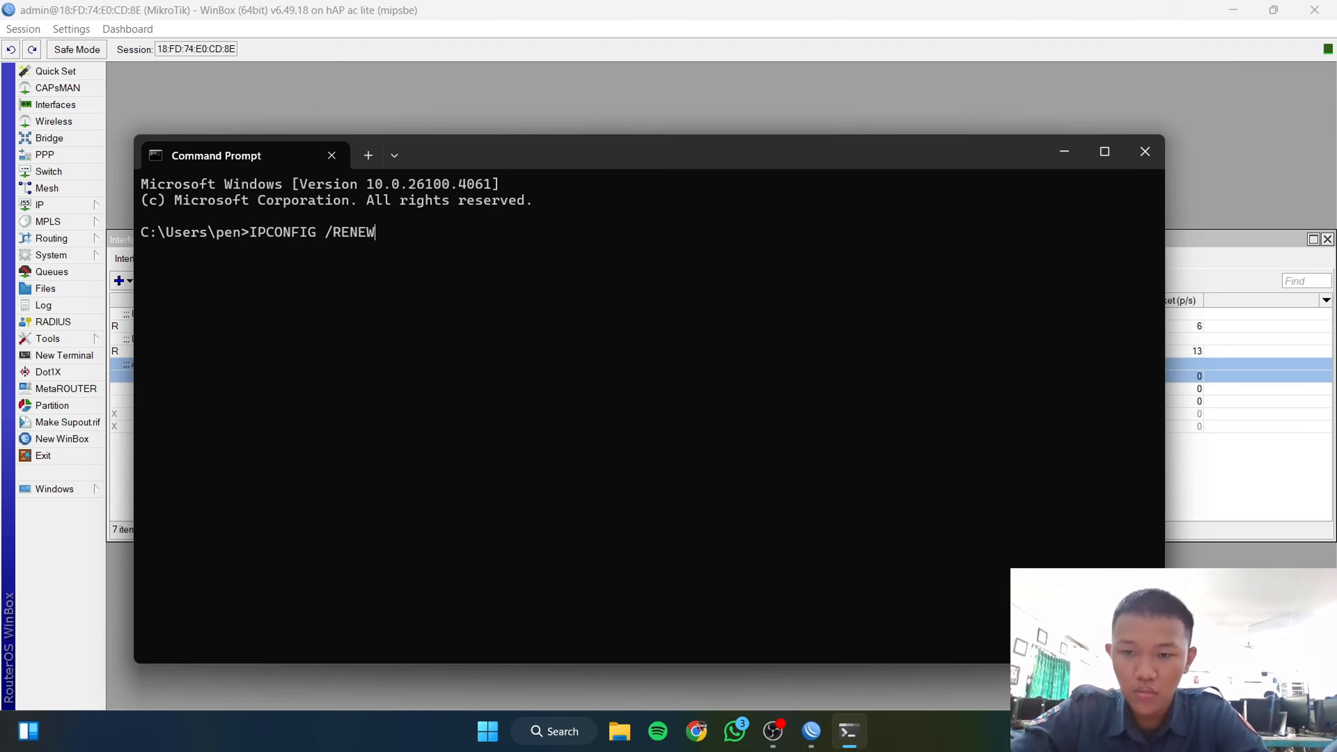
key("Return")
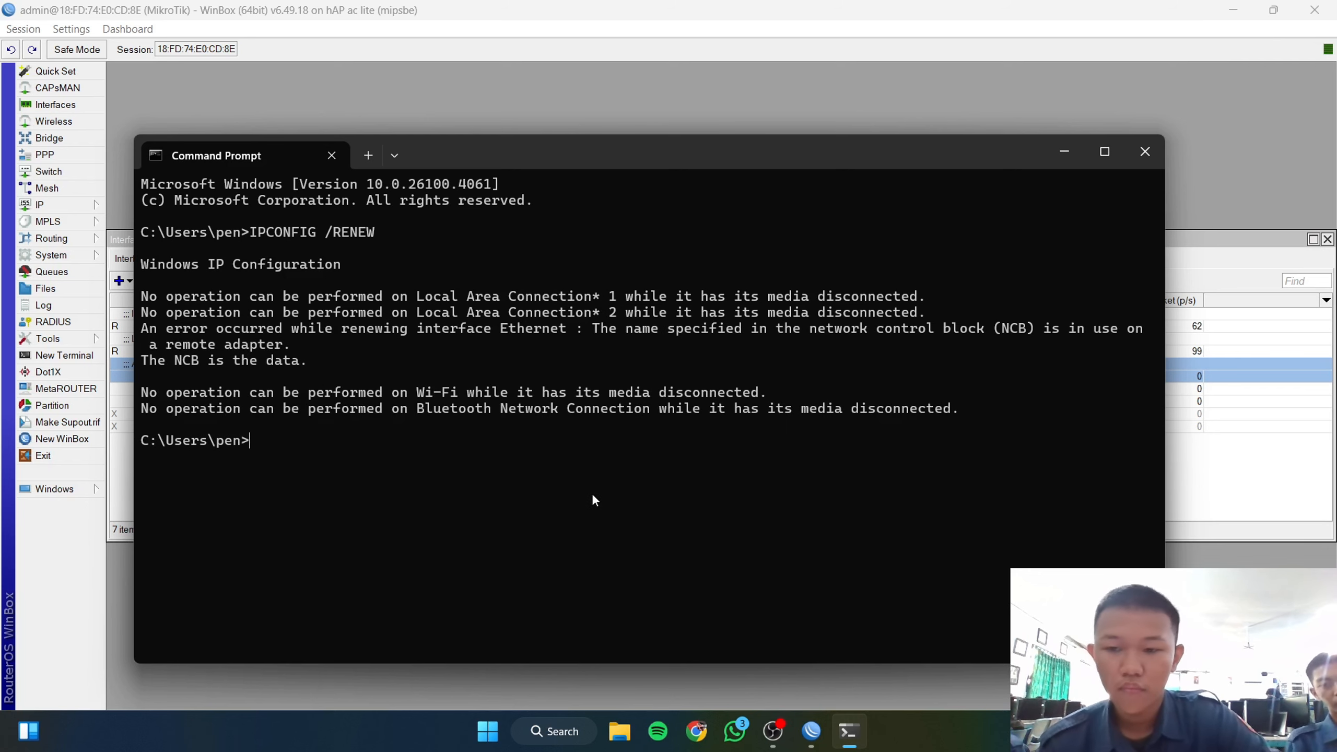
key("Up")
key("Return")
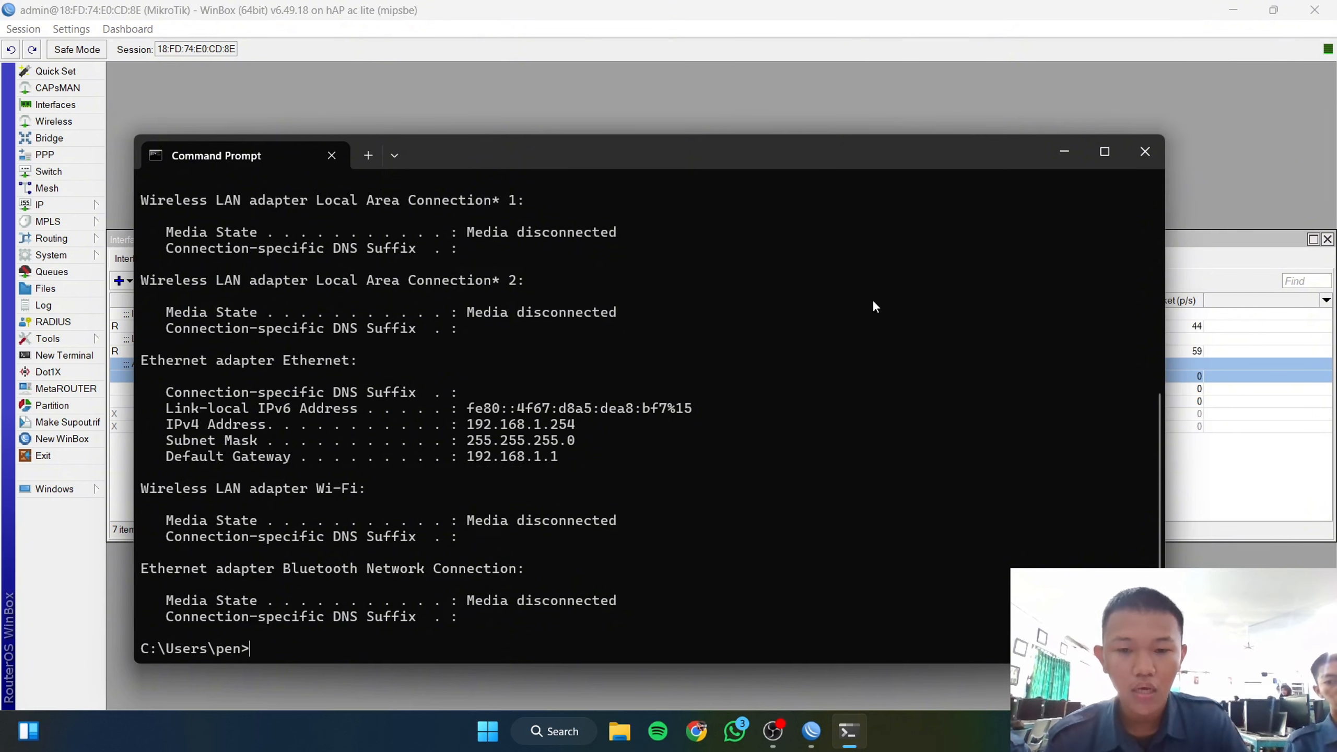
type("PI")
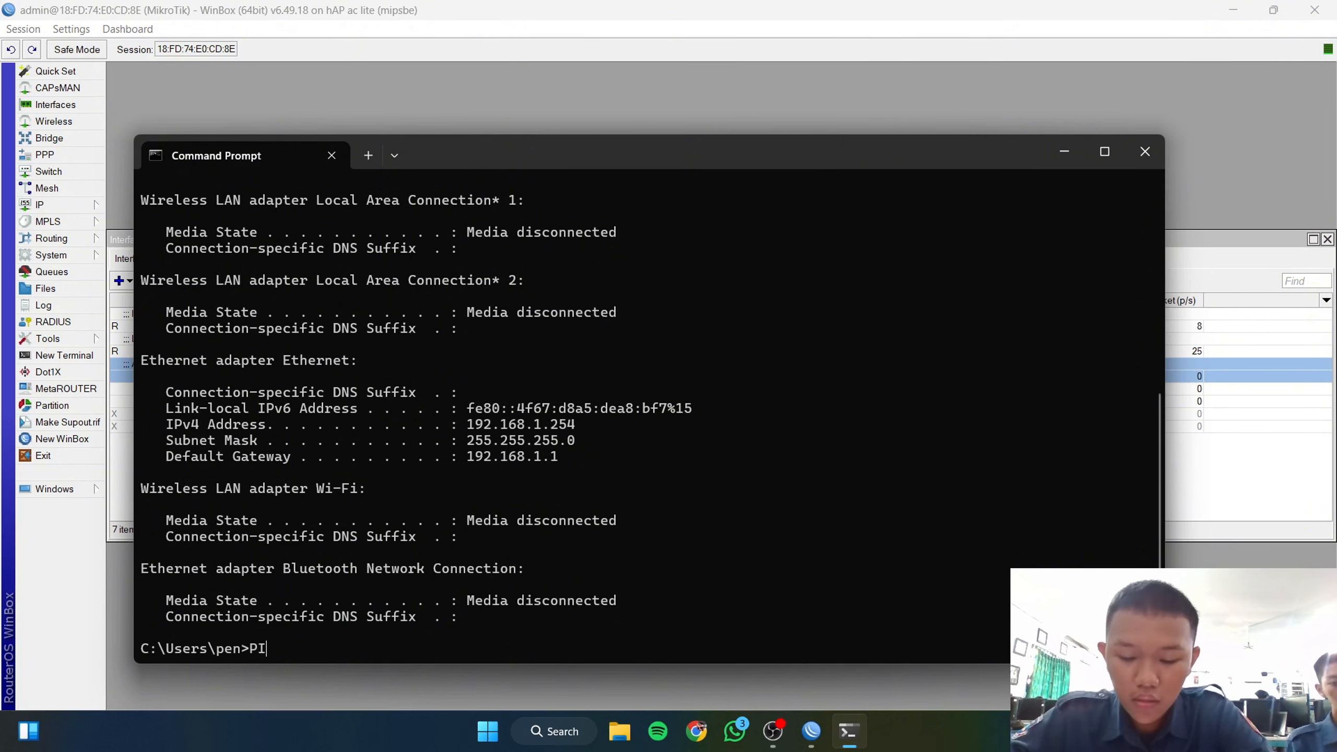
type("NG 8.8.8.8")
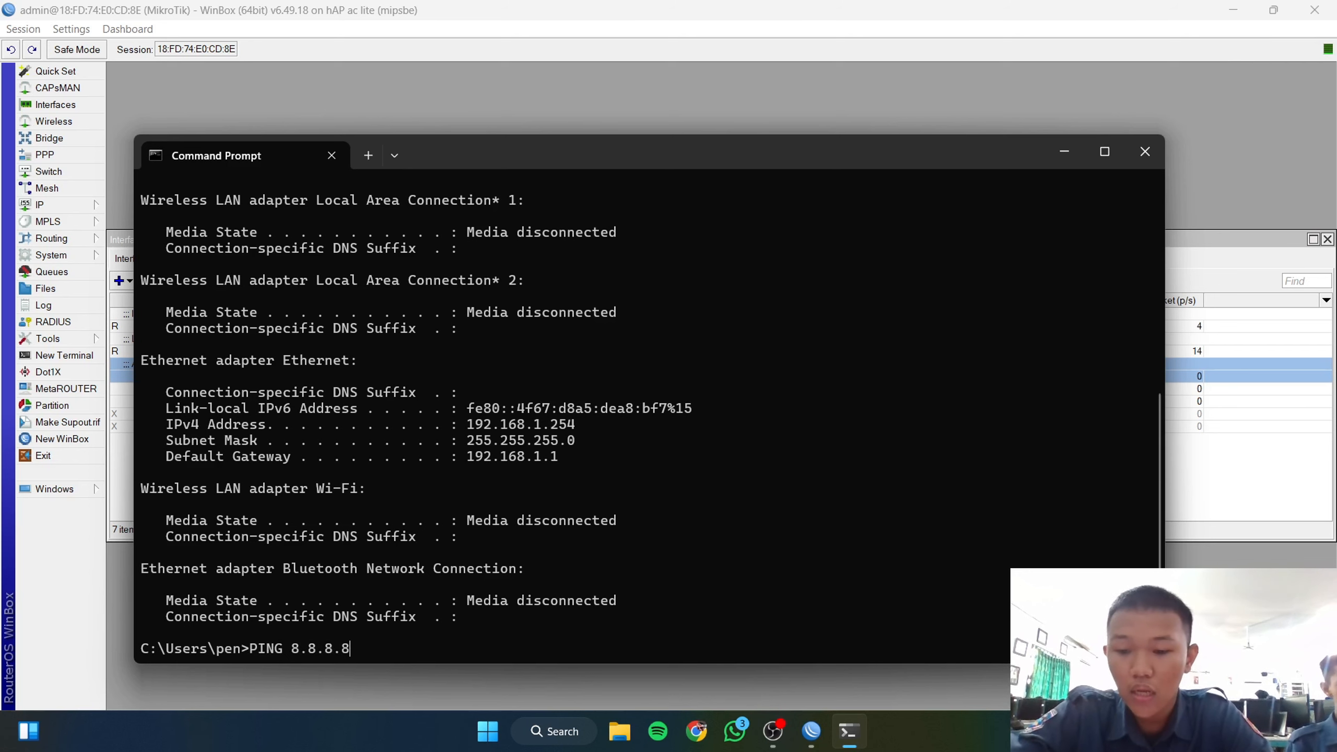
key("Return")
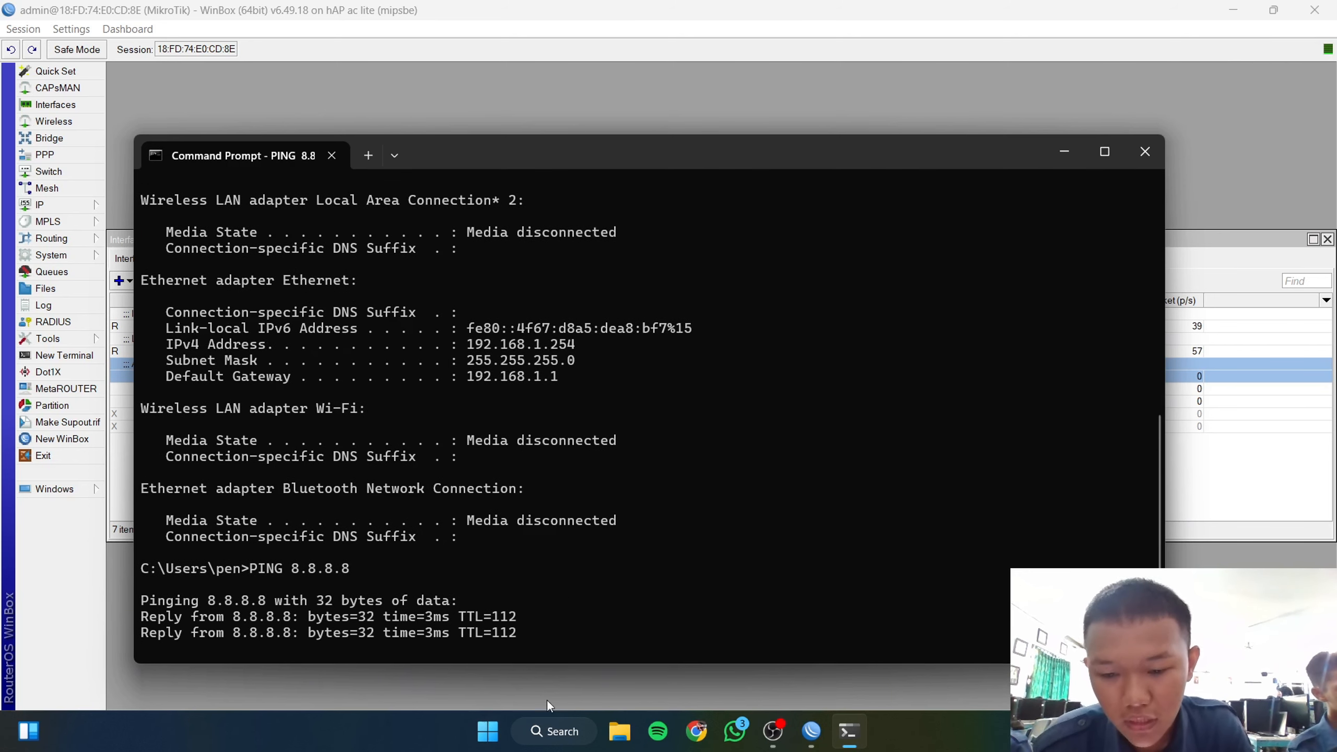
Step: Start Hotspot Setup on ether3, accepting default address, pool, certificate and DNS servers
left_click(1057, 153)
left_click(85, 205)
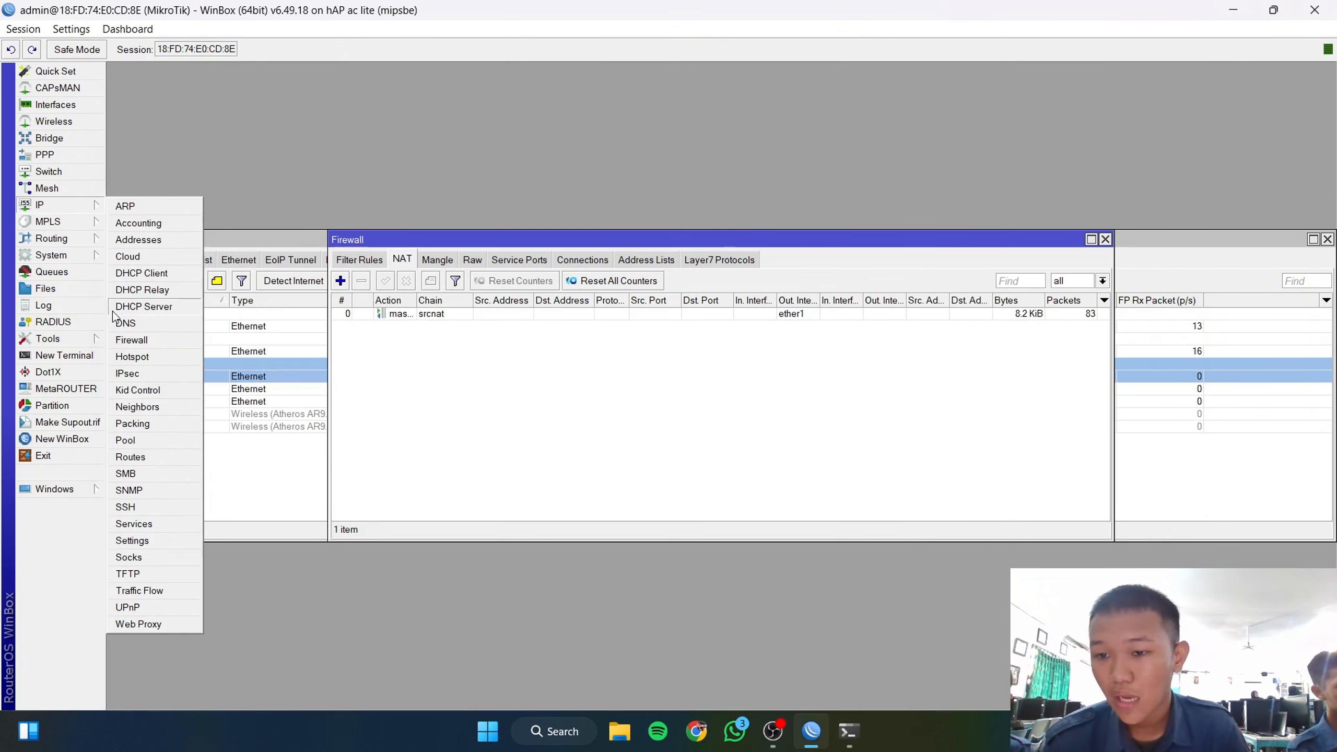
left_click(132, 359)
left_click(642, 284)
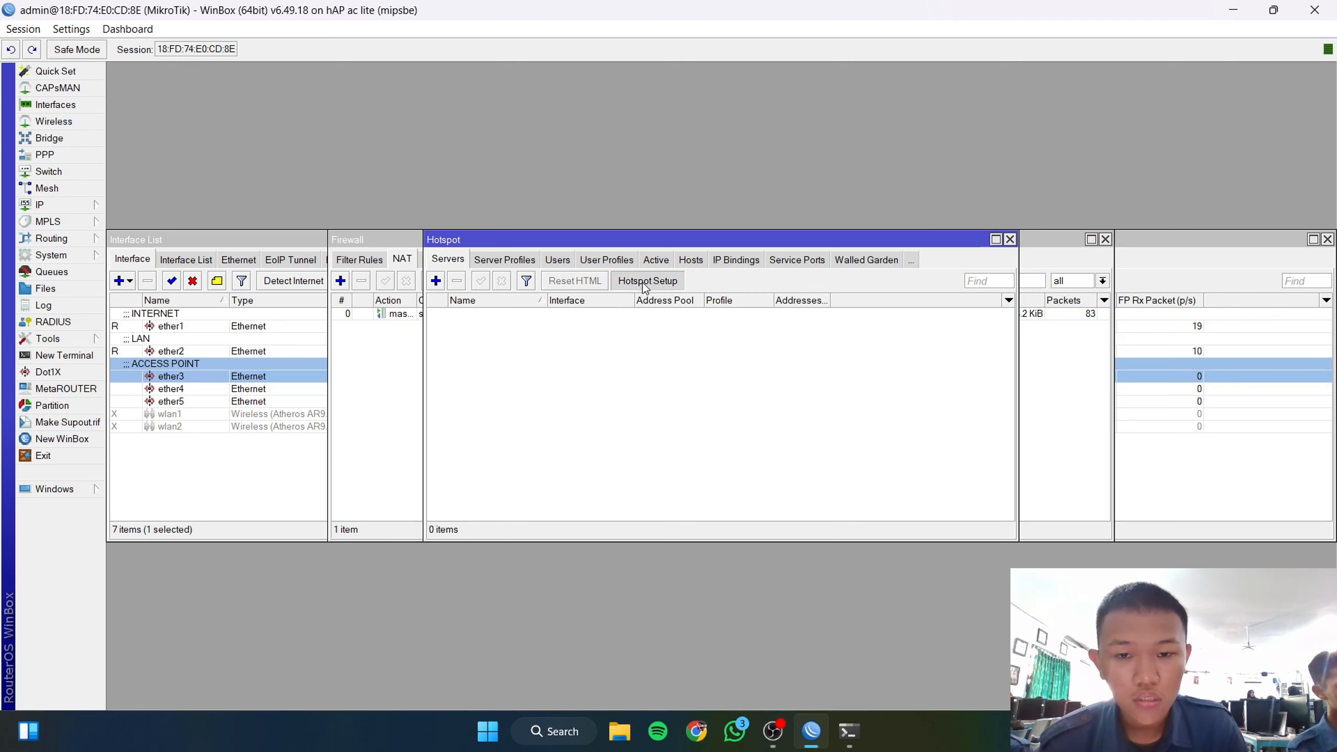
left_click(744, 373)
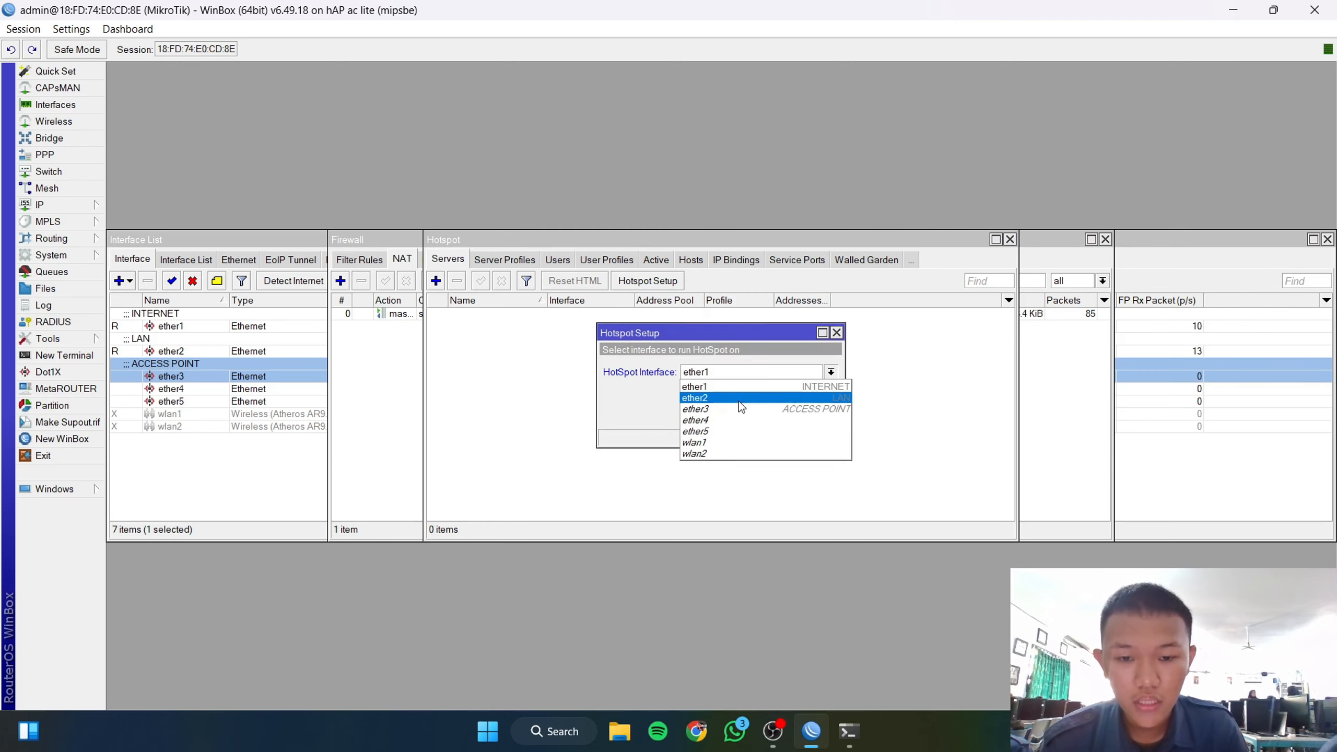
left_click(738, 402)
left_click(774, 415)
left_click(774, 416)
left_click(774, 415)
left_click(774, 415)
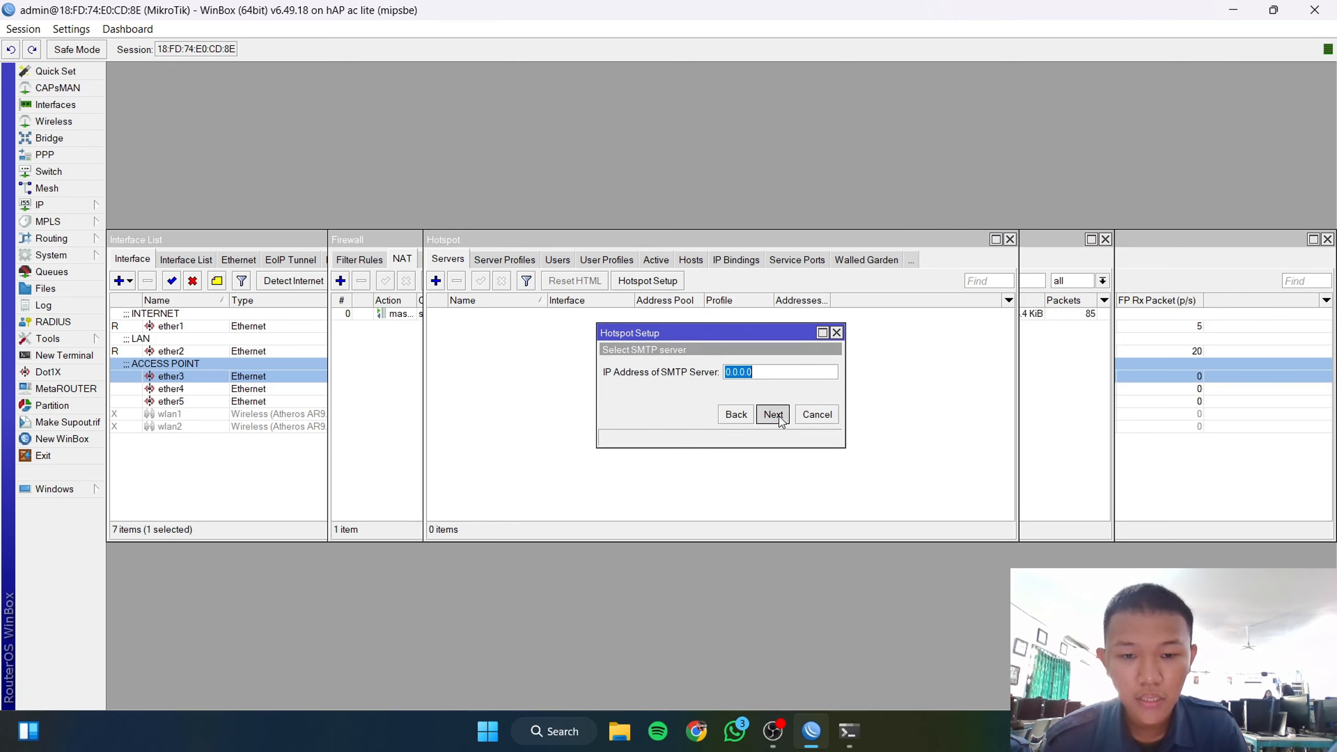
left_click(774, 415)
left_click(774, 415)
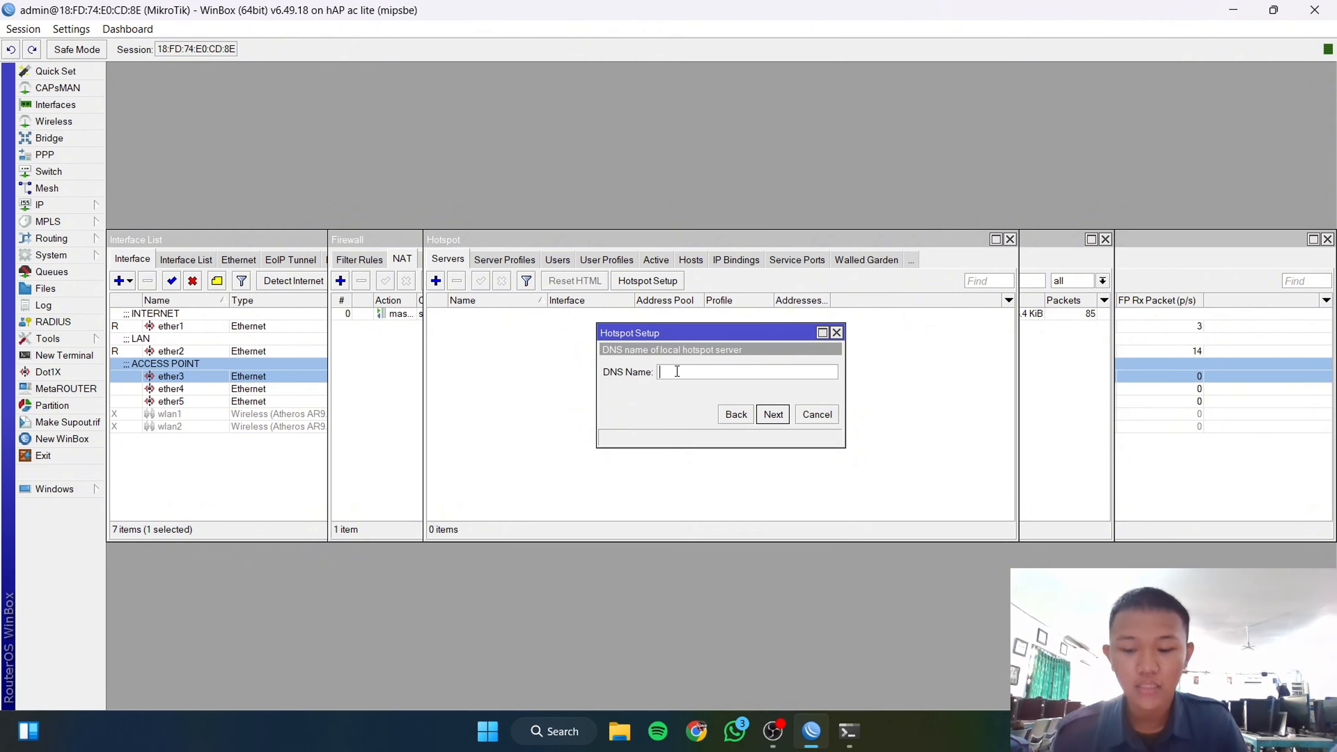
Step: Set the hotspot DNS name to zivenilyasa.net, enter the user password, and finish setup
type("ziv")
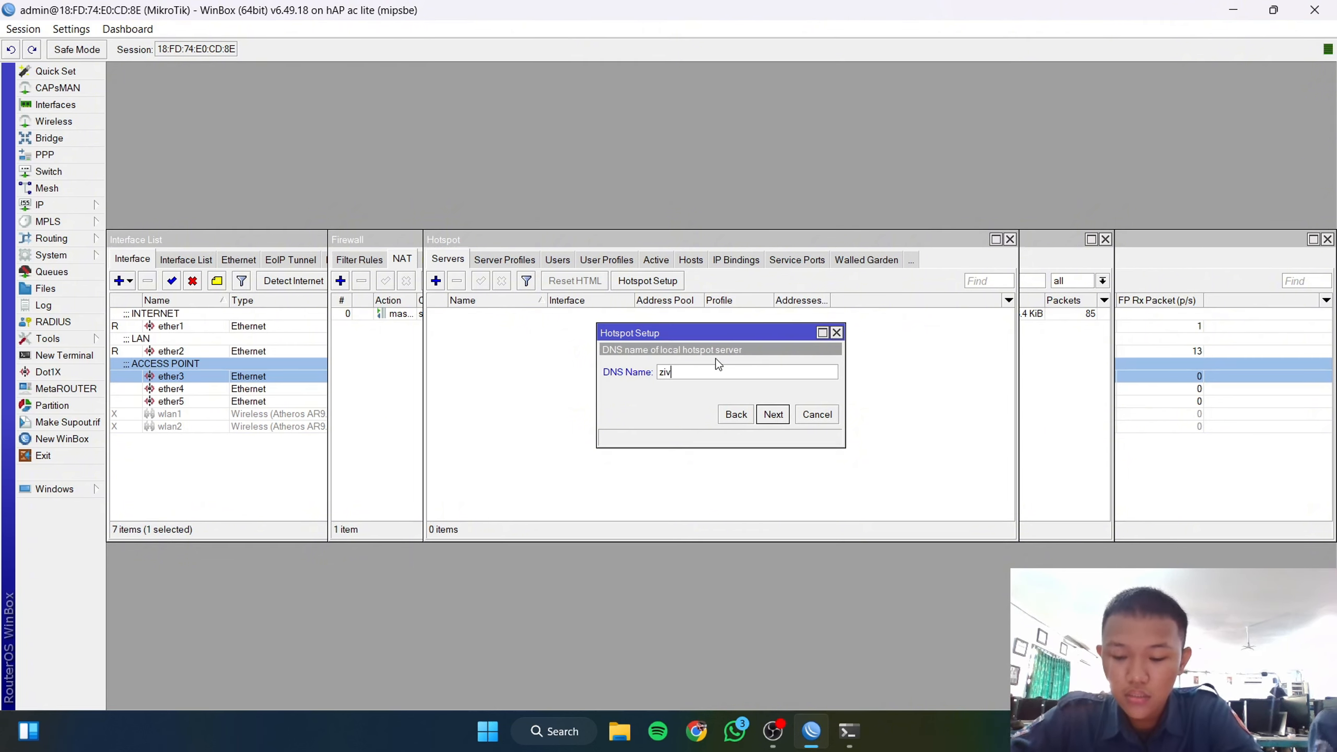
type("enilyasa.net")
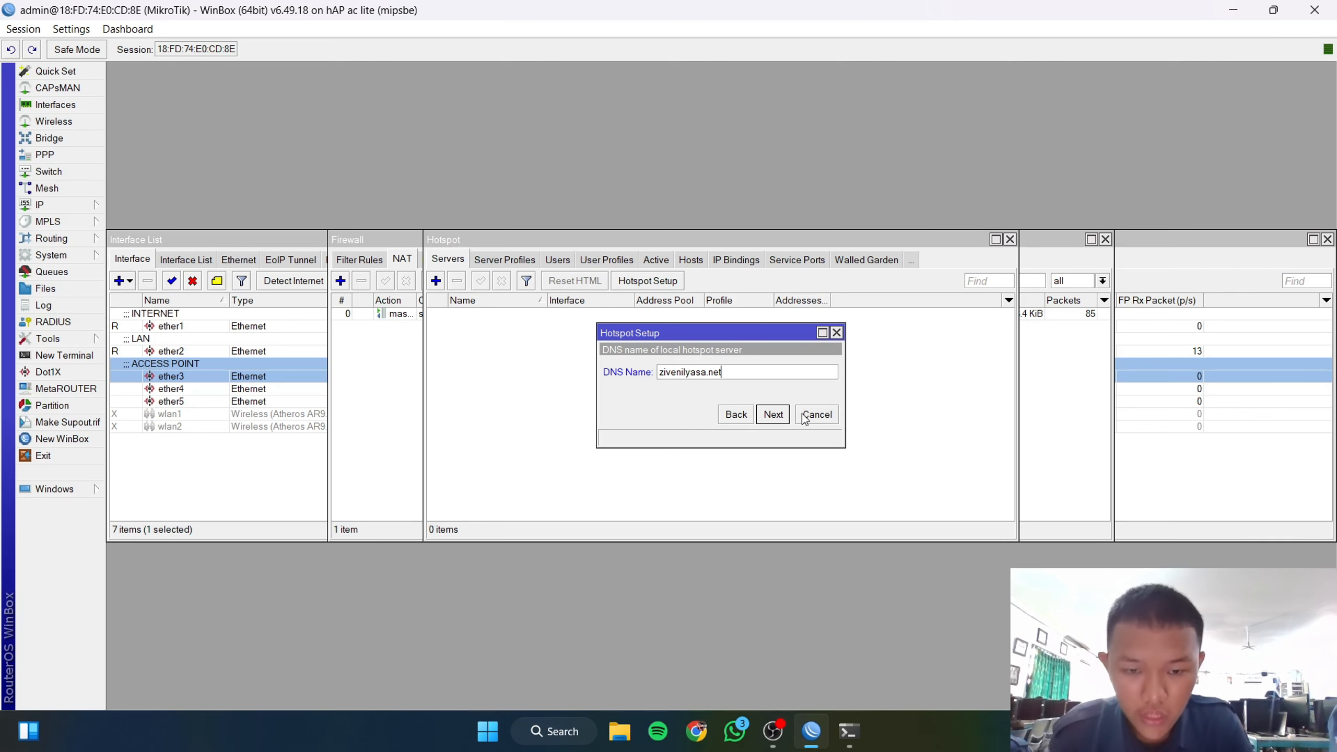
left_click(775, 415)
left_click(780, 388)
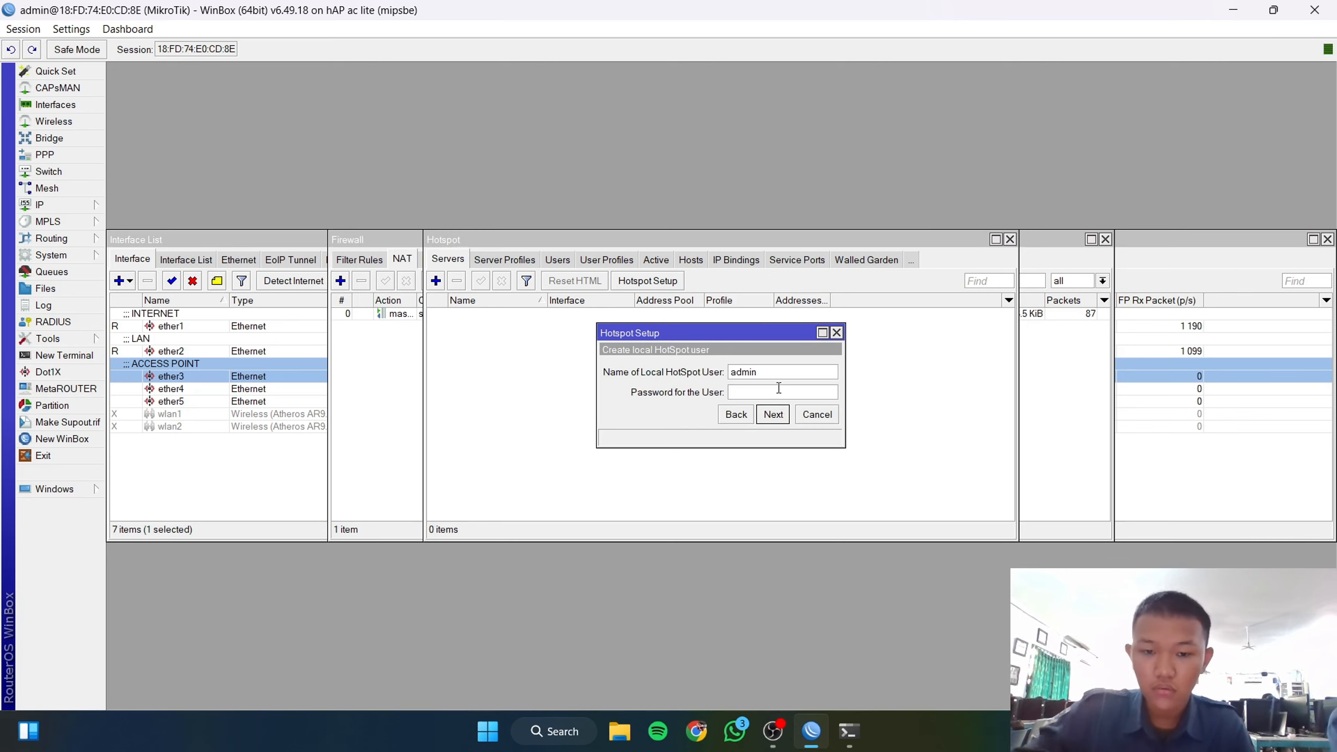
left_click(774, 414)
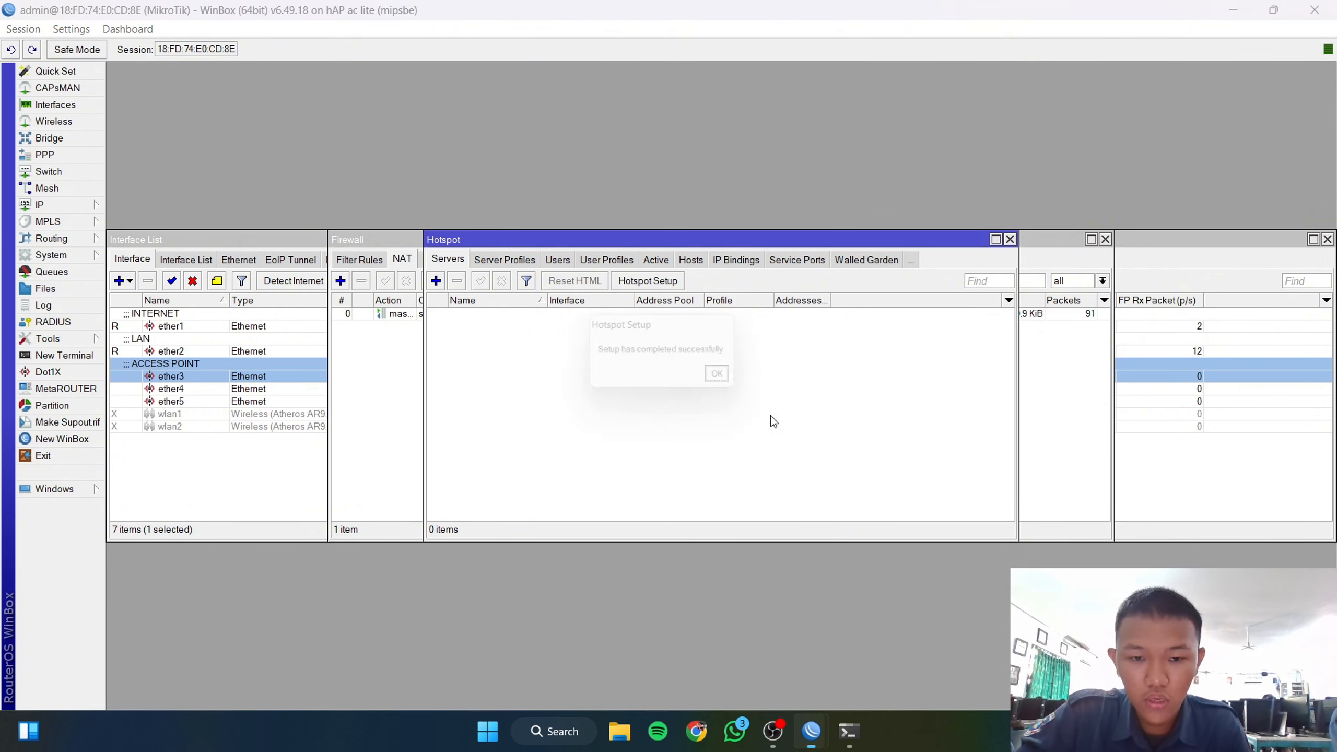
left_click(730, 381)
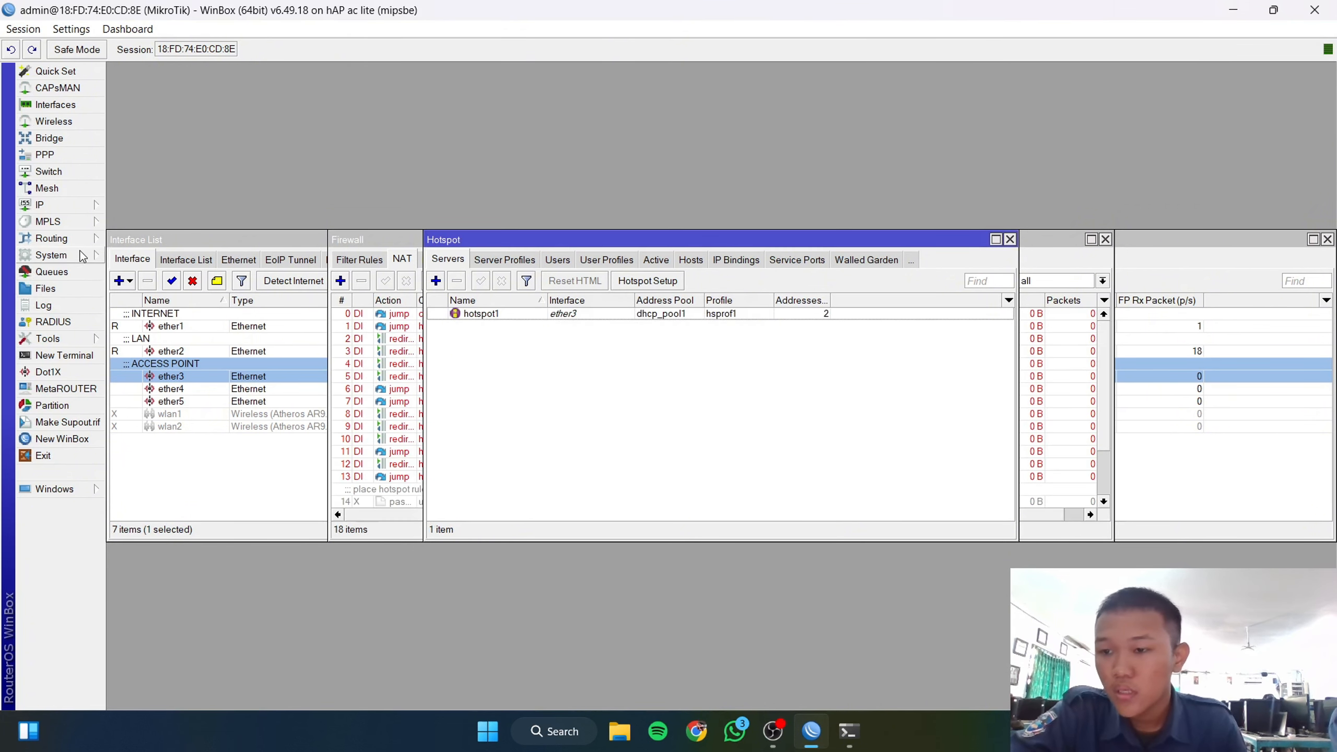
Step: Enable RADIUS in the hsprof1 hotspot server profile and apply
left_click(483, 262)
double_click(468, 327)
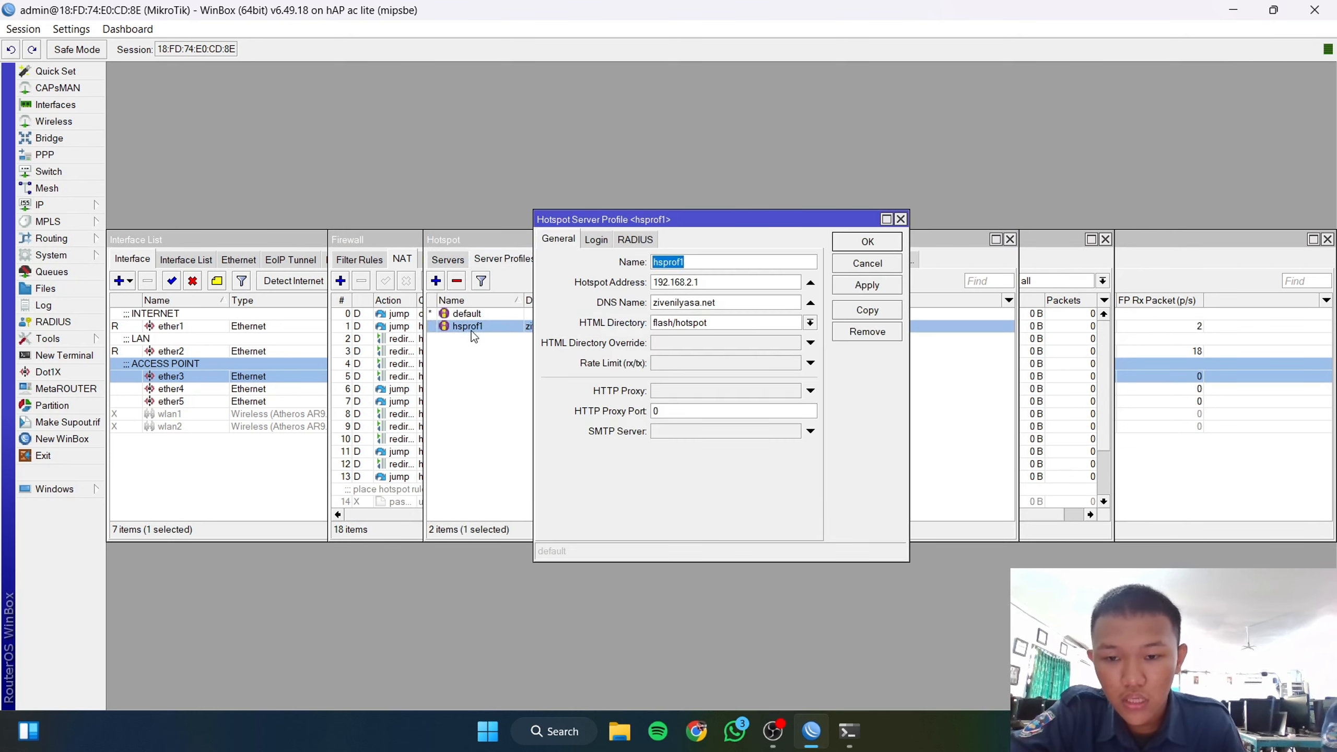
left_click(638, 240)
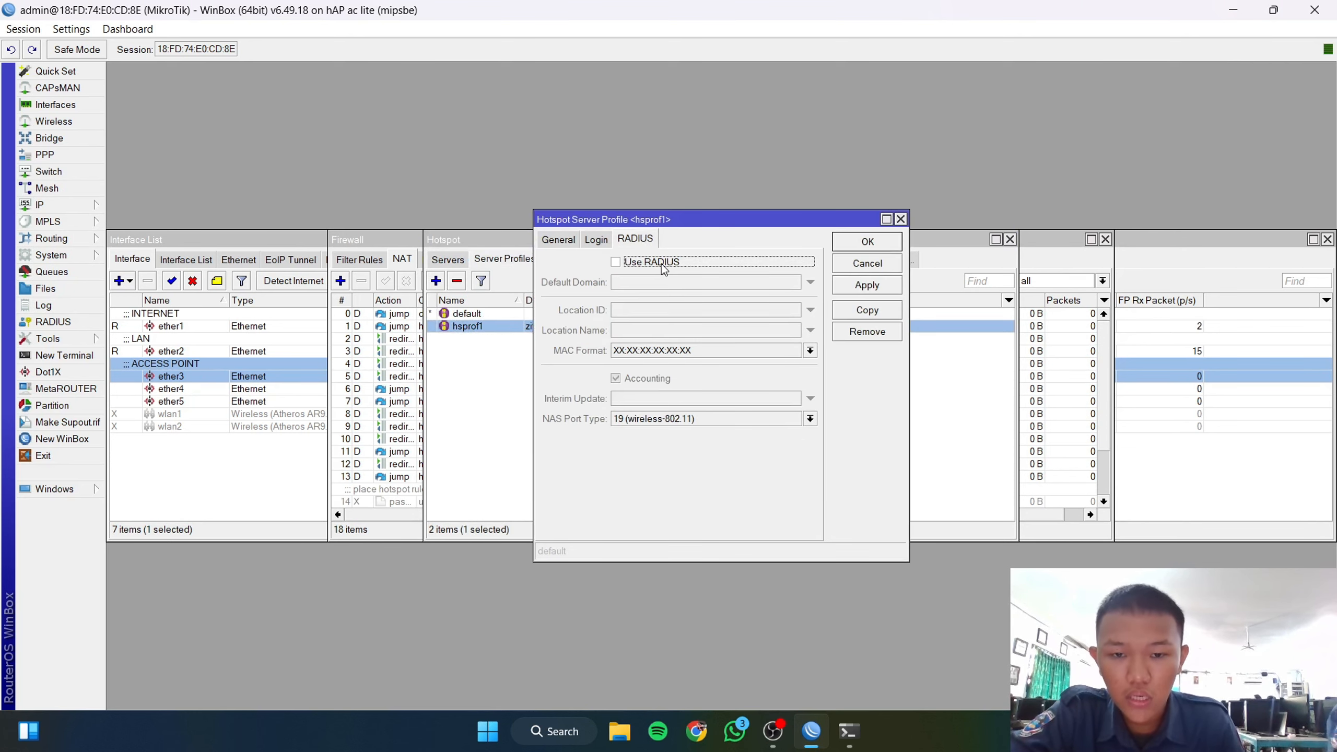
left_click(878, 285)
left_click(879, 247)
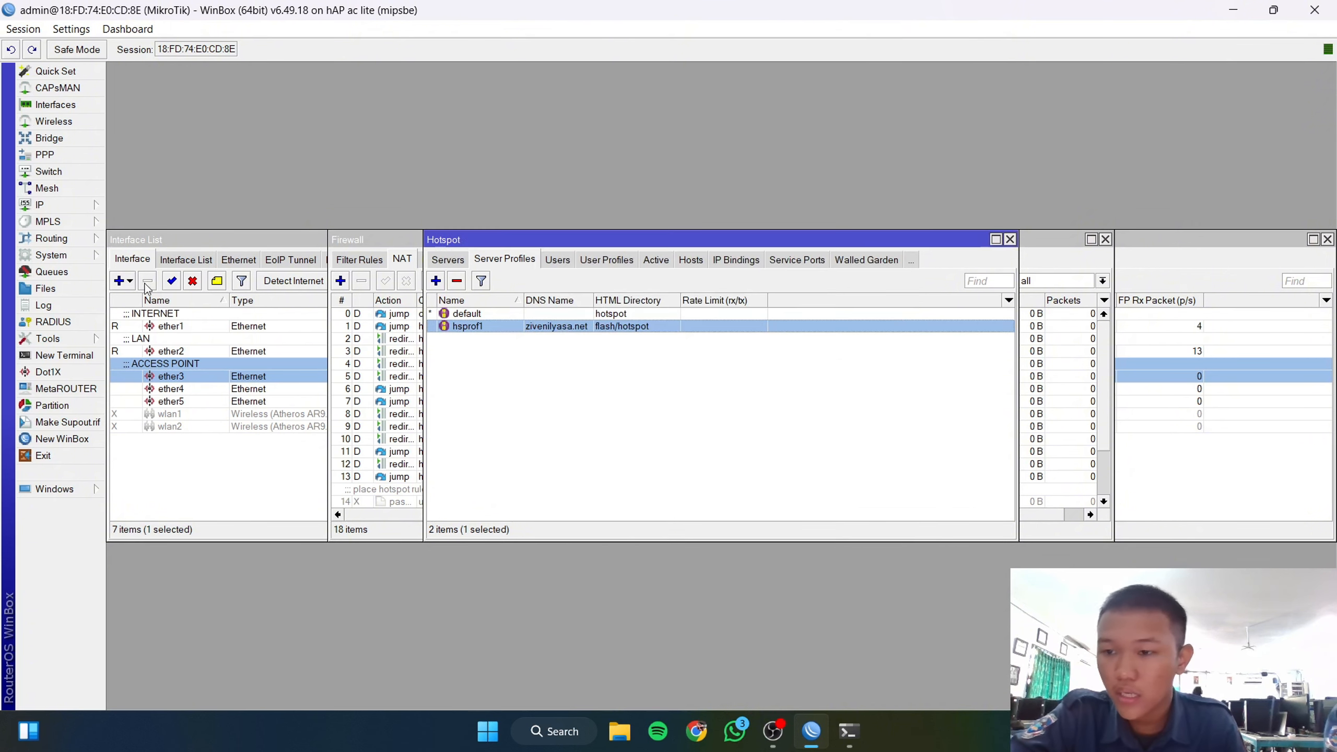
Step: Add a new RADIUS server for the hotspot service and clear its 0.0.0.0 address
left_click(55, 323)
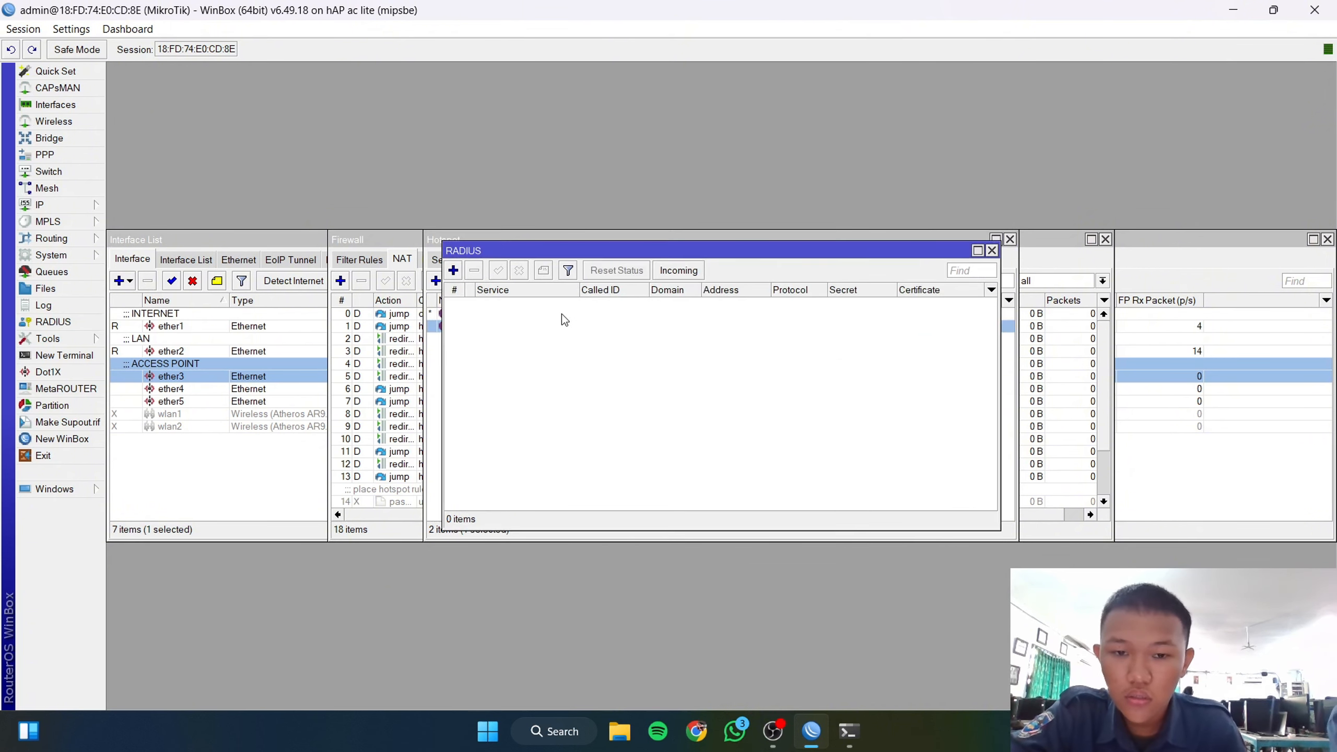
left_click(454, 270)
left_click(663, 243)
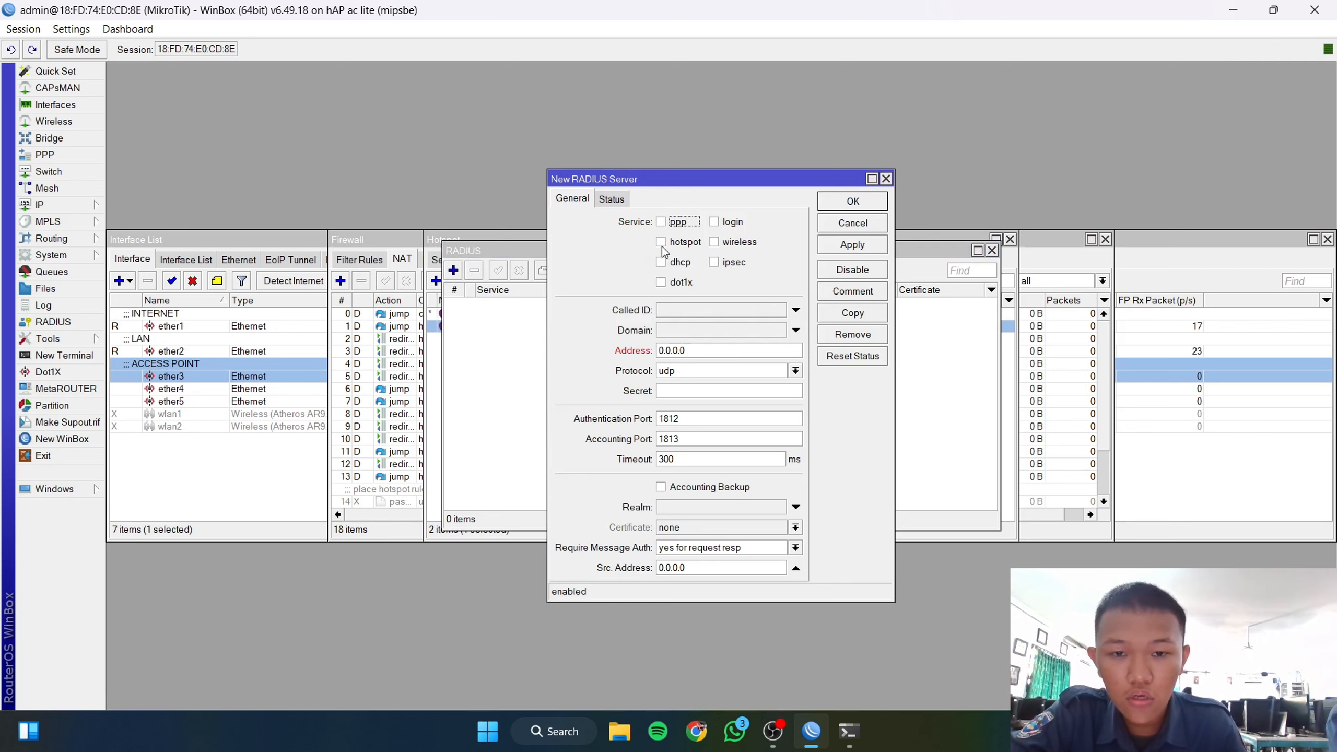
double_click(684, 351)
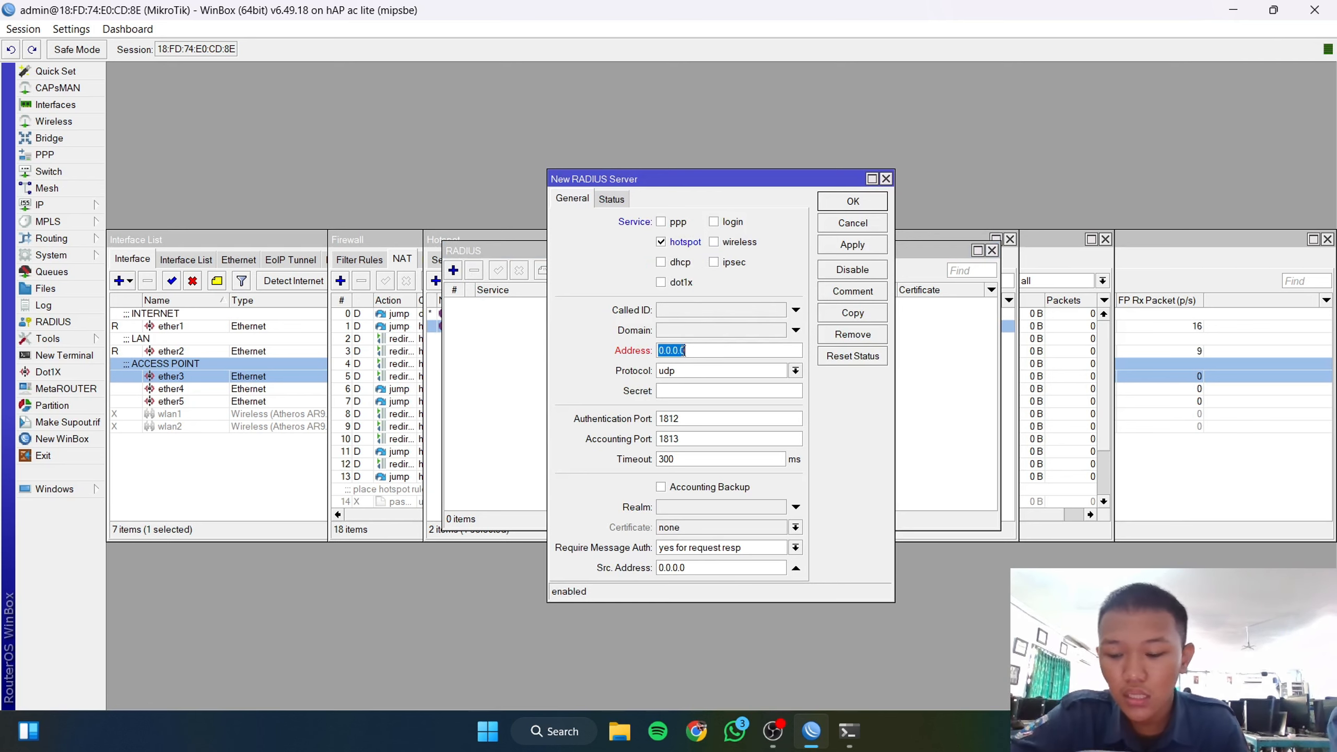
key("BackSpace")
Step: Copy ether1's DHCP address 172.16.131.63 into the RADIUS server Address
left_click(42, 204)
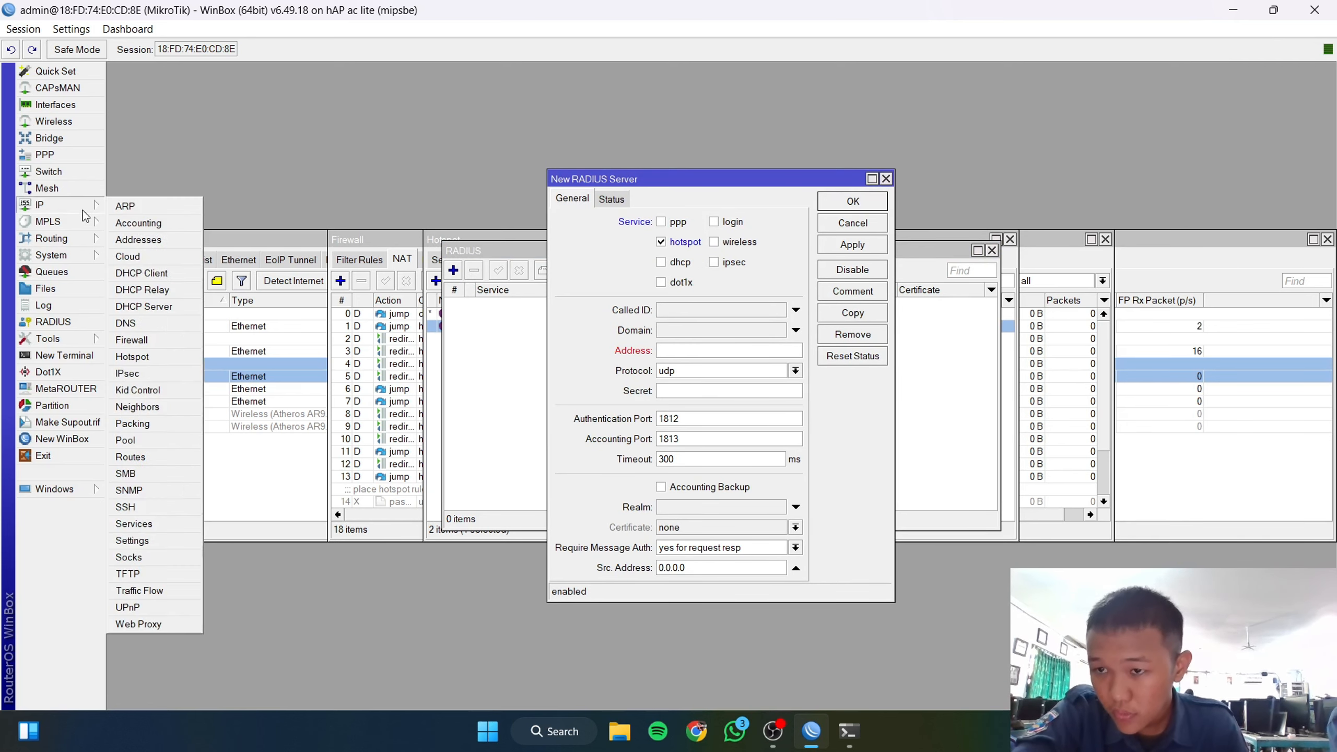
left_click(134, 274)
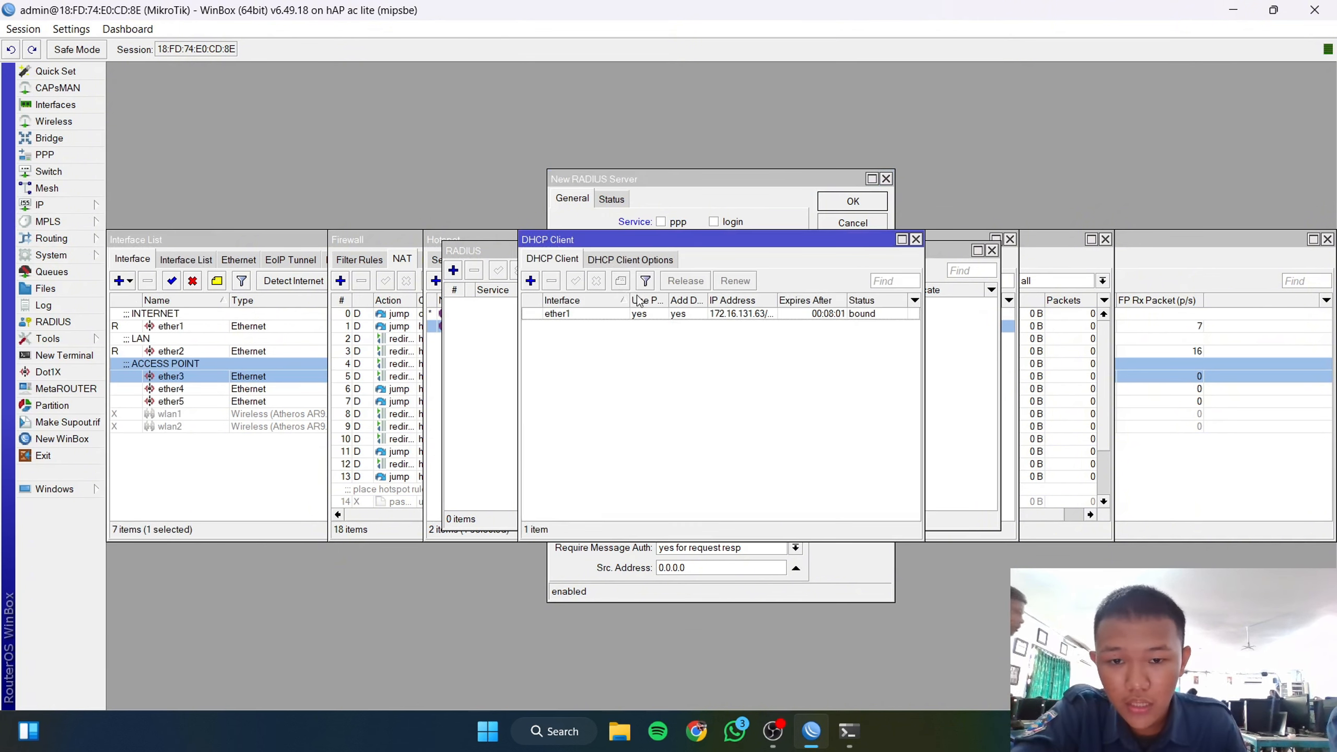
double_click(632, 314)
left_click(674, 282)
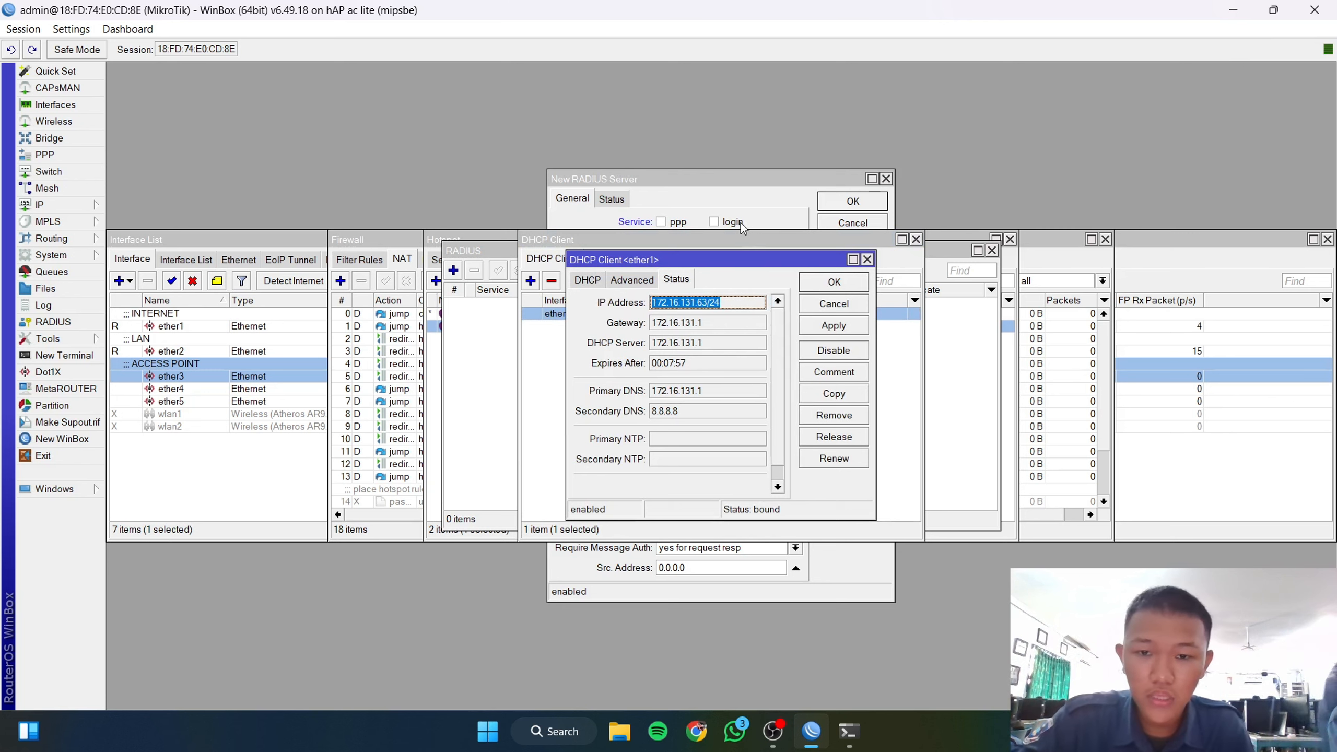
left_click(689, 203)
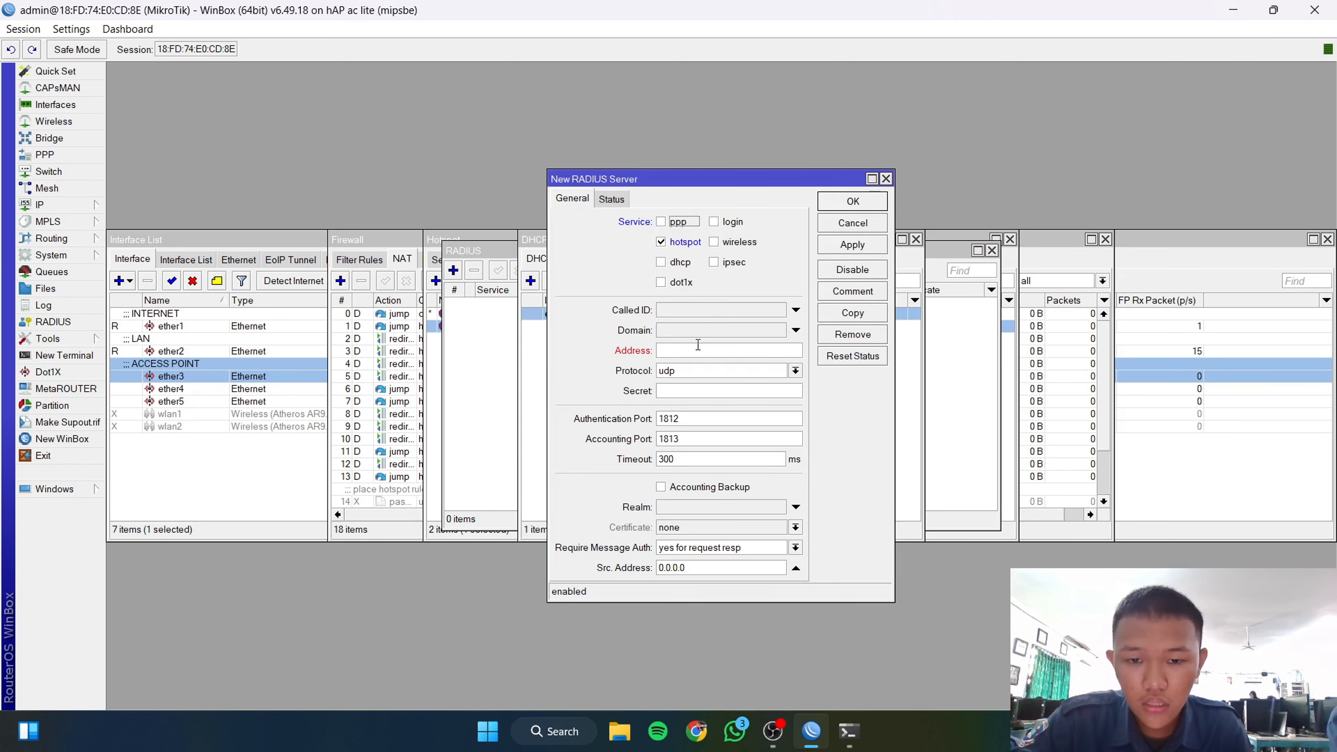
type("172.16.13.63/24")
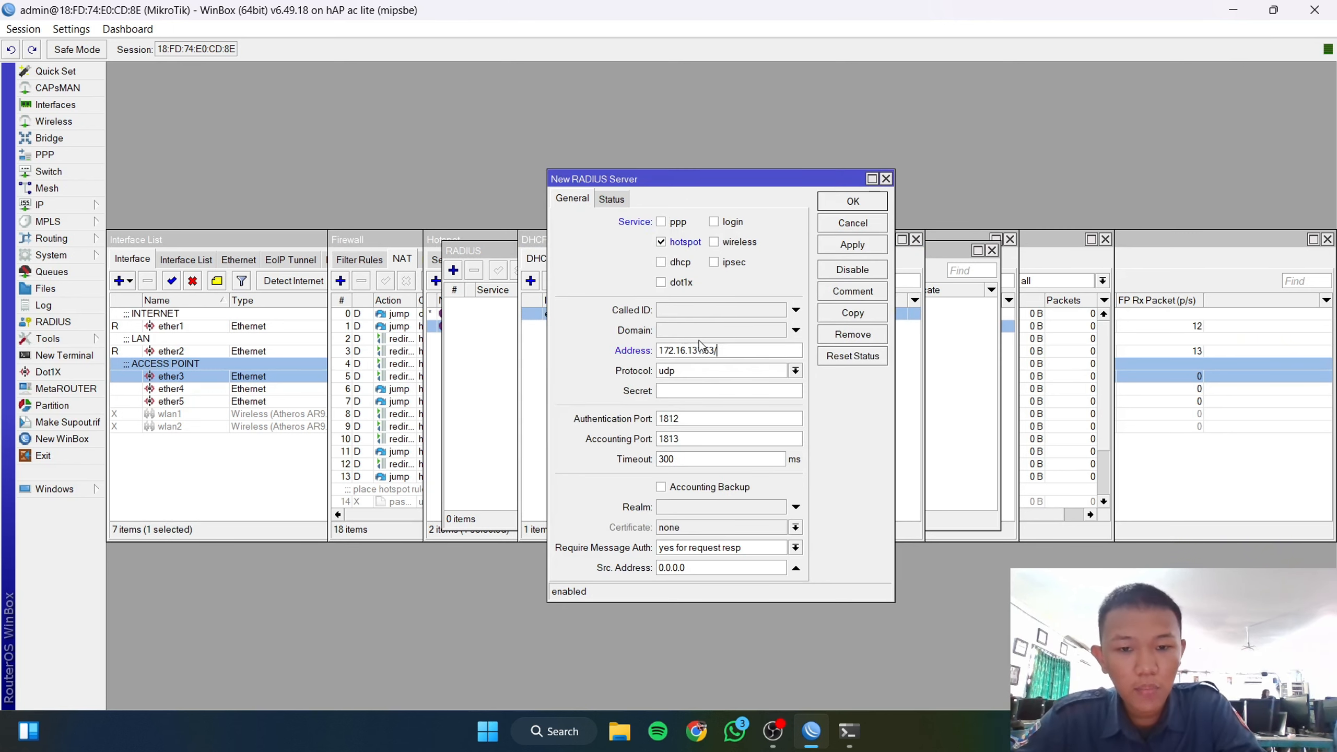
Step: Enter the RADIUS shared secret, show secrets in plain text, and save the server
left_click(678, 393)
type("*")
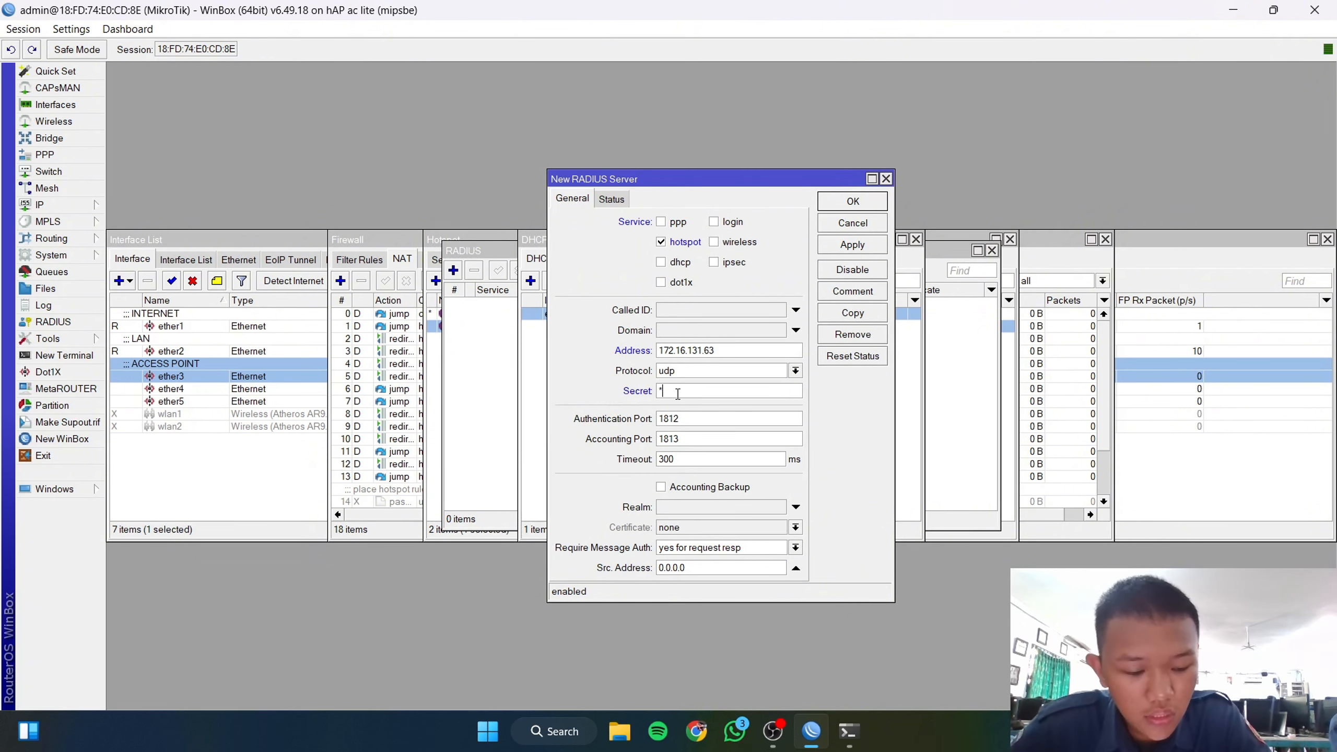
type("**")
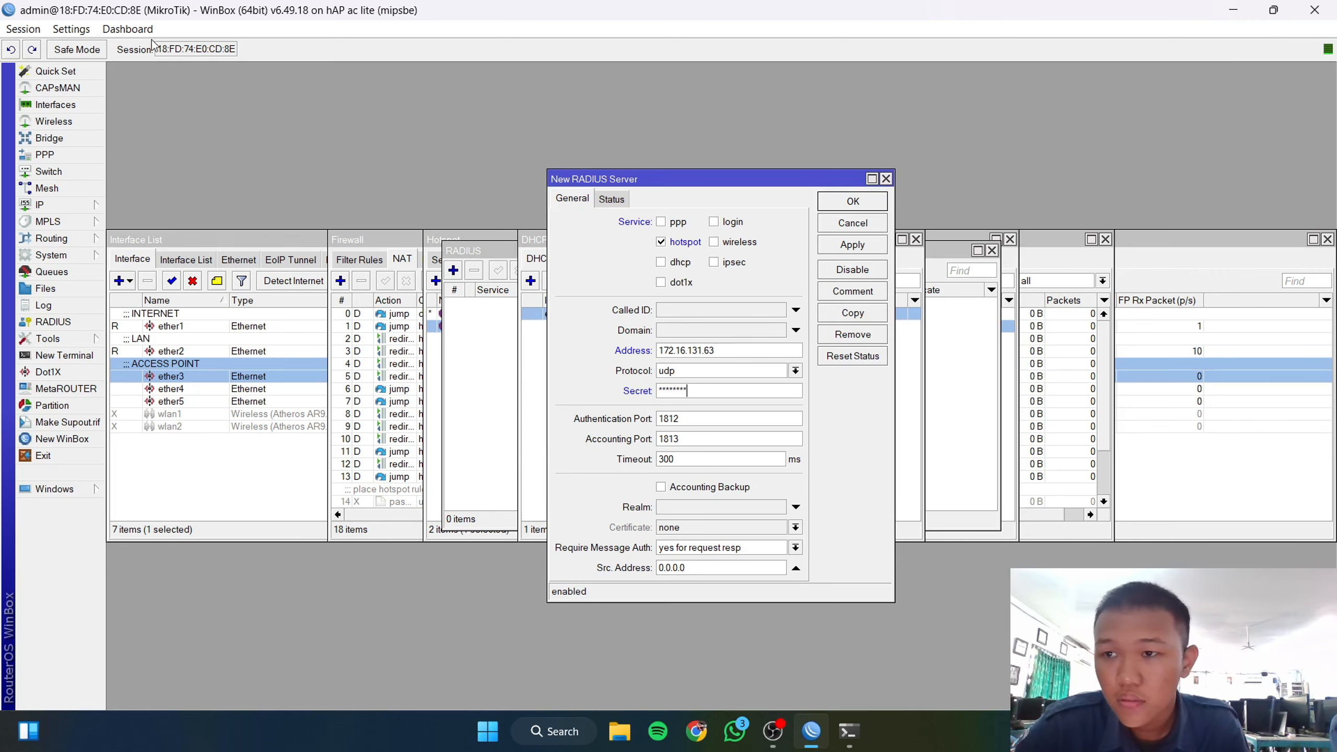
left_click(73, 30)
left_click(87, 67)
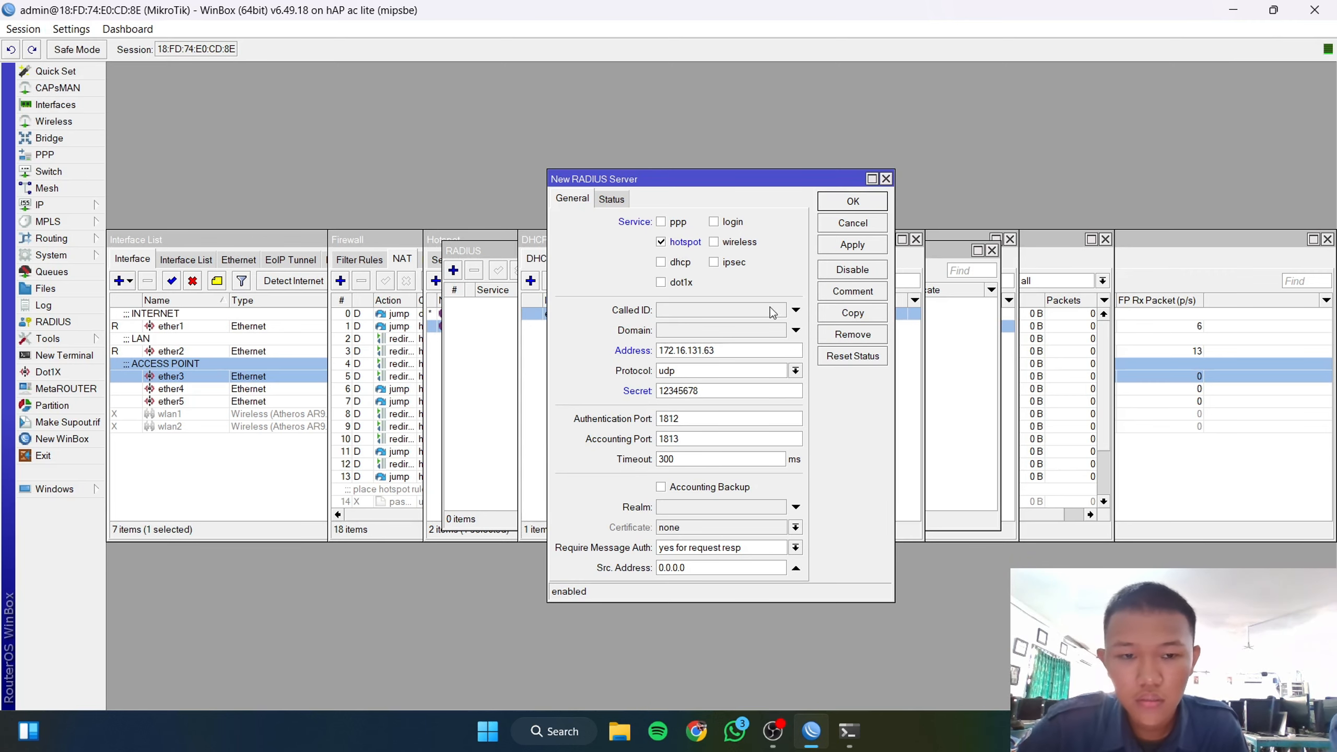
left_click(852, 246)
left_click(853, 201)
left_click(697, 465)
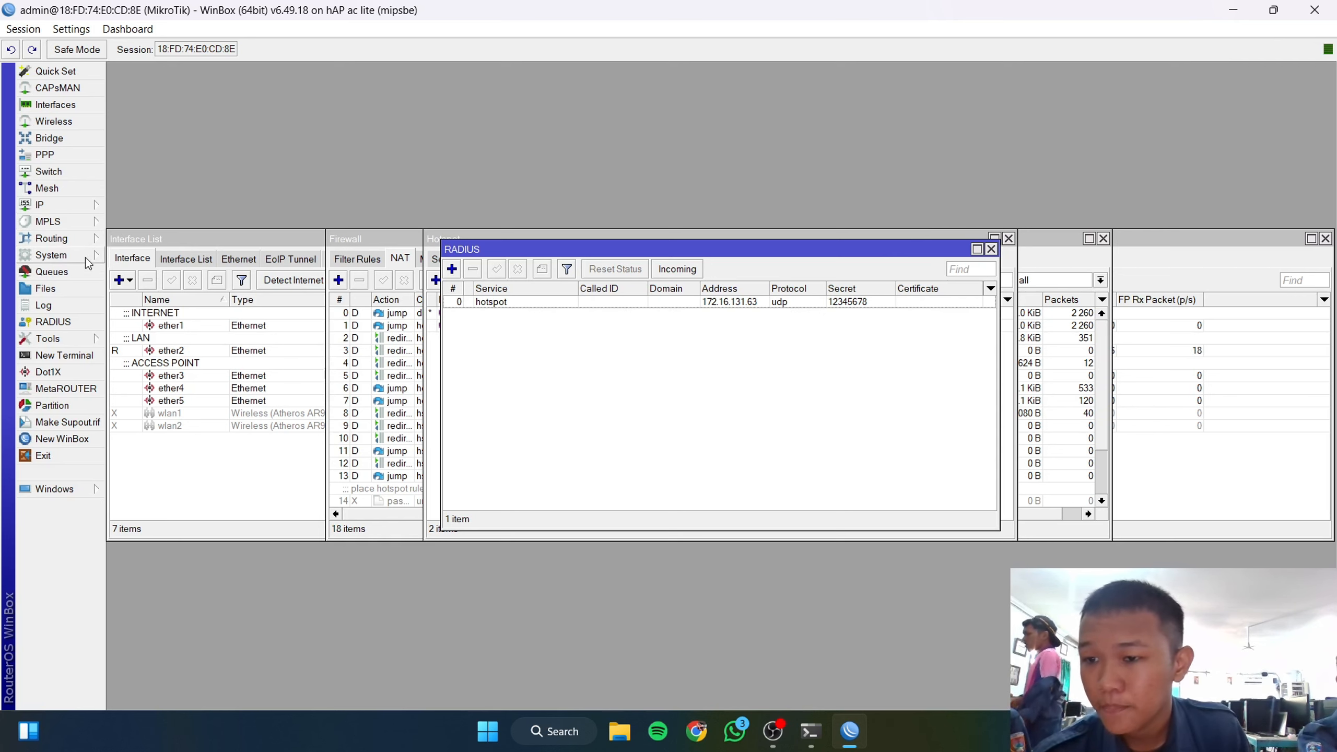
Step: Confirm user-manager 6.49.18 appears in WinBox's System > Packages list, then switch to Chrome
left_click(100, 255)
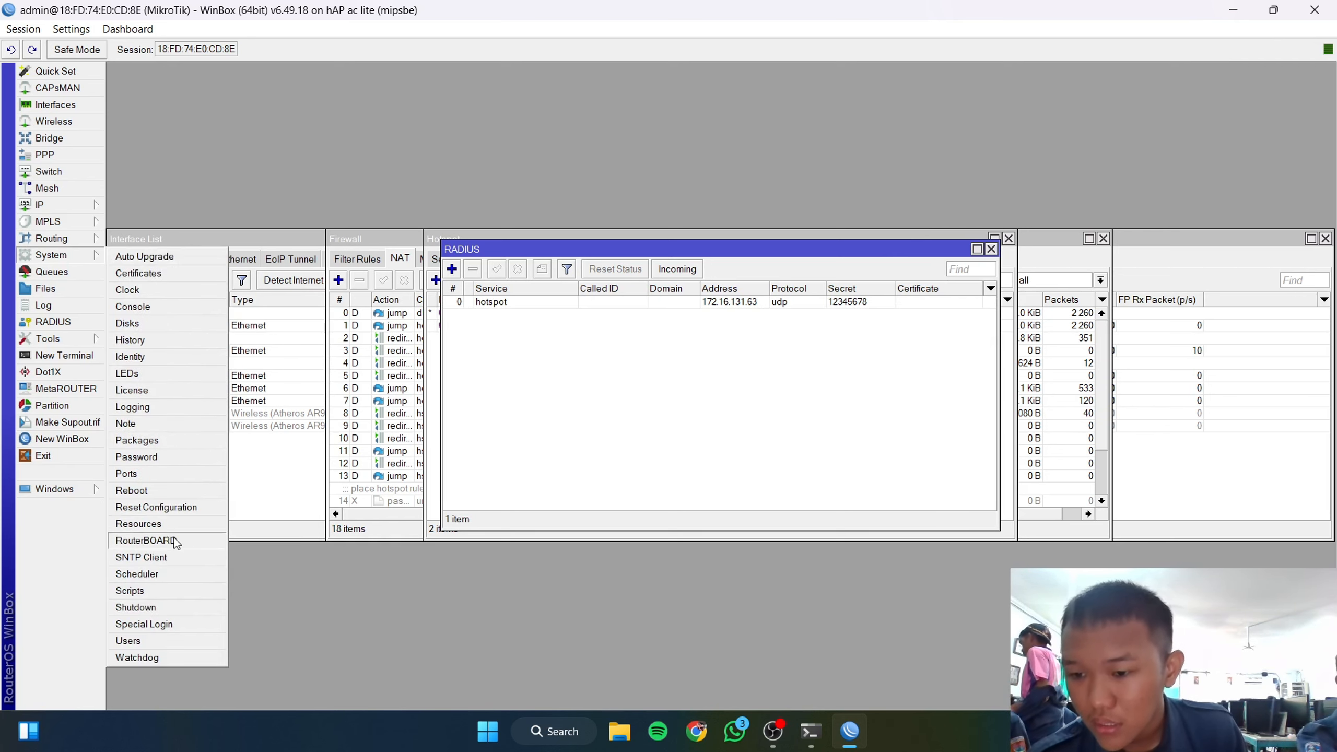
left_click(158, 444)
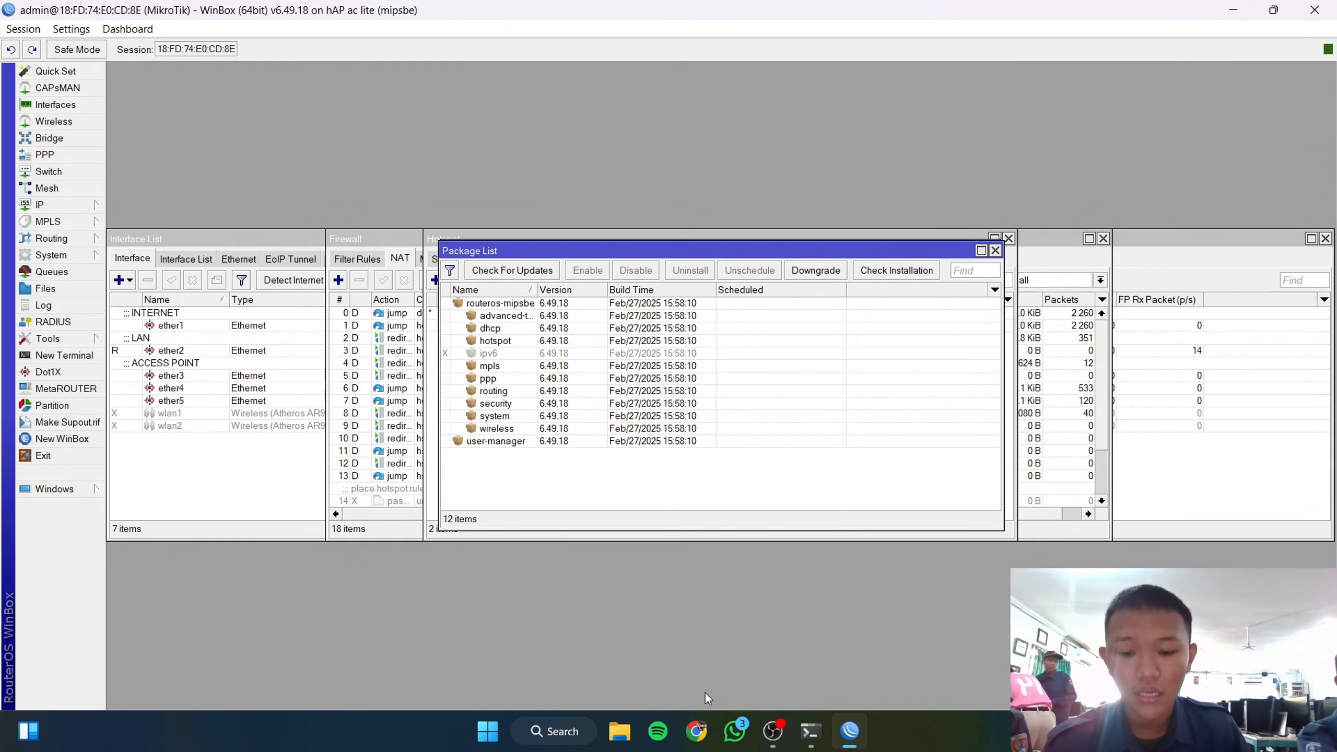
left_click(696, 731)
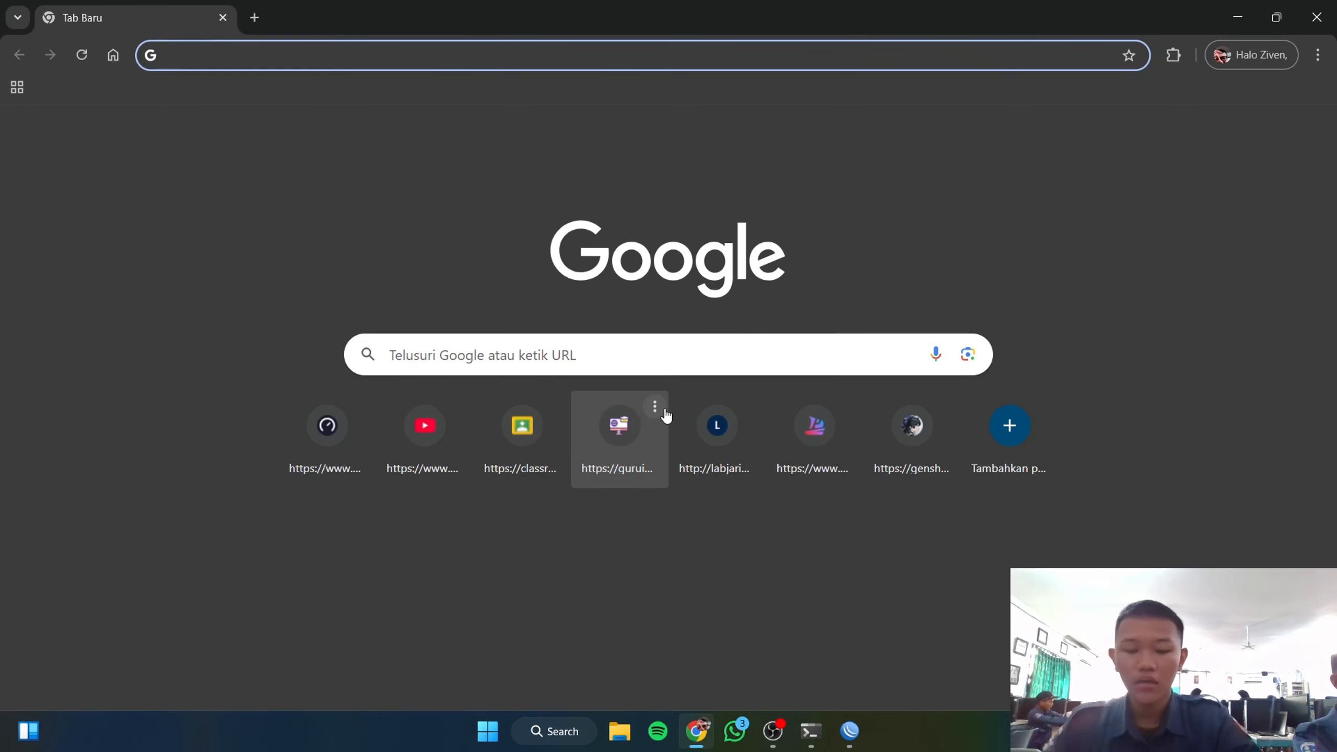
Step: Search Google for mipsbe v6.49.18 and open MikroTik's RouterOS download archive
type("mip")
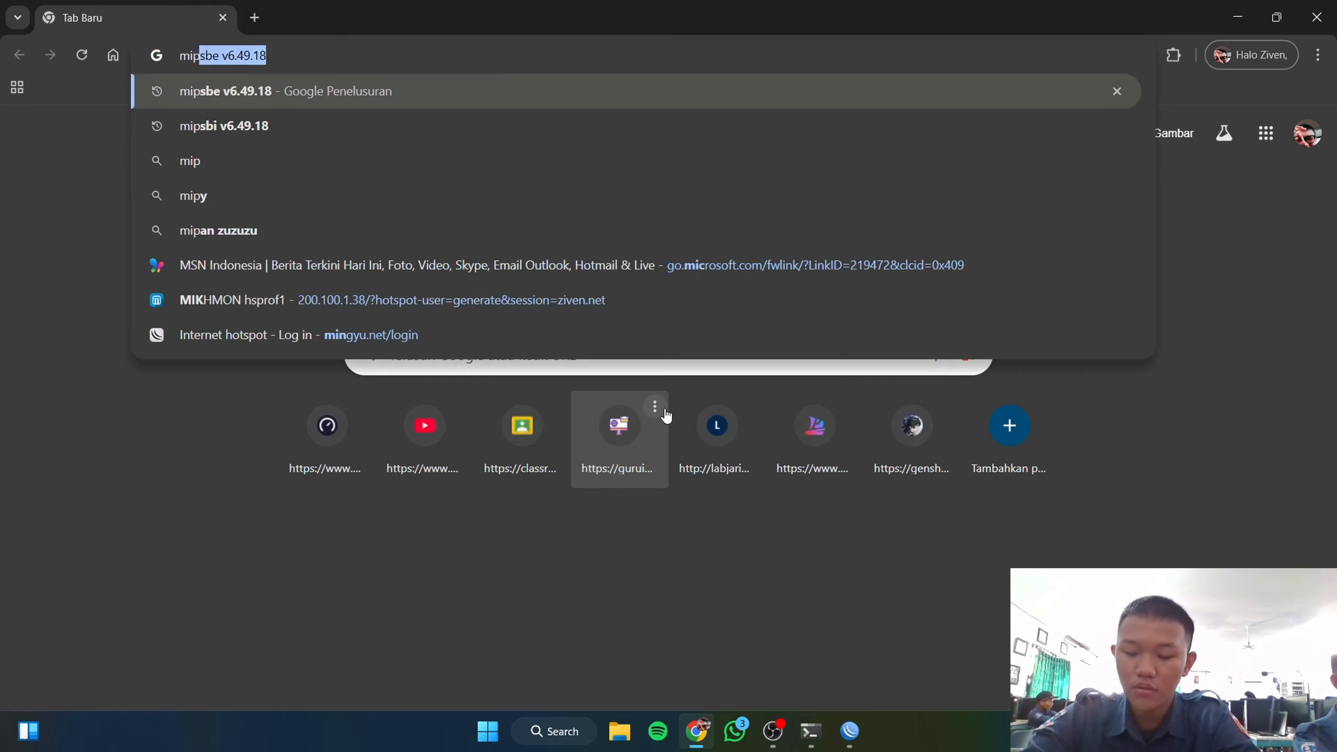
type("sbi")
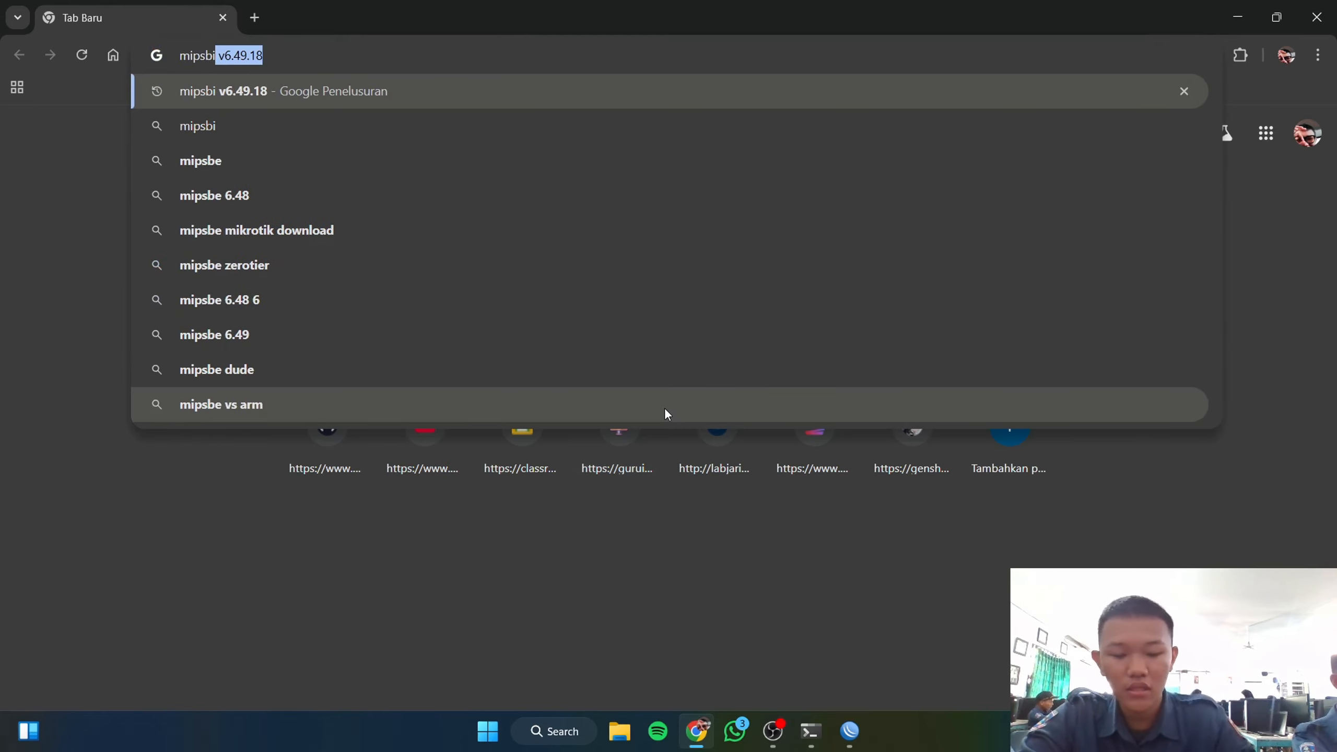
key("Return")
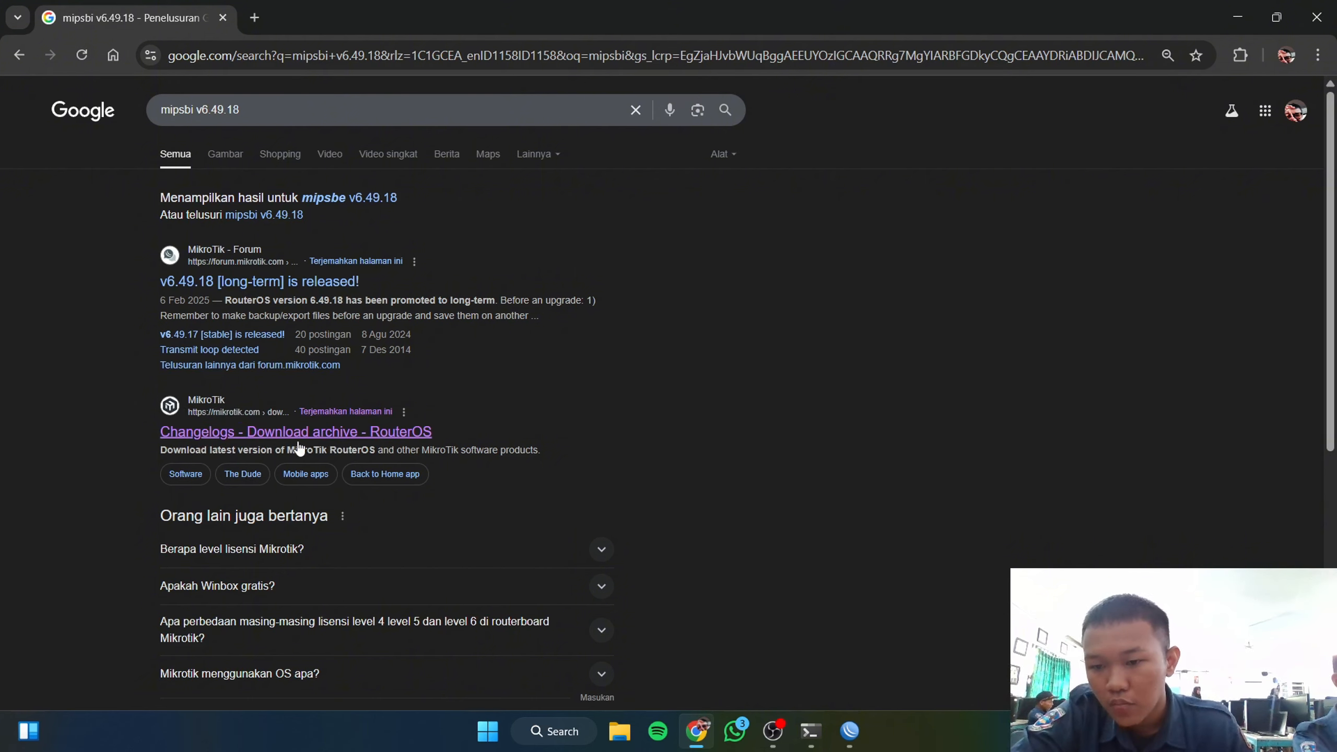
left_click(224, 429)
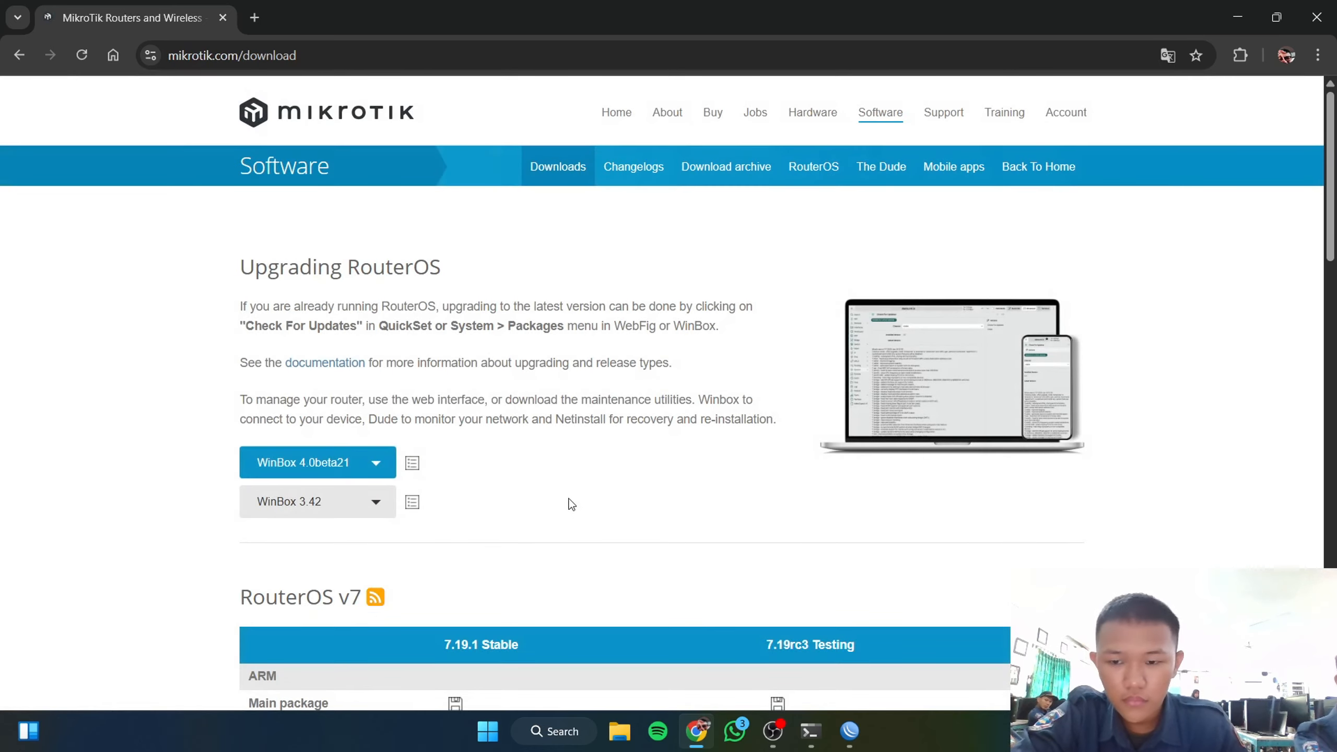
left_click(722, 171)
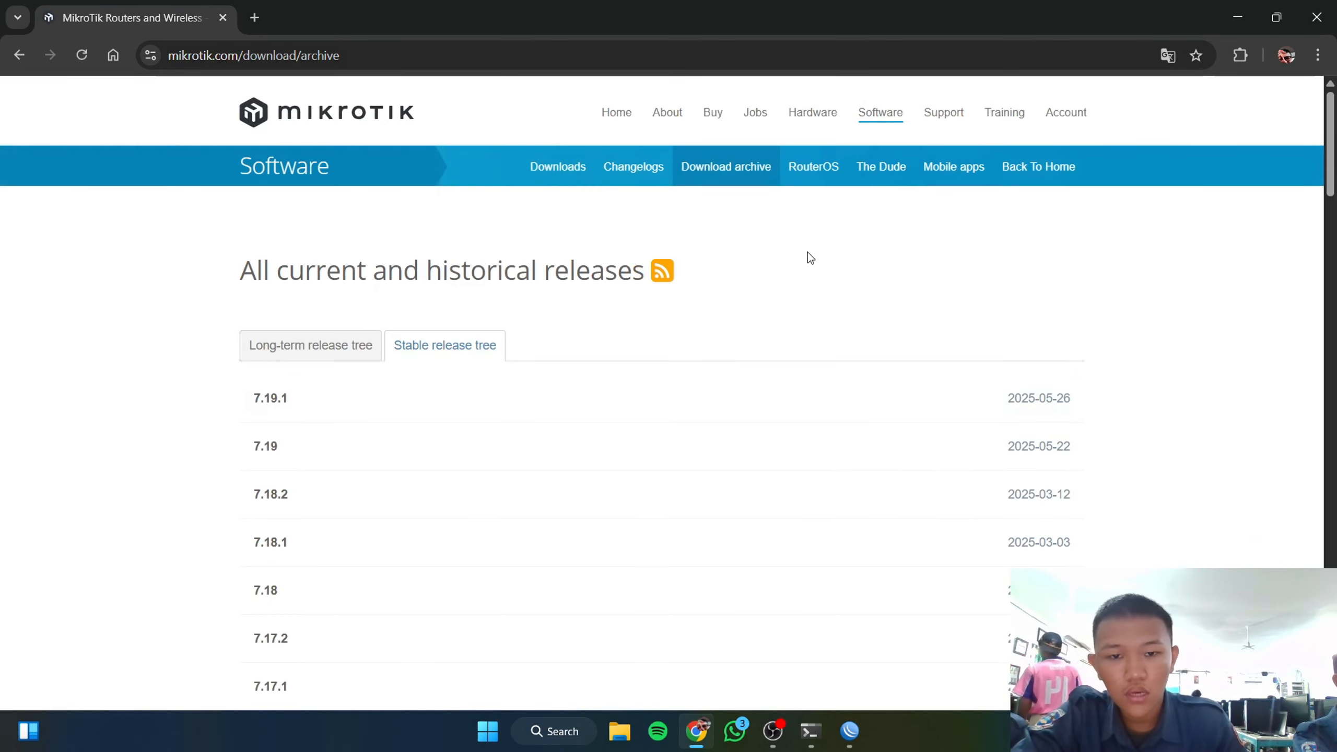
Step: Find the 6.49.18 release in the archive and expand it to list its files
key("ctrl+f")
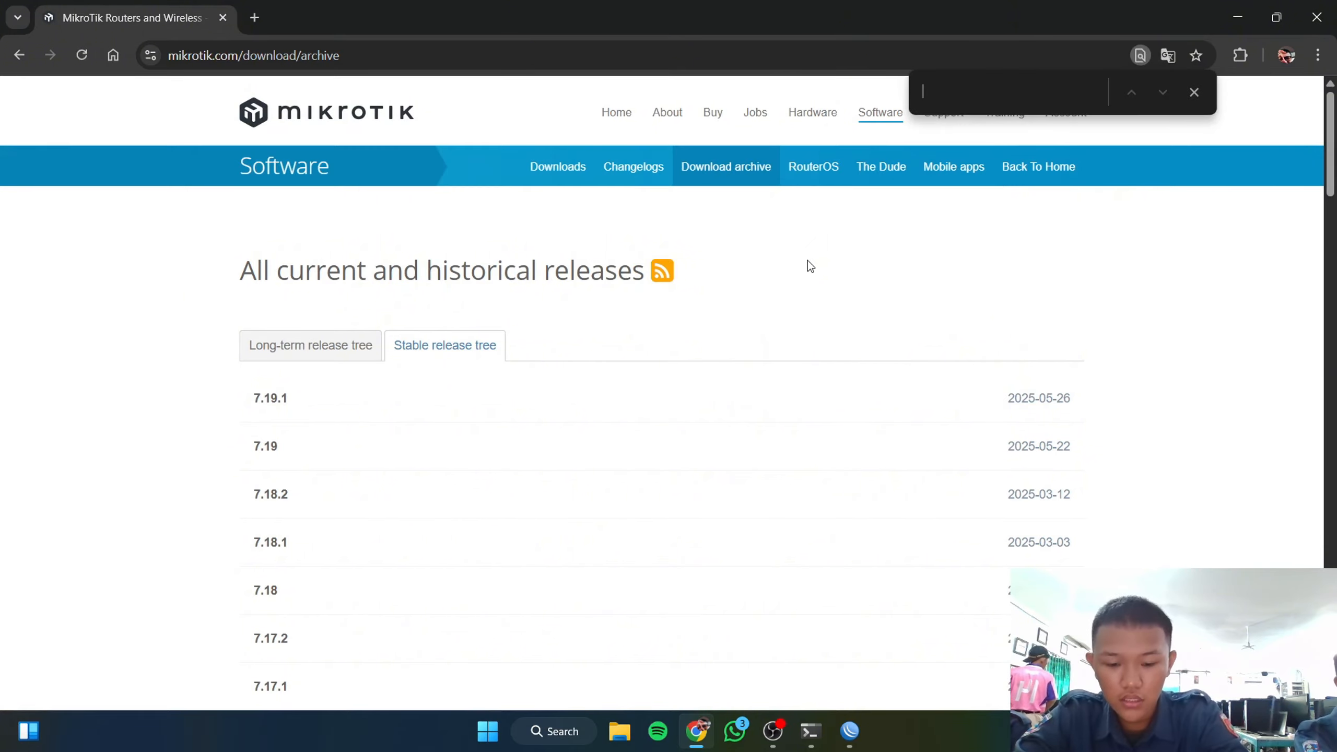
type("6.4")
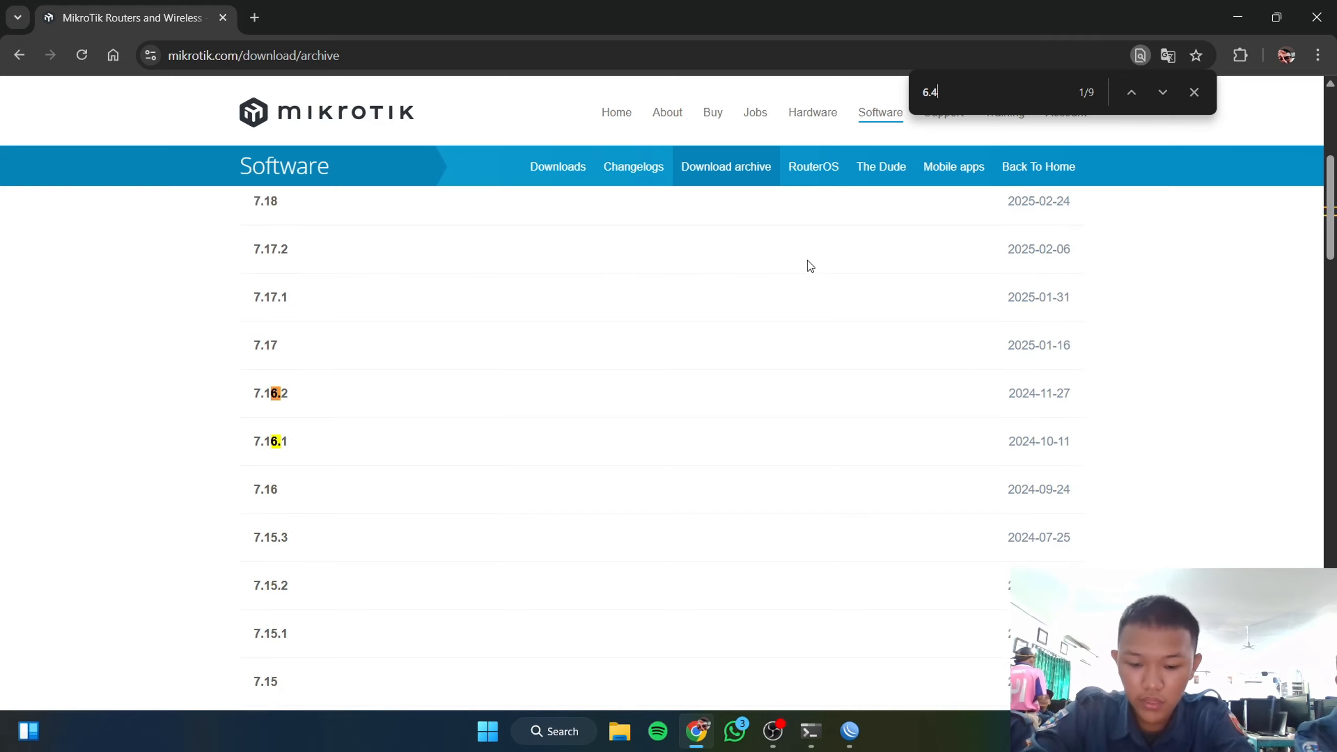
type("9.")
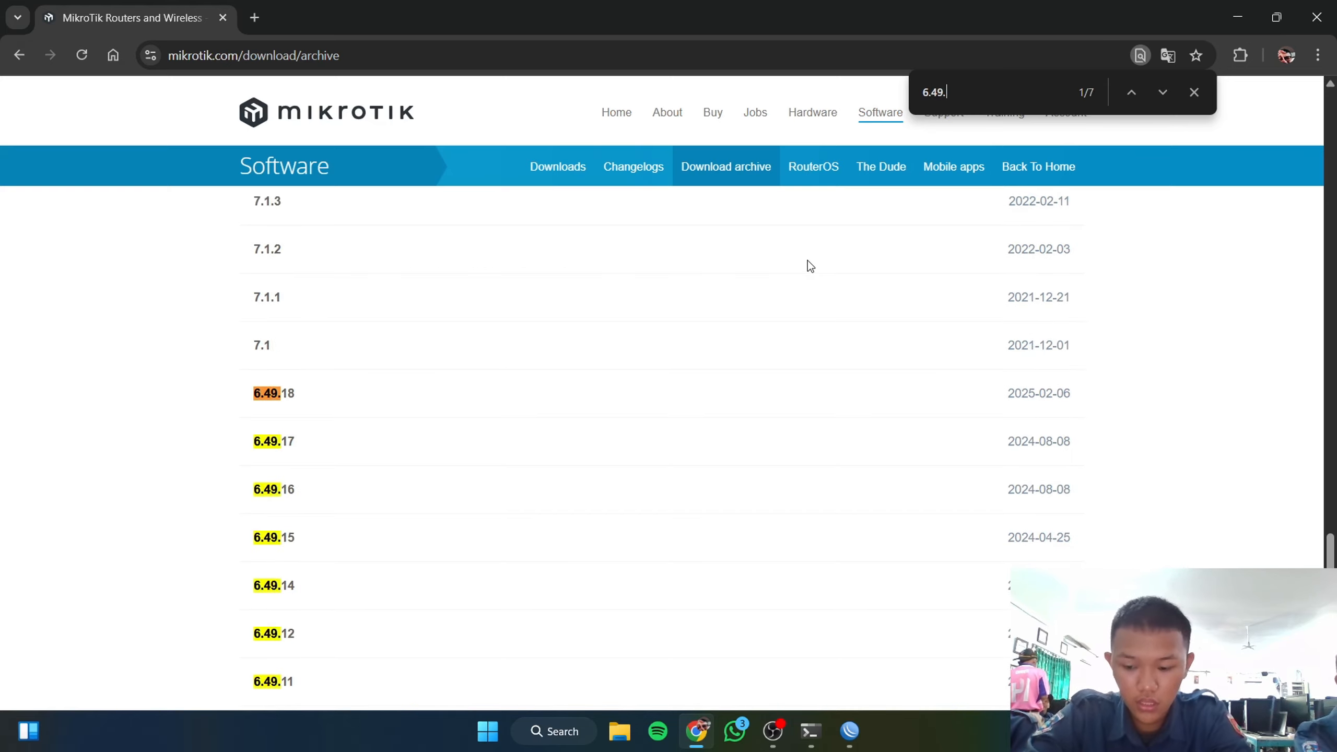
type("18")
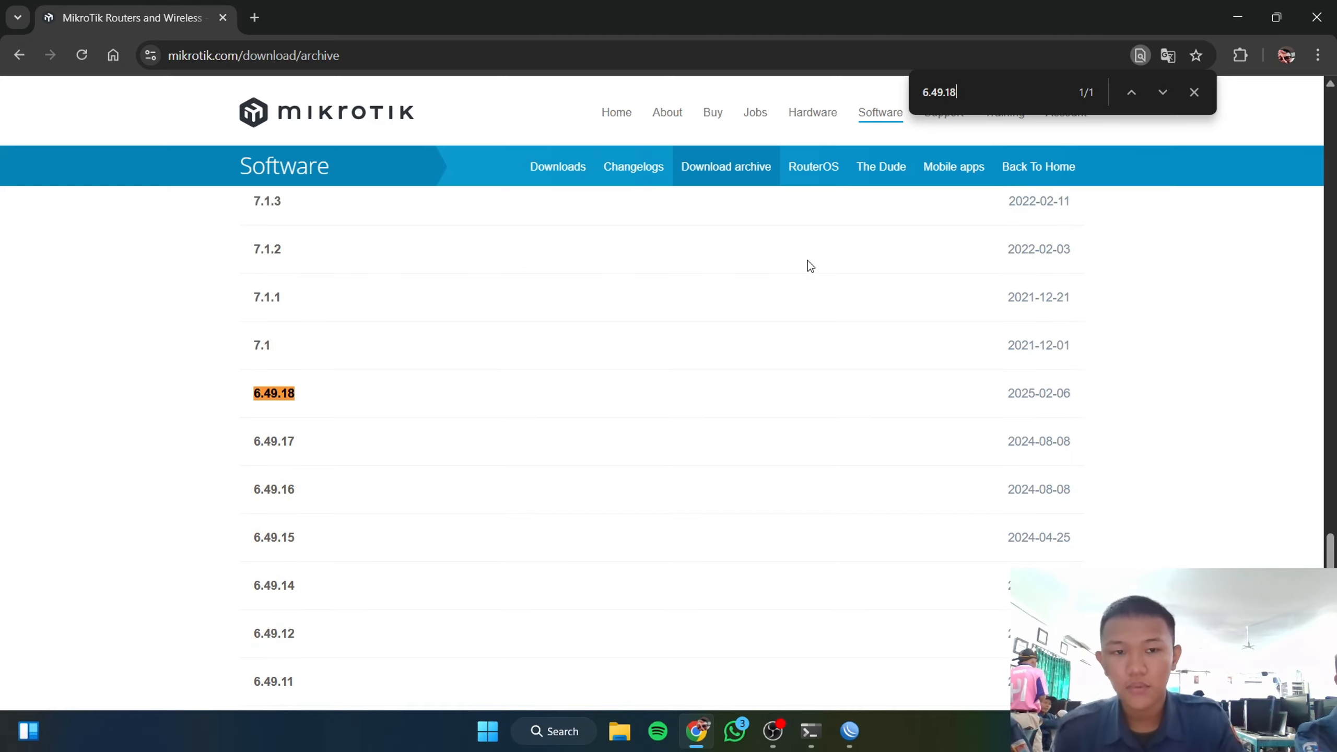
left_click(273, 399)
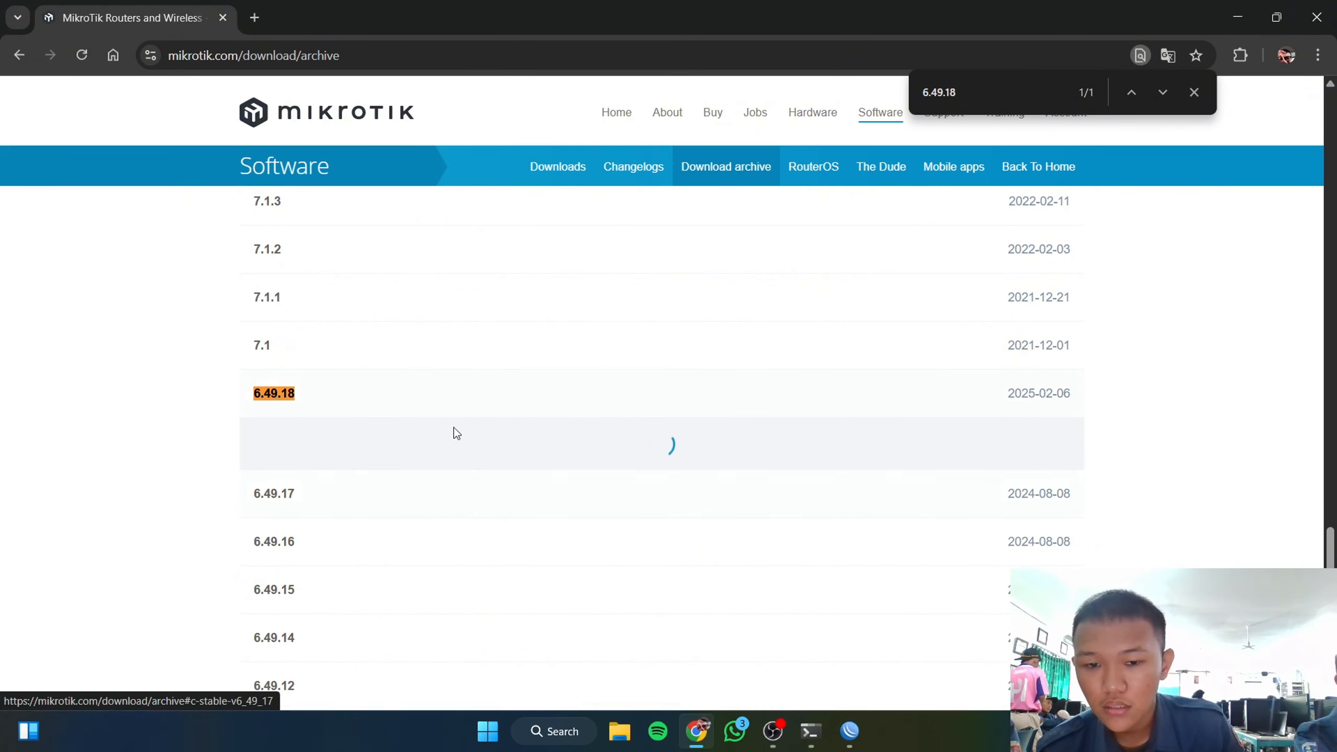
scroll(564, 367, "down", 2)
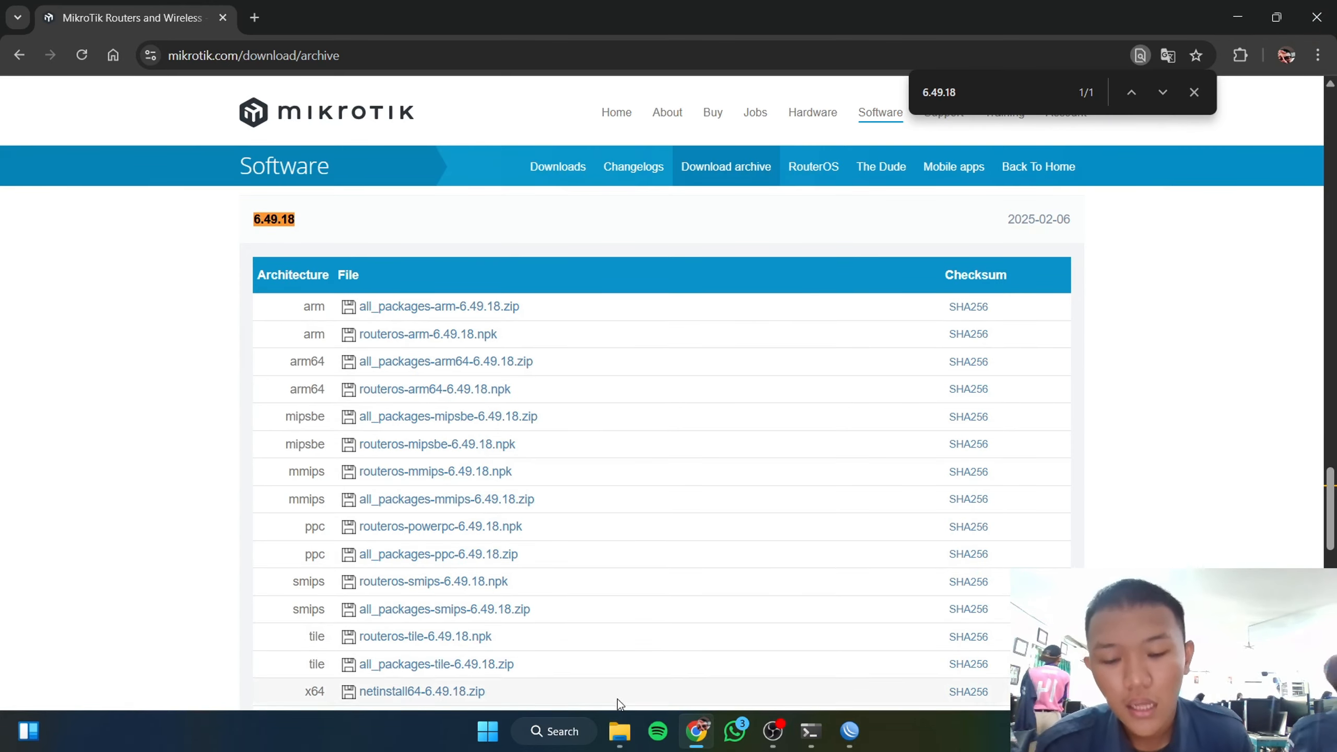
left_click(617, 733)
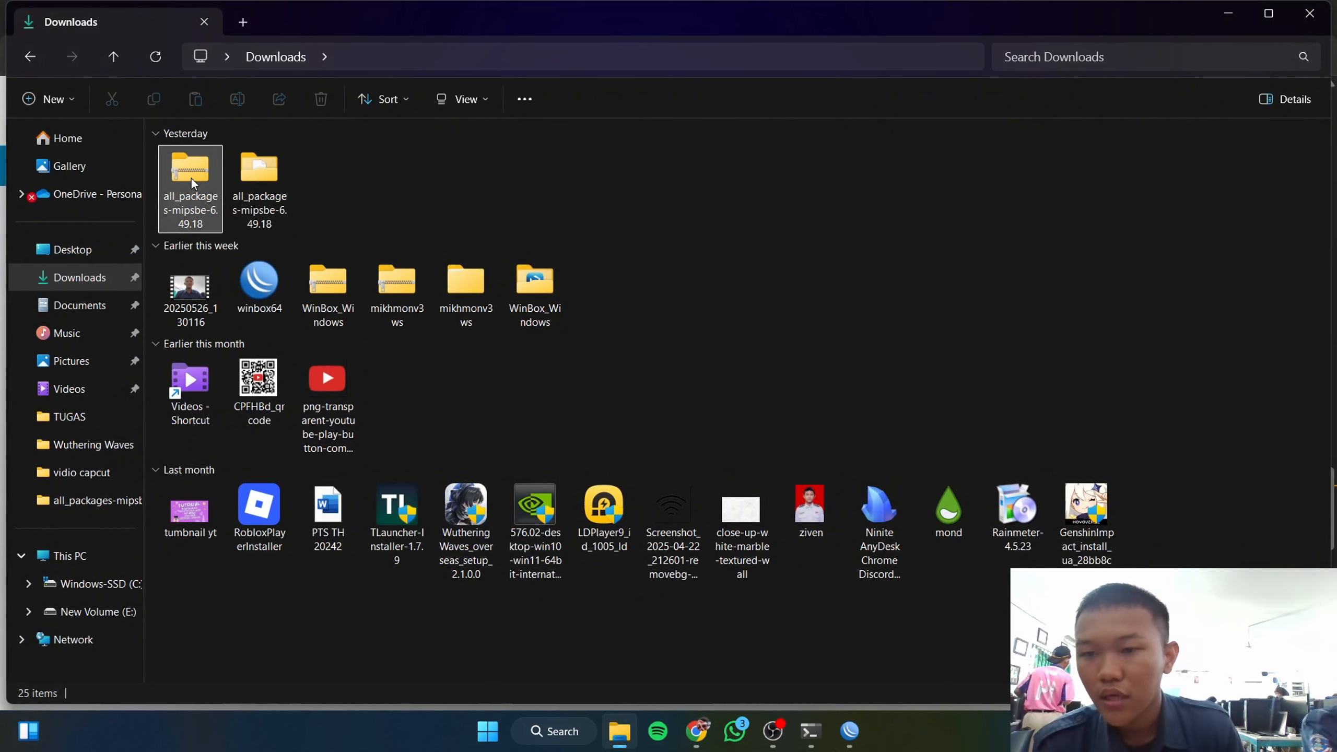
Step: Extract the all_packages-mipsbe-6.49.18 zip into its own folder with WinRAR
left_click(213, 321)
right_click(190, 182)
mouse_move(268, 537)
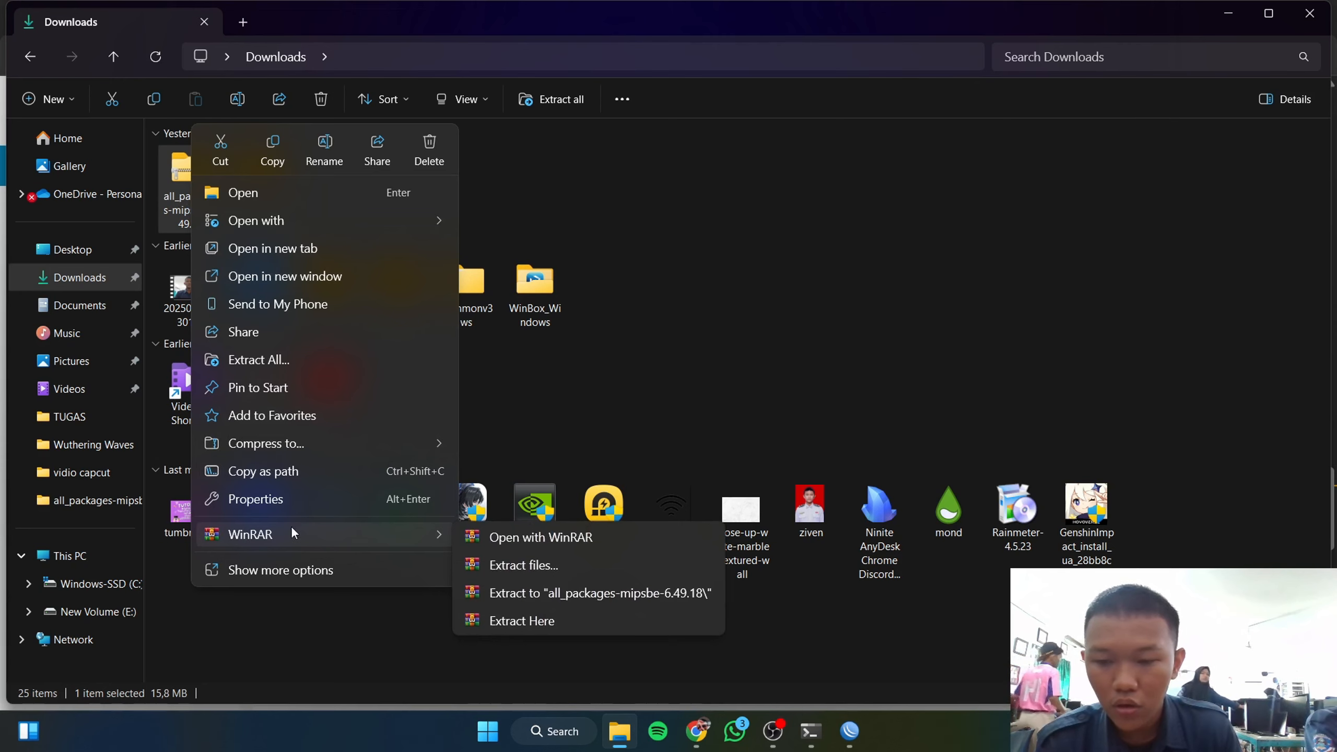
left_click(510, 593)
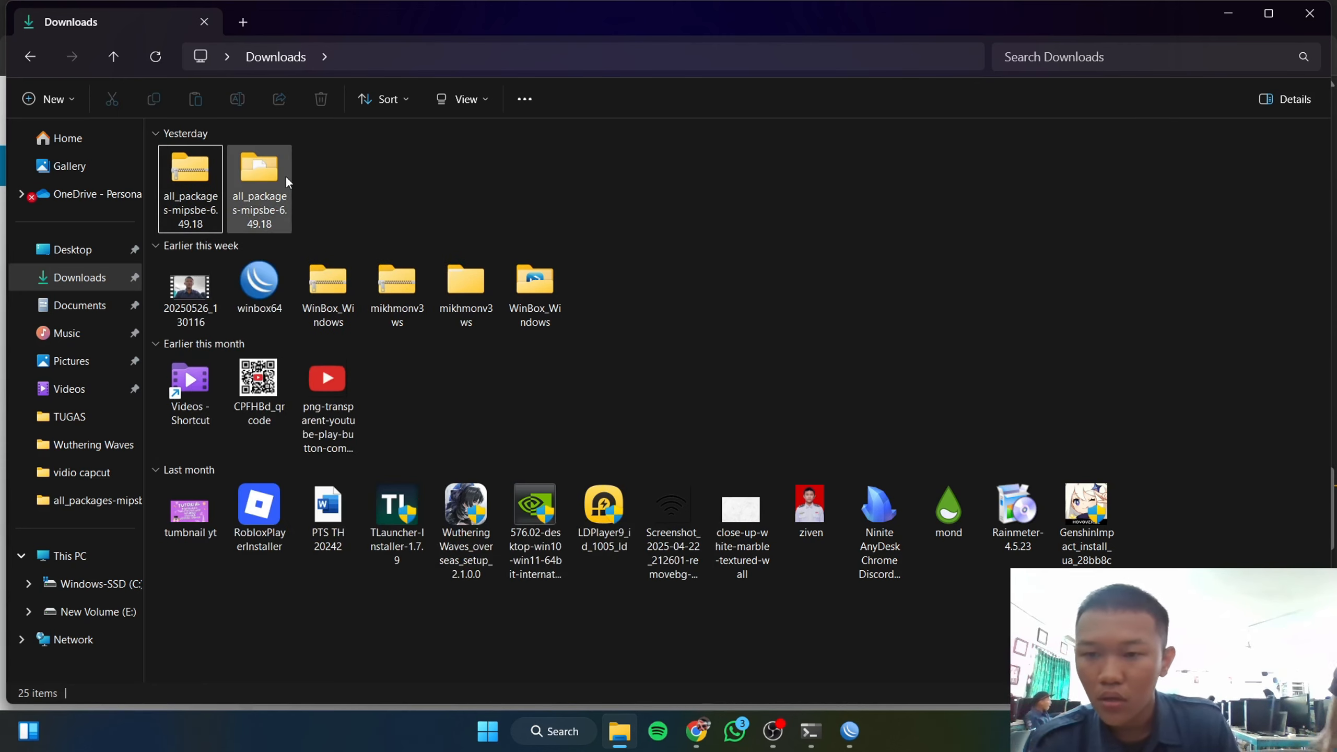
Step: Open the extracted folder of .npk packages, then return to WinBox
left_click(265, 174)
double_click(265, 174)
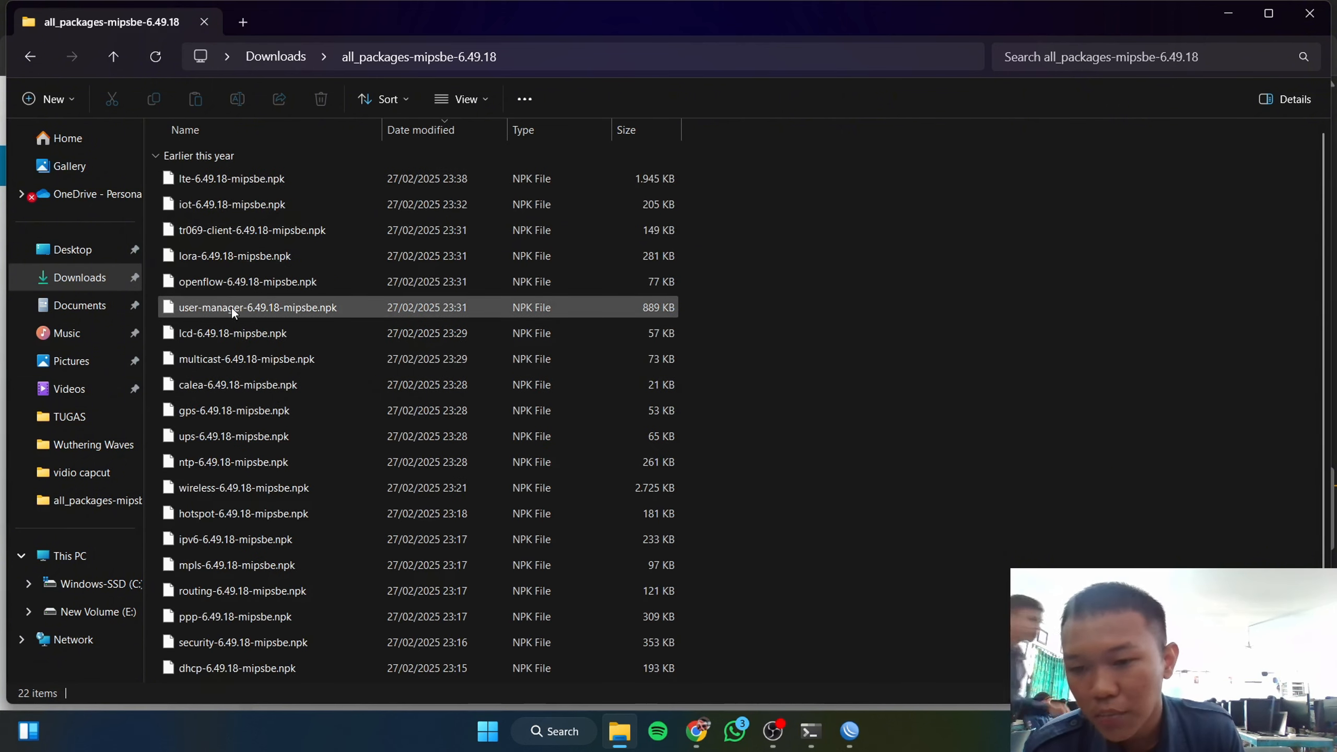
left_click(850, 731)
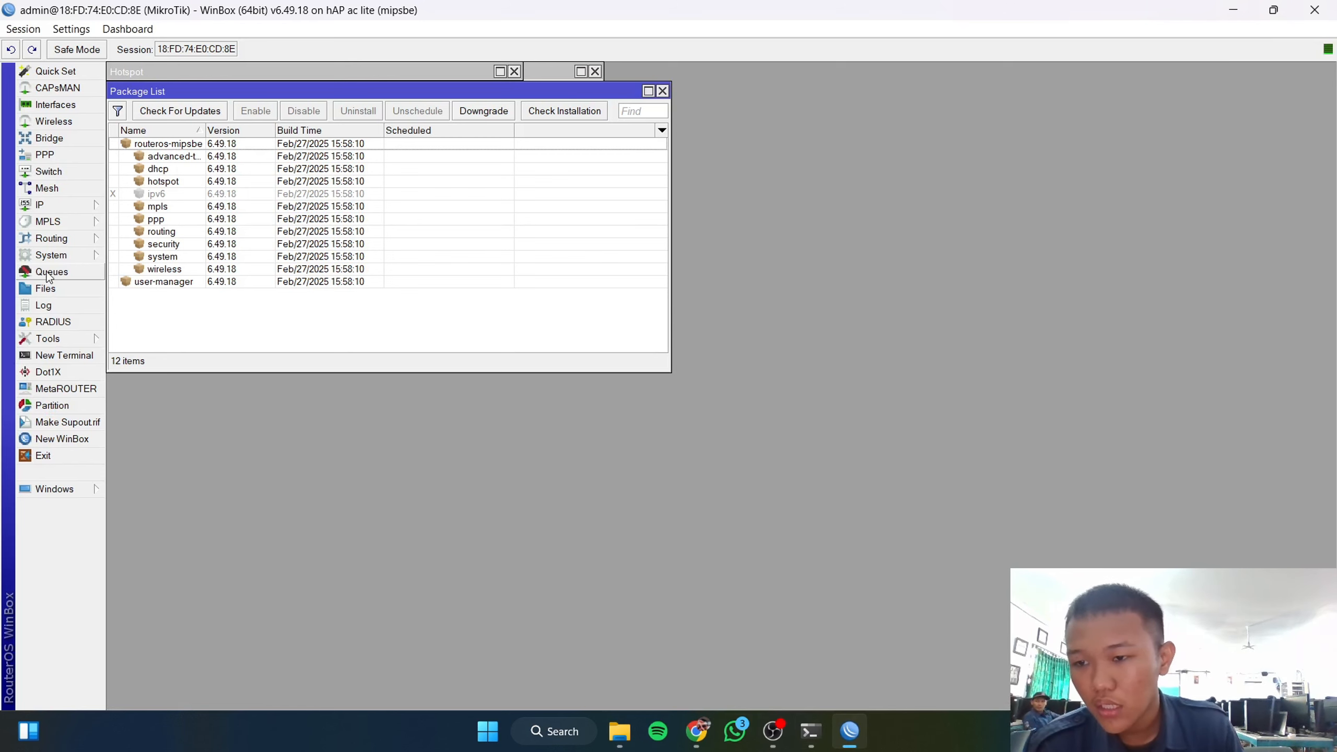
Step: Pick the user-manager 6.49.18 package from the extracted folder for upload via Files
left_click(59, 291)
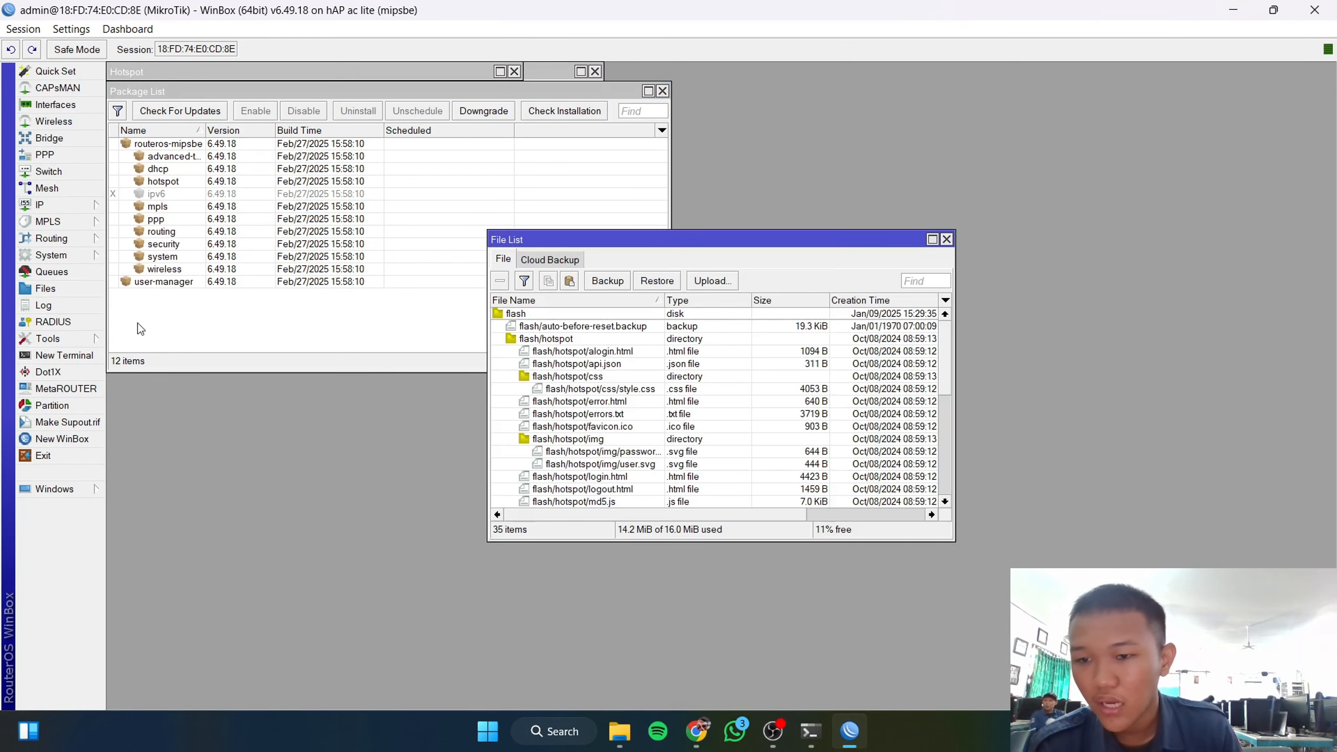
left_click(713, 280)
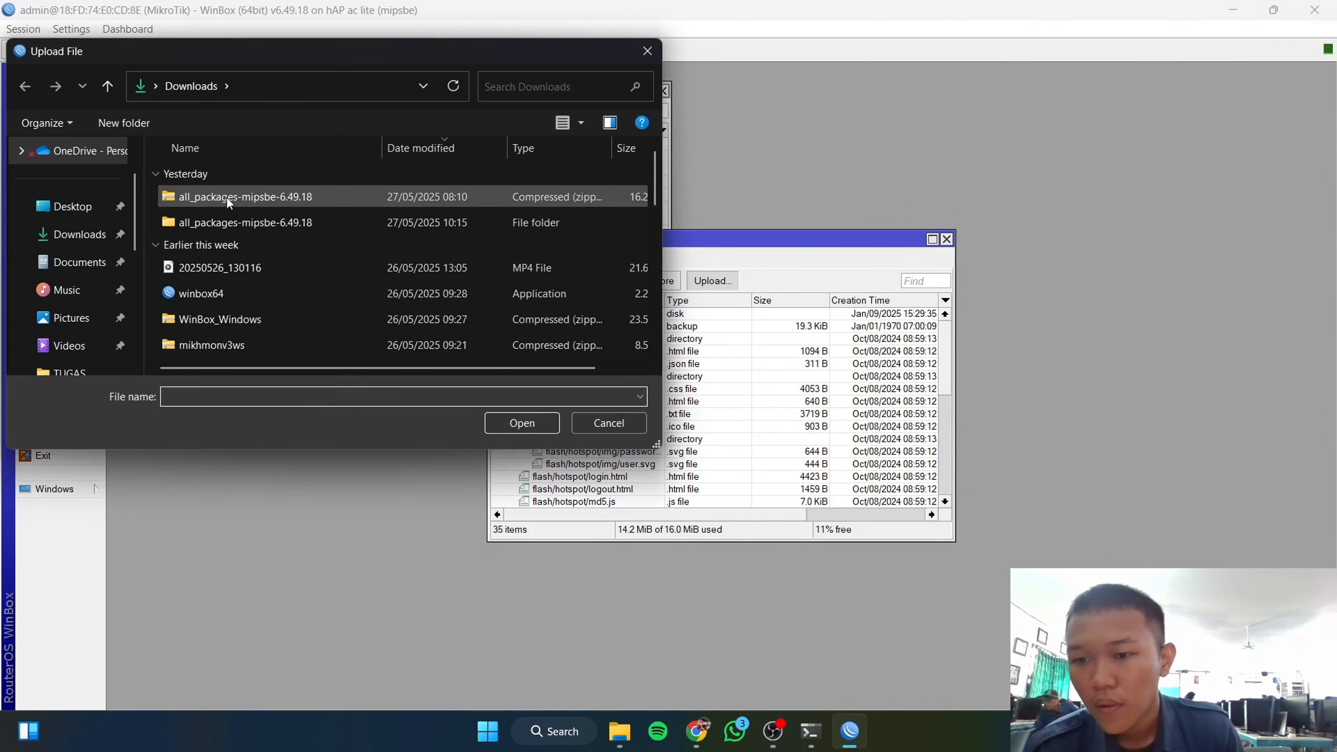
left_click(239, 220)
double_click(238, 220)
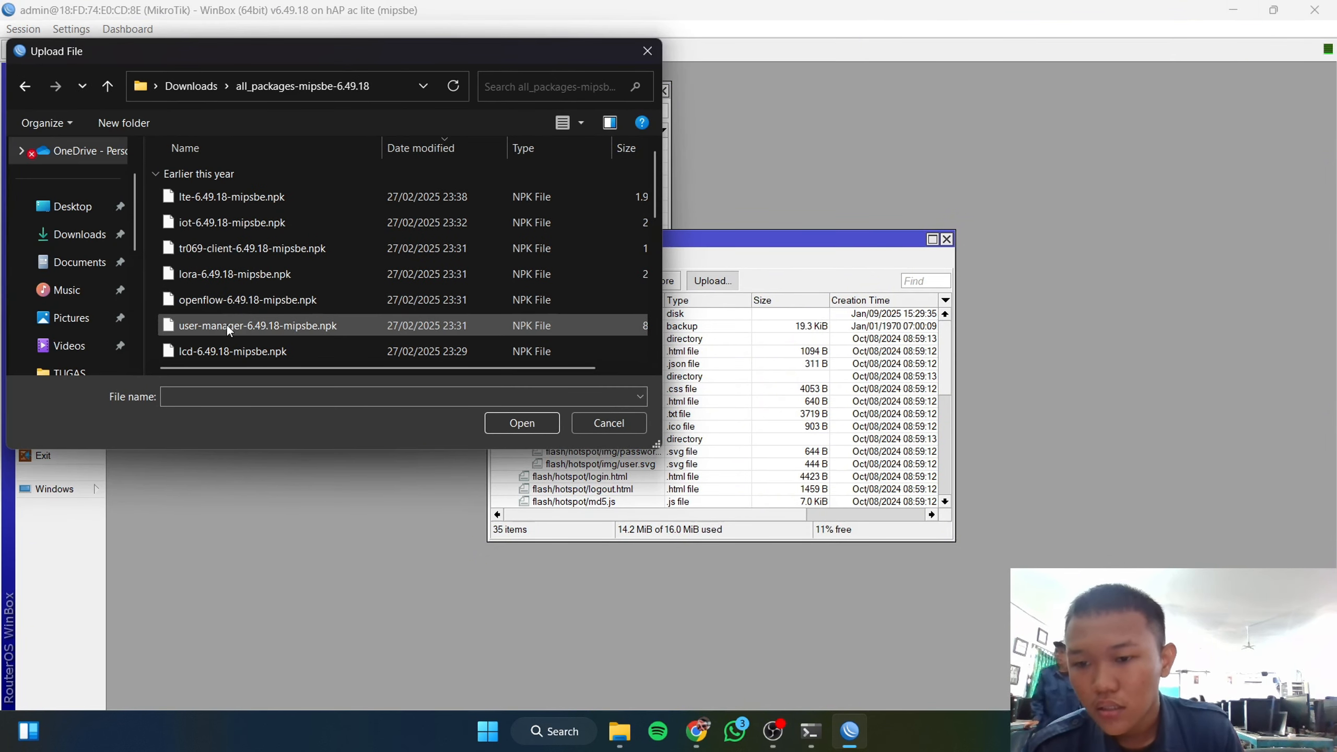
left_click(262, 325)
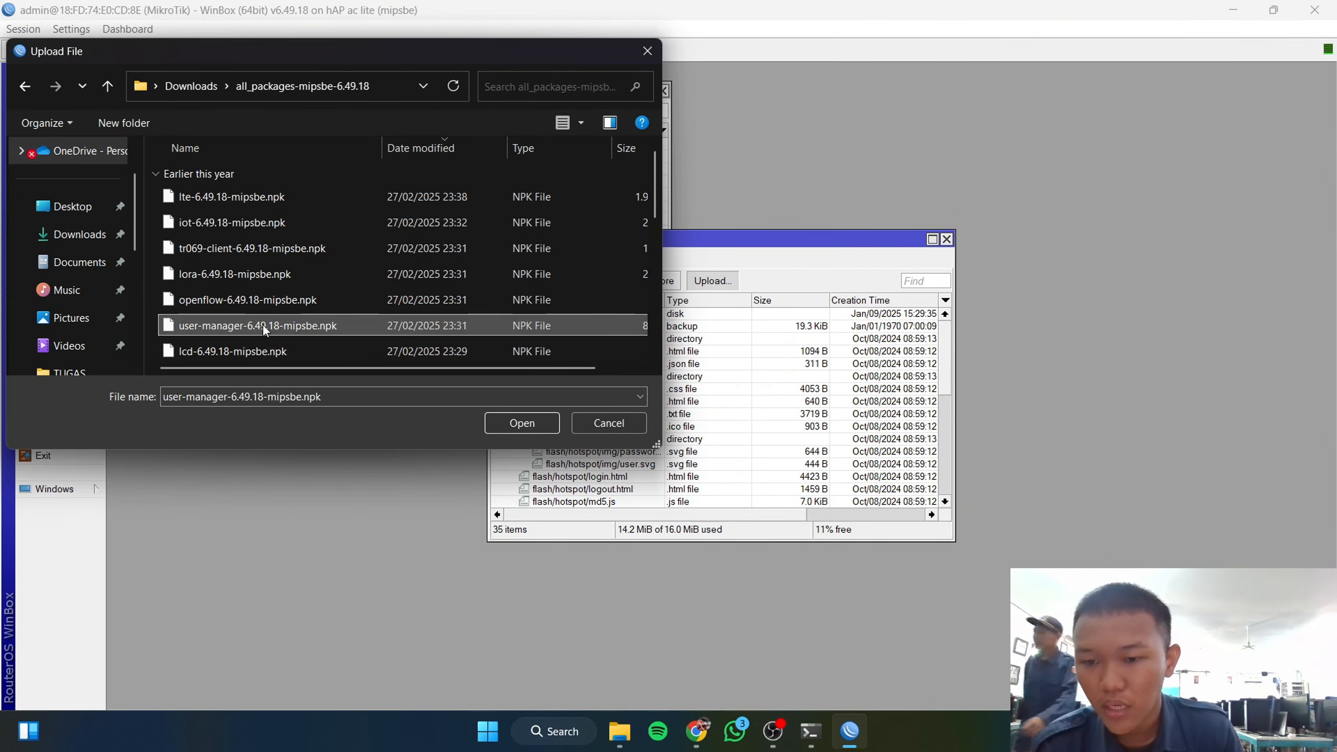
Step: Cancel the upload, close the File List, and switch to a new Chrome tab
left_click(609, 424)
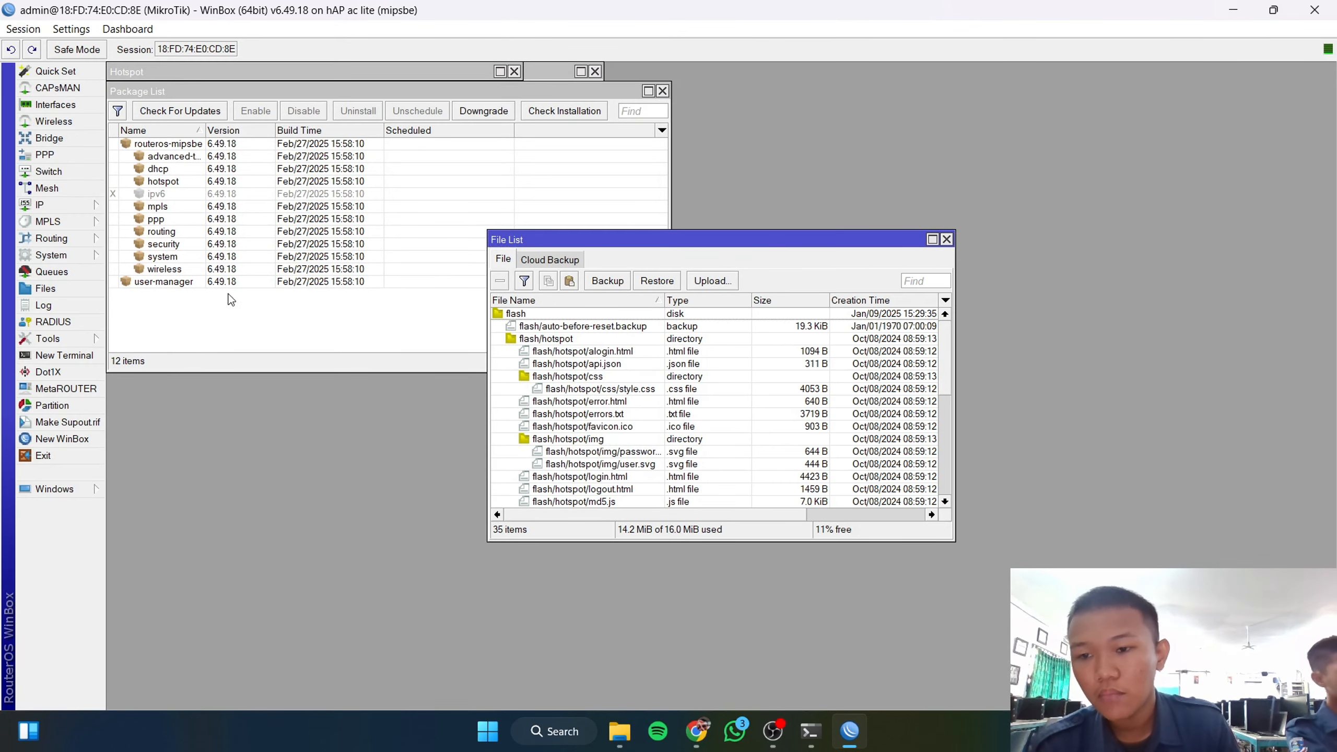
left_click(946, 240)
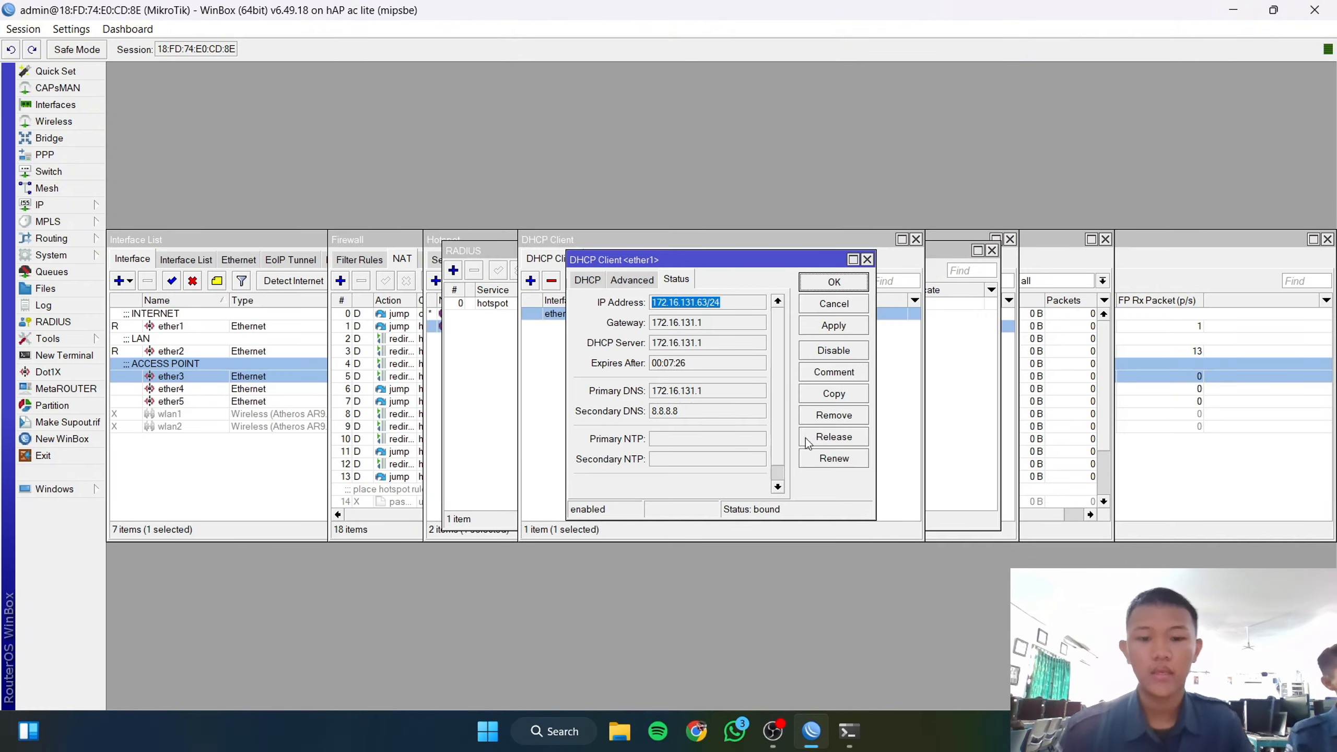
left_click(696, 731)
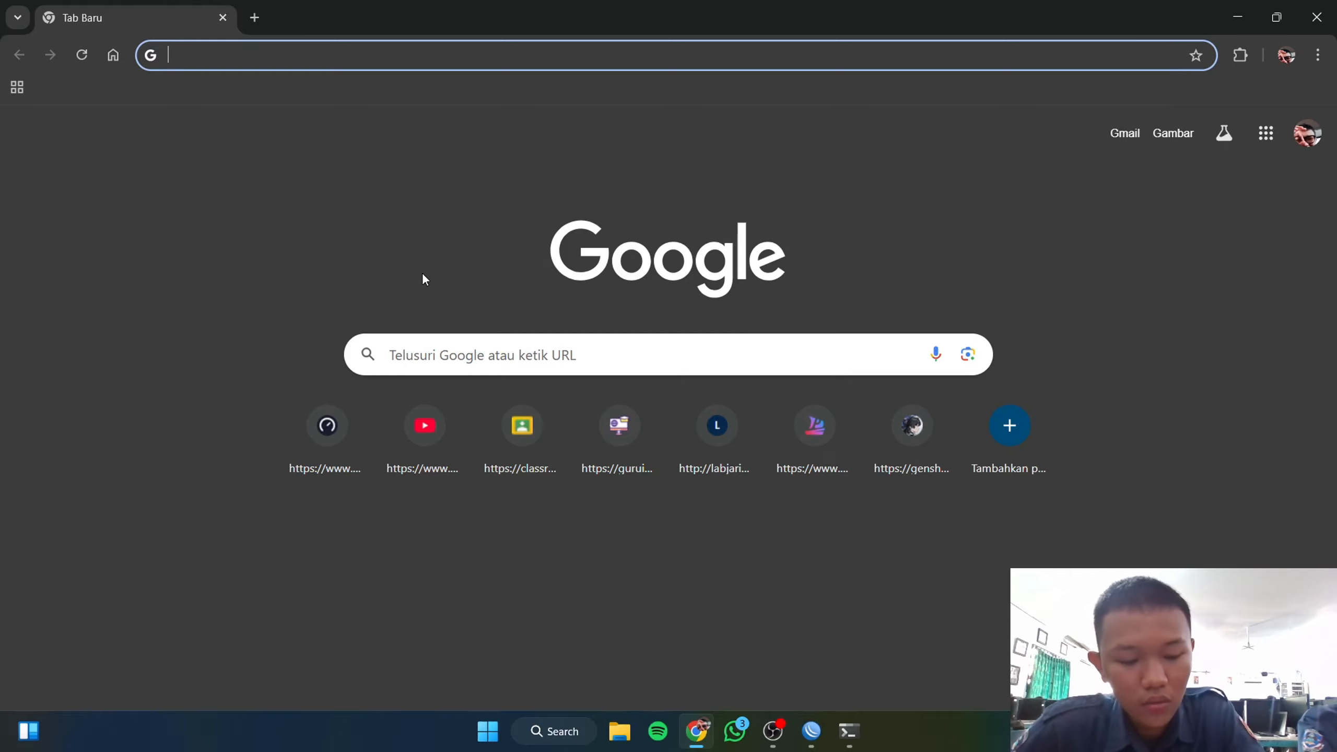
Step: Load 192.168.1.1/userman, fixing the 'ueserman' typo, and log in as admin
type("192.168")
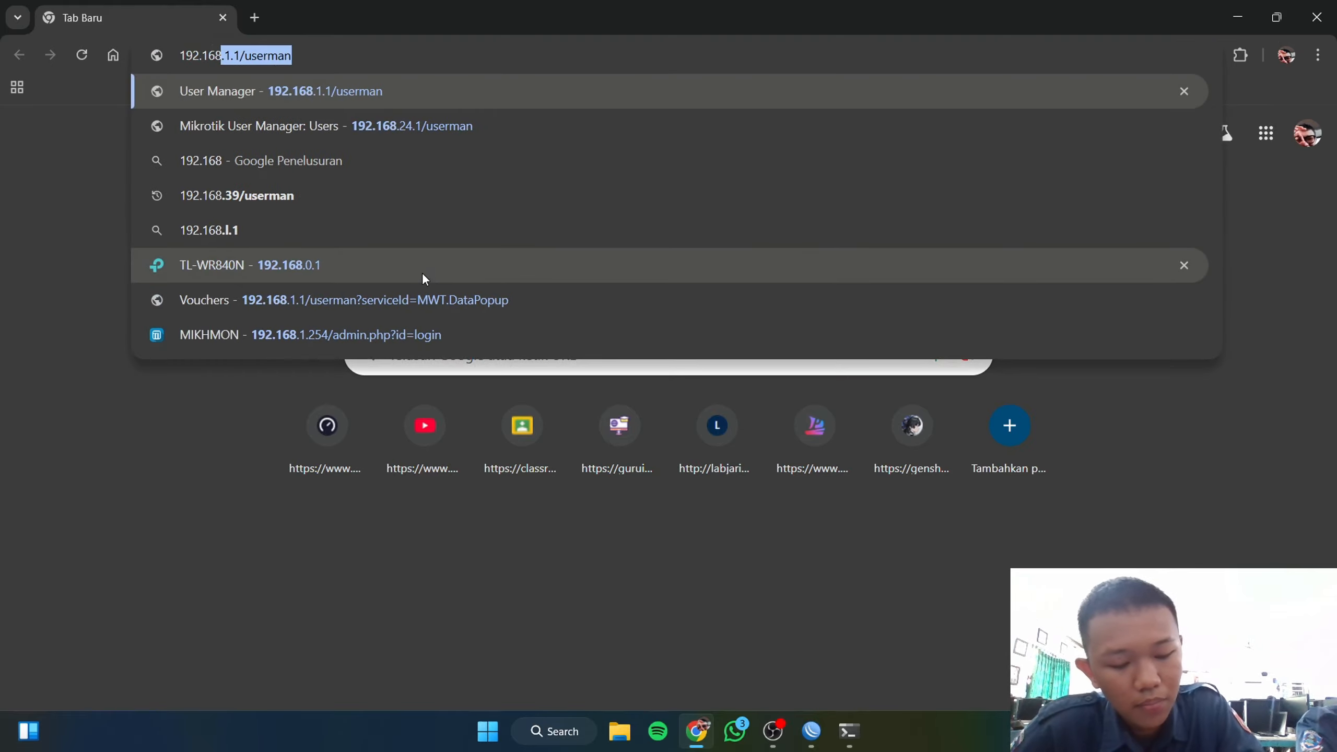
type(".1.1/")
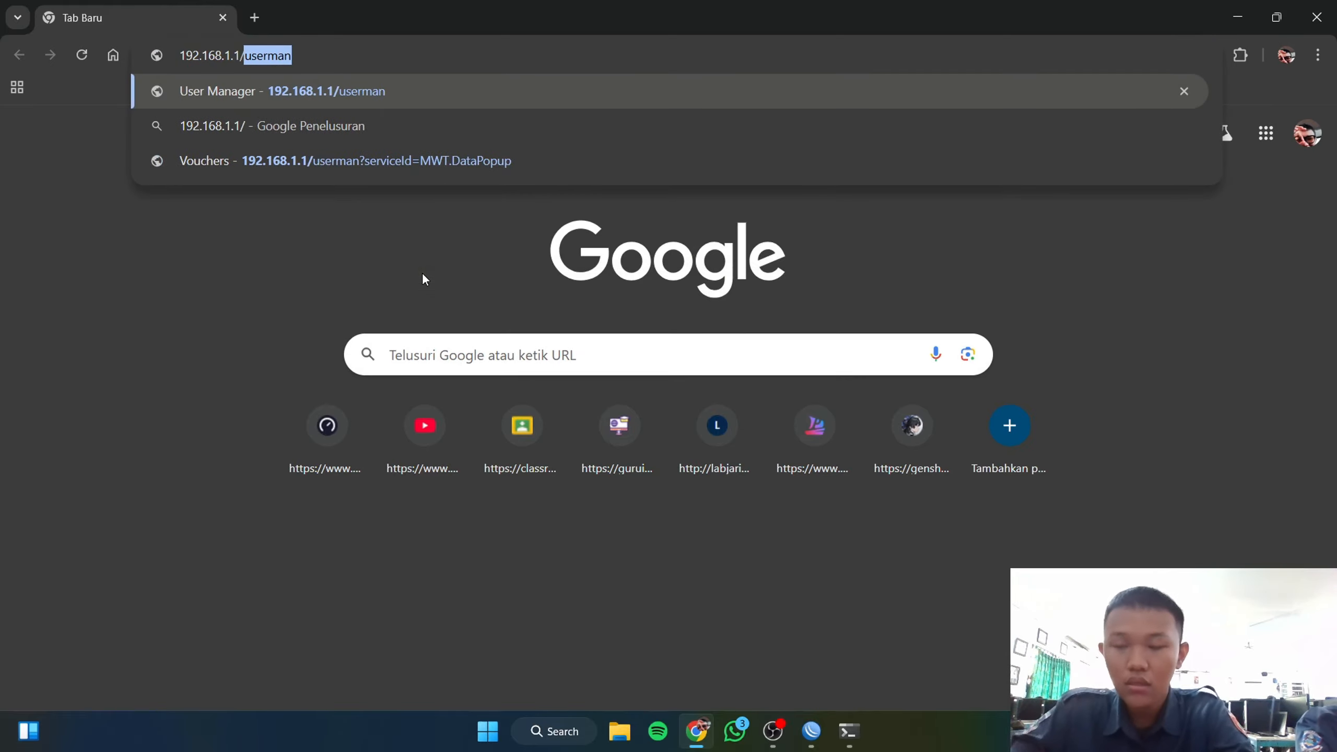
type("ues")
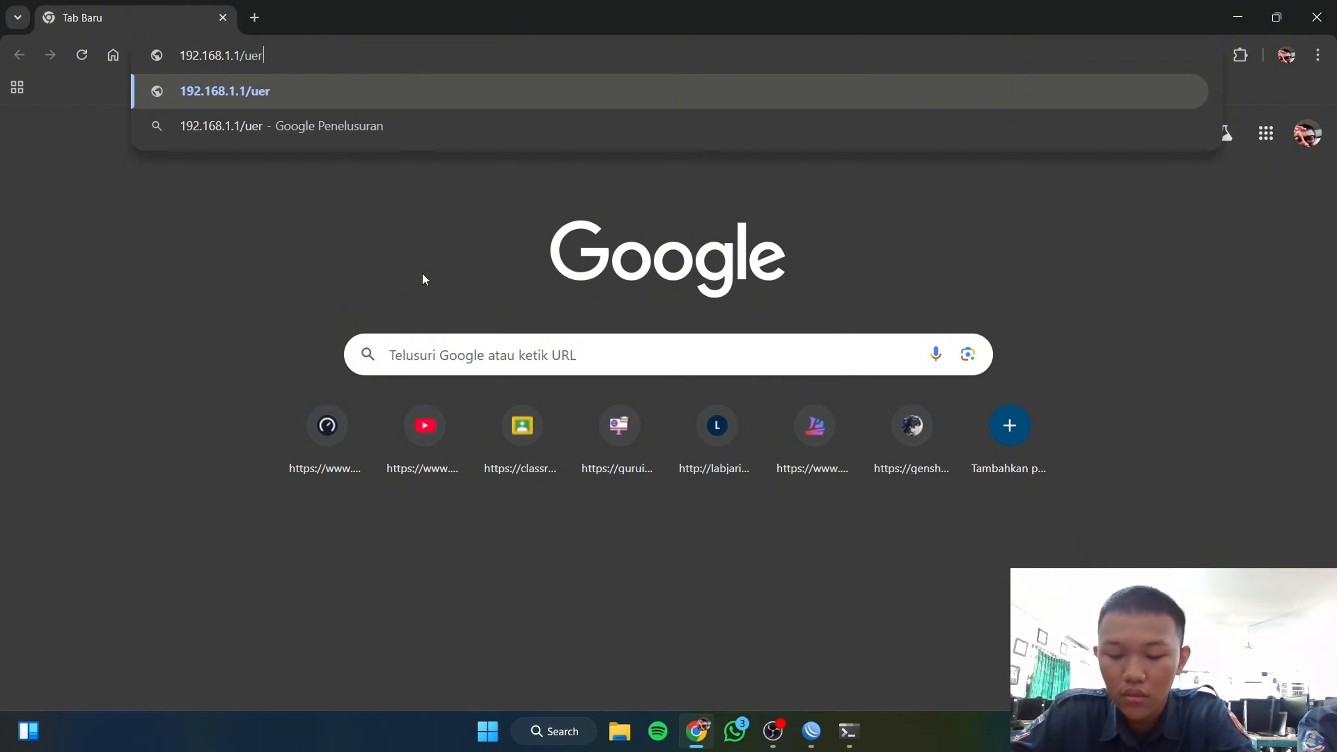
type("erman")
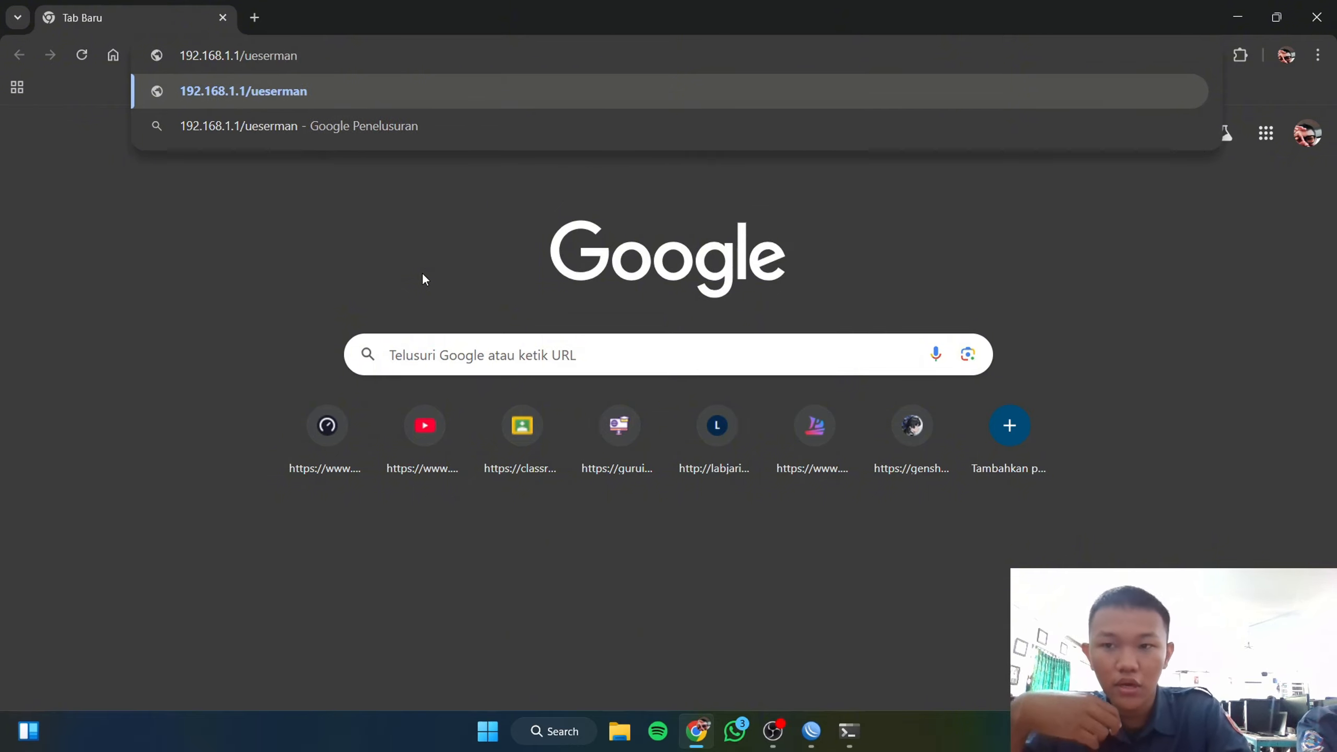
key("Return")
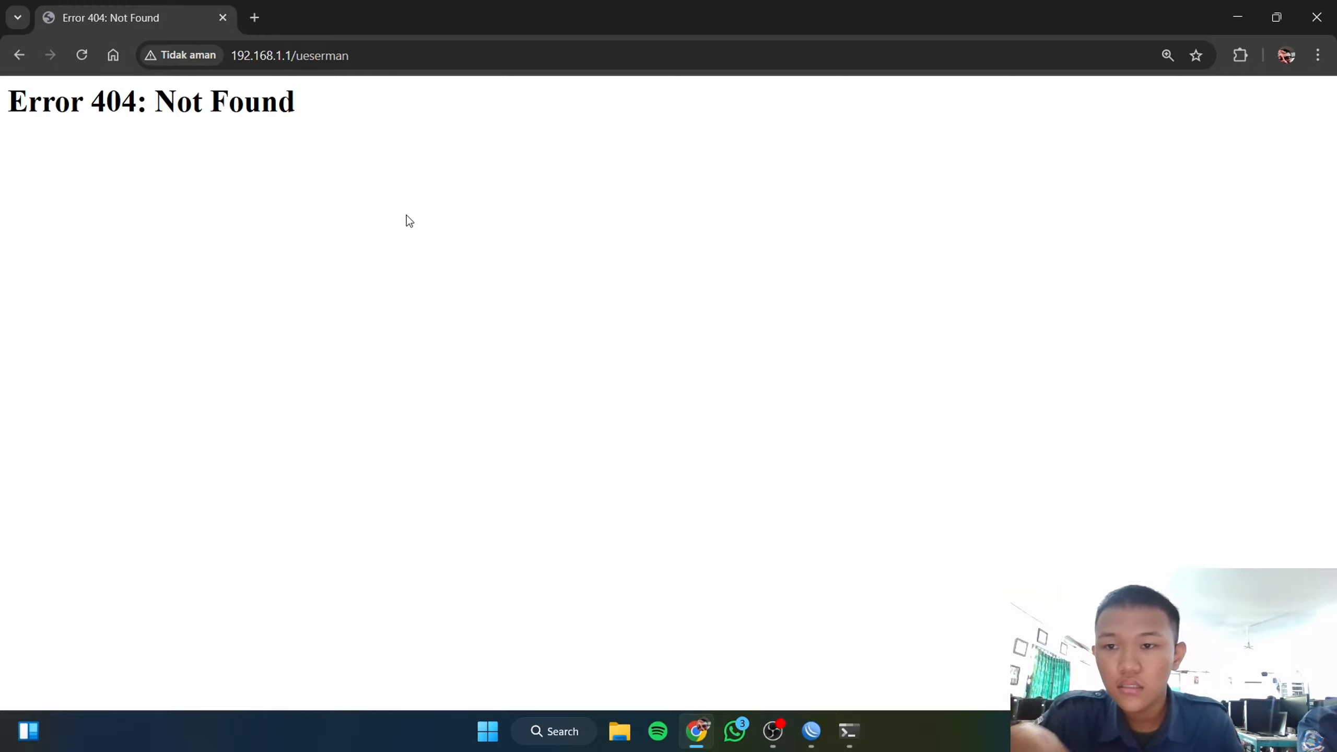
left_click(369, 55)
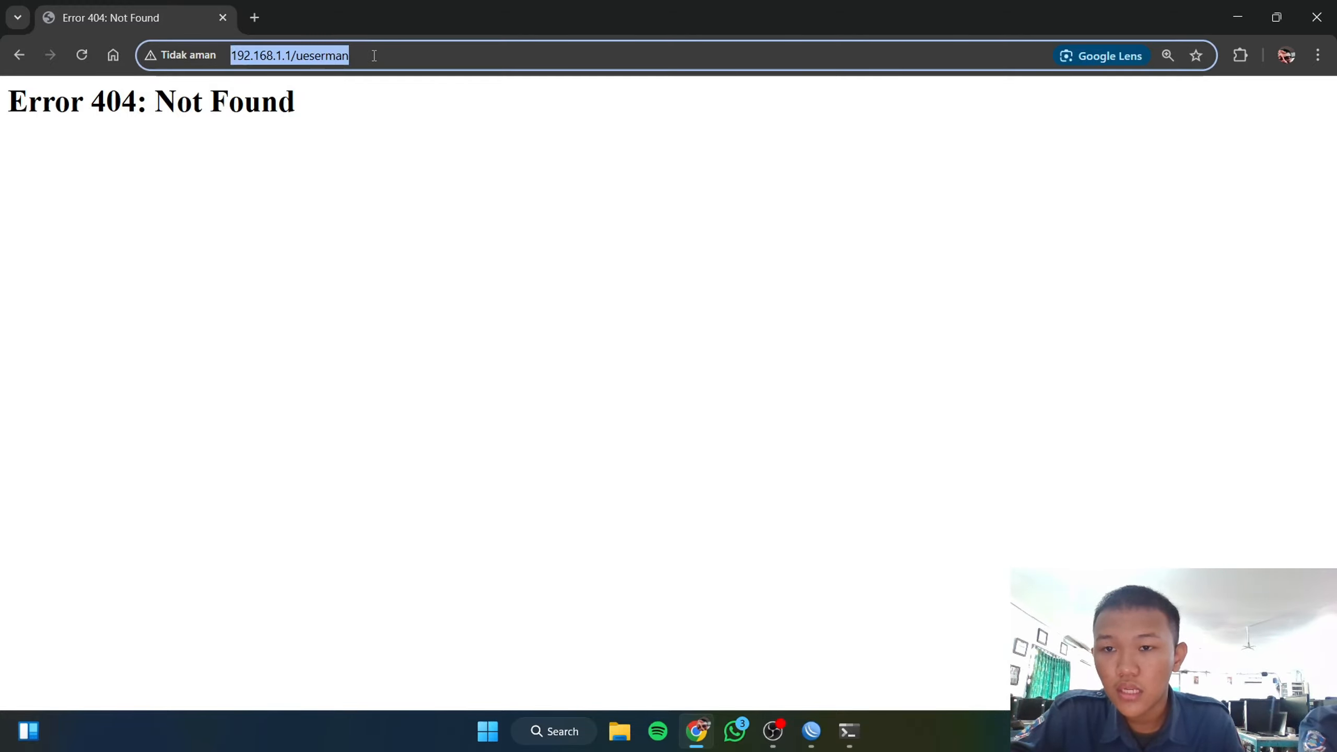
left_click_drag(368, 56, 298, 55)
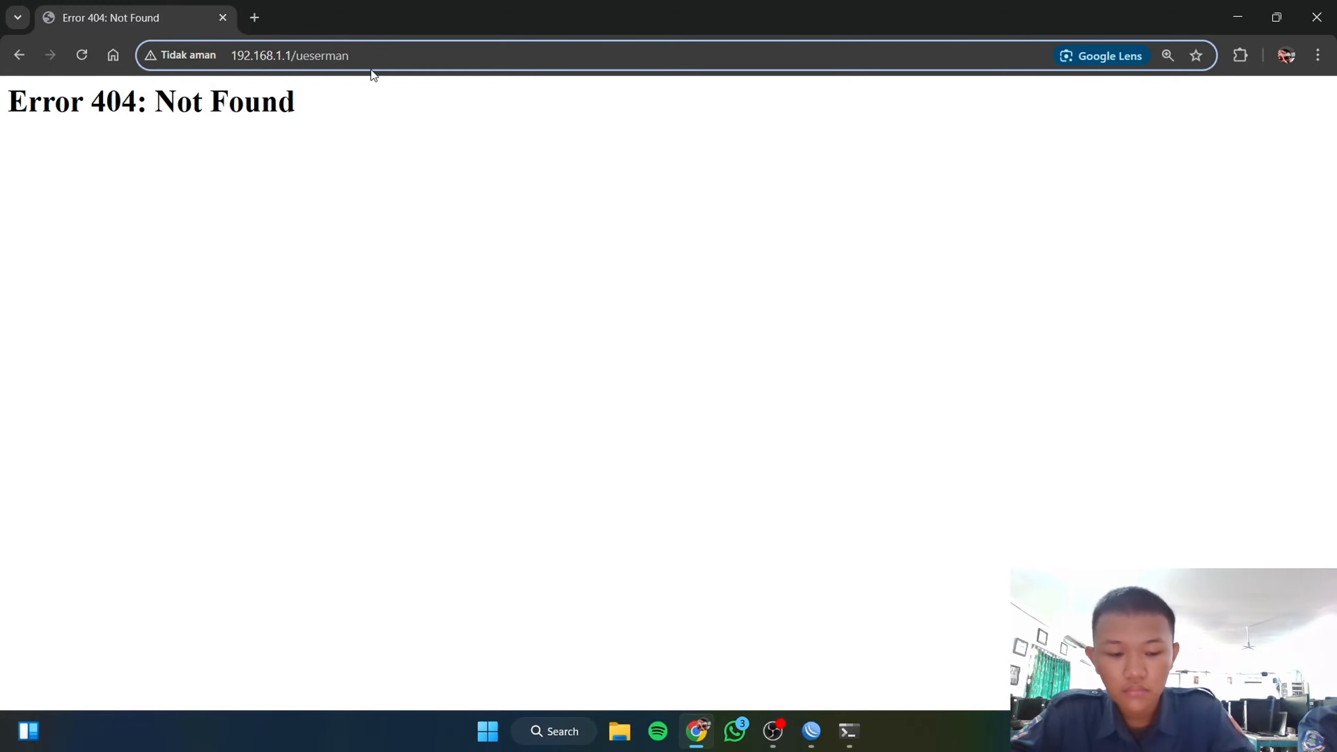
key("BackSpace")
key("Return")
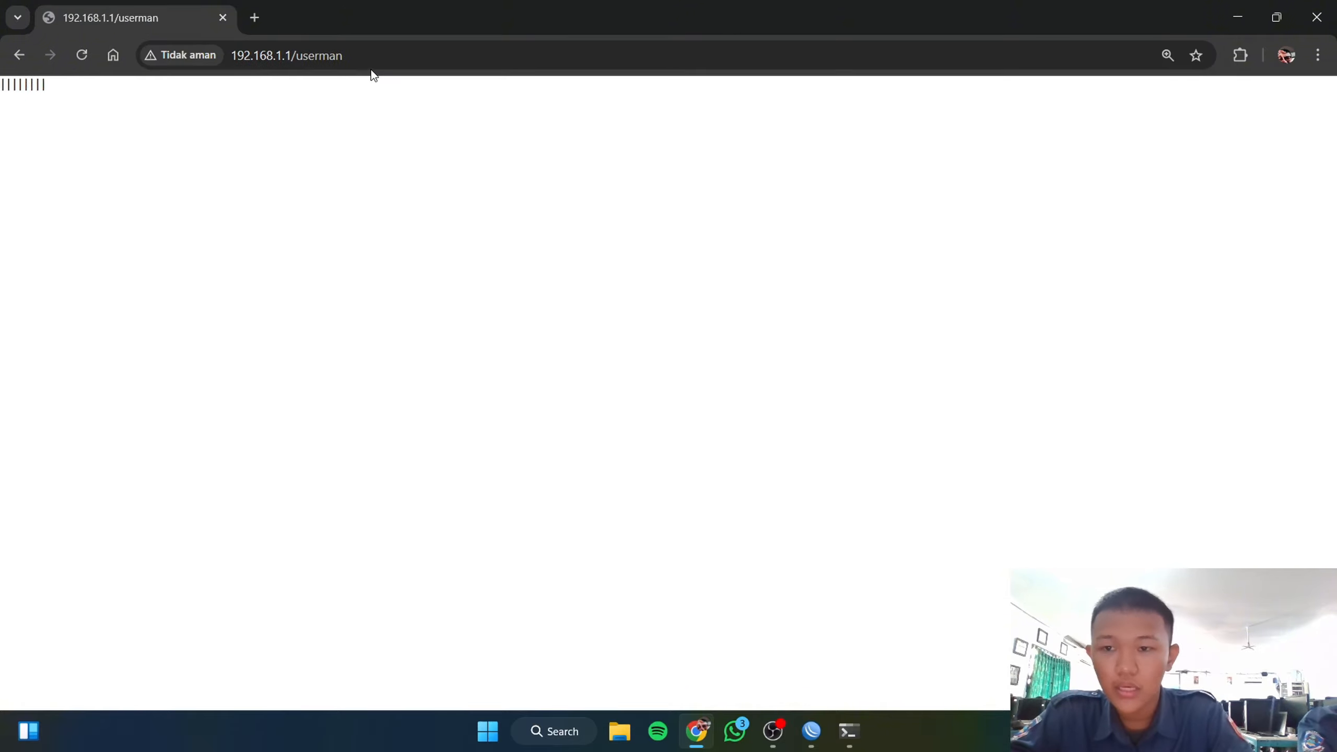
type("admin")
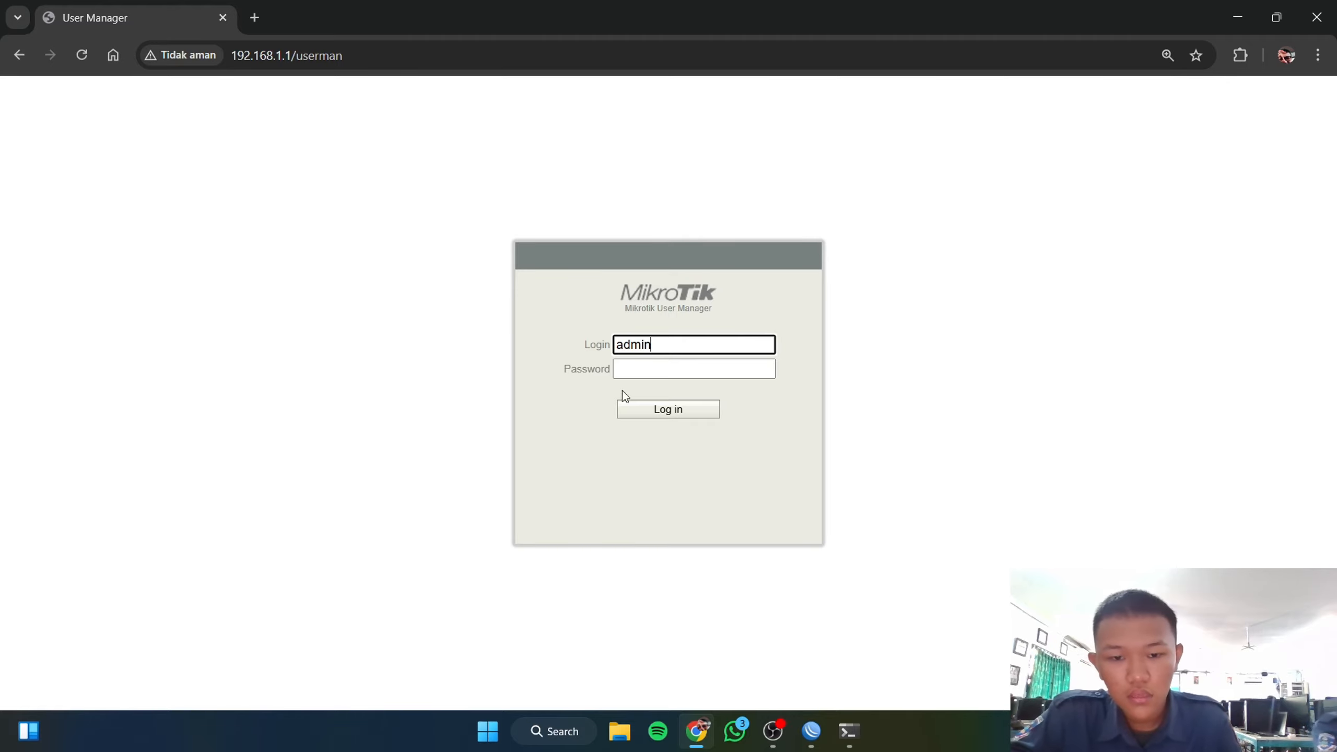
left_click(653, 405)
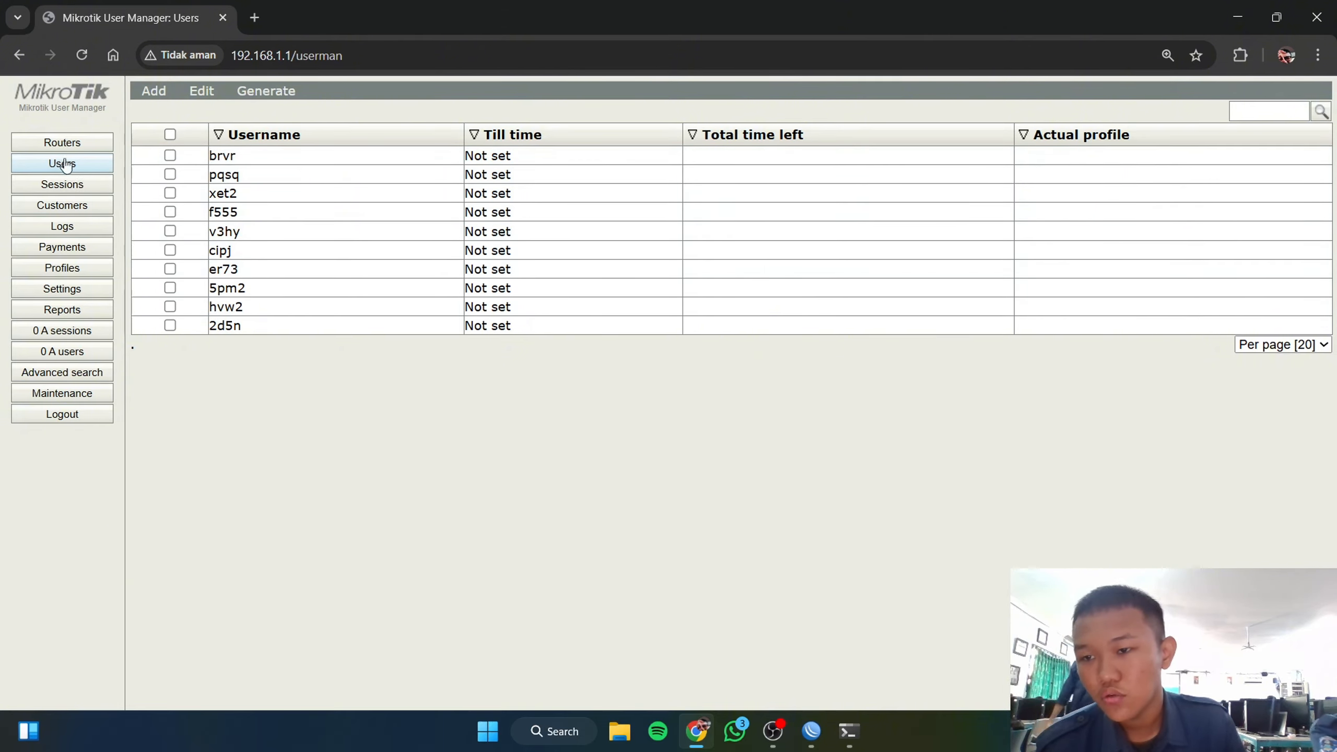
Step: Delete all ten existing users from User Manager
left_click(170, 134)
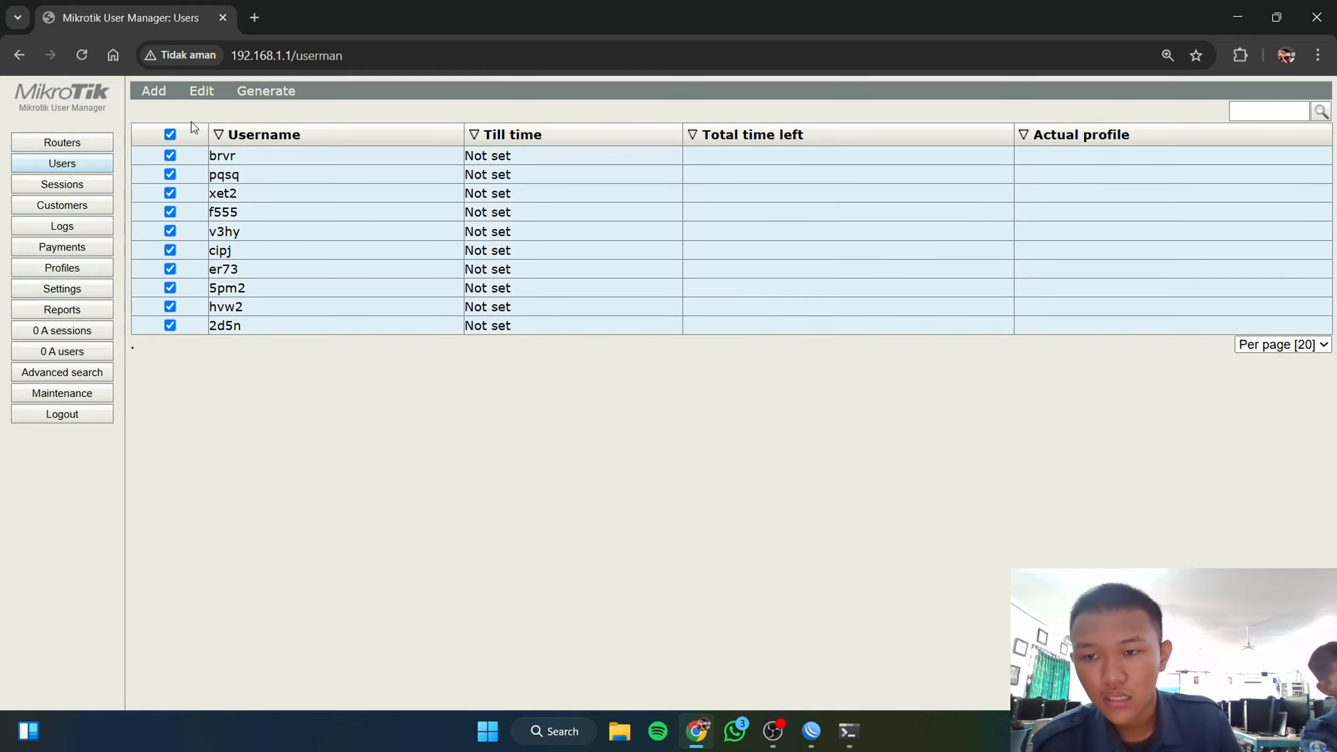
left_click(202, 91)
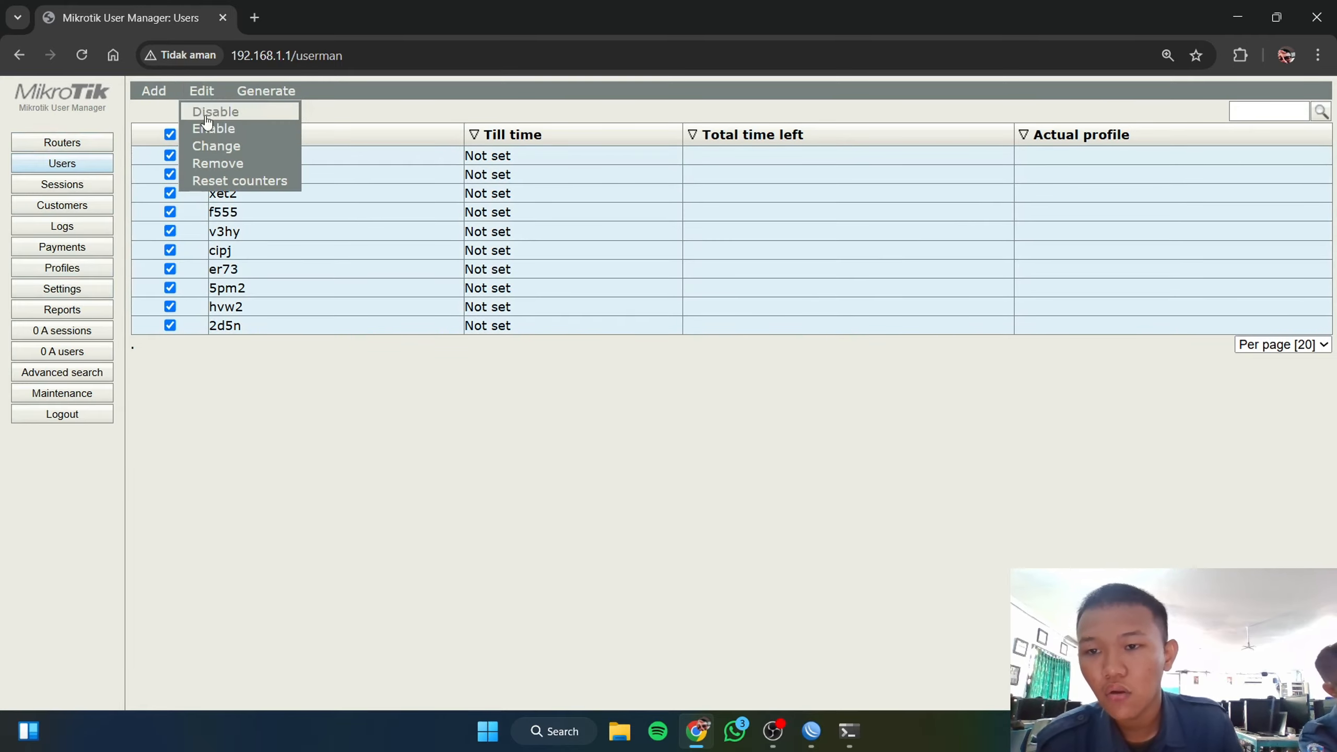
left_click(218, 163)
left_click(765, 164)
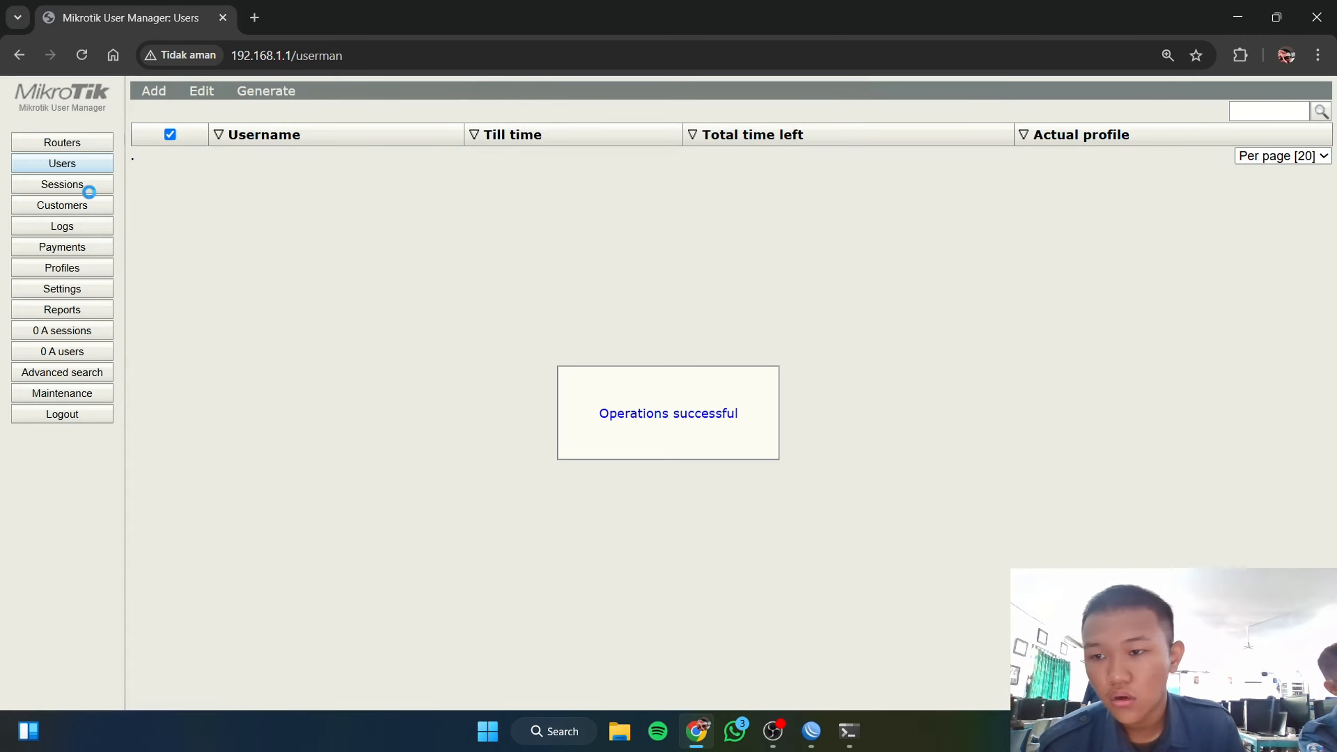
Step: Remove the existing user profile and its limitation
left_click(82, 268)
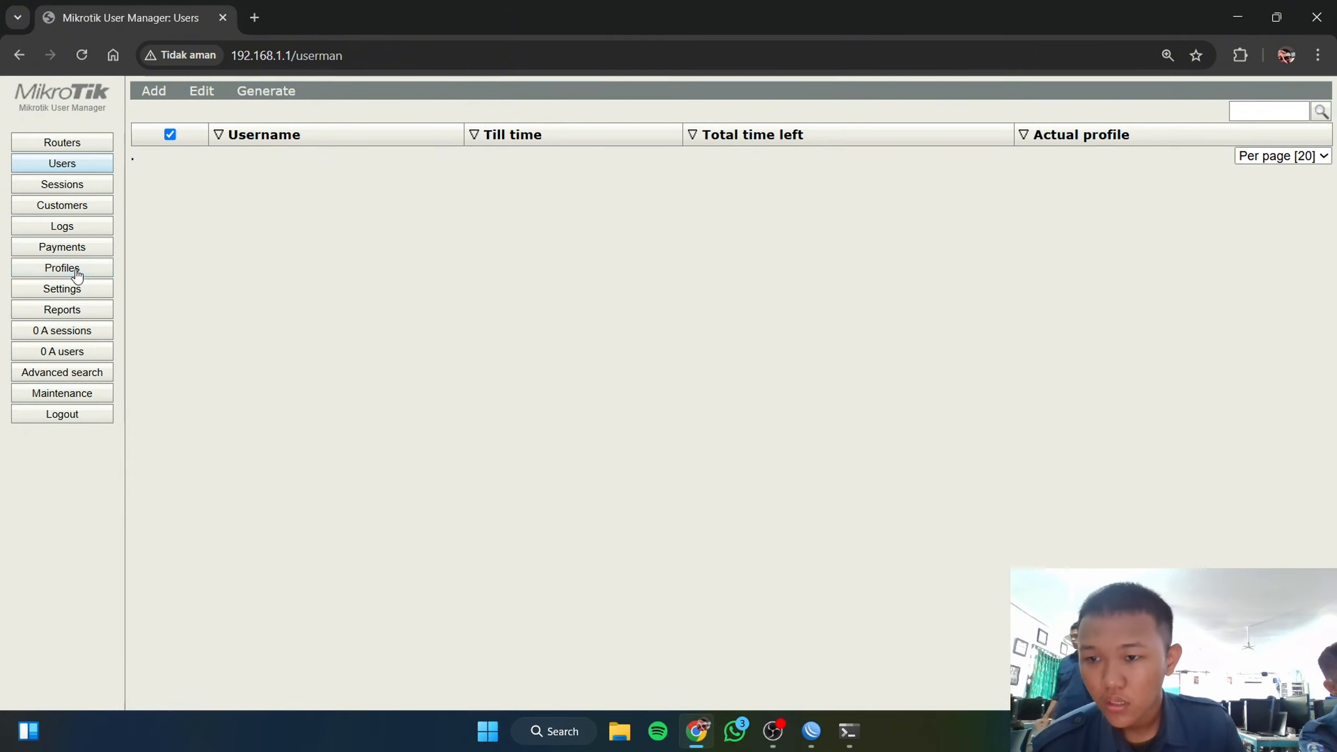
left_click(278, 268)
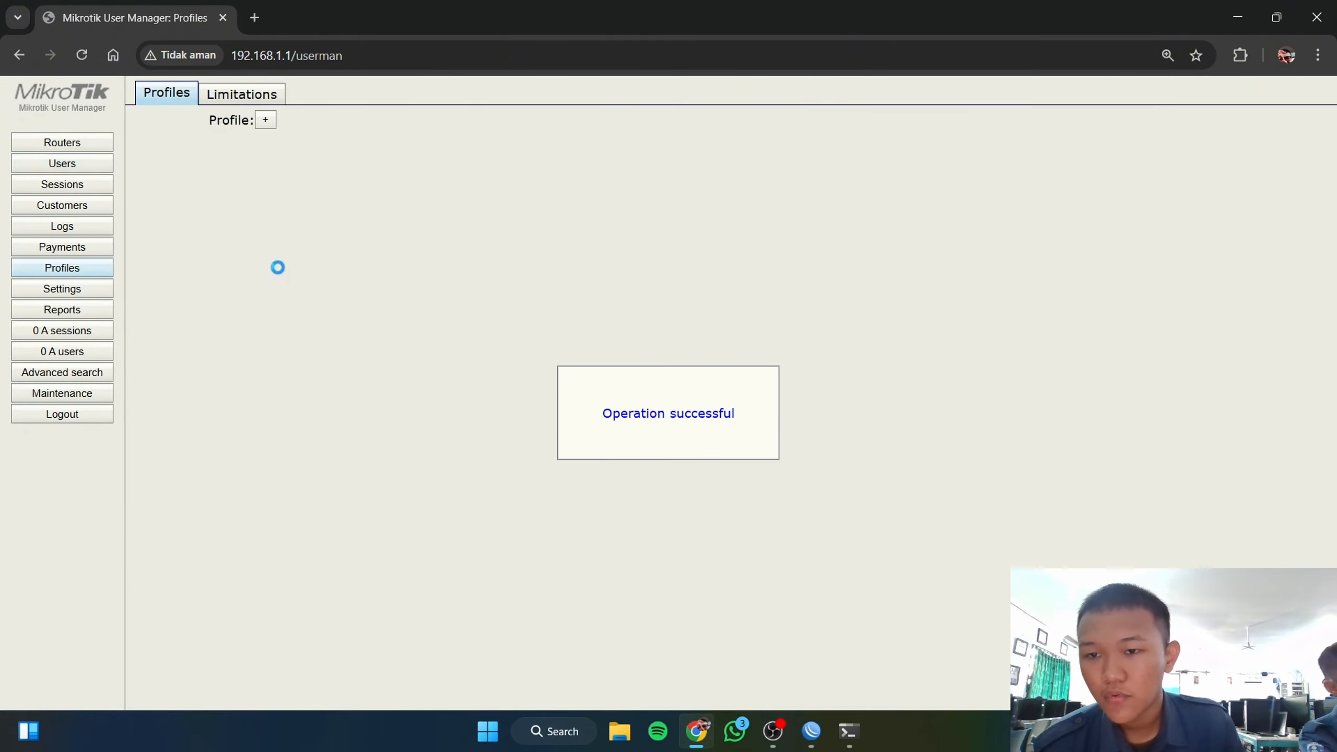
left_click(261, 95)
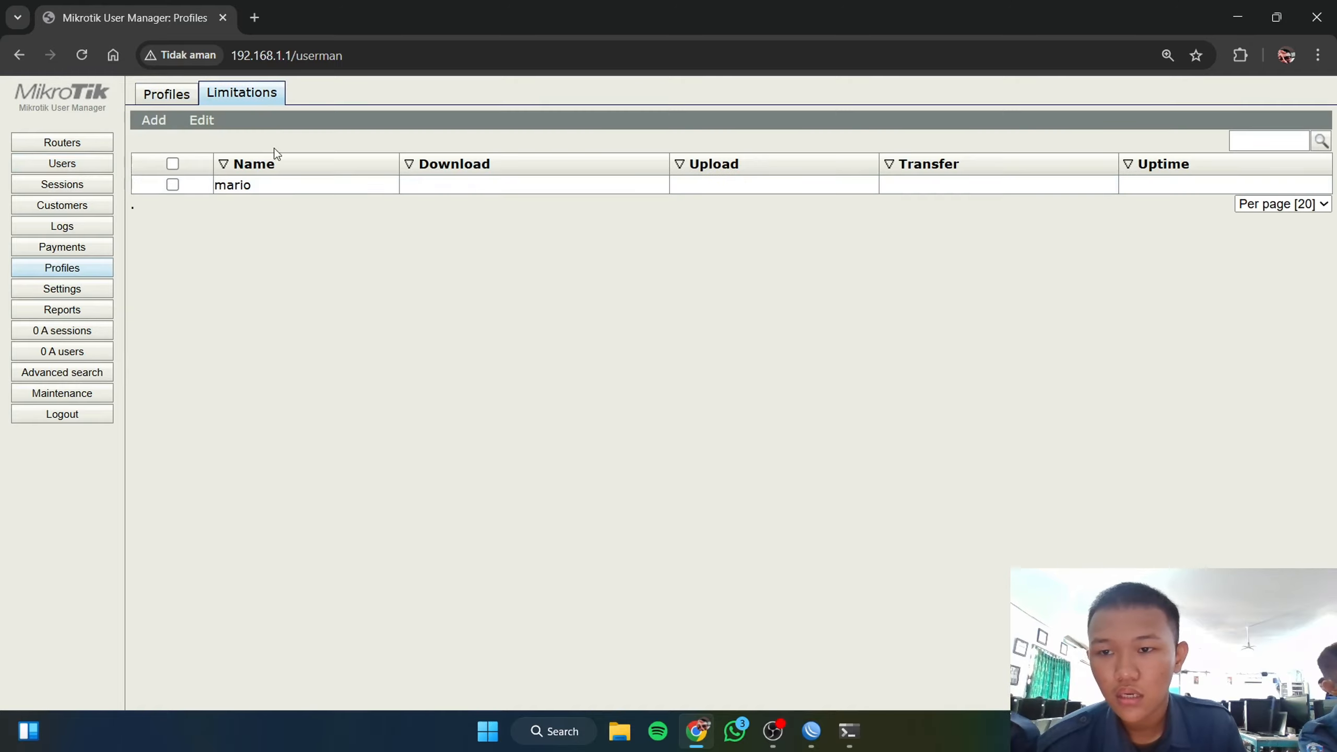
left_click(172, 163)
left_click(218, 140)
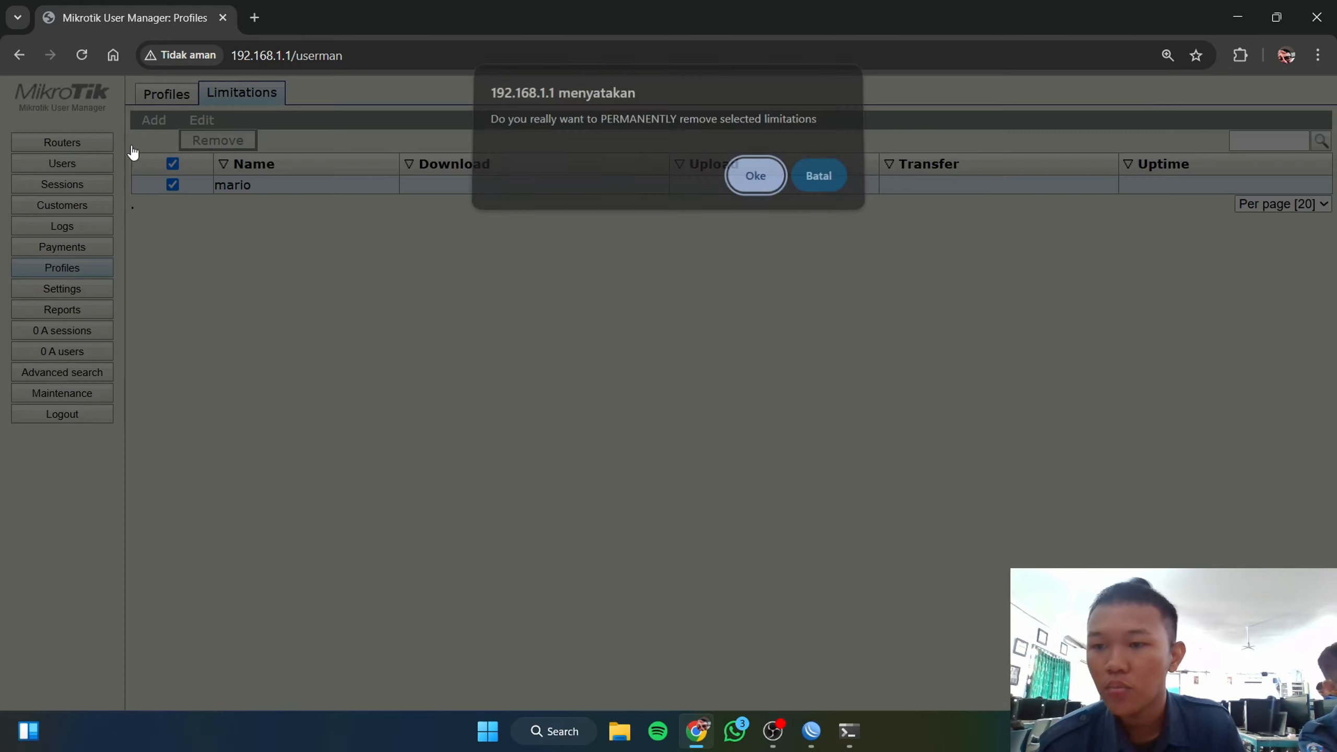
left_click(755, 184)
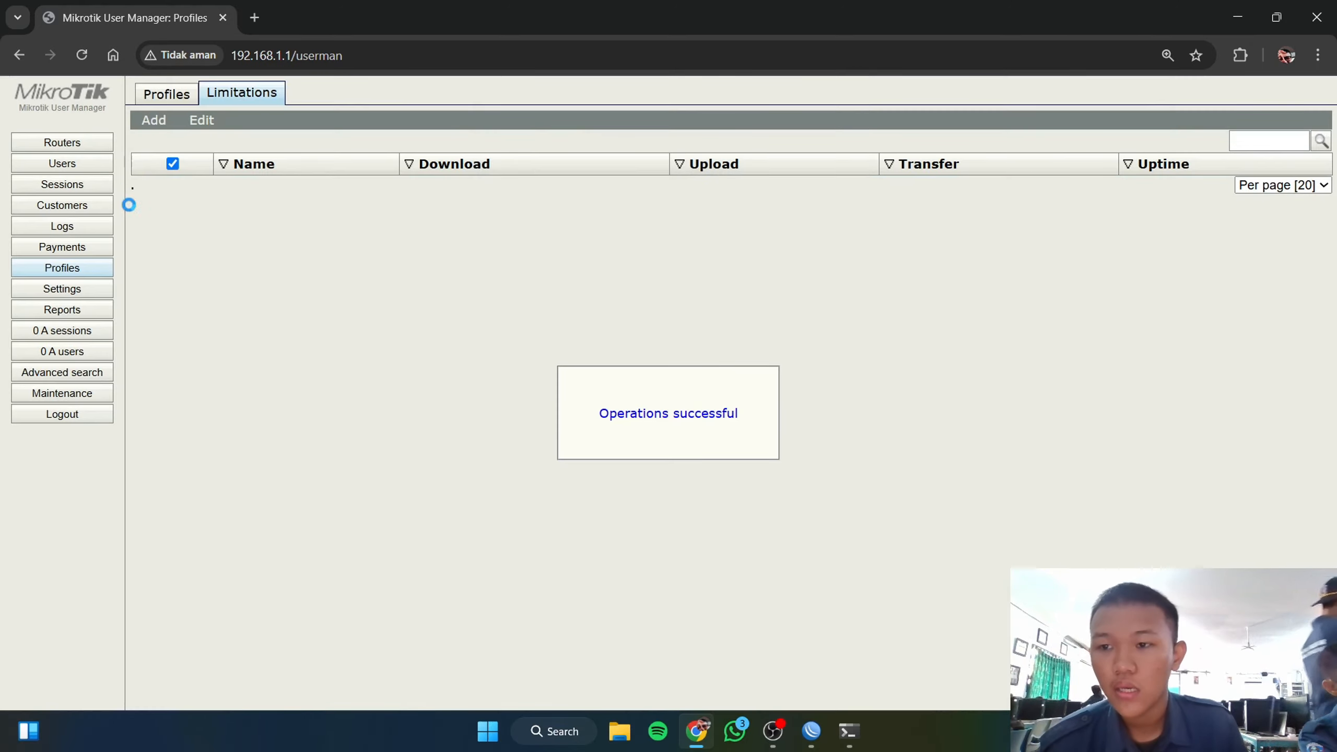
left_click(78, 143)
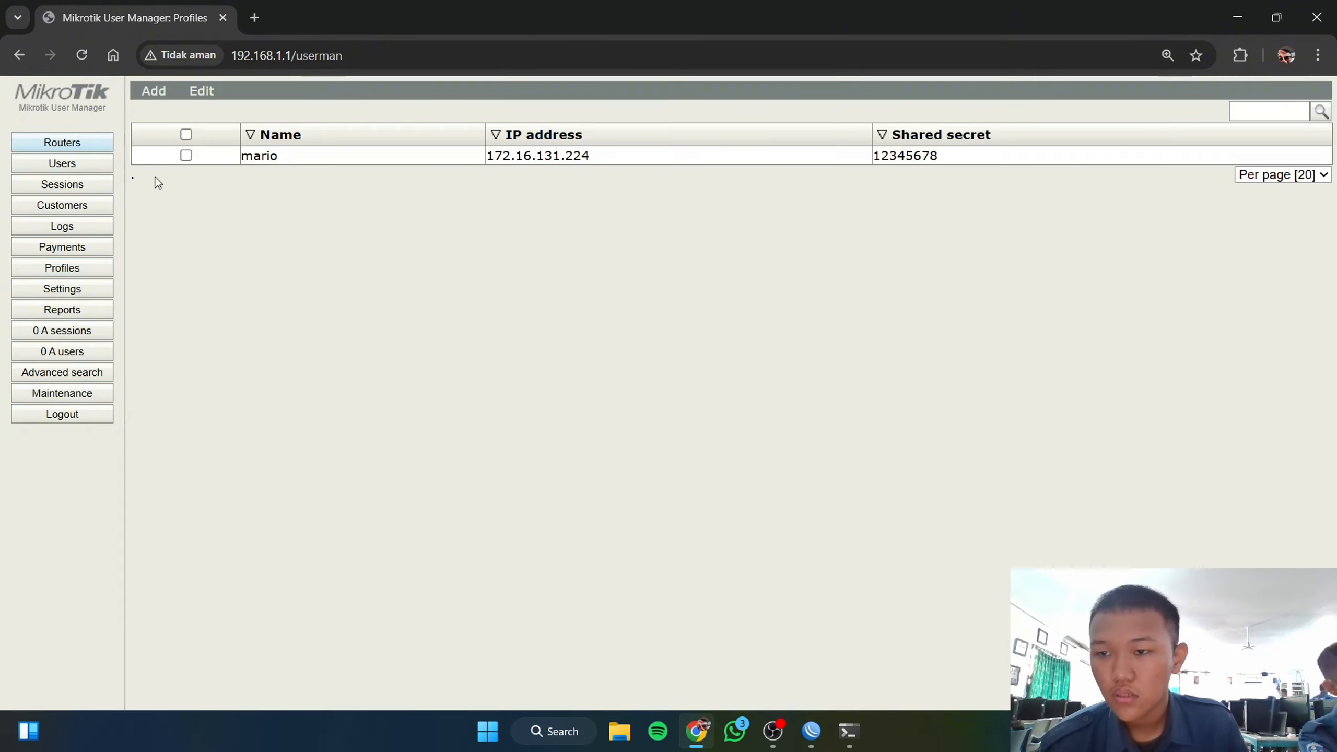
Step: Remove the old router entry at 172.16.131.224
left_click(194, 135)
mouse_move(208, 95)
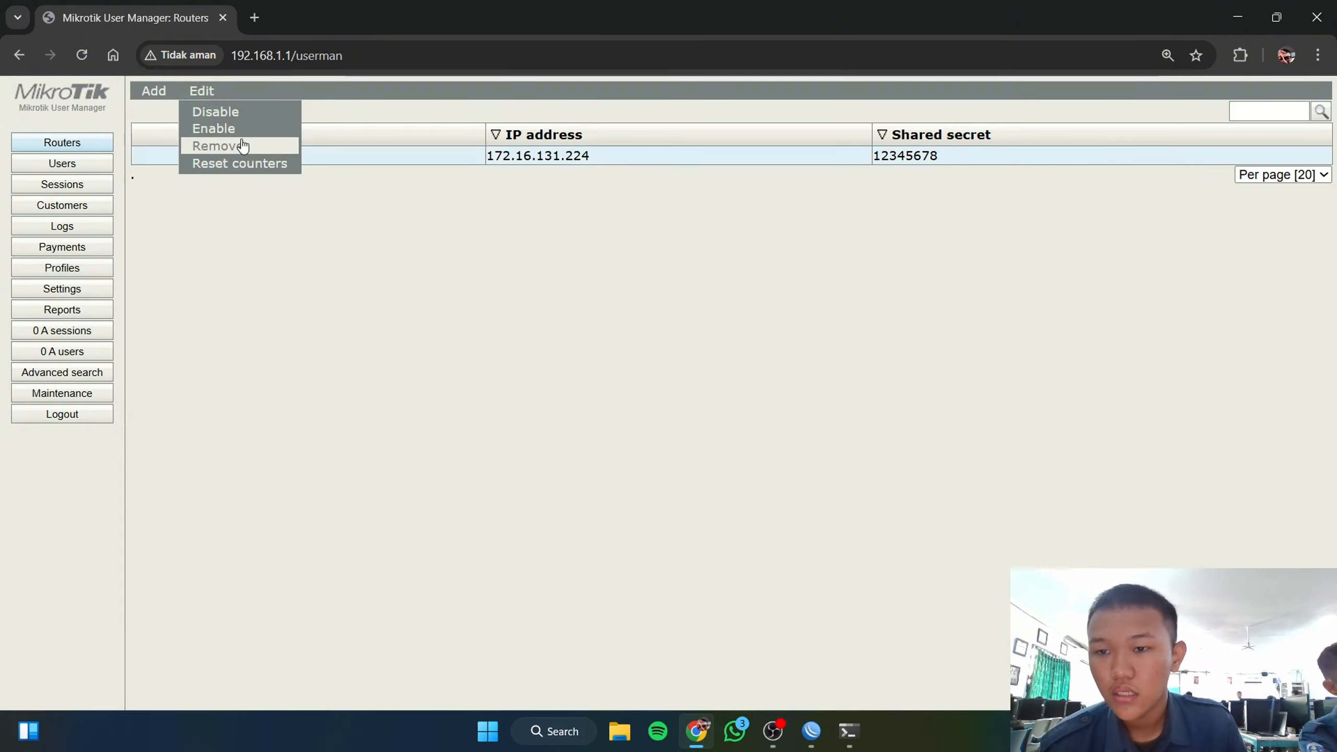
left_click(216, 143)
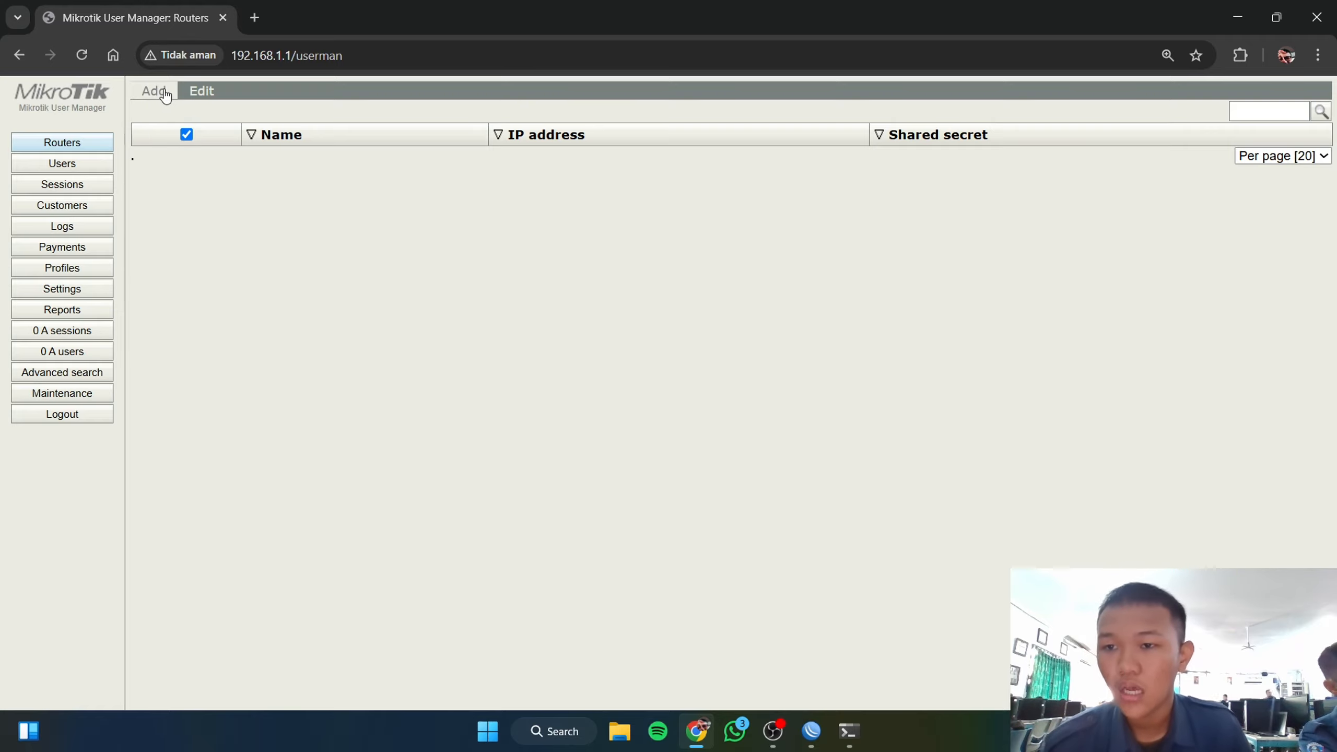
Step: Start a new router entry with the router name and IP 172.16.131.63
left_click(162, 116)
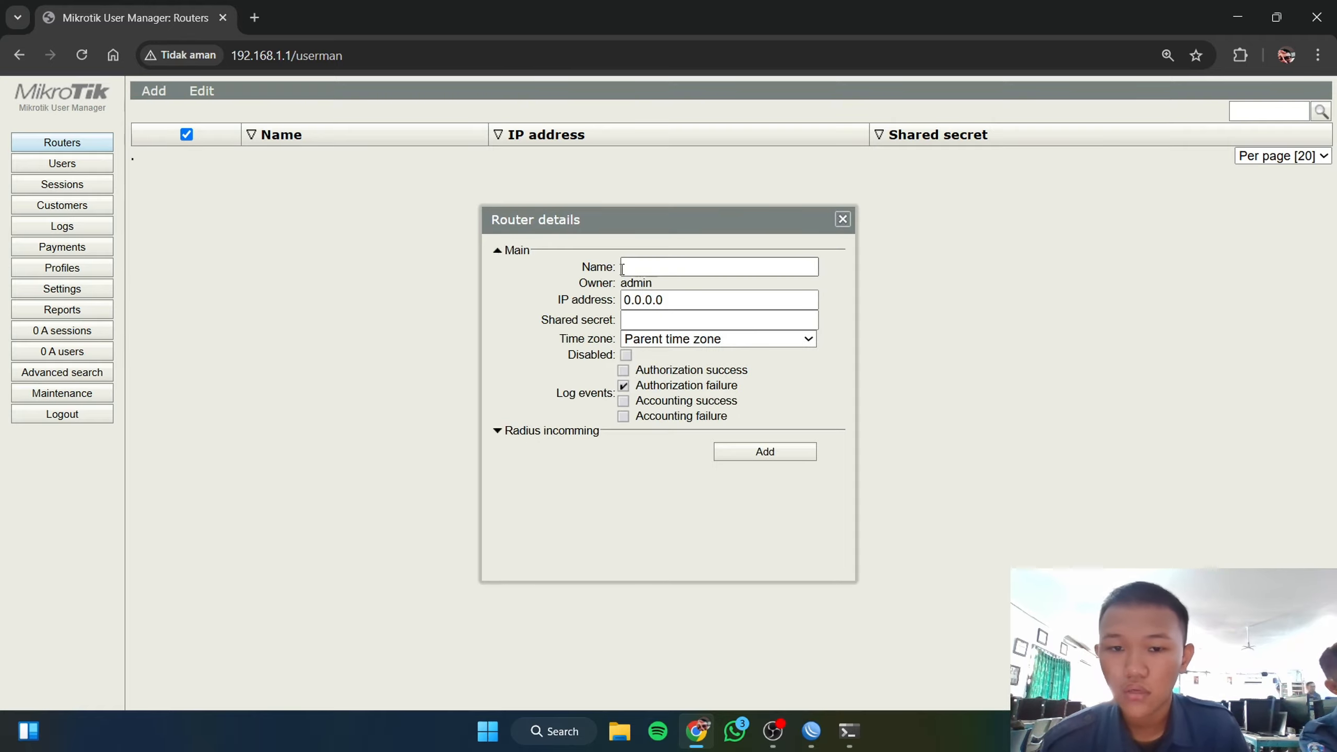
left_click(634, 269)
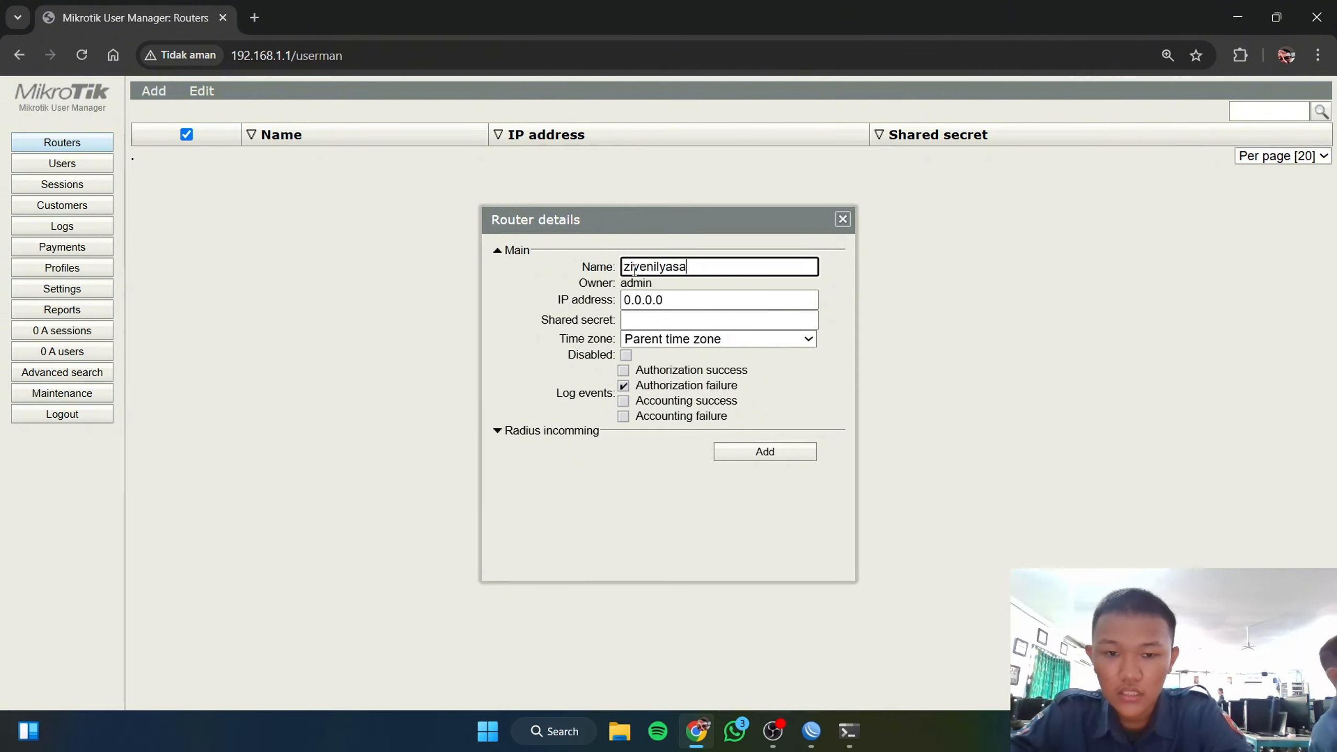
type("zivenilyasa")
key("Tab")
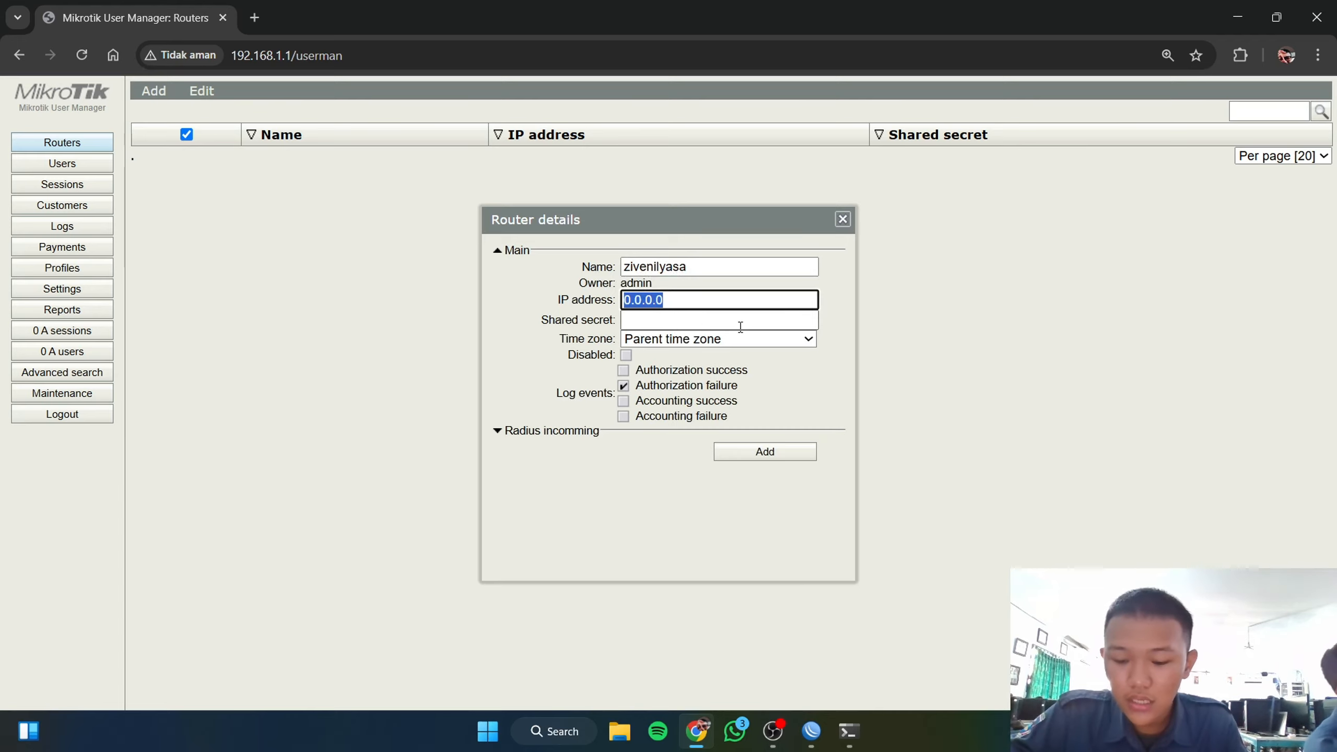
type("172.16.131.63/24")
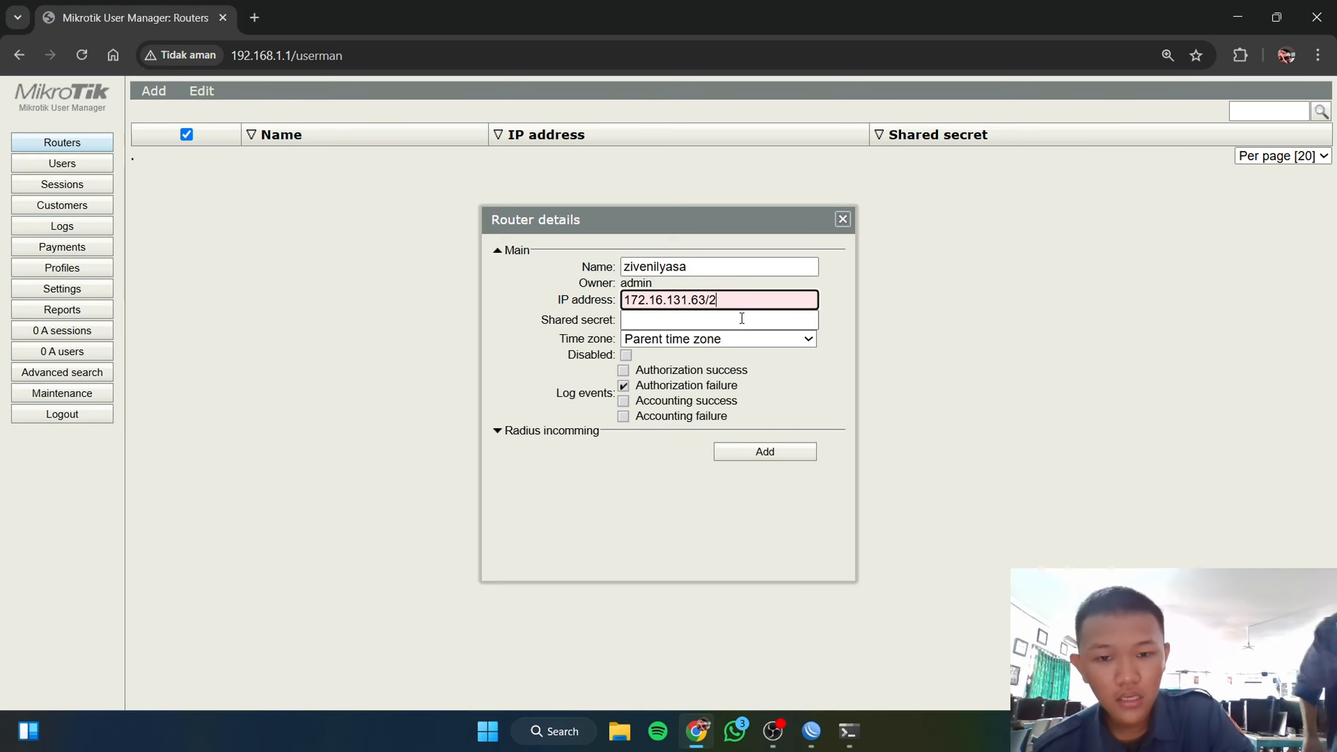
key("BackSpace")
key("BackSpace")
key("BackSpace")
Step: Enter the shared secret, set time zone +07:00, and save the new router
left_click(740, 324)
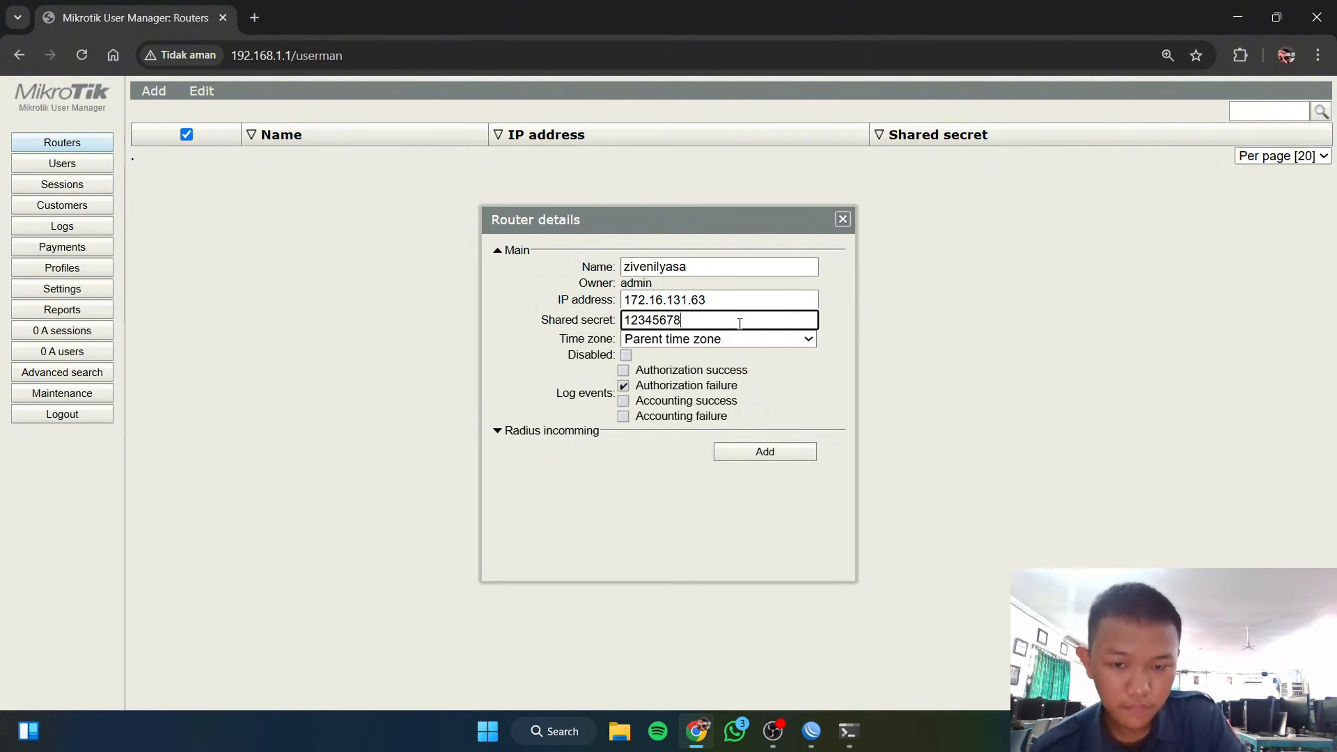
left_click(750, 342)
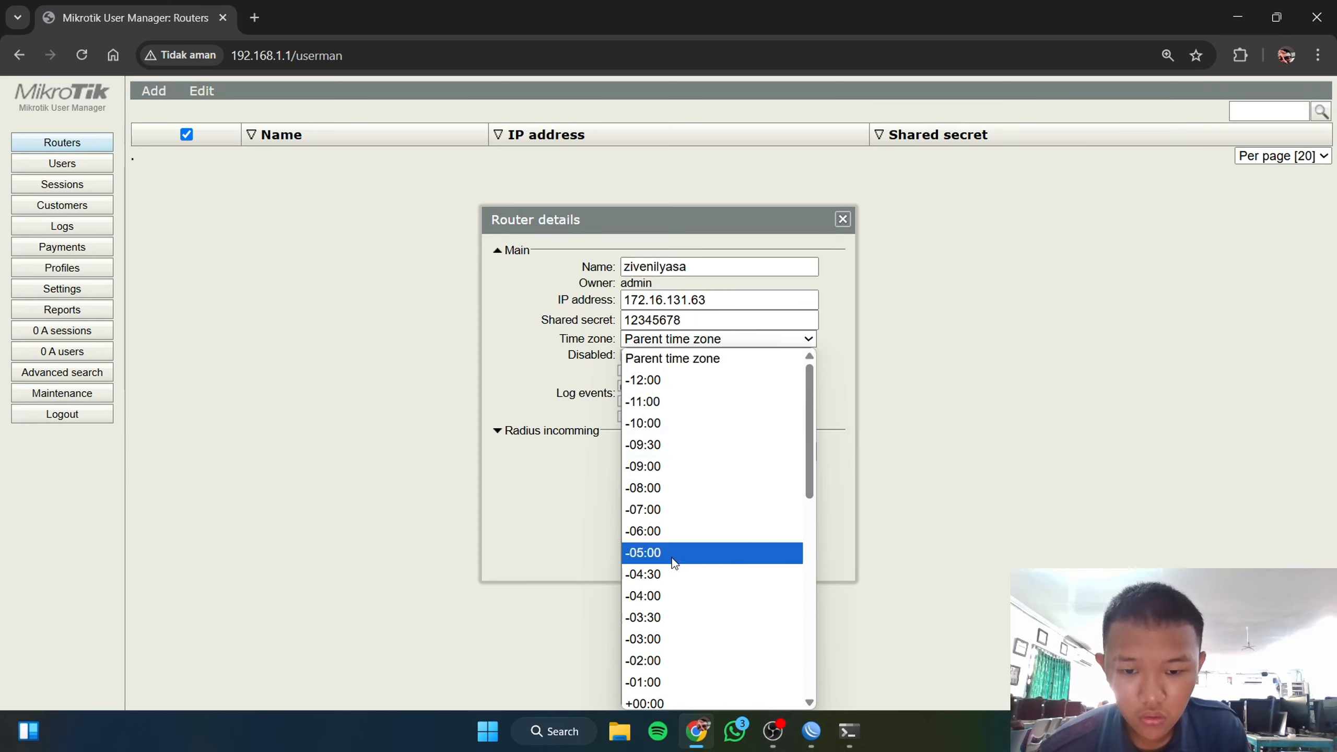
scroll(756, 559, "down", 1)
scroll(757, 558, "down", 5)
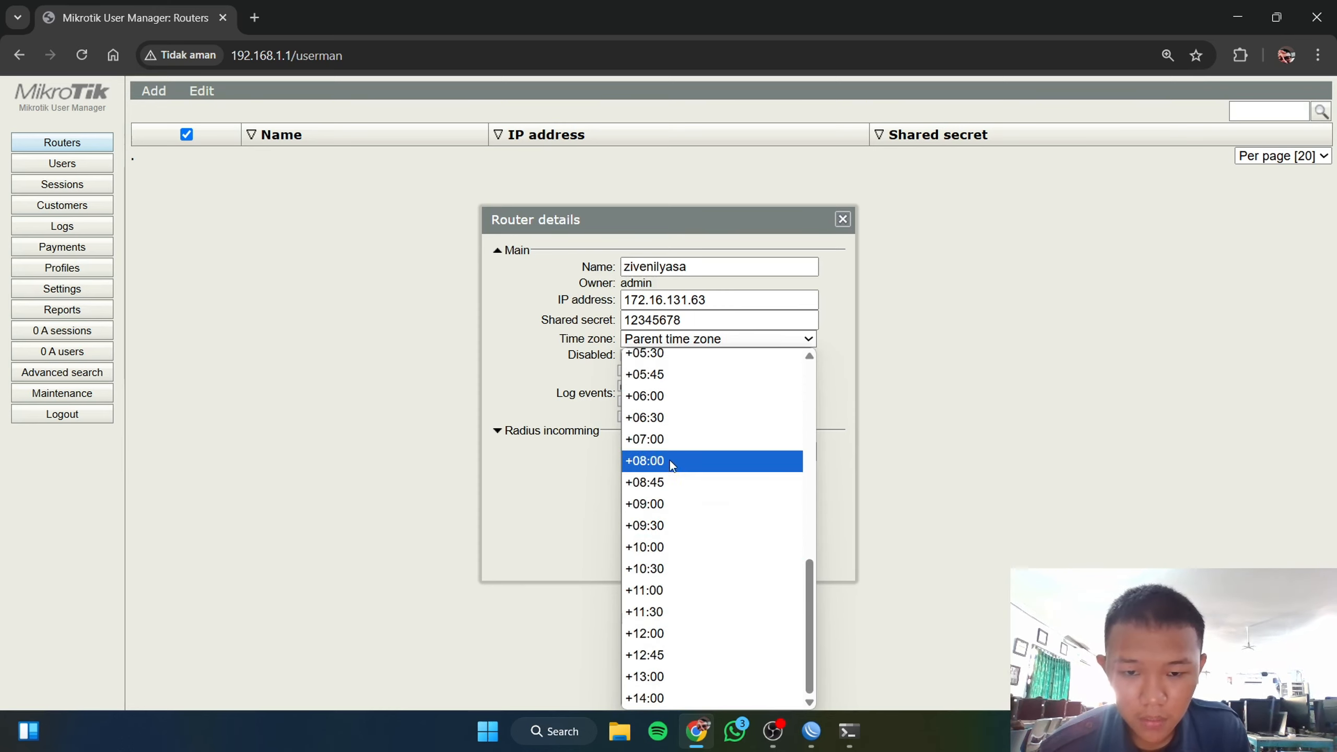
left_click(673, 443)
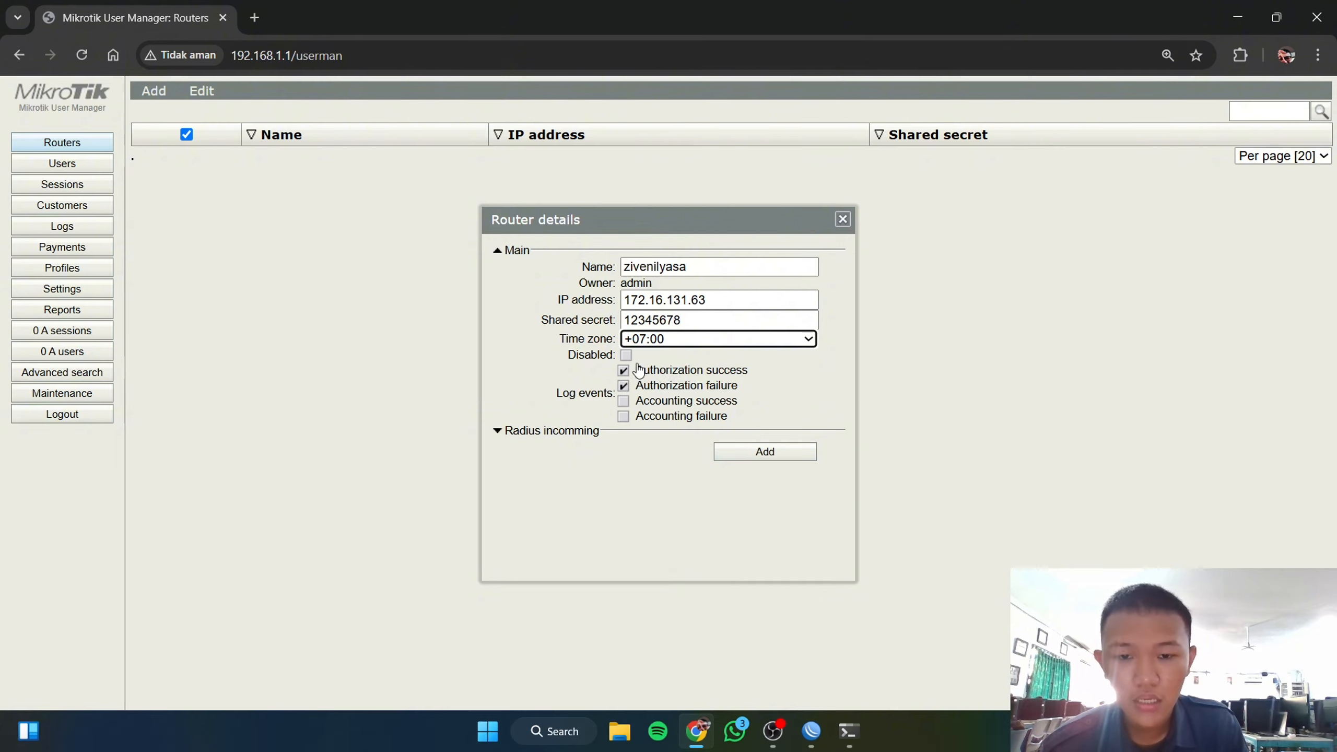
left_click(764, 452)
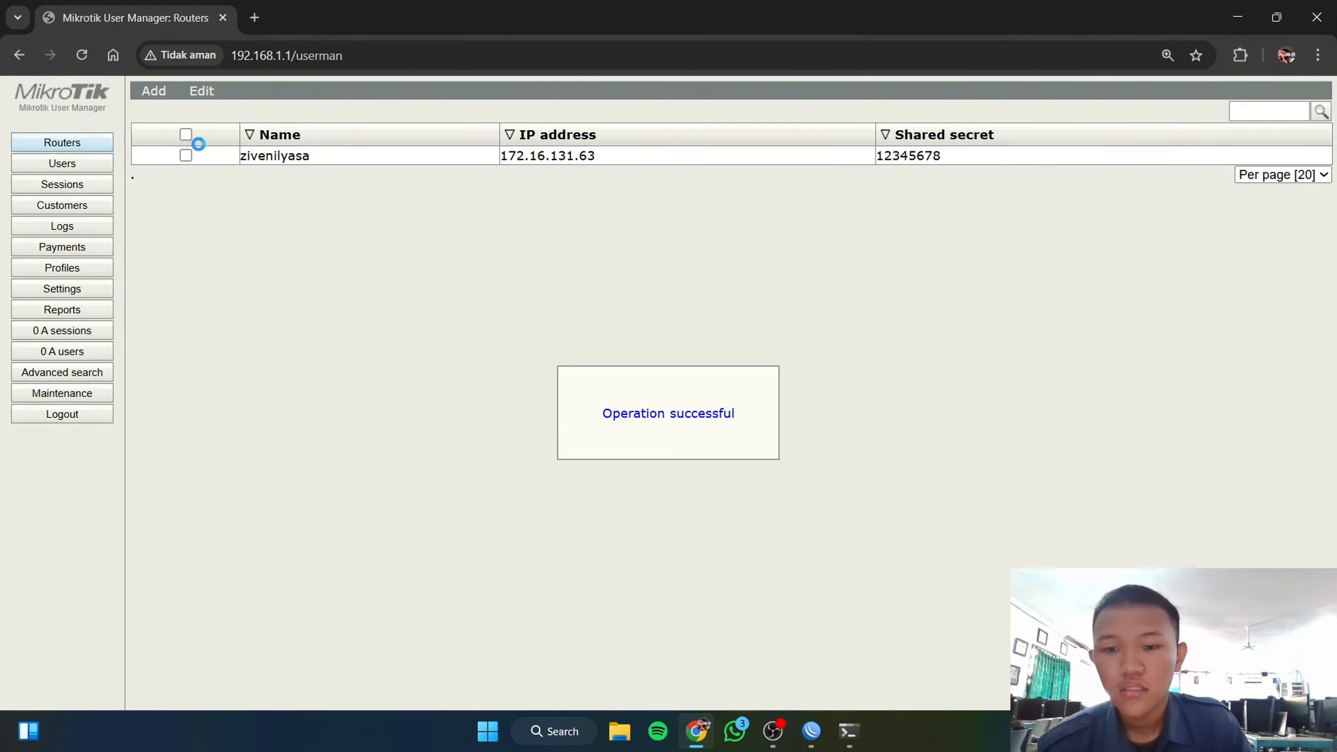
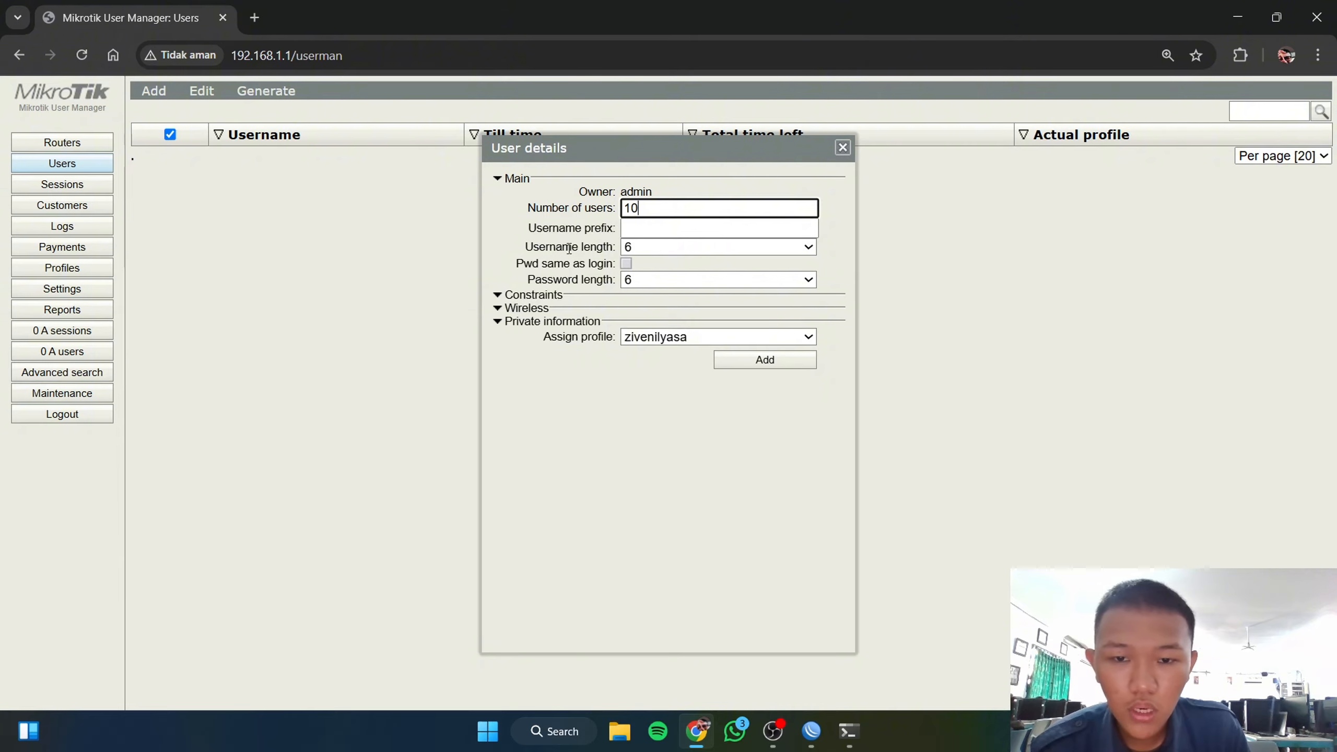
Step: Generate 10 users with 3-character usernames and passwords matching the logins, then open Settings
left_click(655, 254)
left_click(660, 270)
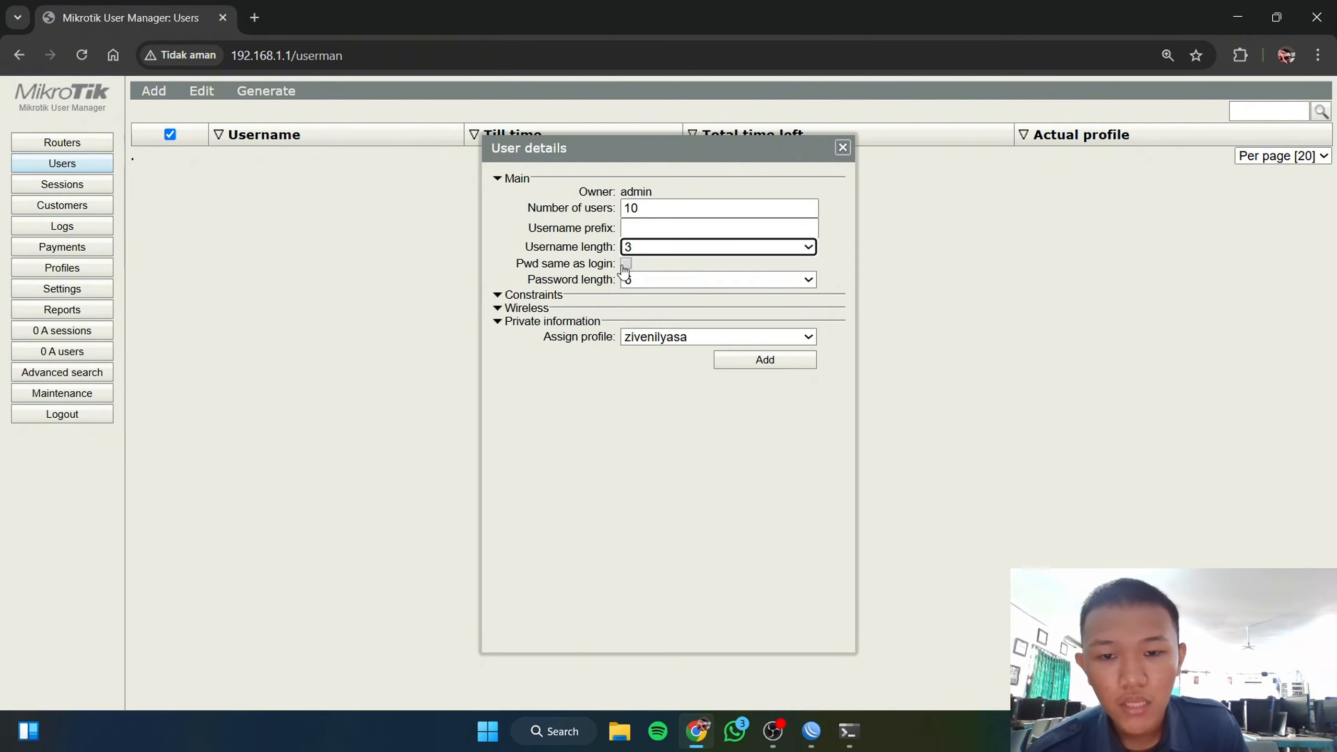
left_click(626, 263)
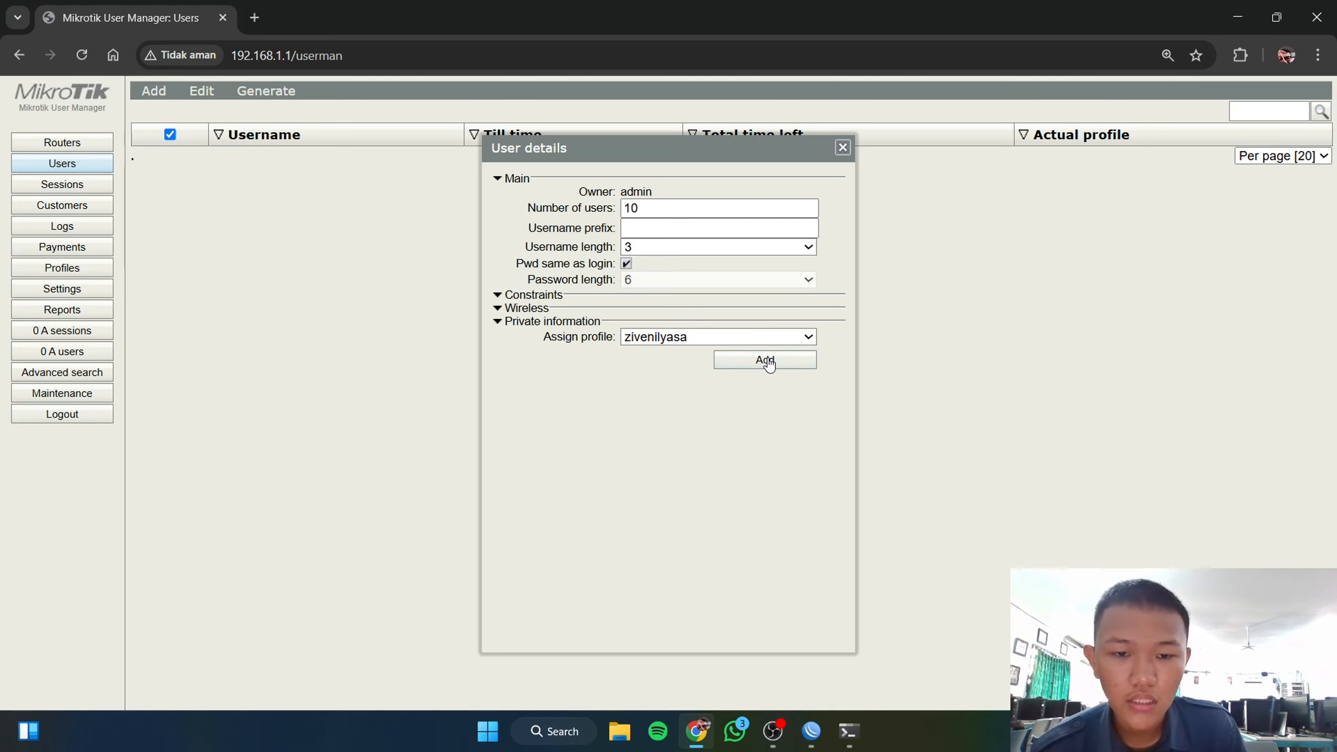
left_click(765, 360)
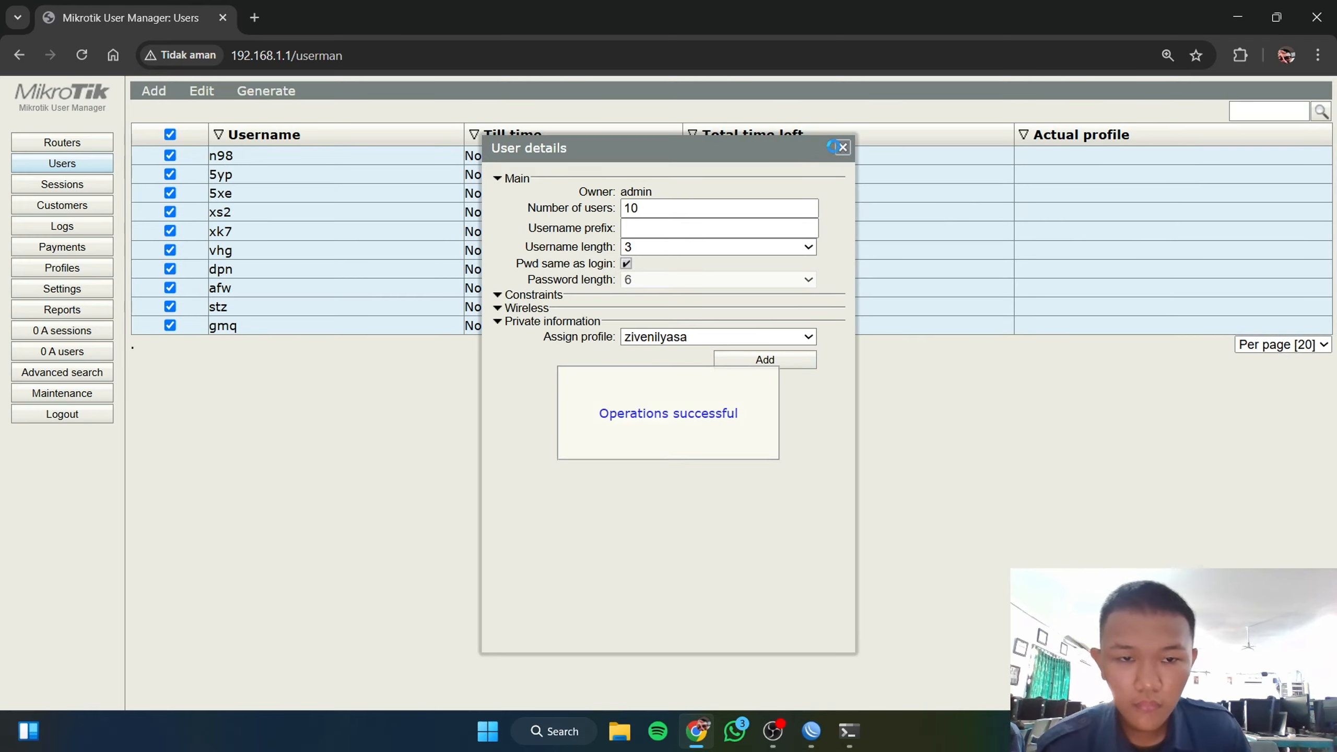
left_click(842, 148)
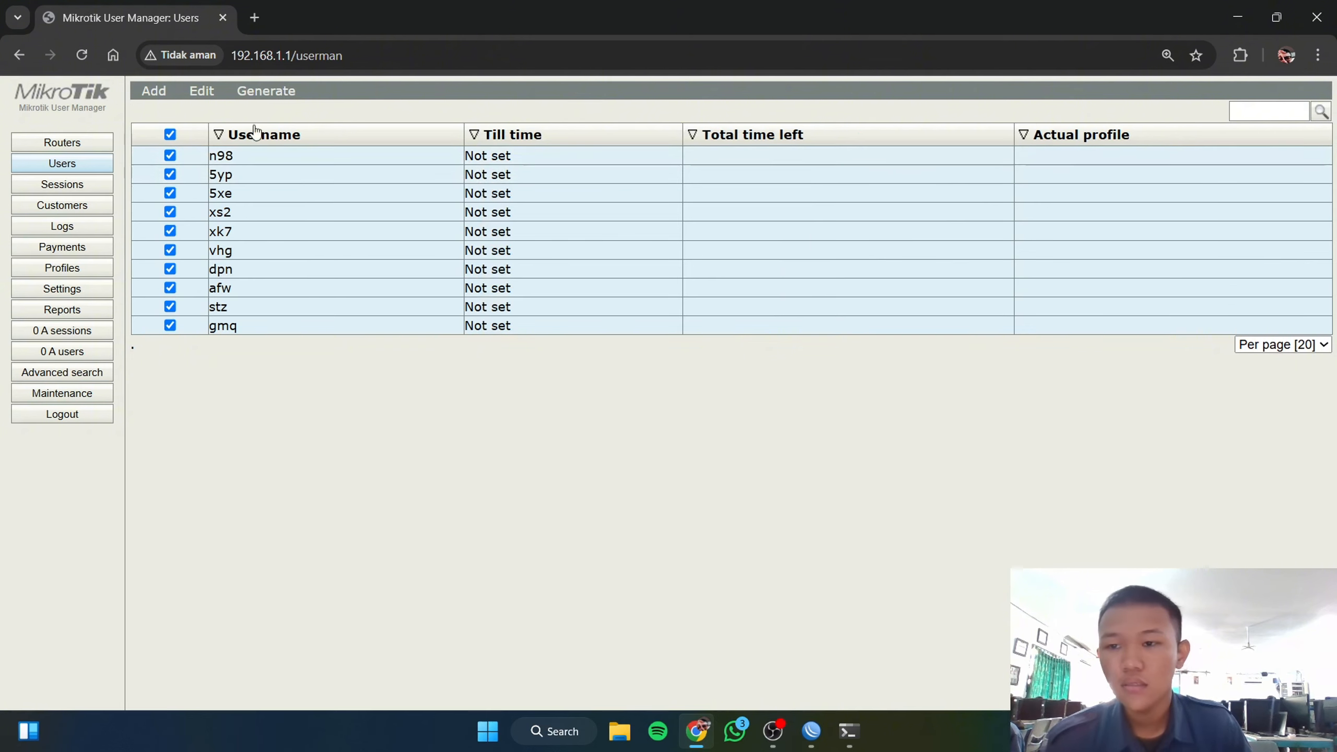
left_click(257, 97)
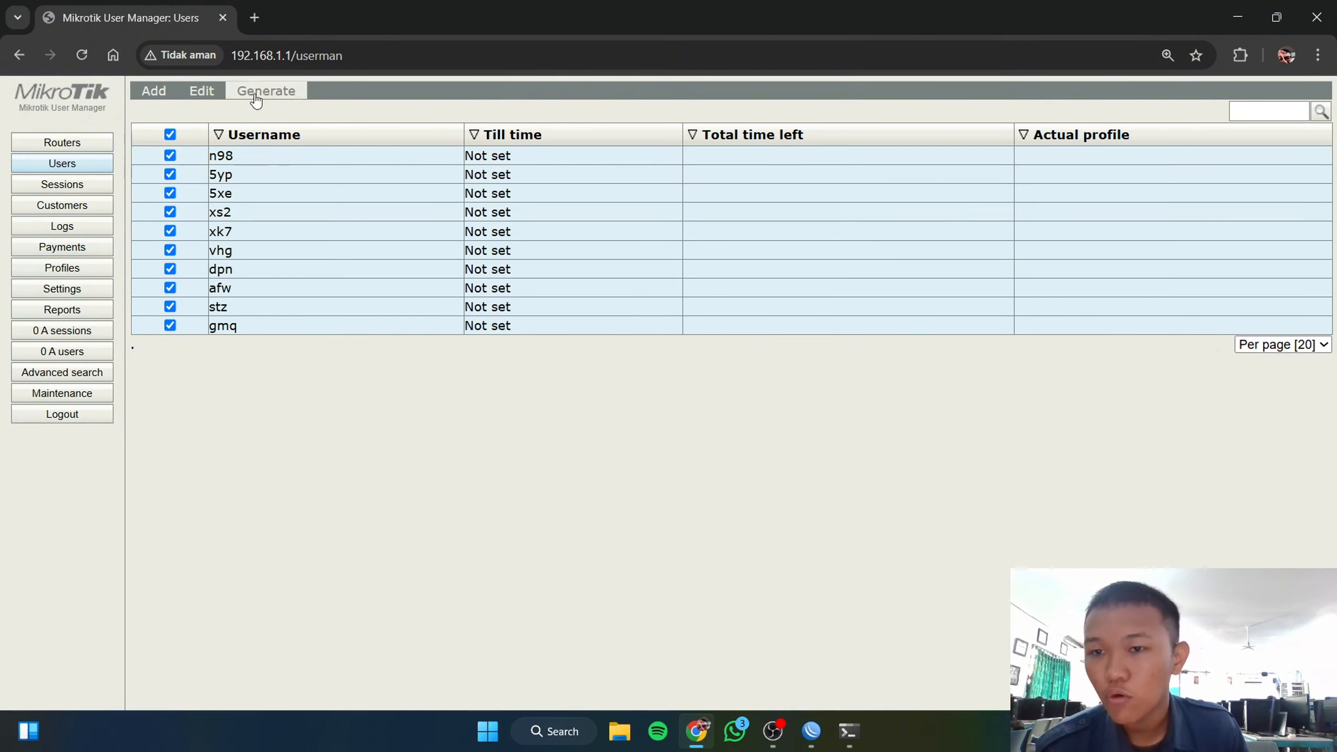
left_click(74, 290)
Step: Add a new empty voucher template named zivenilyasa under Settings' Templates
left_click(318, 99)
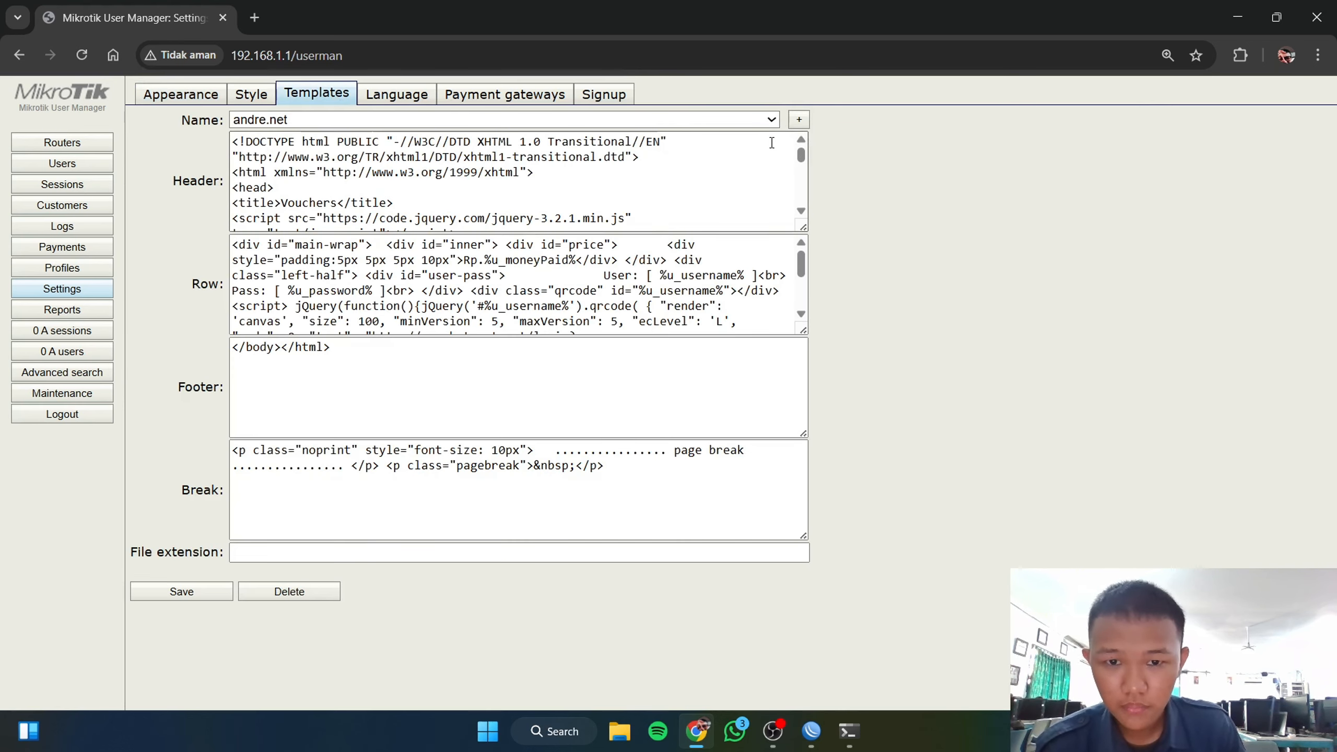
left_click(798, 120)
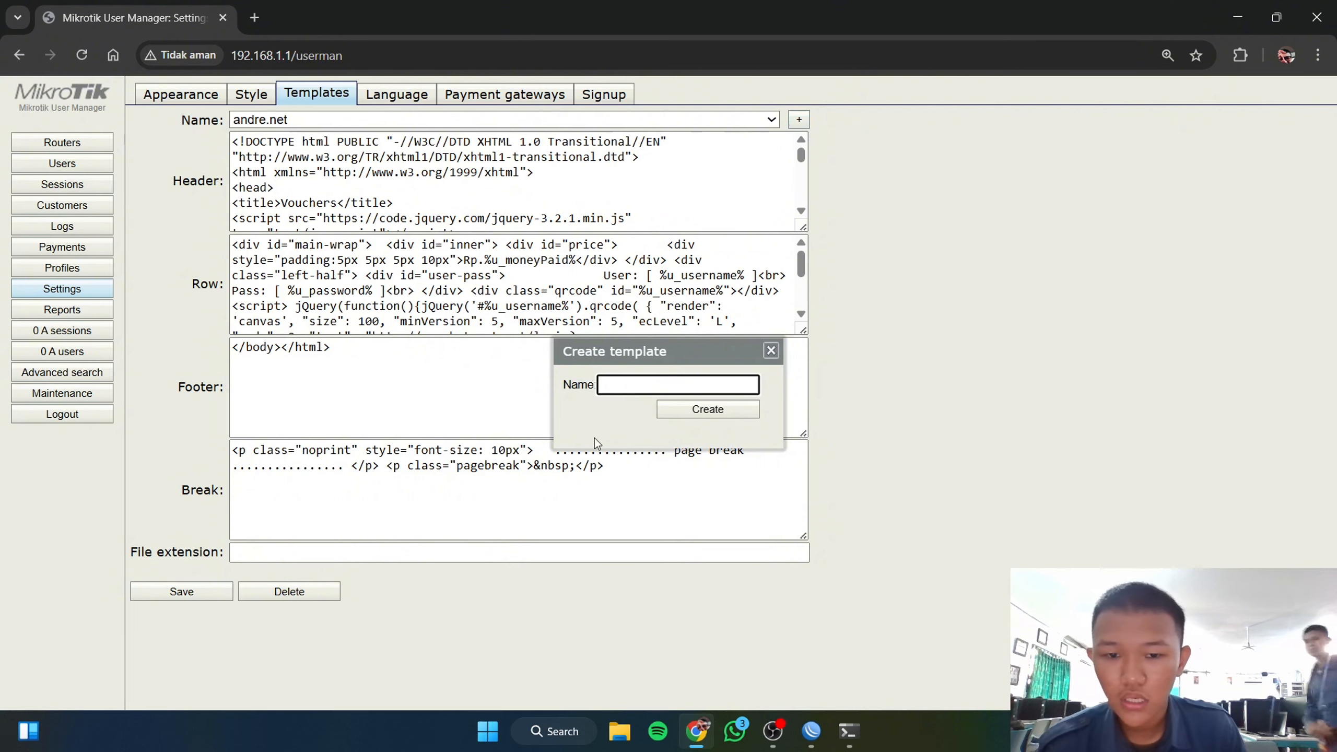
type("ziven")
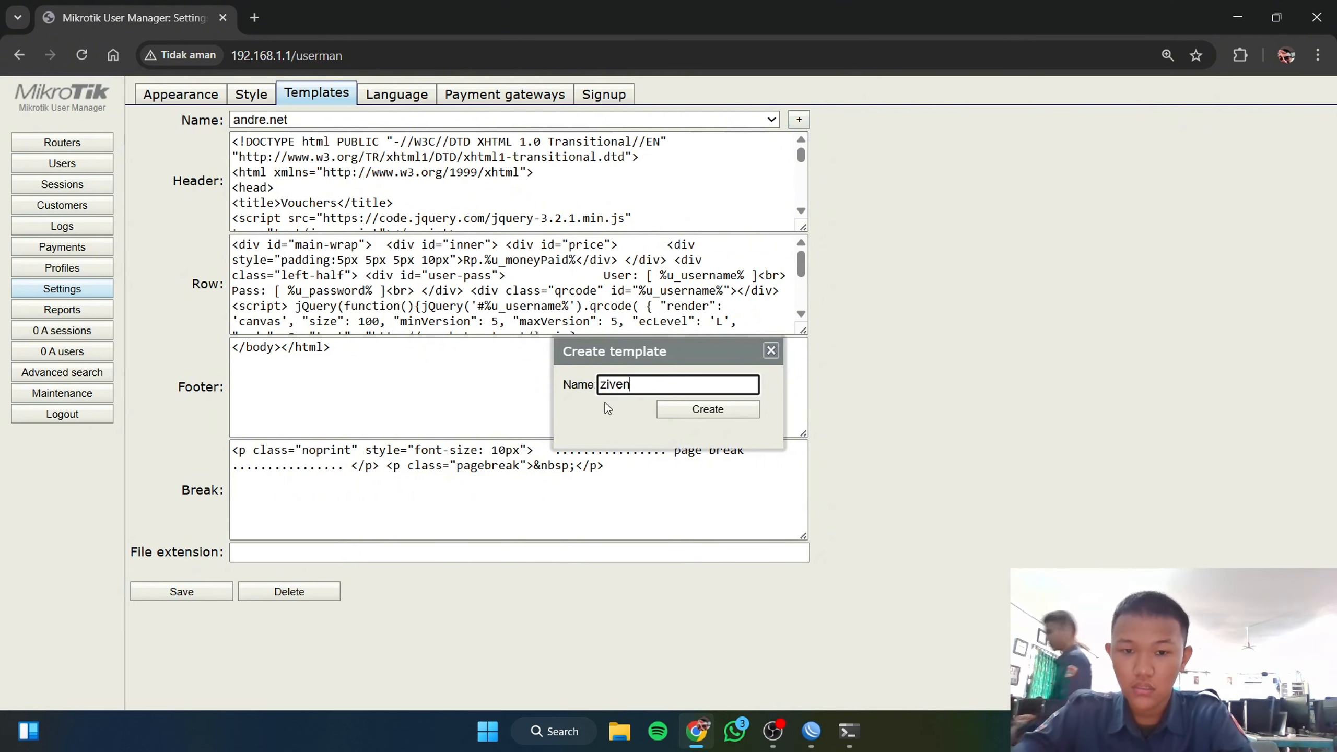
type("ilyasa")
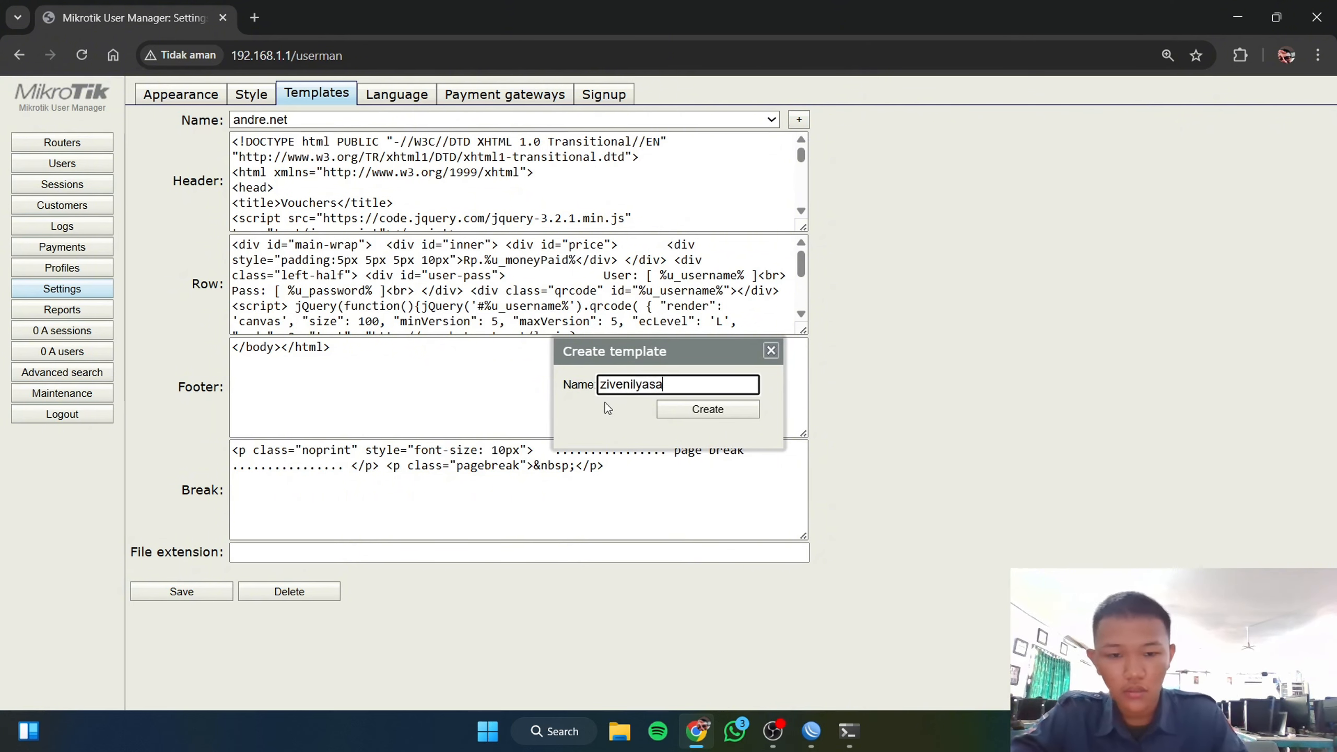
left_click(707, 411)
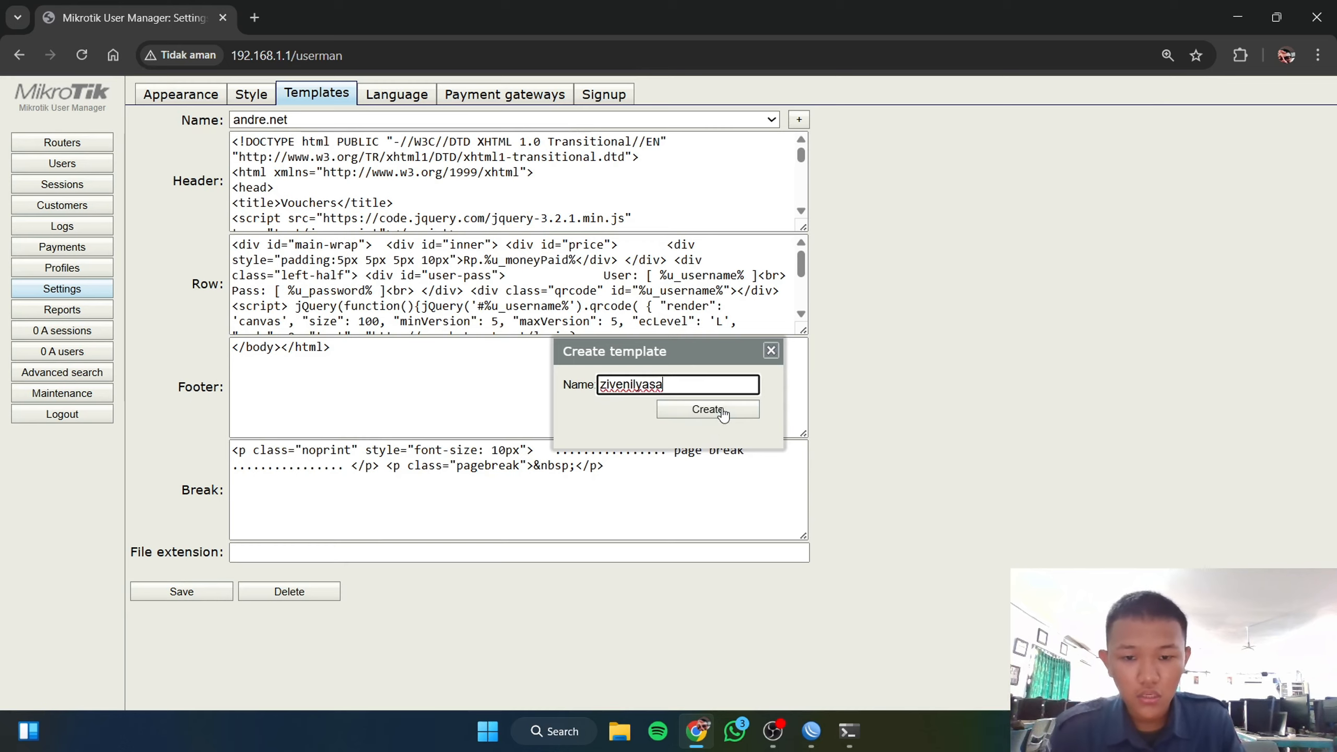
left_click(253, 18)
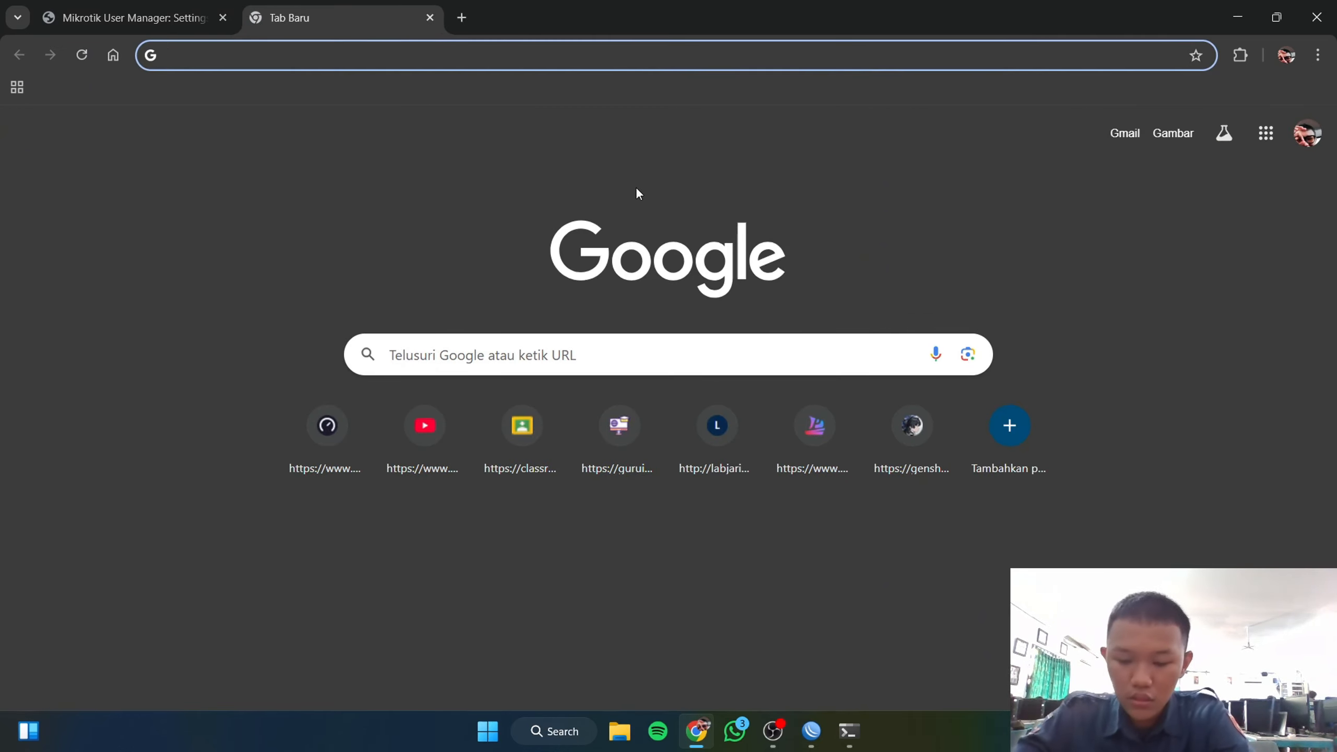
Step: Search 'tampl' and open the o-om.com userman voucher template article
type("tamplate")
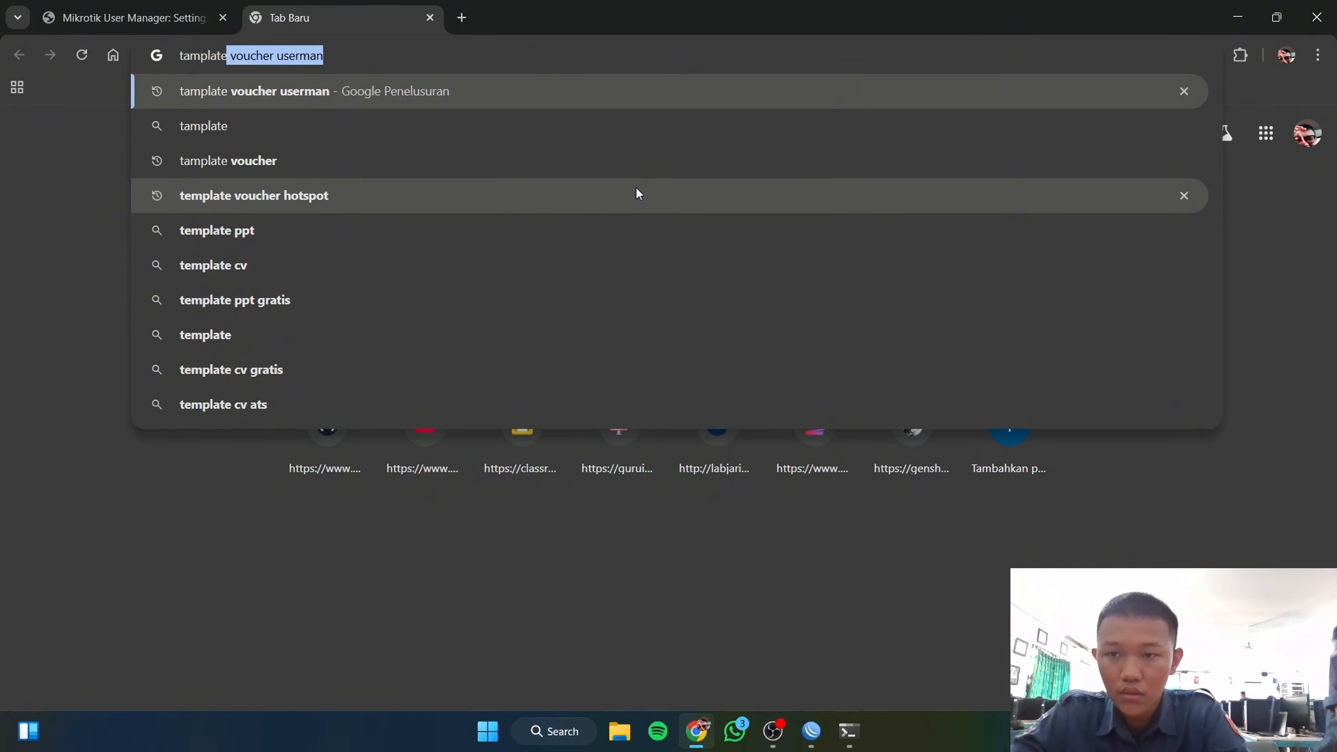
key("Return")
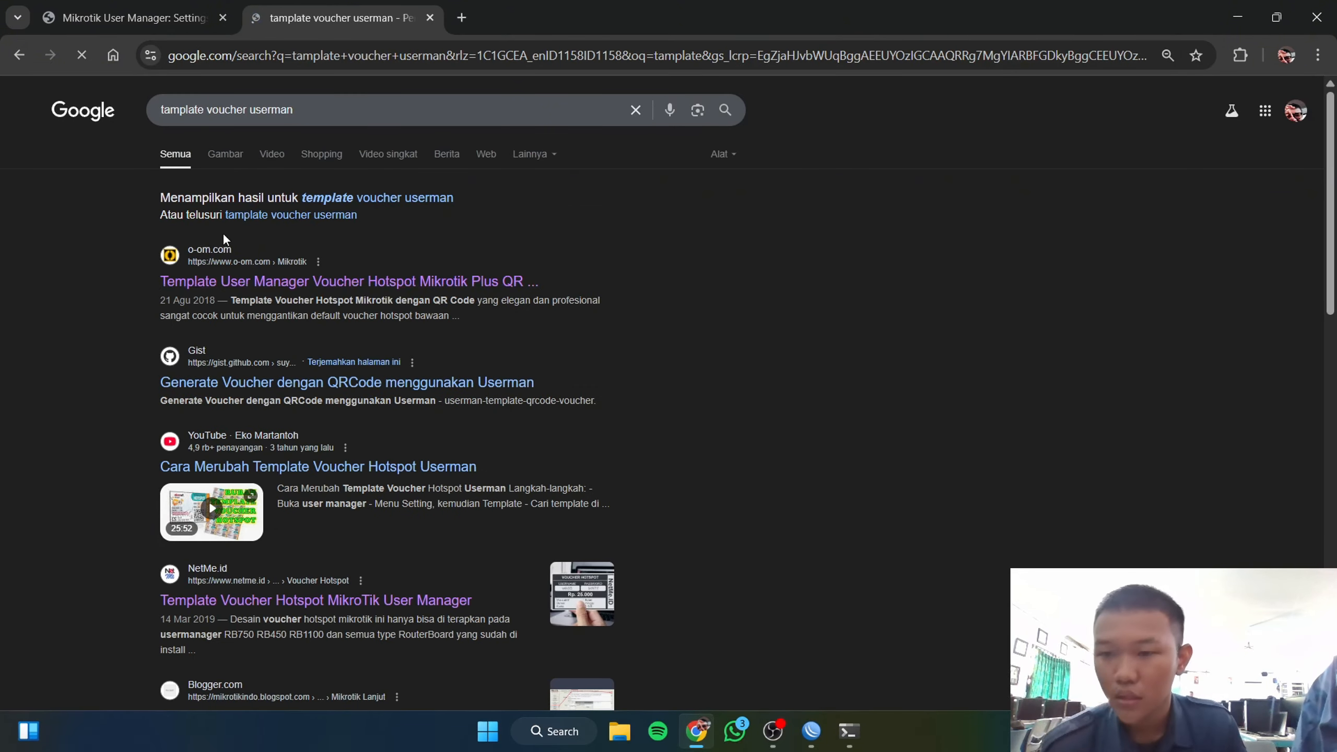
left_click(231, 284)
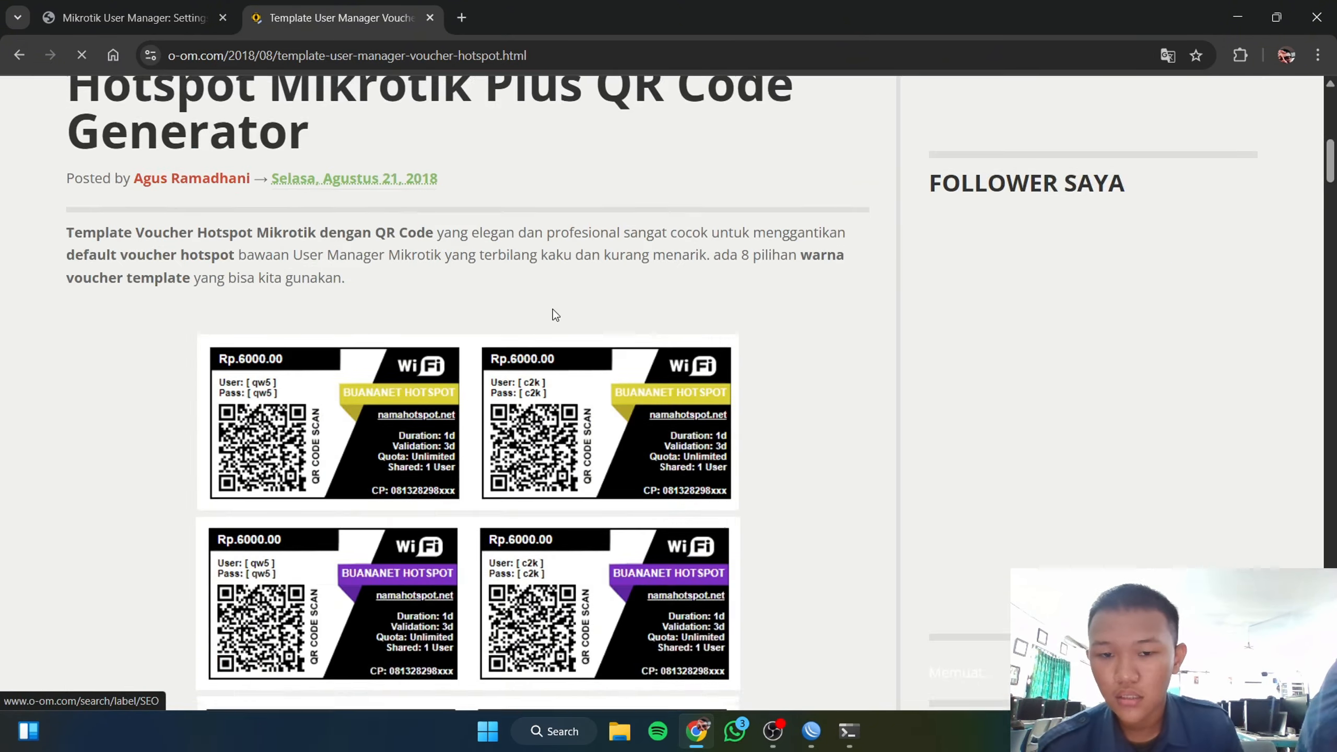
scroll(553, 314, "down", 15)
scroll(647, 321, "up", 12)
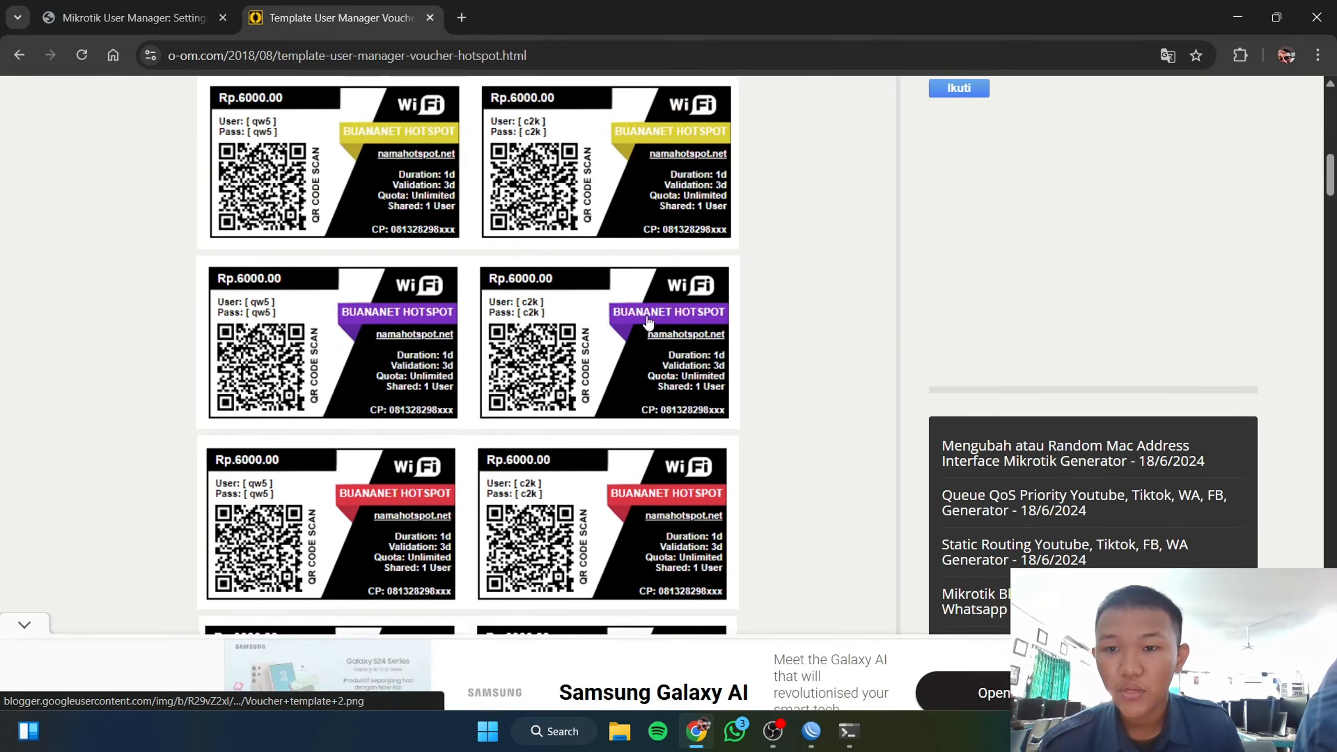
scroll(648, 322, "down", 15)
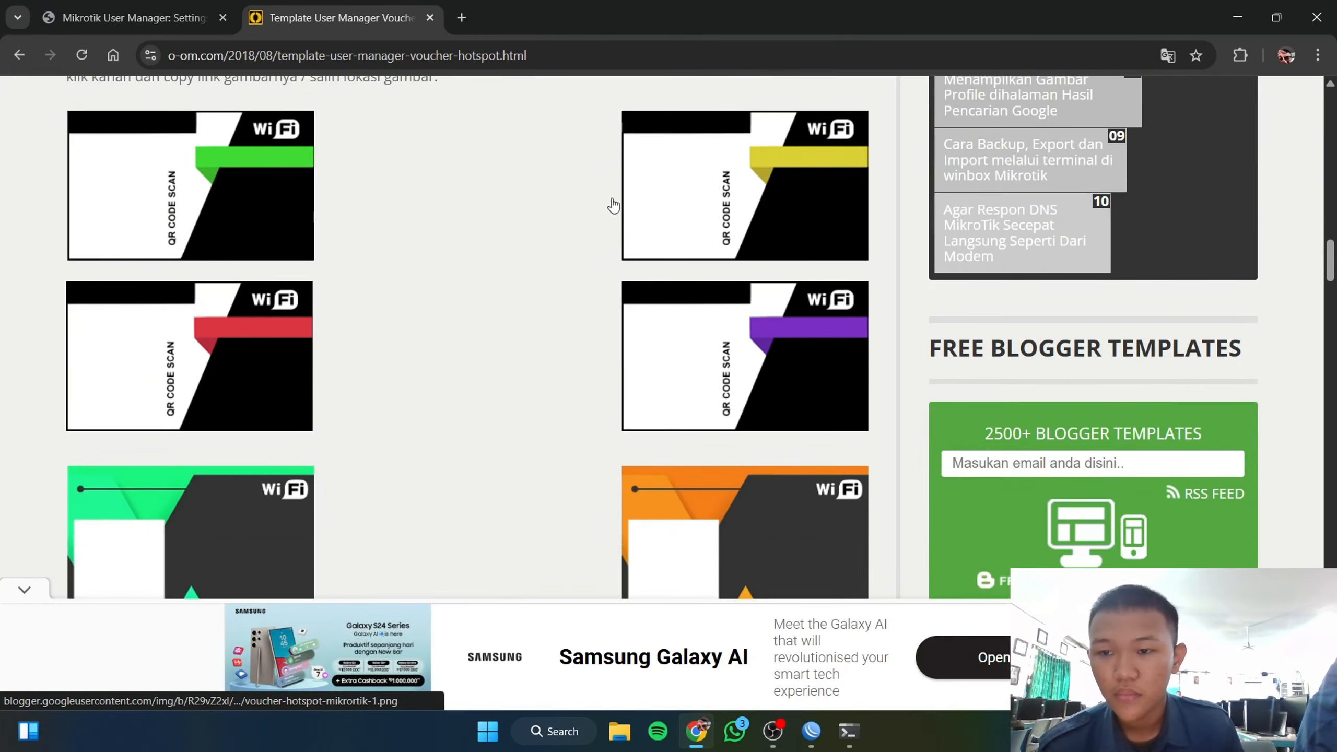
scroll(668, 271, "up", 1)
scroll(645, 284, "down", 10)
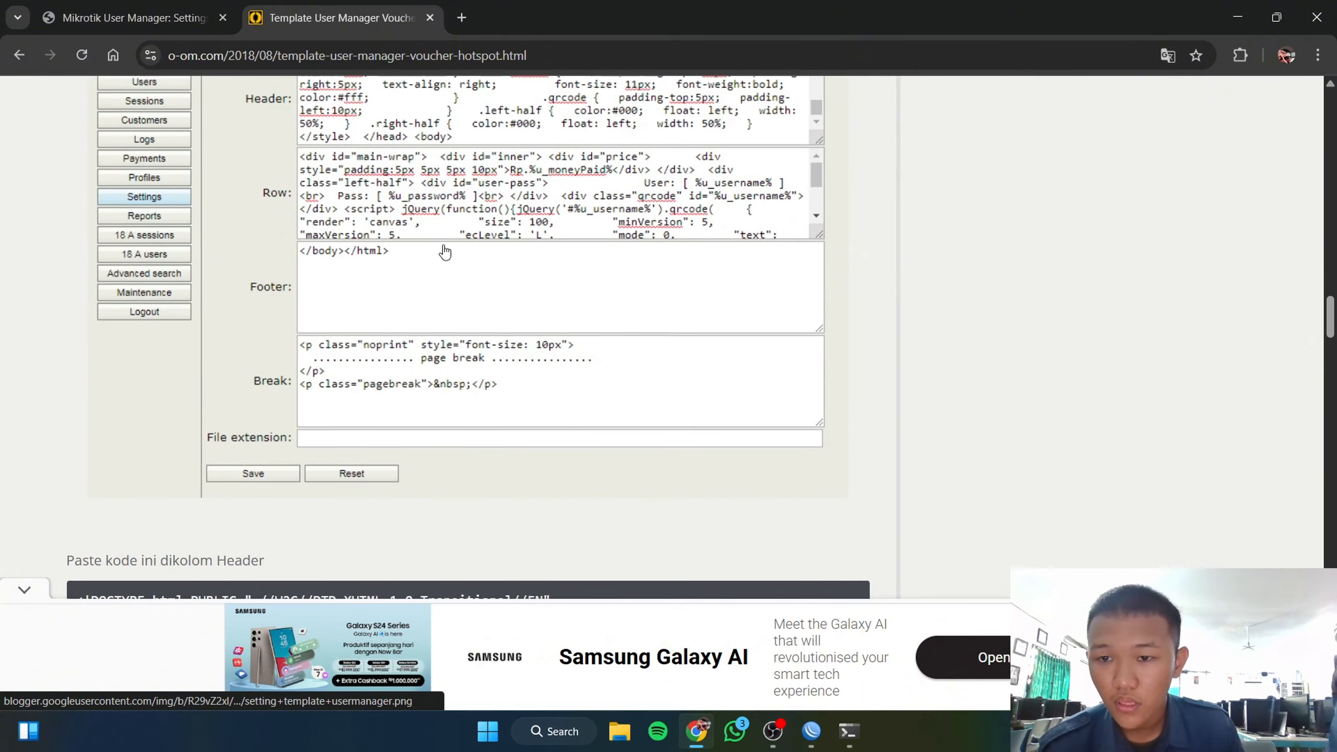
scroll(445, 252, "down", 6)
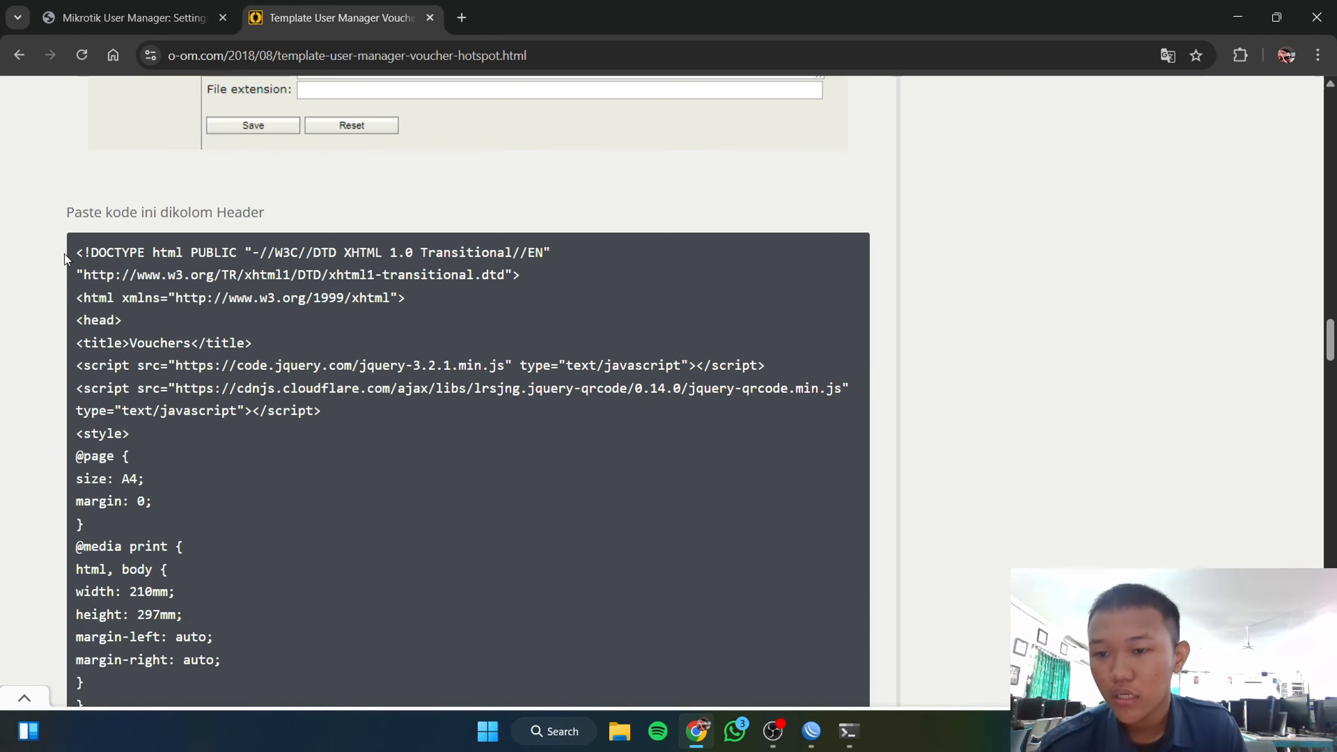
Step: Copy the article's Header code into the zivenilyasa template's Header field
left_click_drag(77, 248, 260, 271)
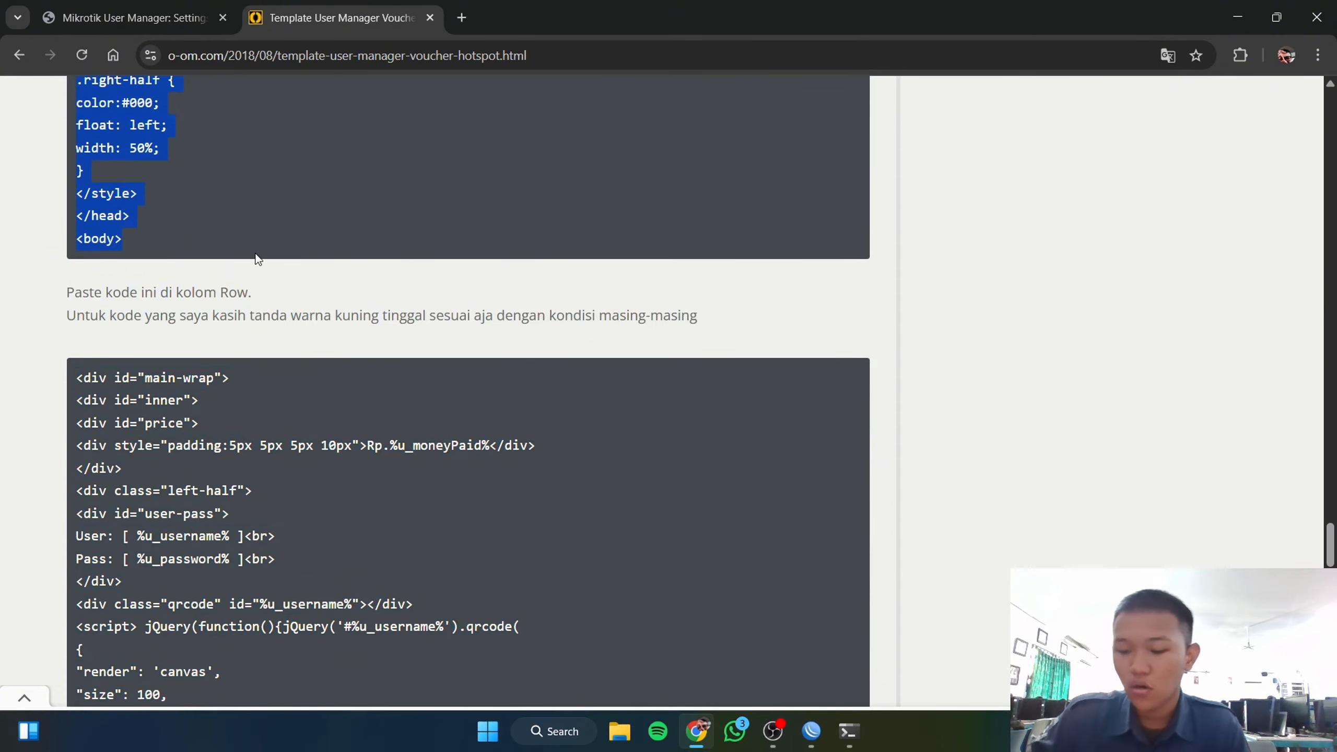
left_click(84, 17)
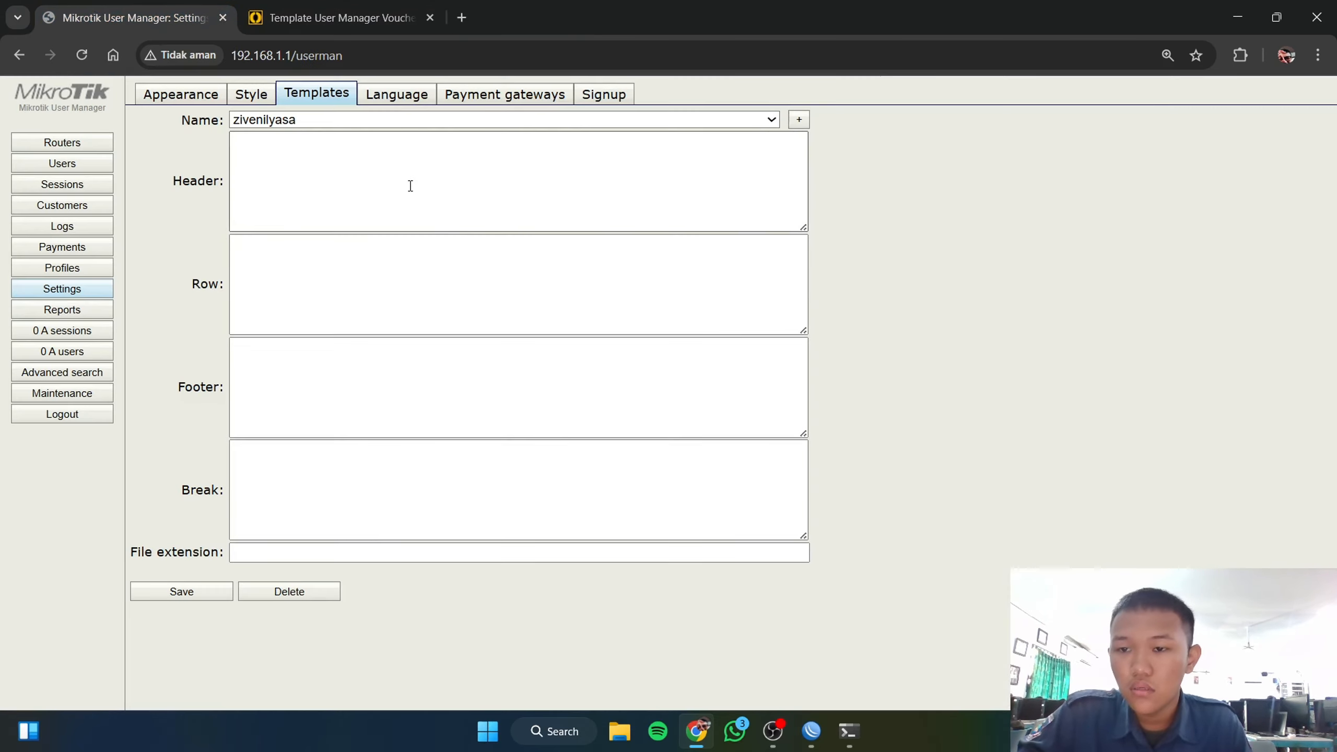
left_click(416, 213)
key("ctrl+v")
Step: Back on the article, dismiss the ad and select the Row code
left_click(342, 17)
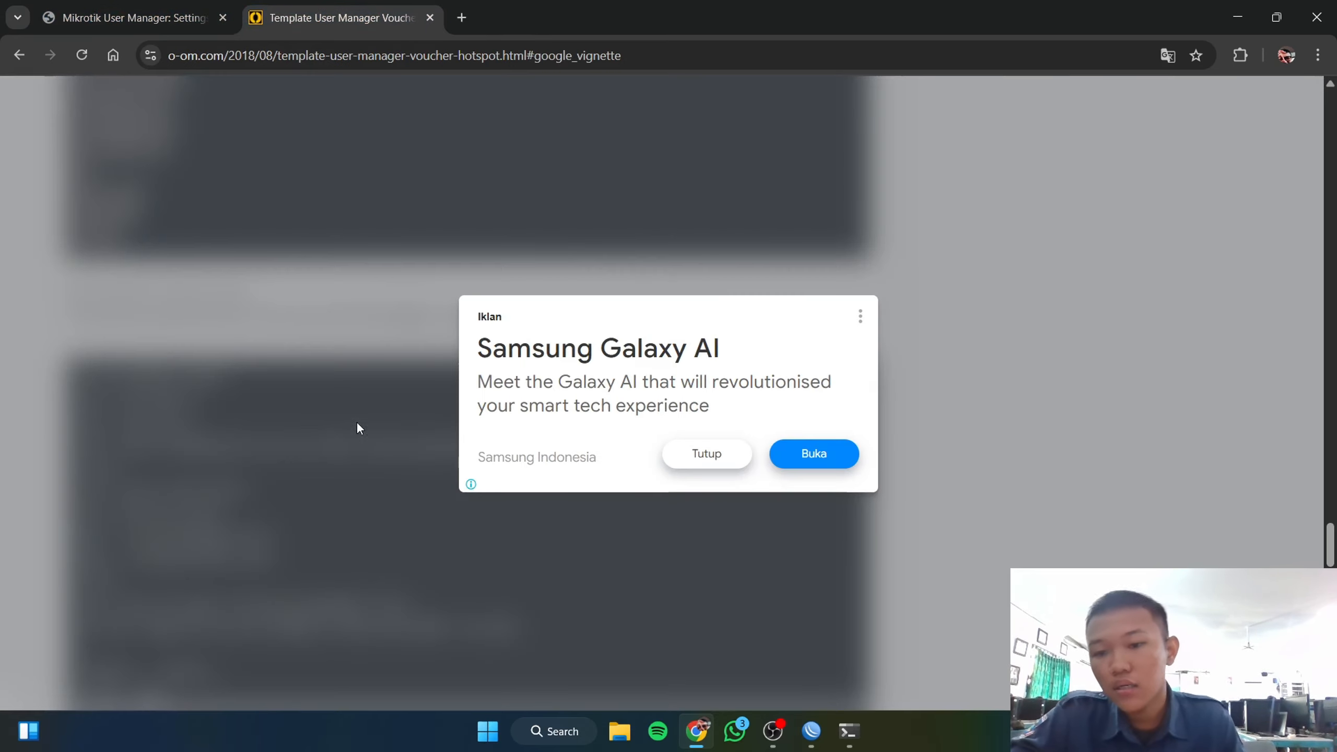
left_click(703, 451)
scroll(112, 218, "down", 3)
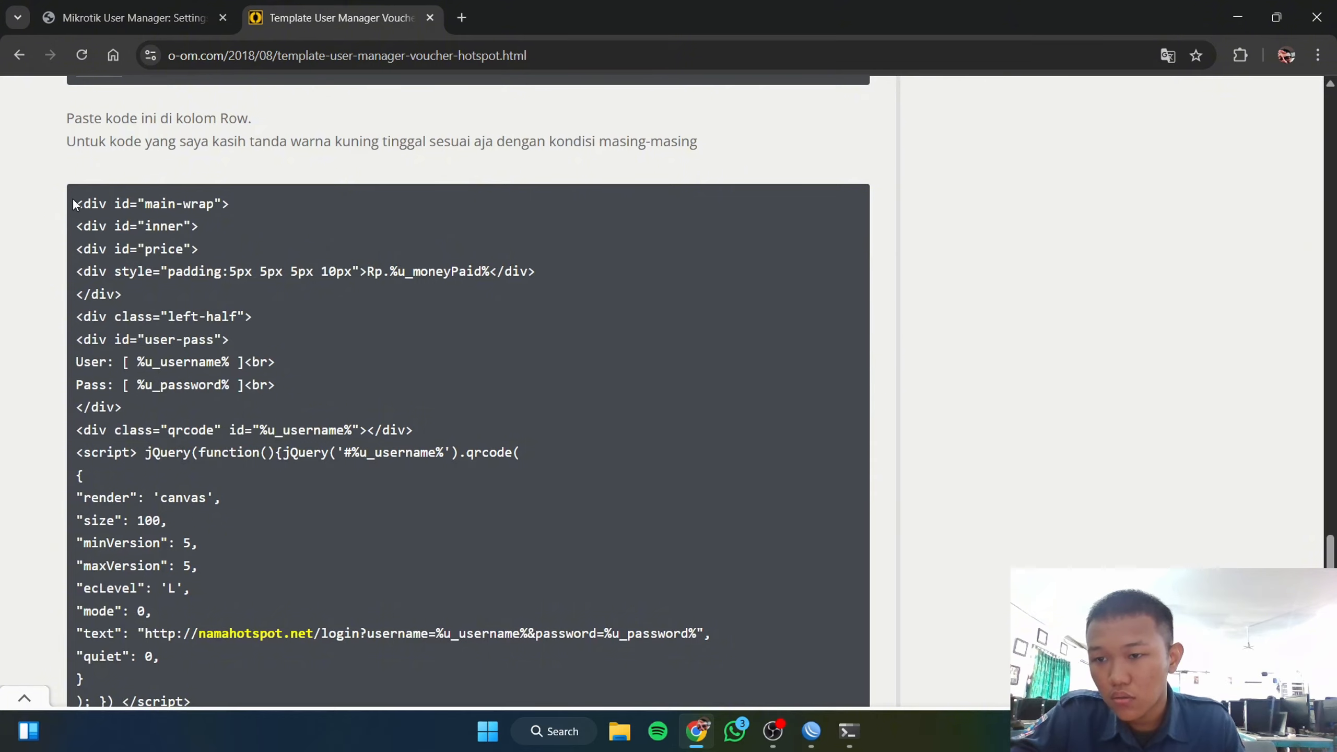
left_click_drag(77, 199, 257, 535)
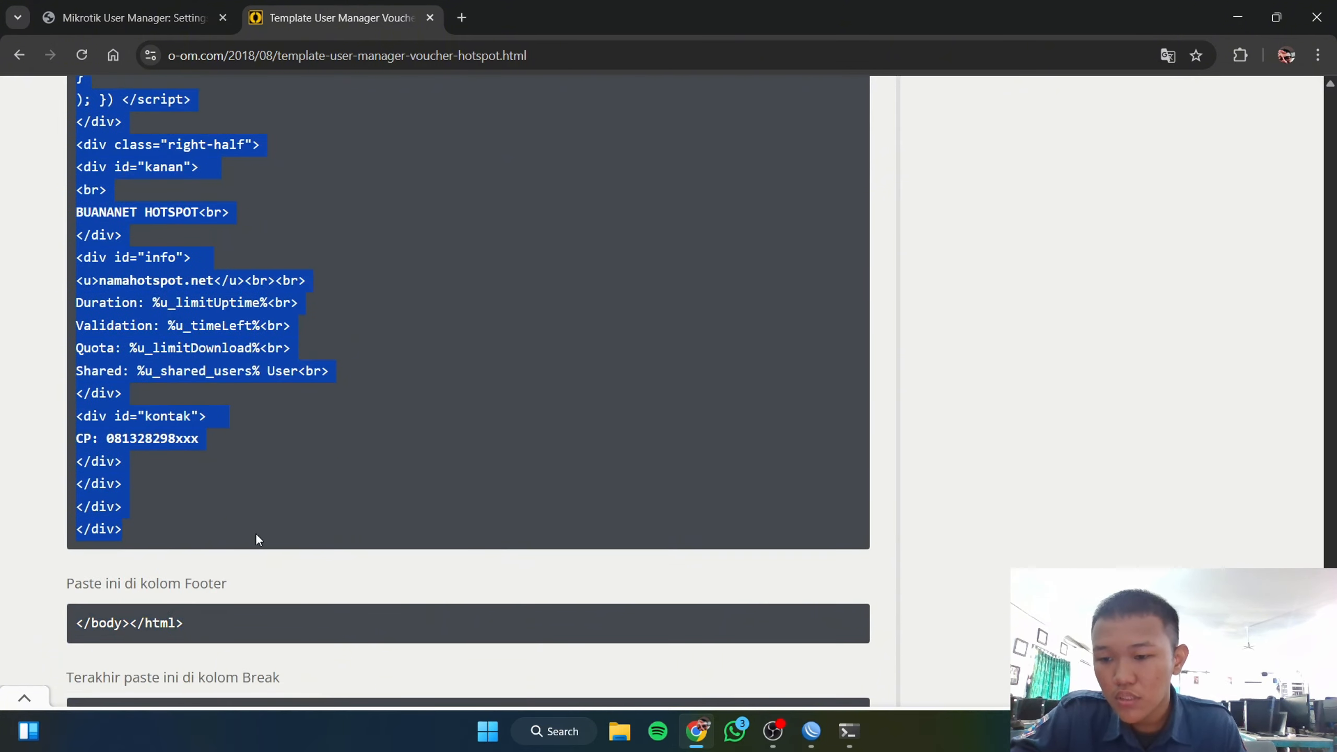
Step: Open Notepad, discard the old main-wrap note, and start a fresh empty note
left_click(487, 731)
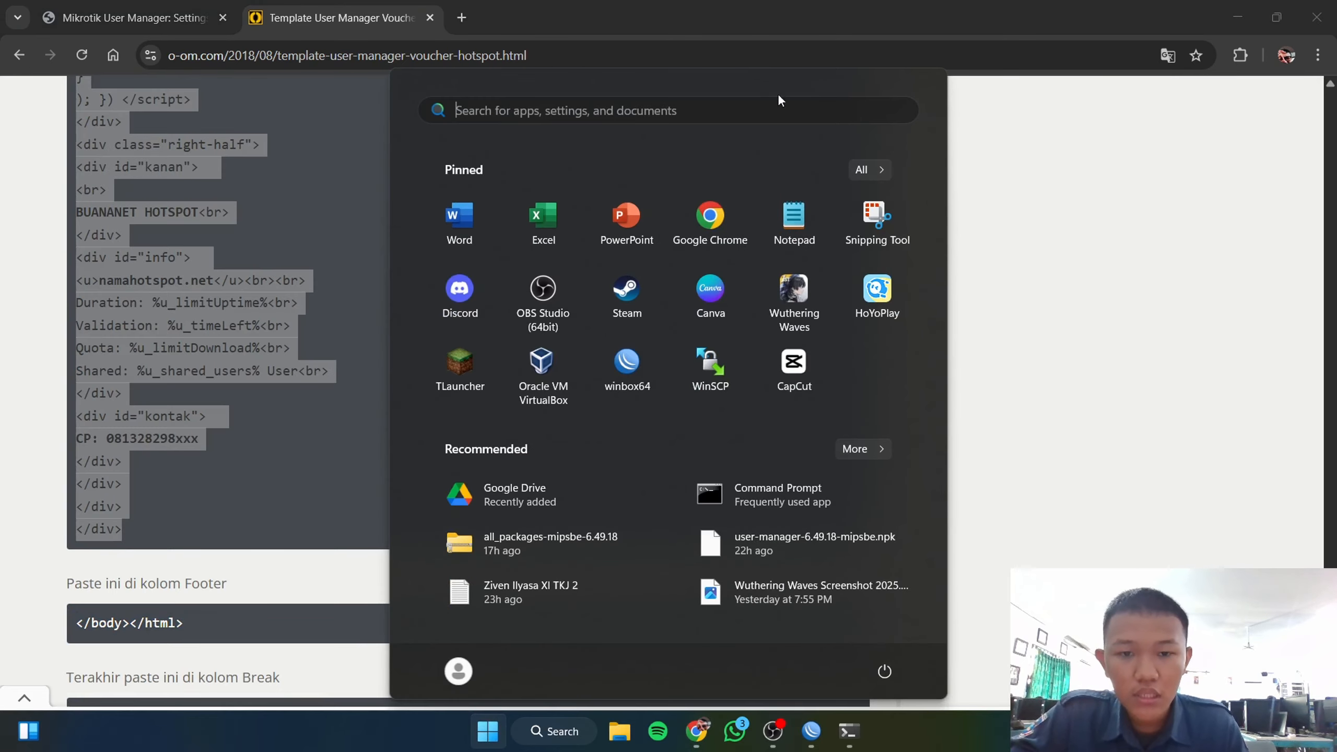
left_click(812, 222)
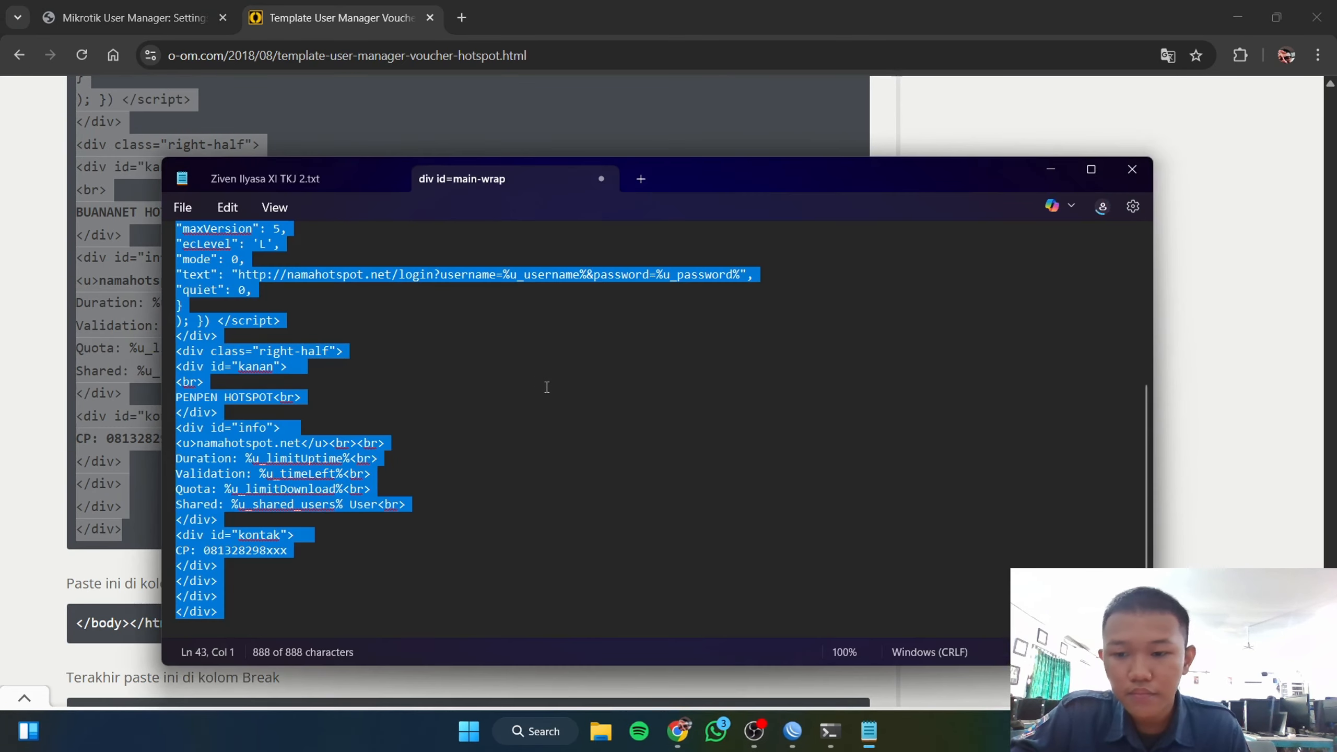
left_click(601, 180)
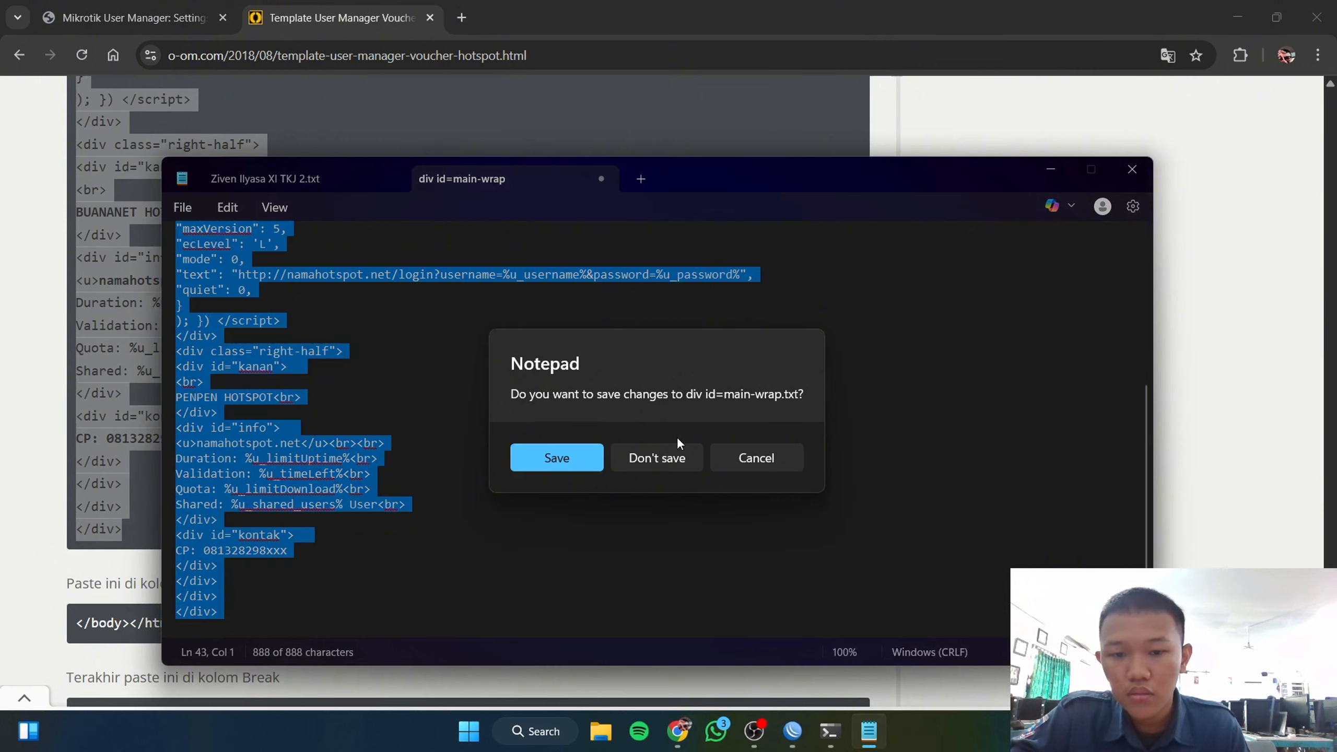
left_click(640, 456)
left_click(427, 179)
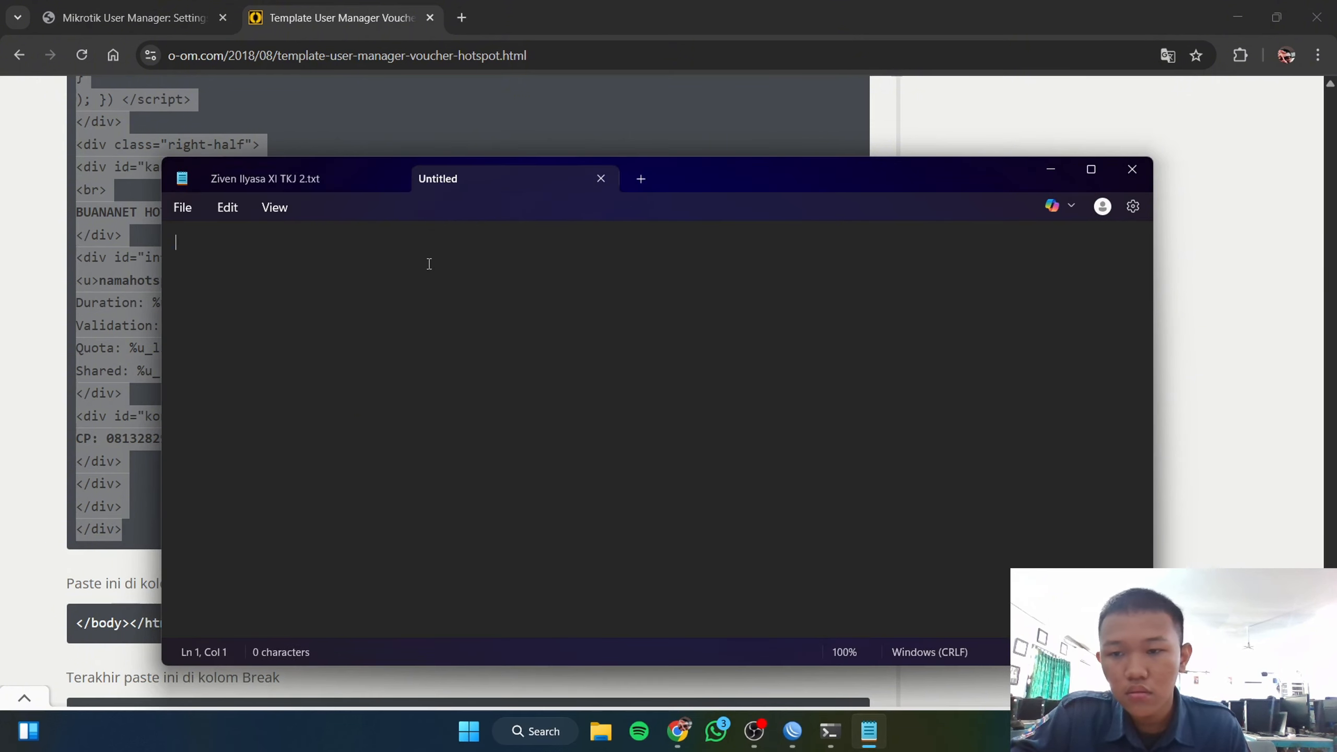
Step: Paste the Row code, replace BUANANET in the hotspot title with the author's name, and select all
key("ctrl+v")
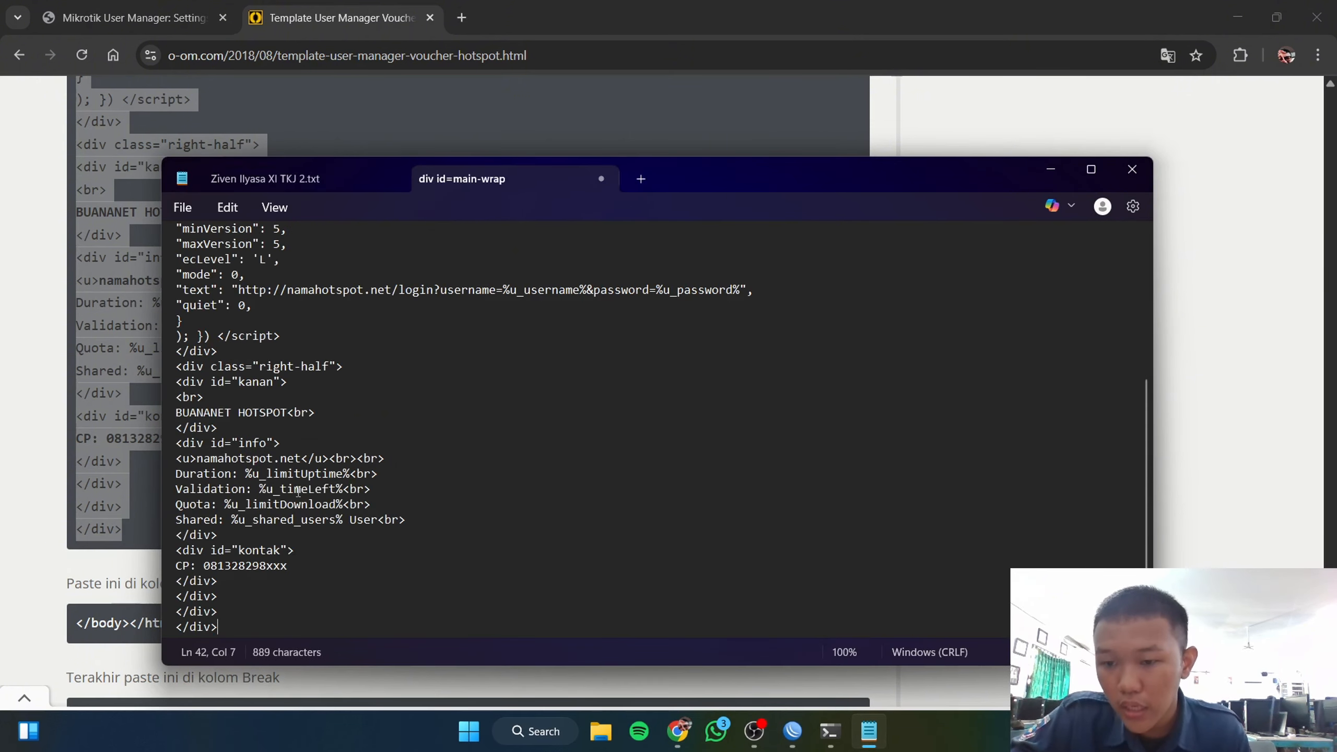
scroll(298, 491, "up", 2)
scroll(207, 419, "down", 2)
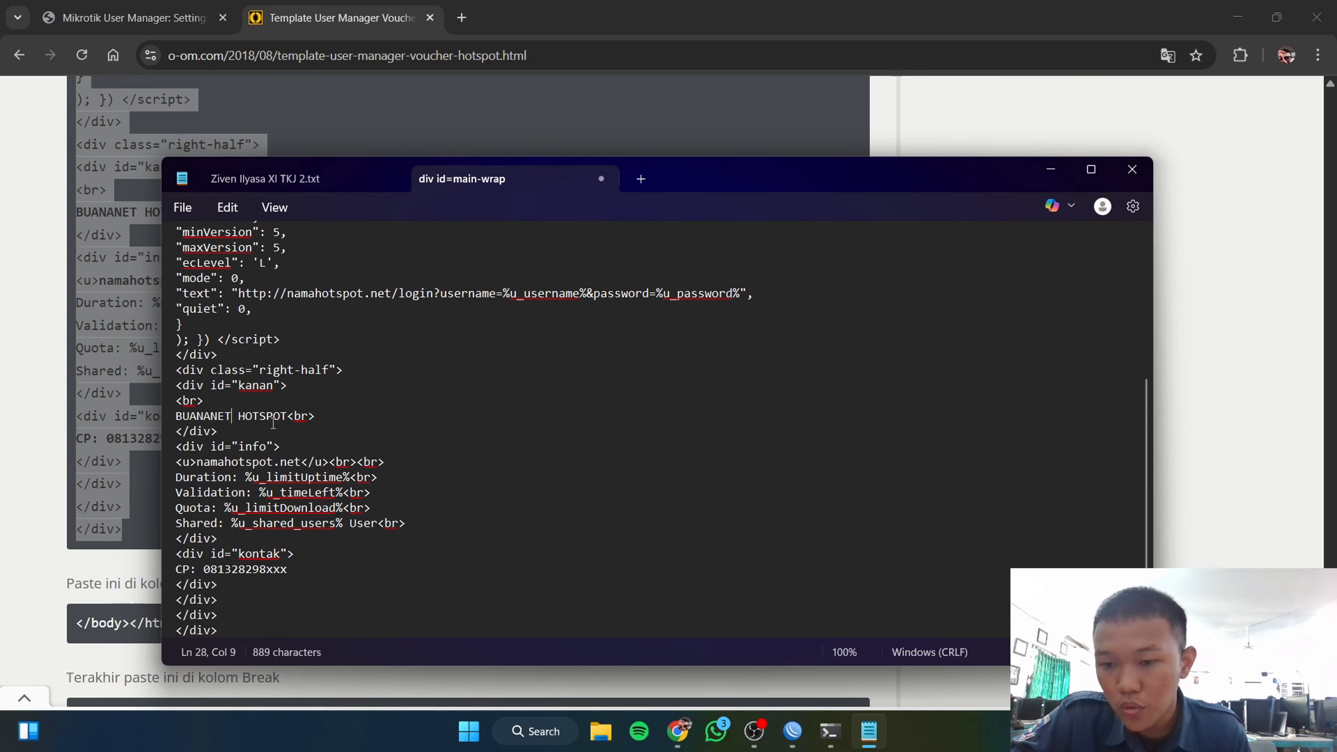
key("BackSpace")
key("BackSpace")
key("BackSpace")
key("BackSpace")
key("BackSpace")
key("BackSpace")
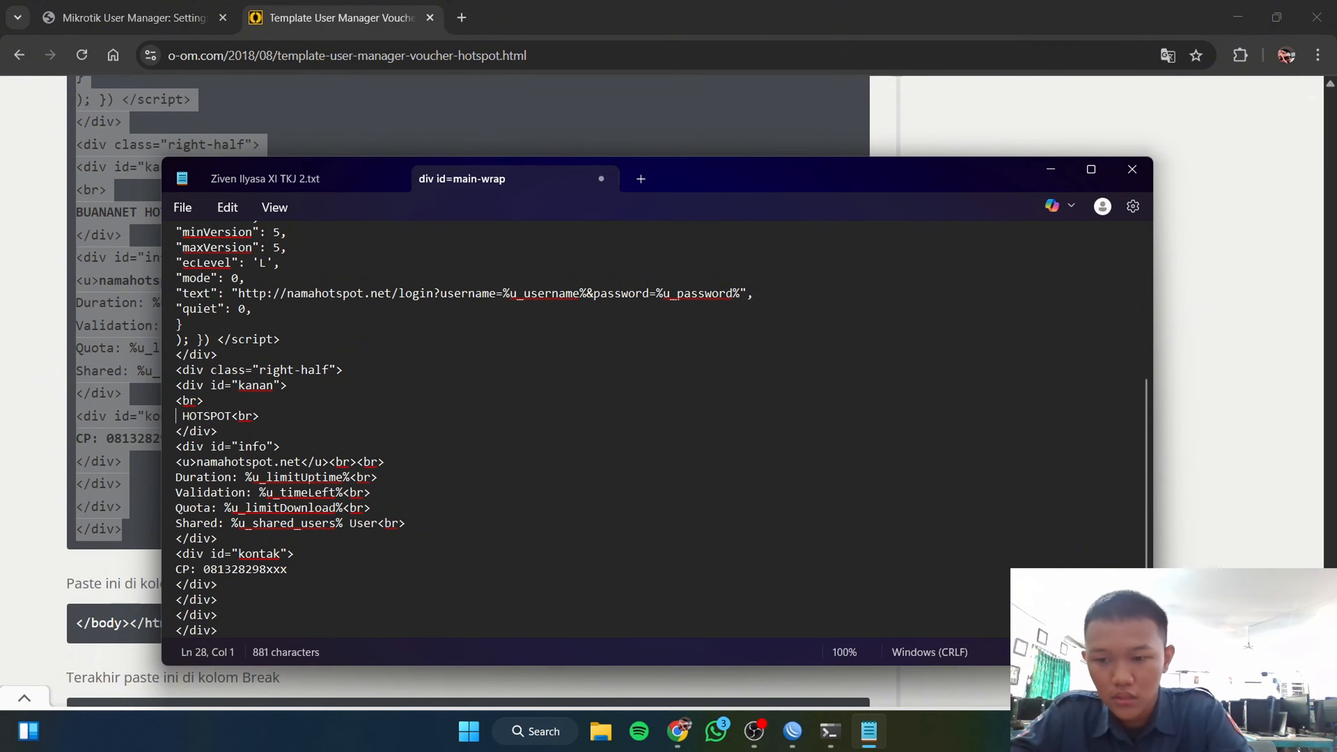
type("ZIVE")
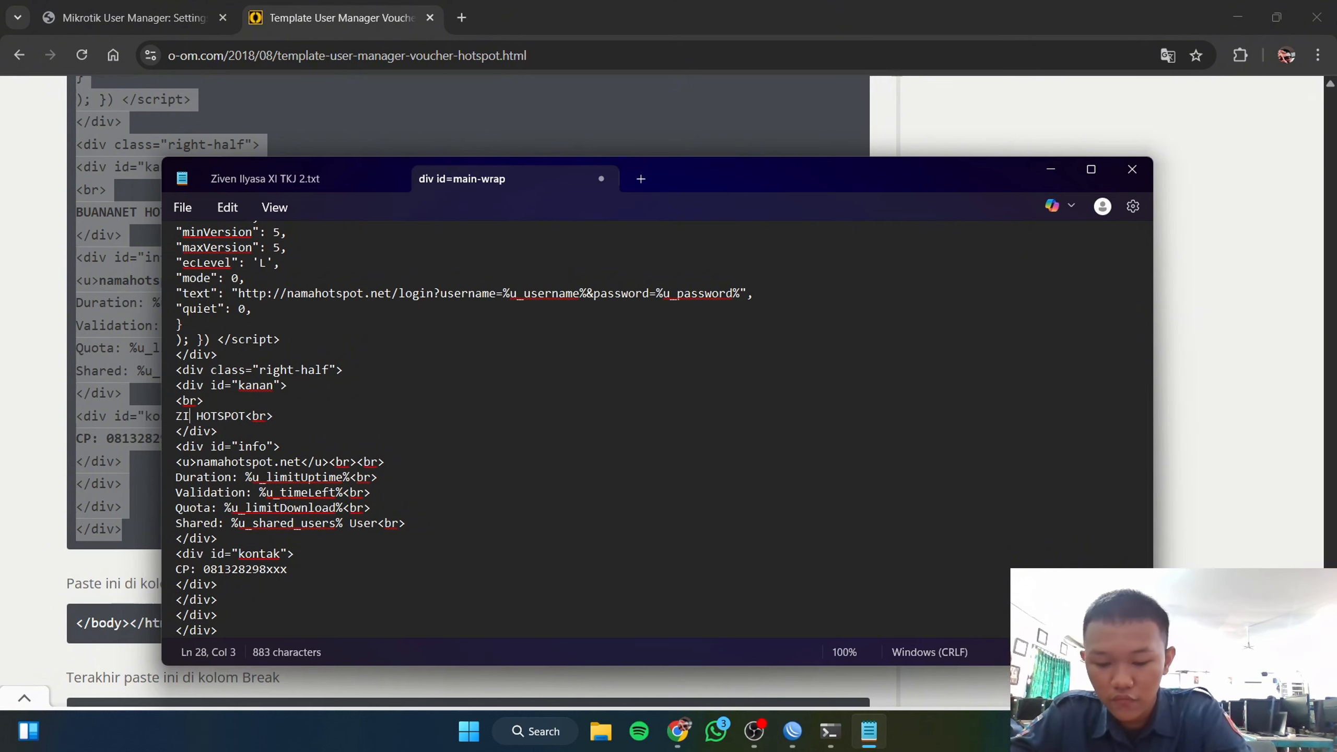
type("N")
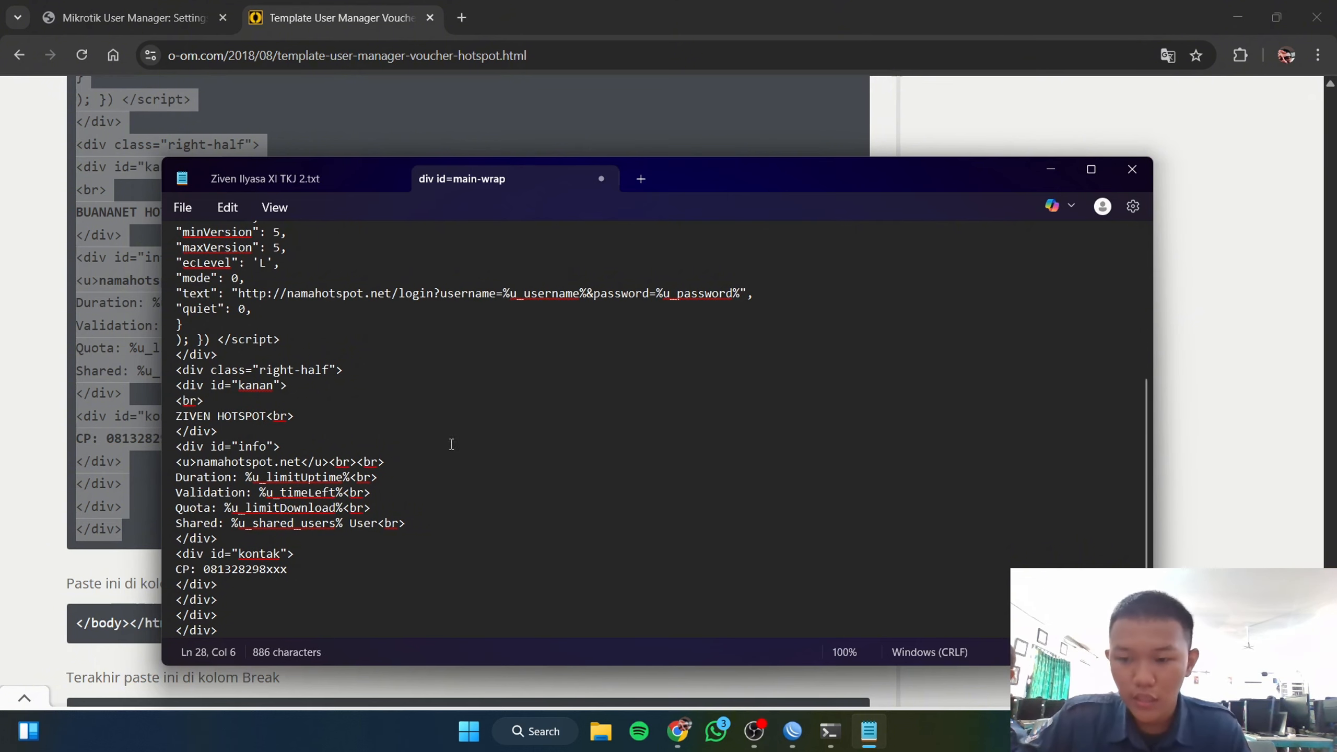
key("ctrl+a")
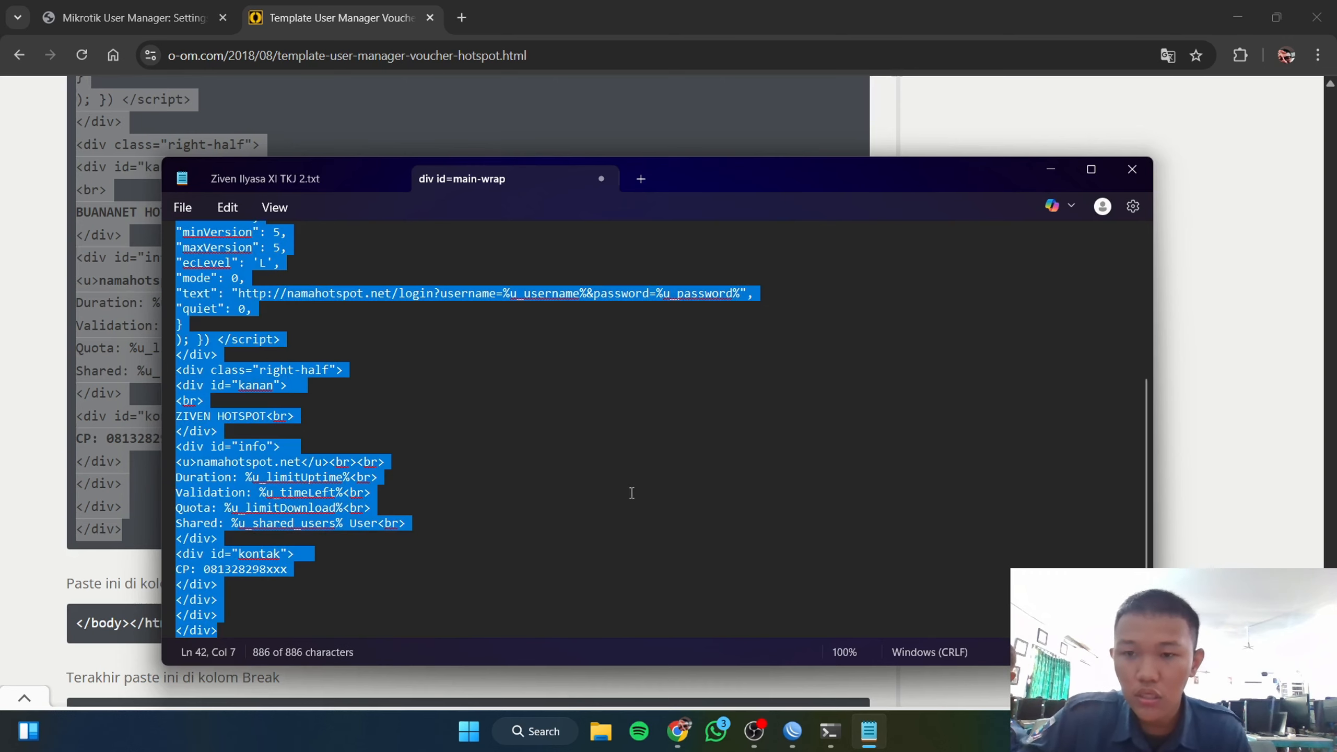
Step: Paste the edited code into the Row field and </body></html> into the Footer field
left_click(129, 26)
left_click(380, 304)
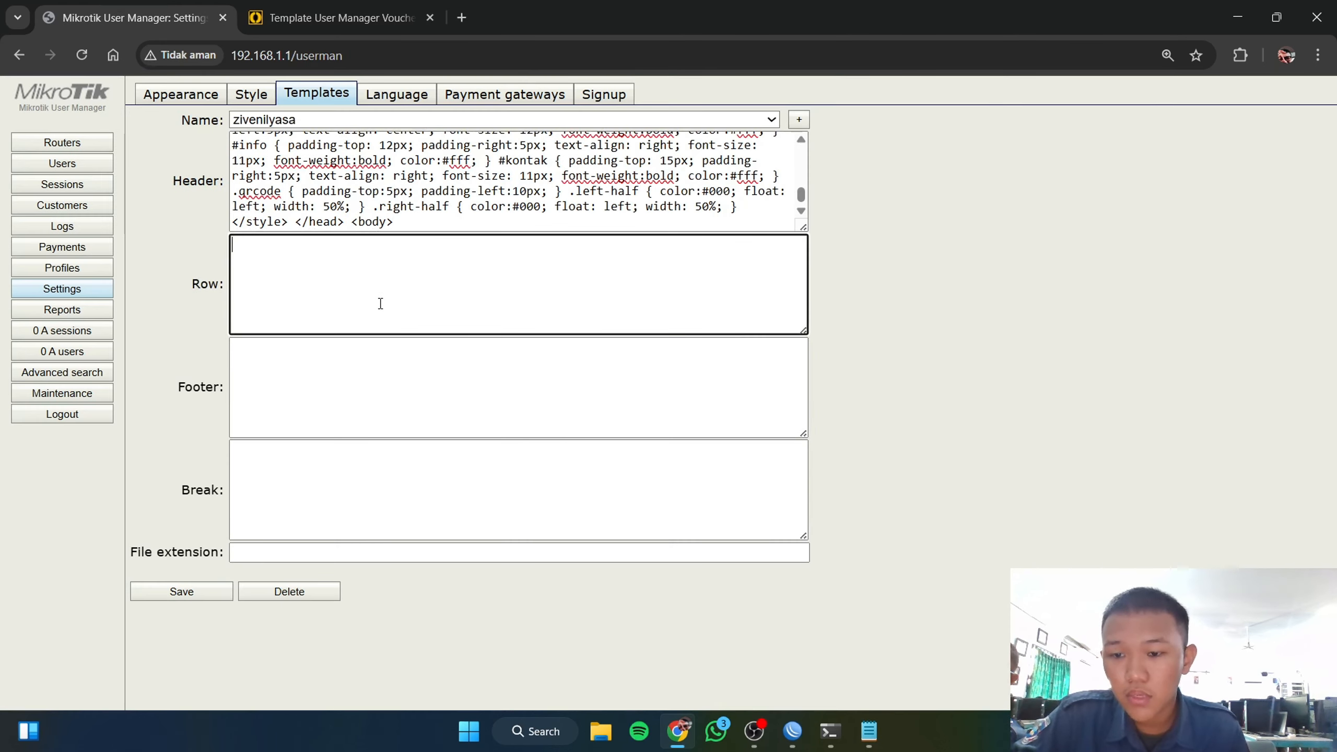
key("ctrl+v")
left_click(337, 17)
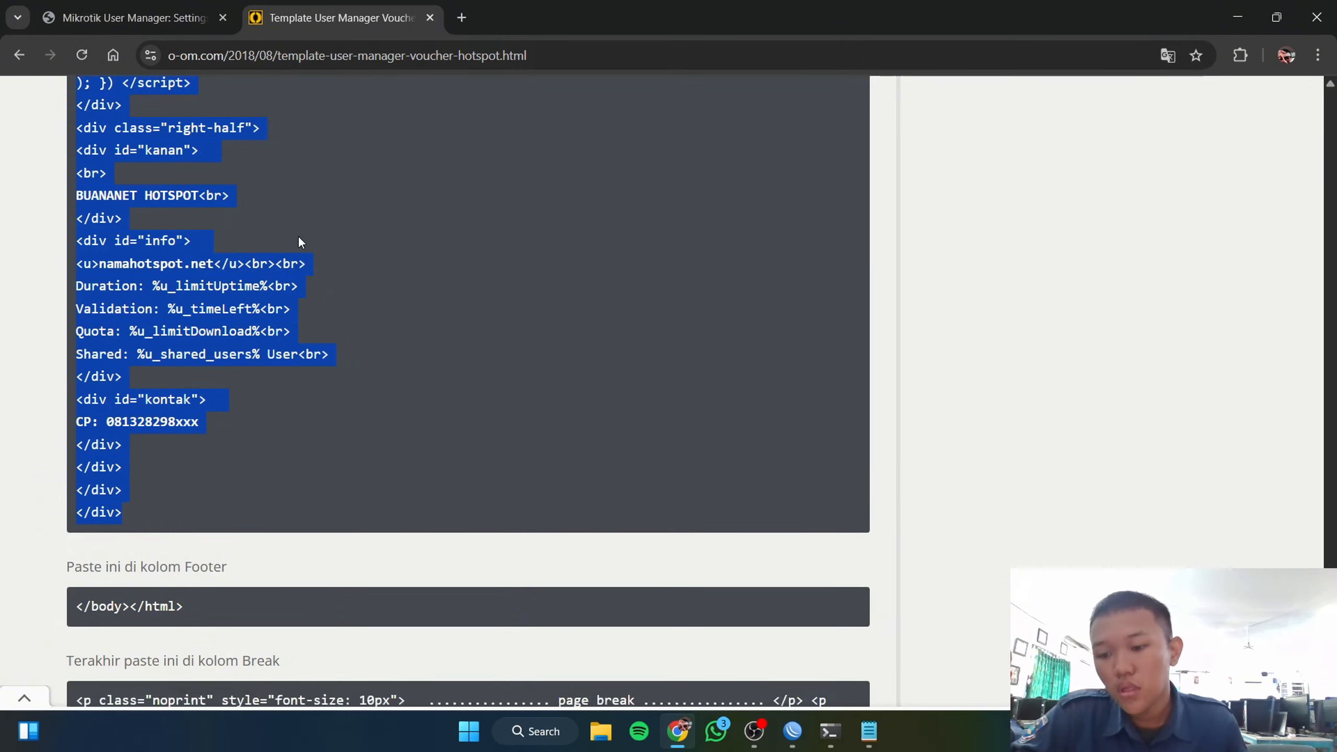
scroll(162, 322, "down", 4)
left_click_drag(192, 365, 77, 362)
key("ctrl+c")
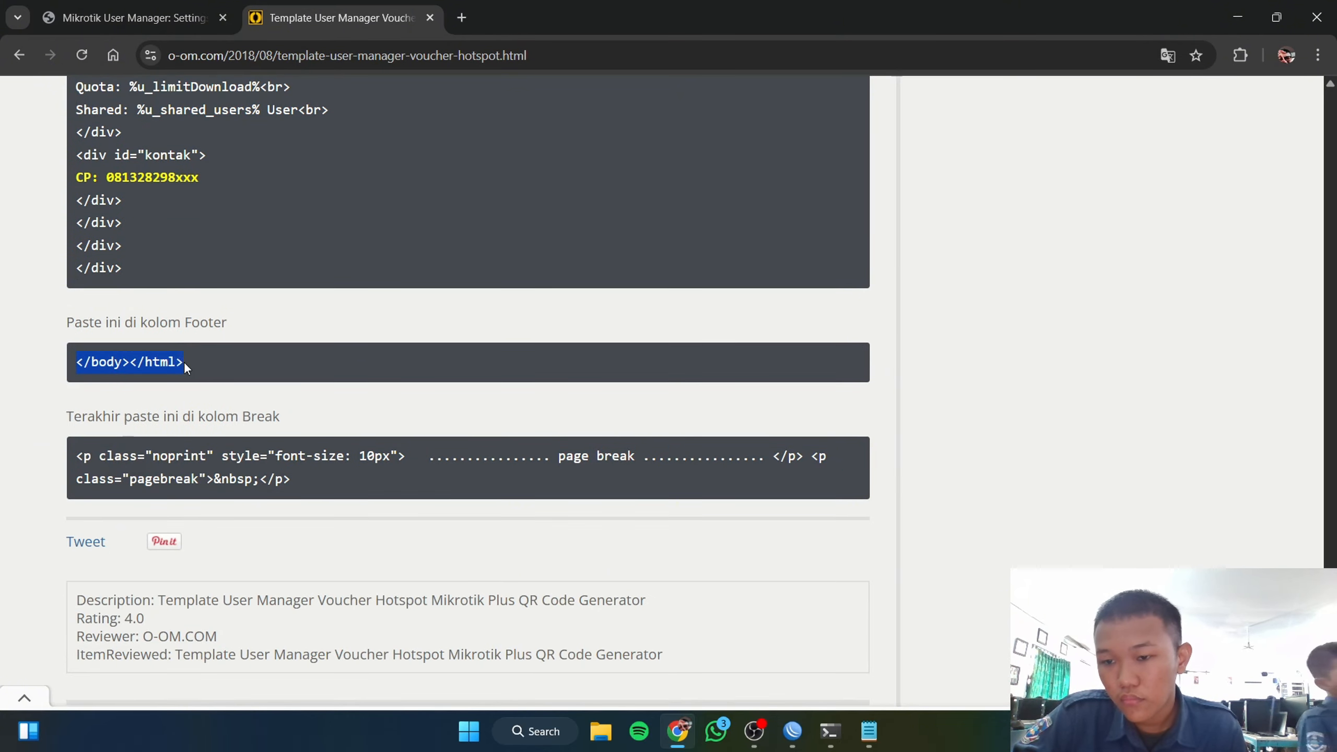
left_click(132, 17)
left_click(333, 388)
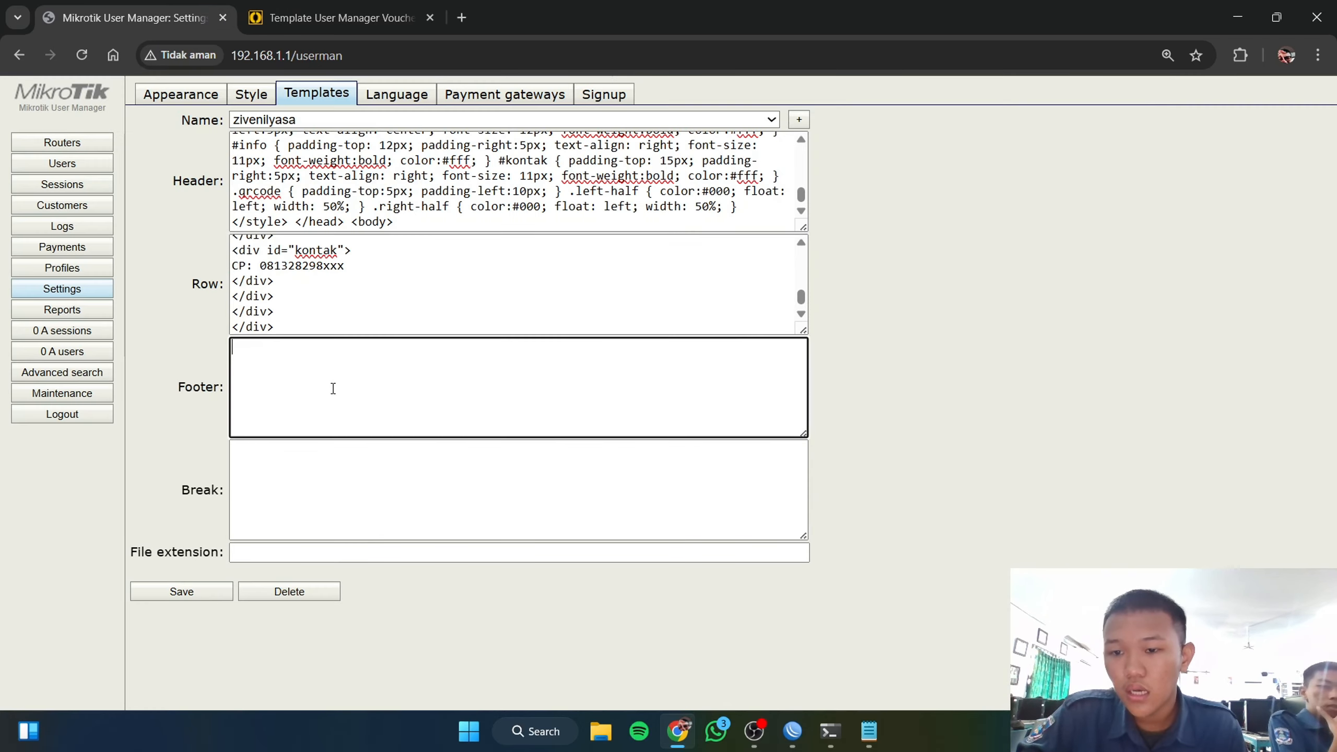
key("ctrl+v")
Step: Copy the page-break code into the Break field and save the template
left_click(316, 17)
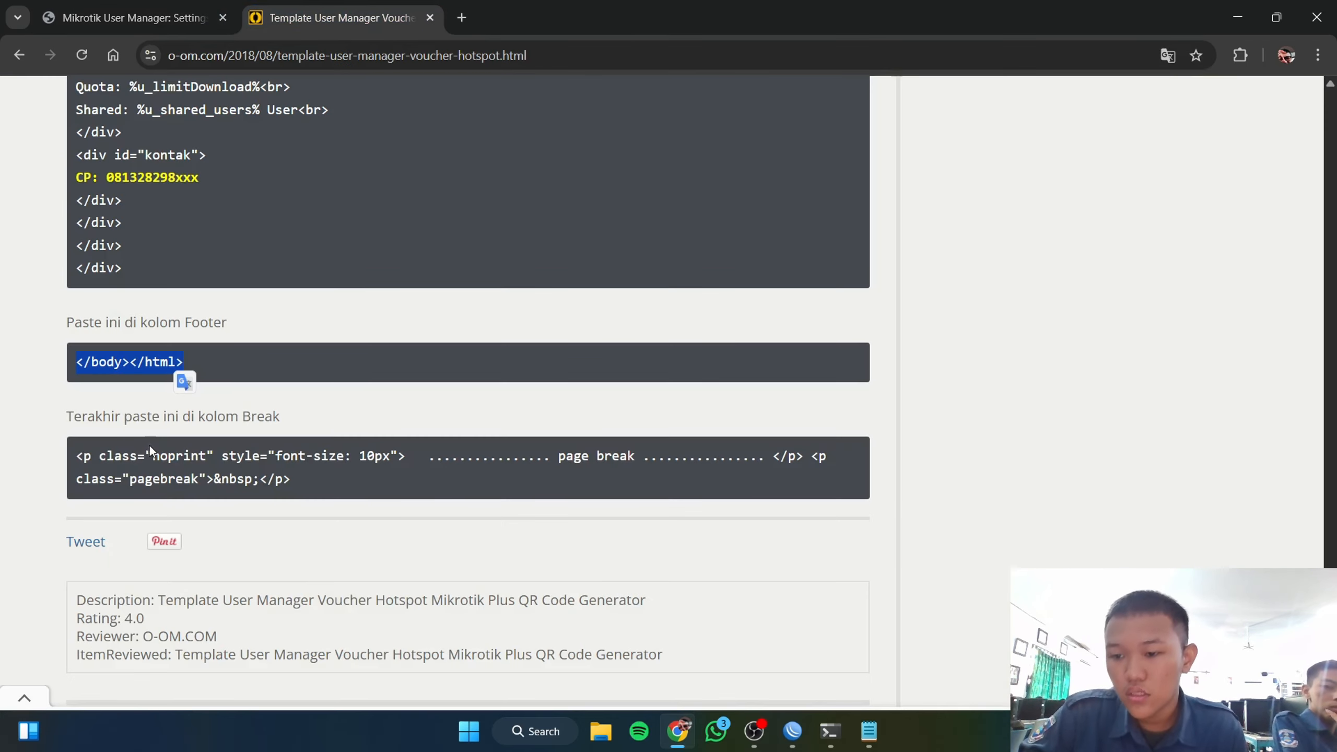
left_click_drag(76, 459, 284, 482)
key("ctrl+c")
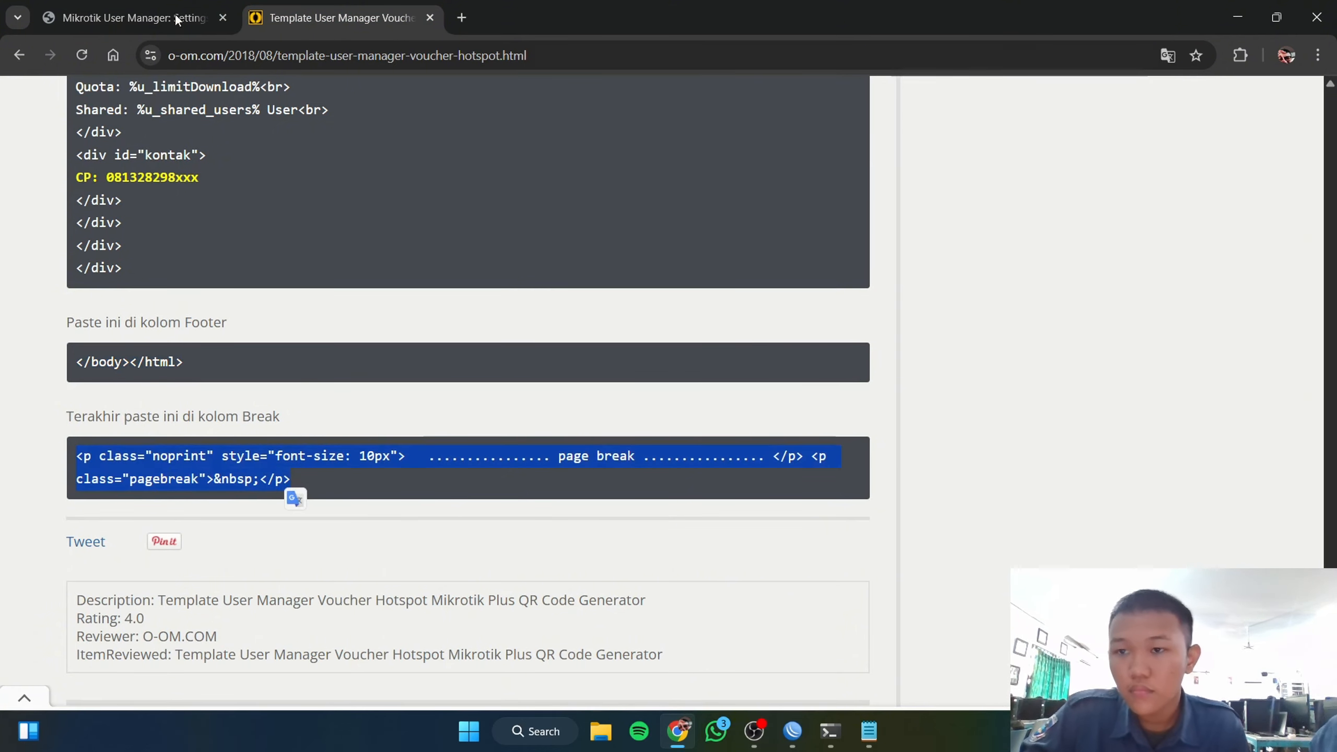
left_click(132, 17)
left_click(391, 518)
key("ctrl+v")
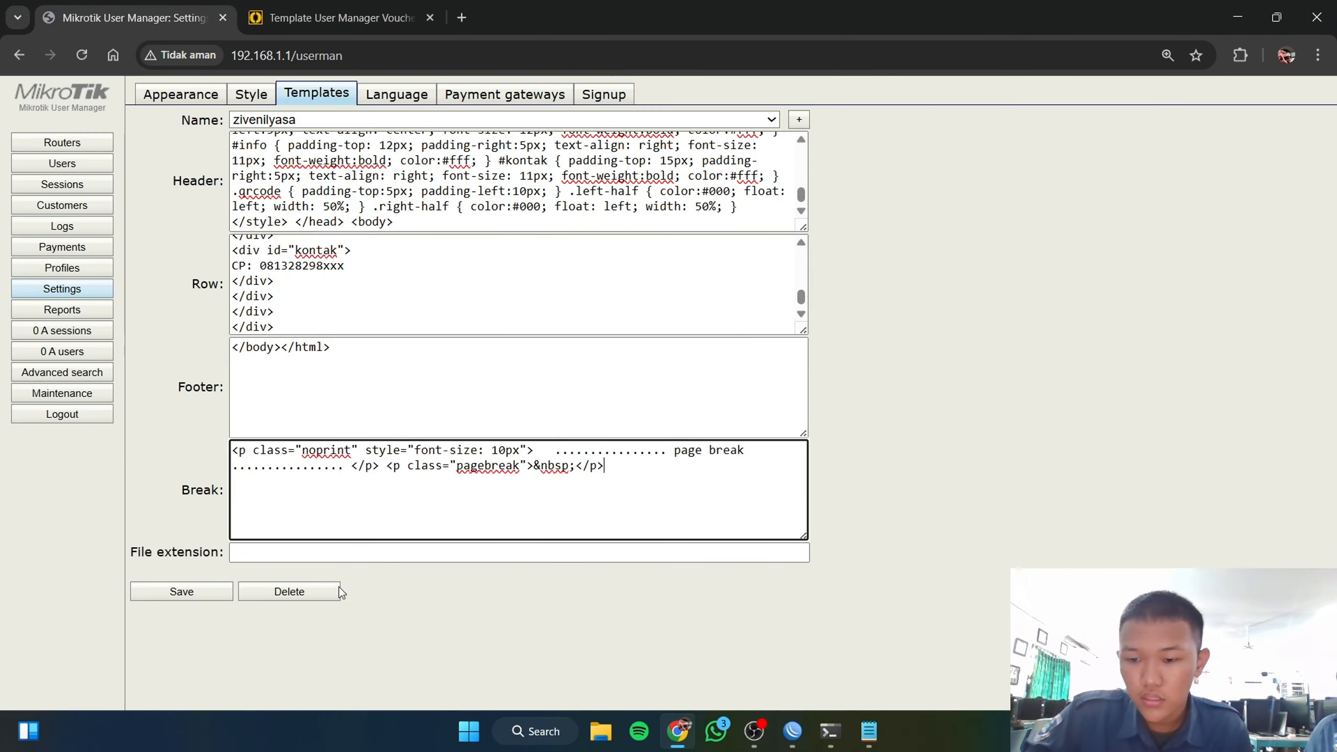
left_click(208, 597)
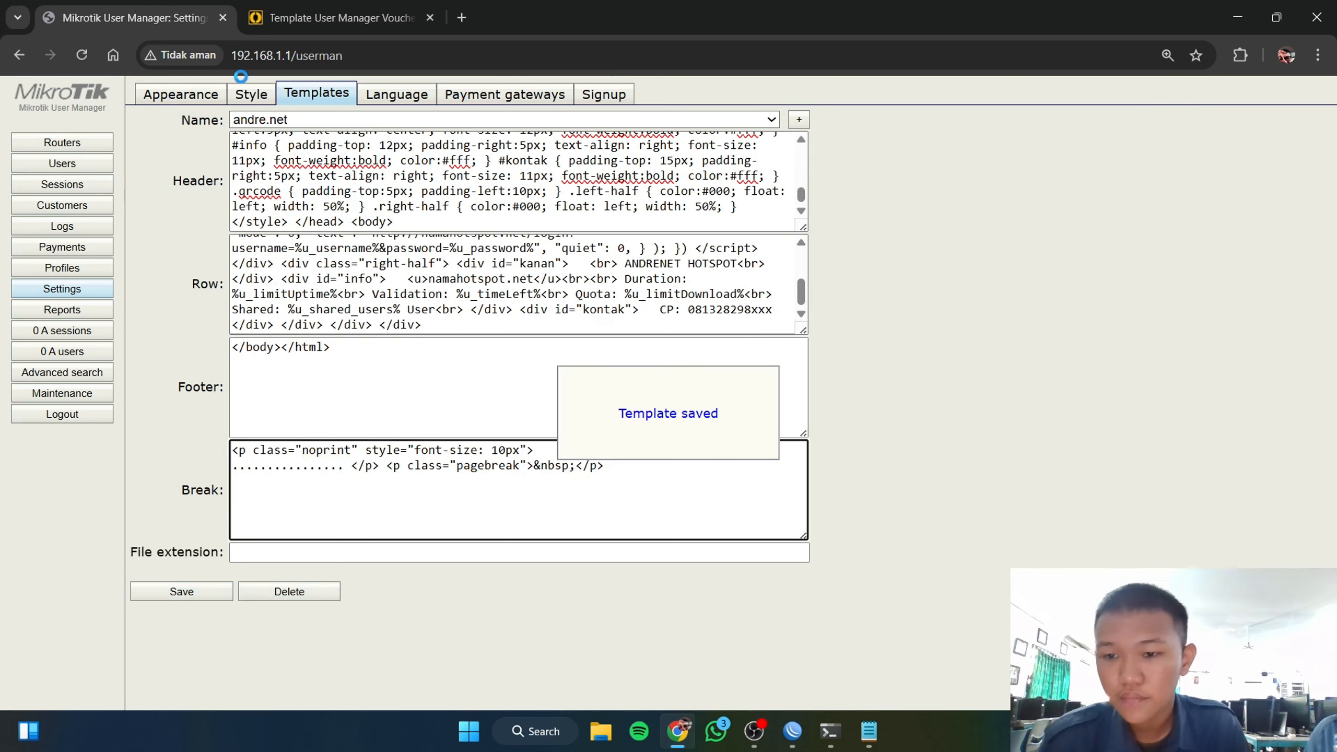
Step: Delete the mario, andre.net, mingyu and ndre.net templates in Settings' Templates
left_click(87, 169)
left_click(265, 92)
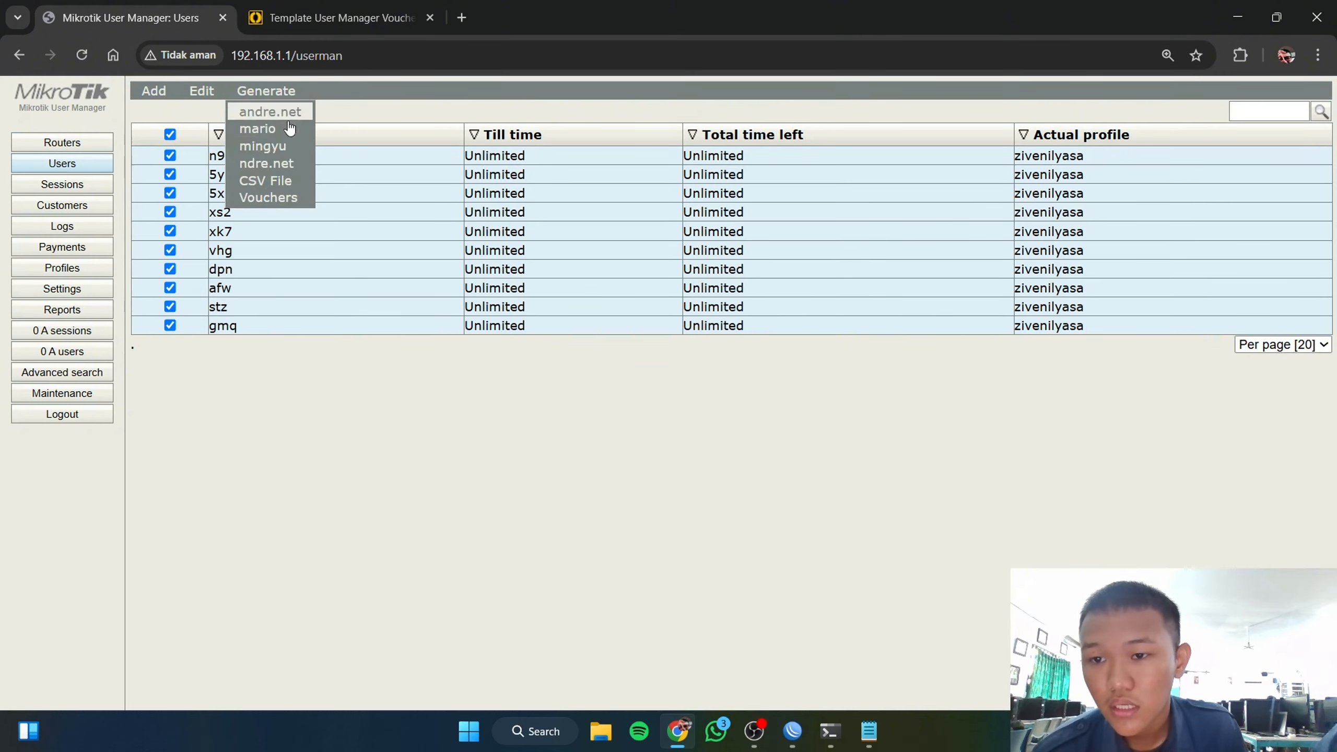
left_click(79, 291)
left_click(772, 122)
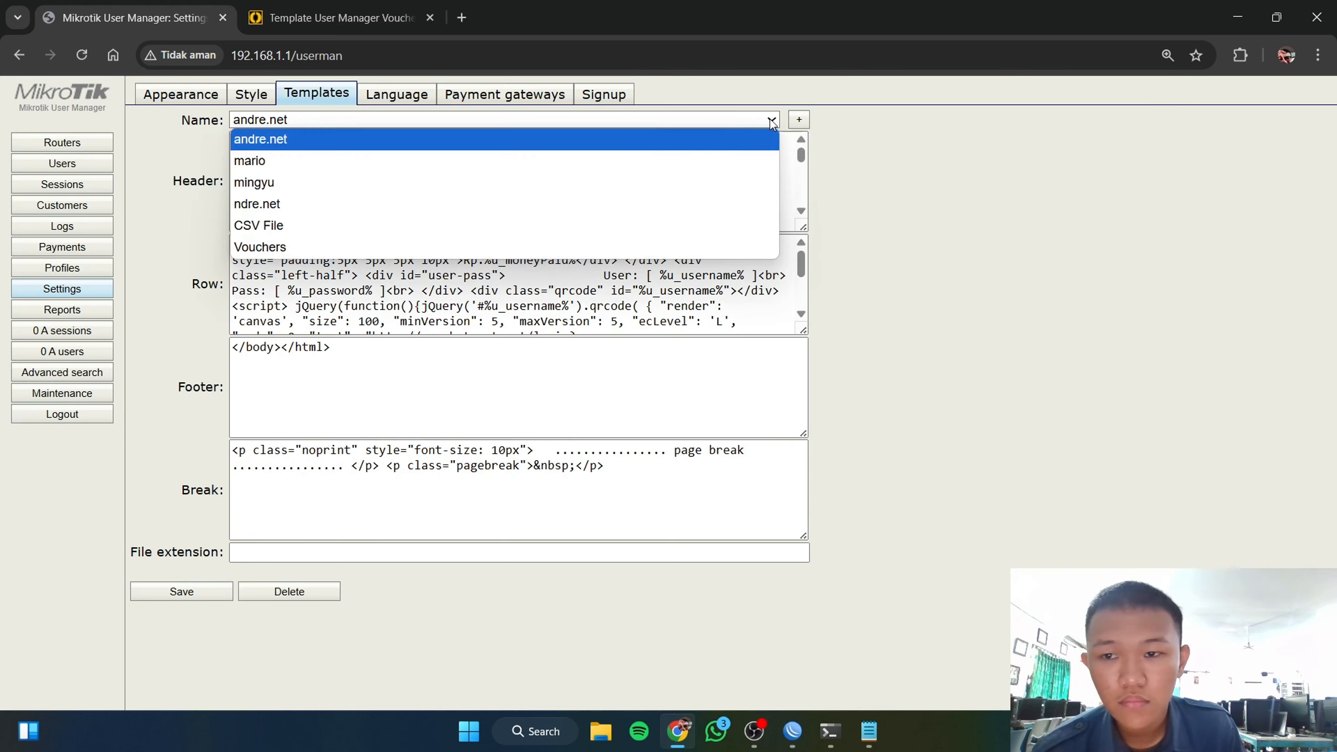
left_click(354, 153)
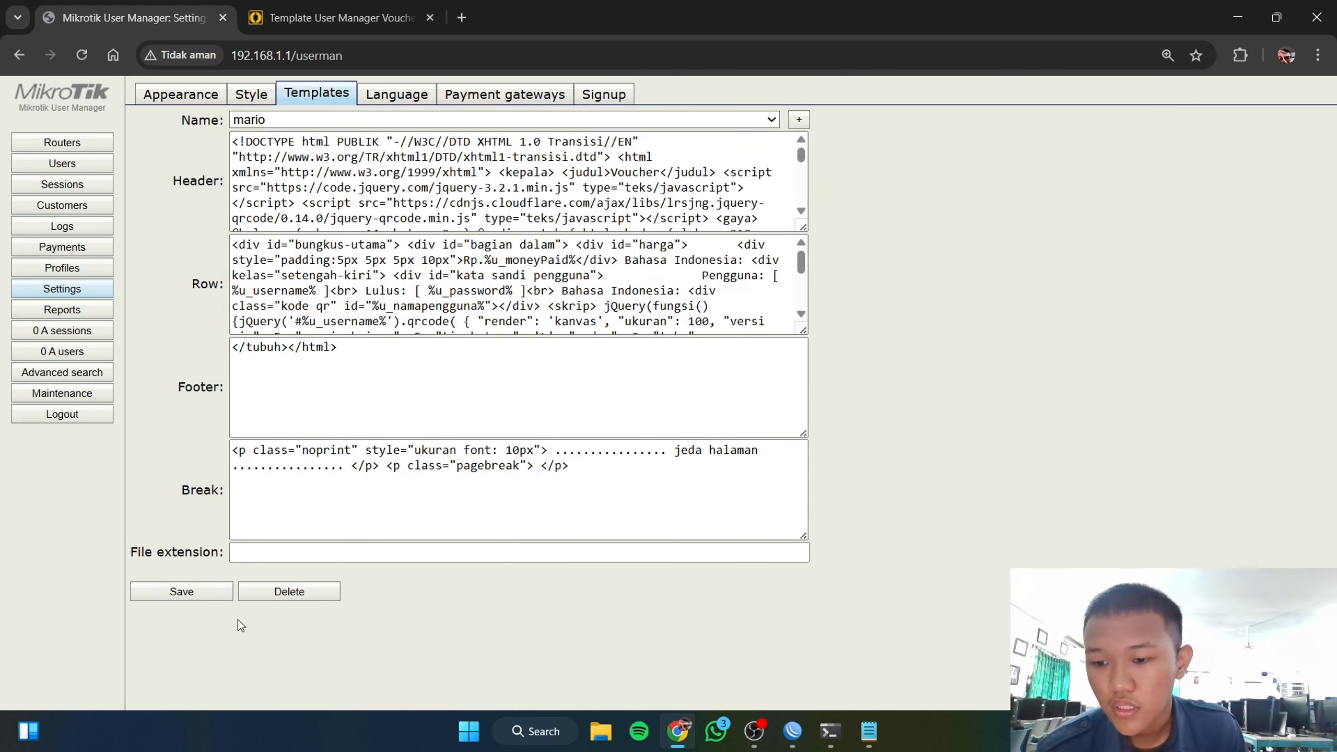
left_click(286, 592)
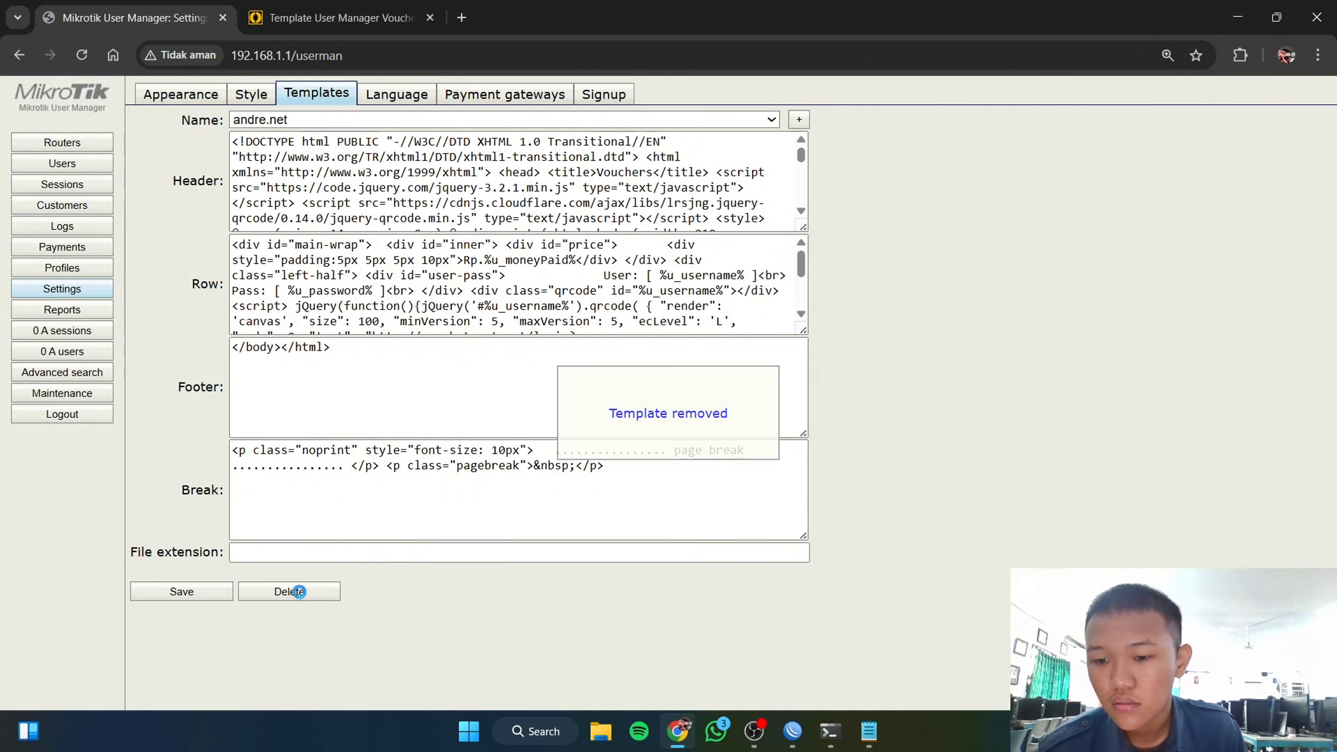
left_click(298, 591)
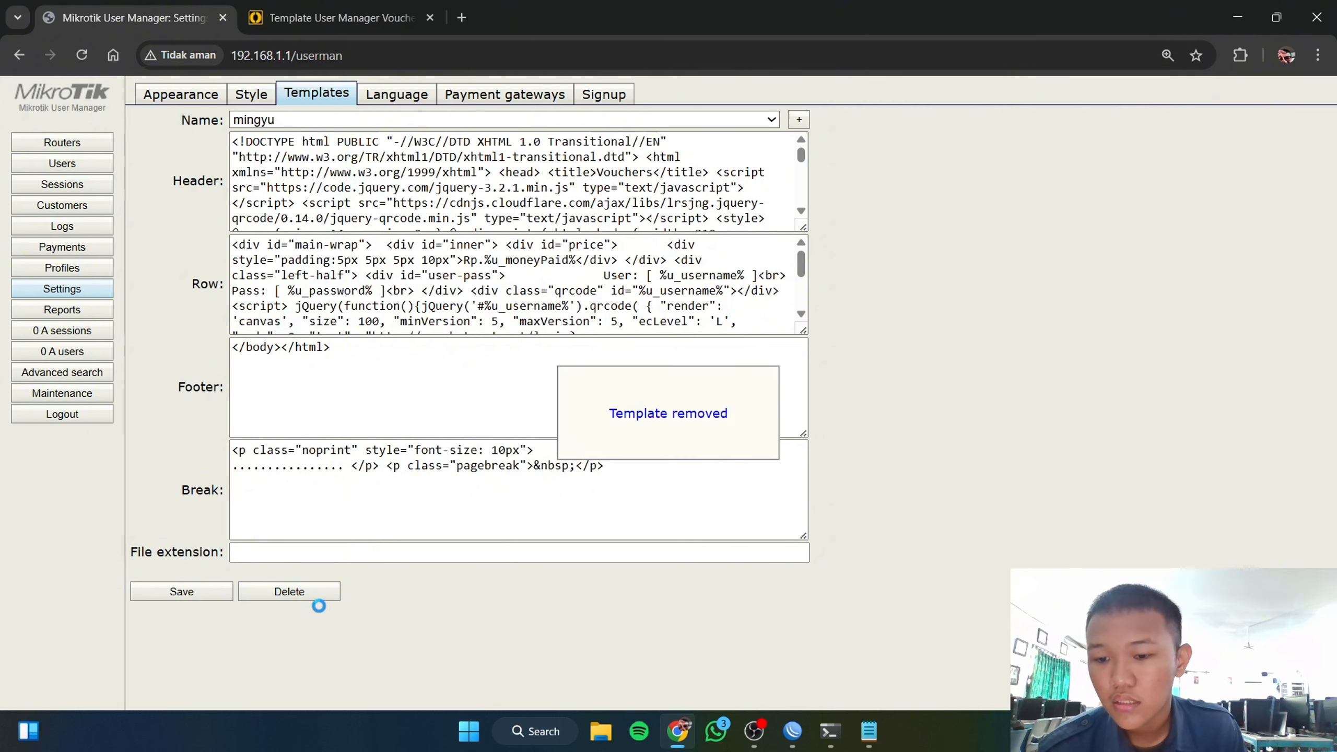
left_click(304, 593)
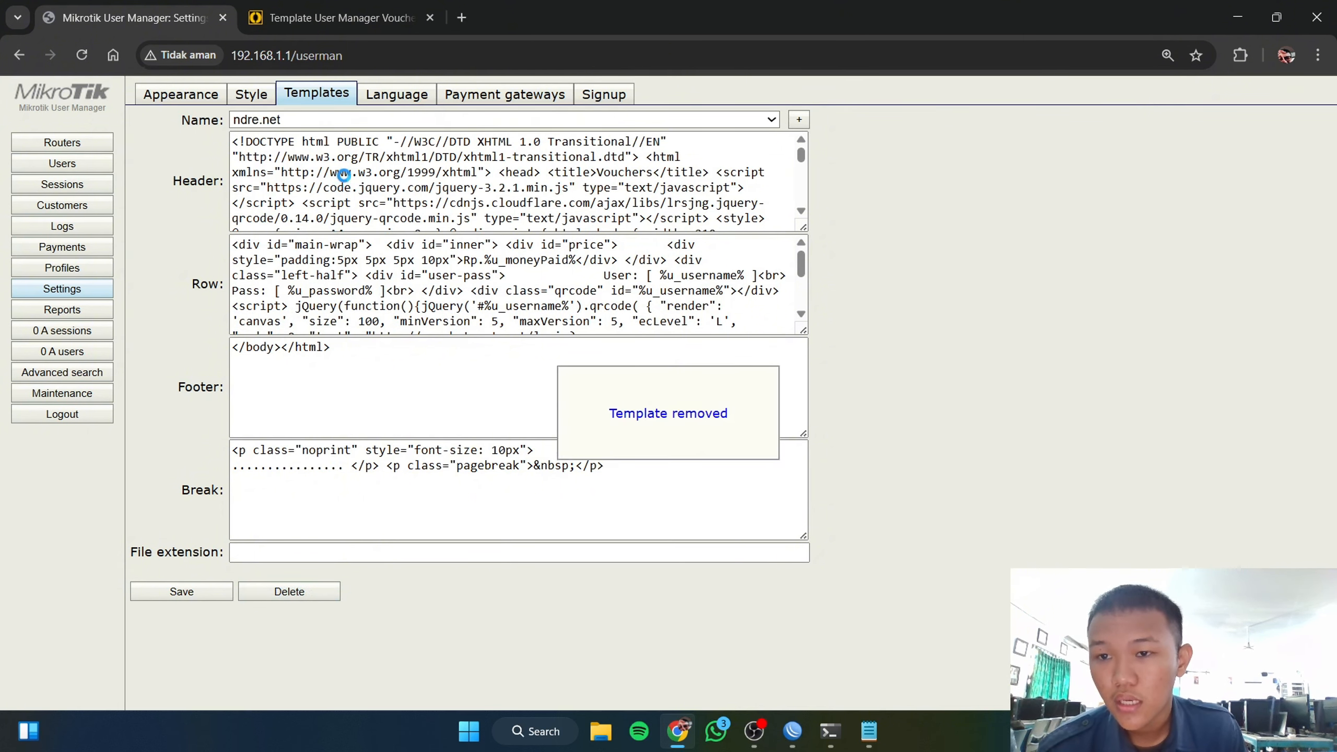
left_click(311, 591)
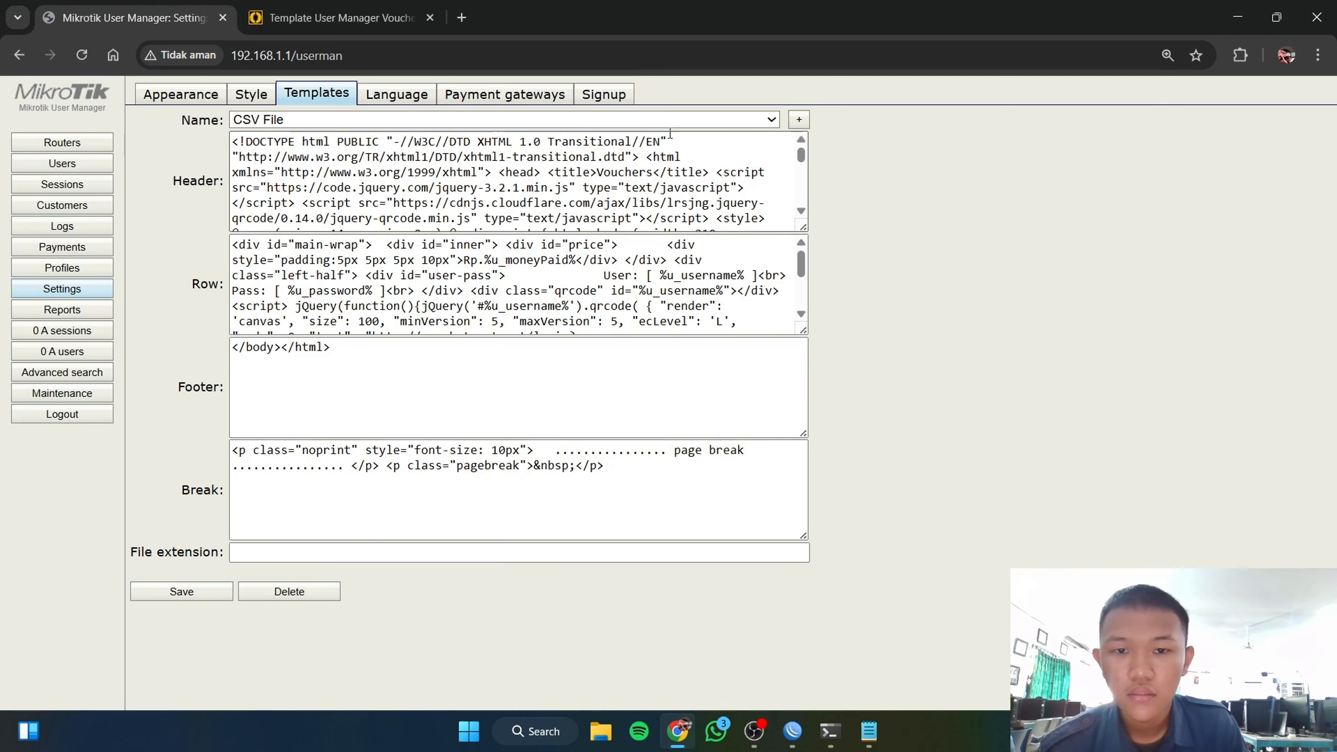
Step: Try creating the zivenilyasa template again and dismiss the already-exists error
left_click(611, 118)
left_click(529, 112)
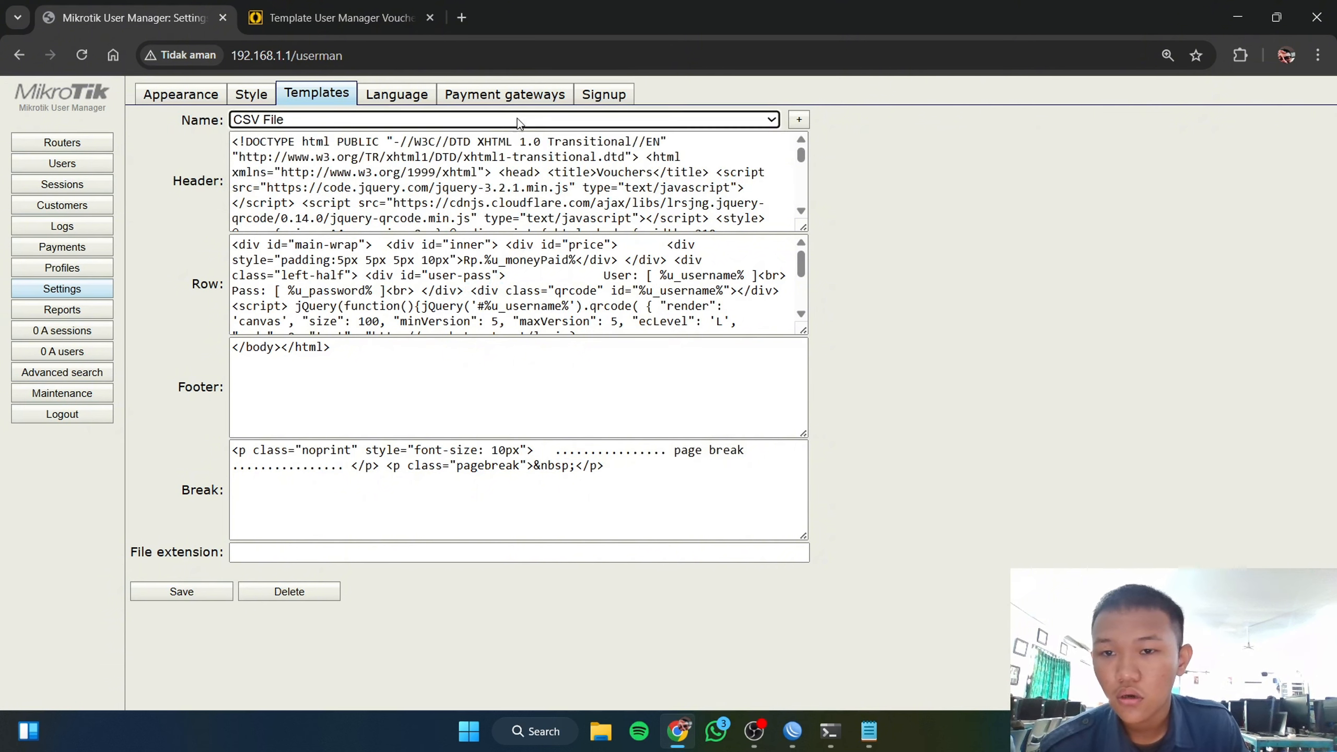
left_click(517, 118)
left_click(162, 276)
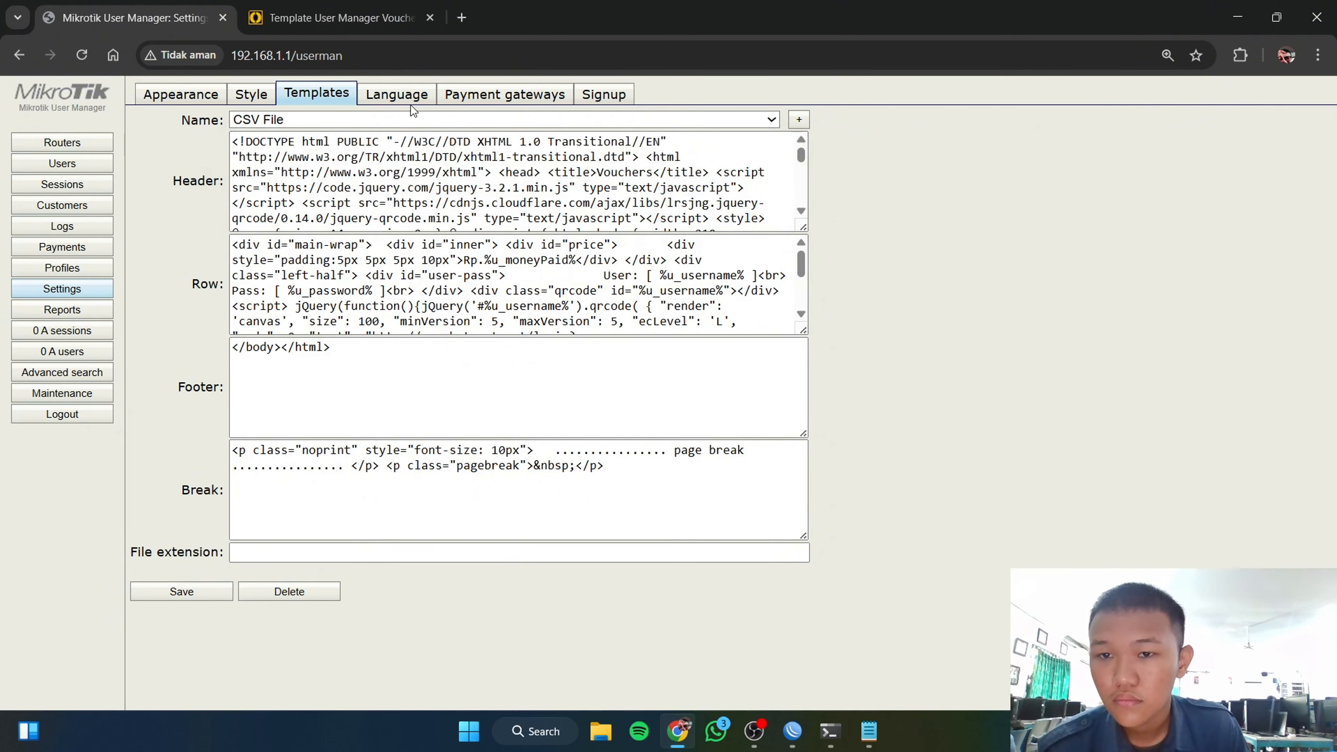
left_click(799, 119)
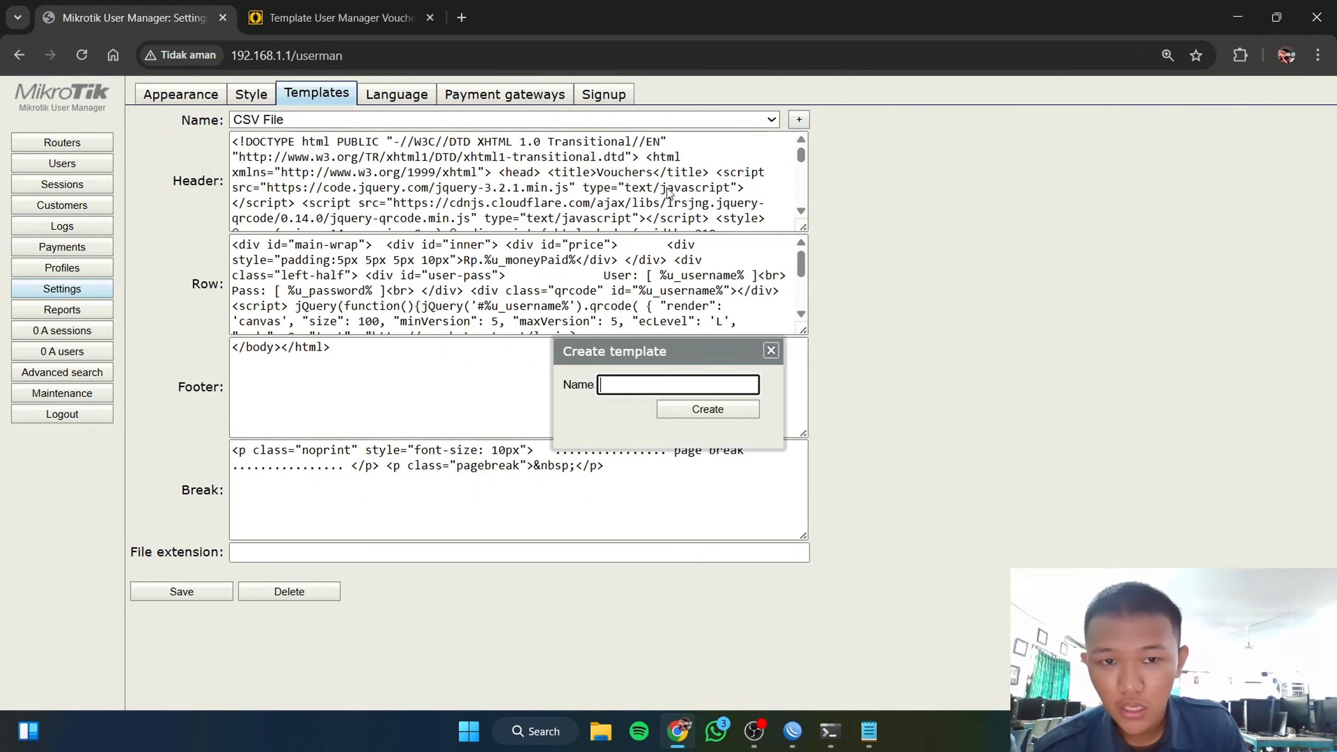
left_click(685, 409)
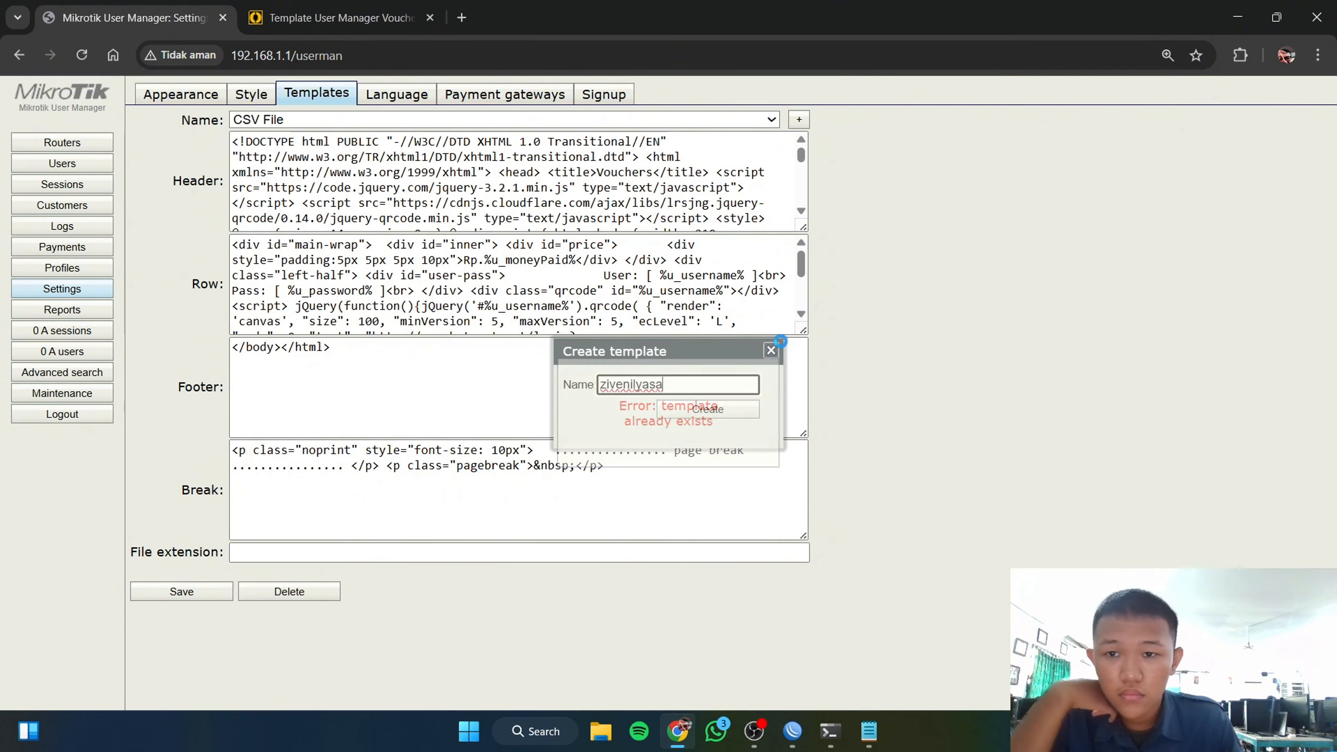
left_click(771, 351)
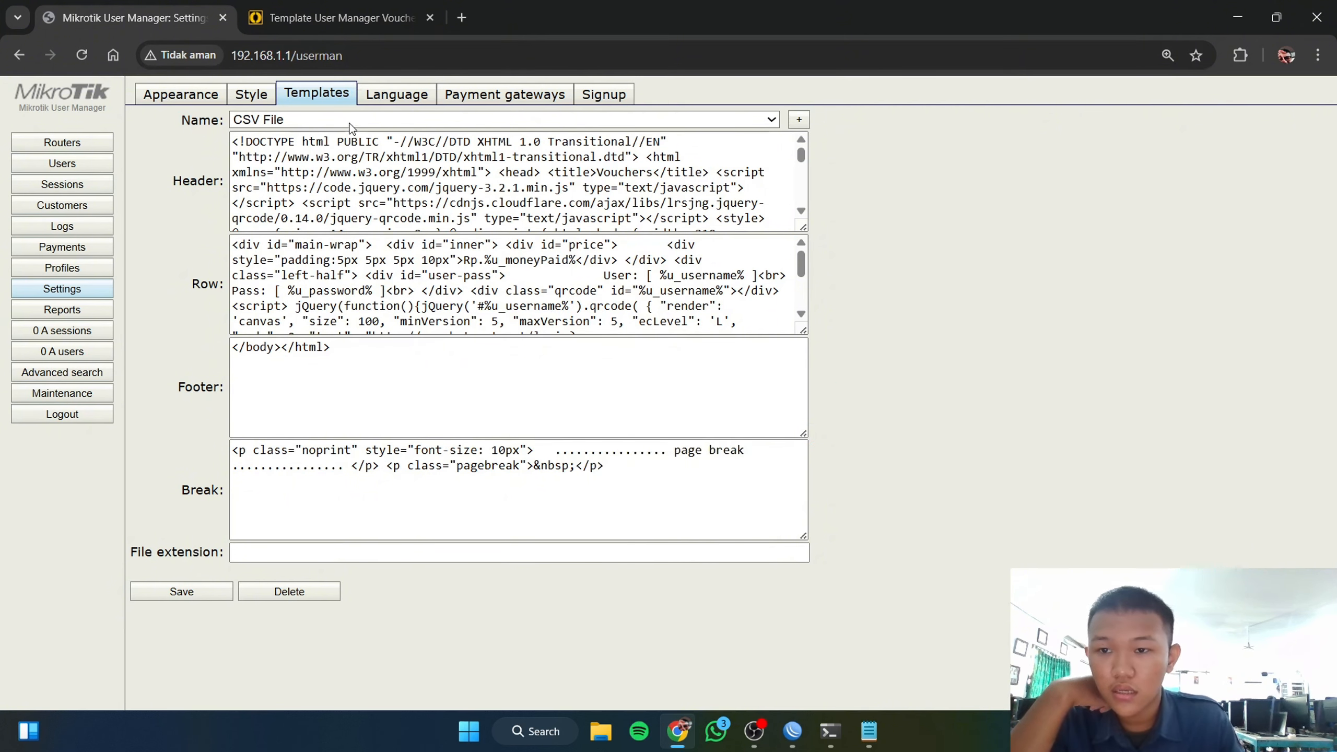
Step: Generate printable vouchers for all ten users using the zivenilyasa template
left_click(62, 163)
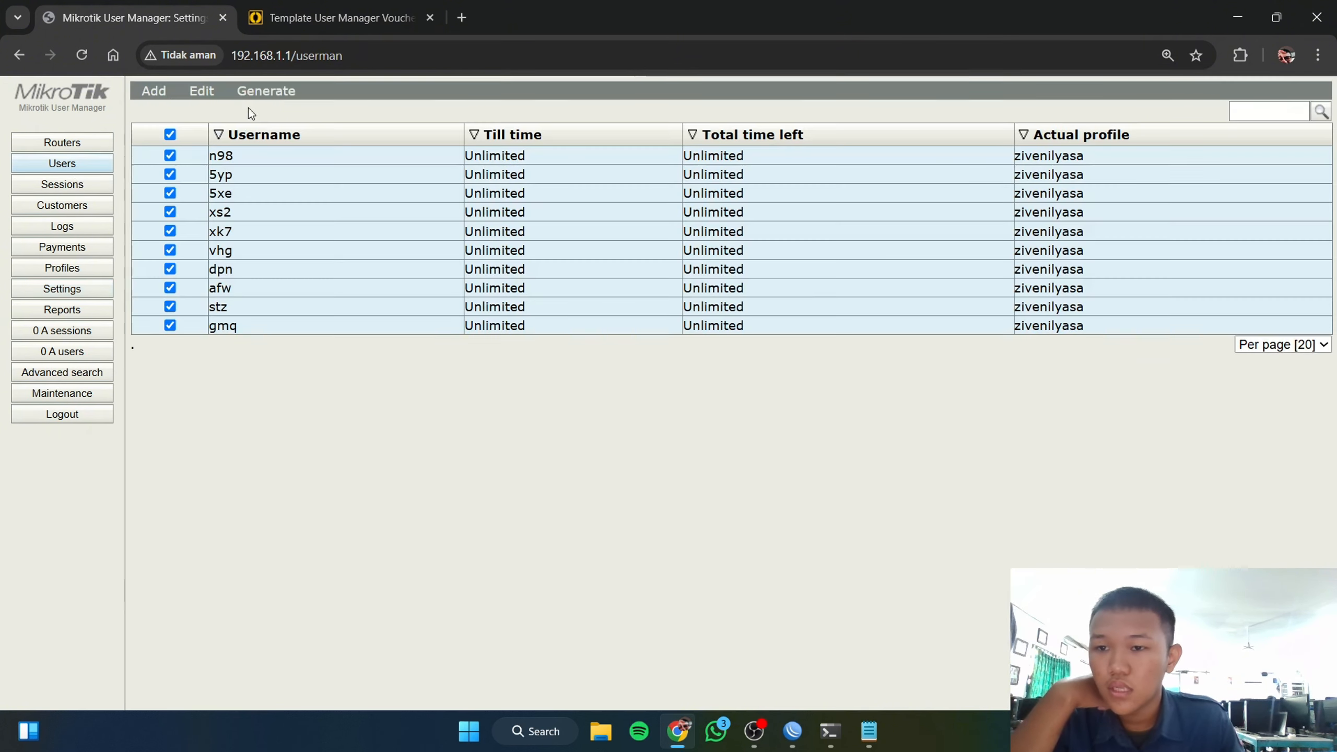
mouse_move(266, 91)
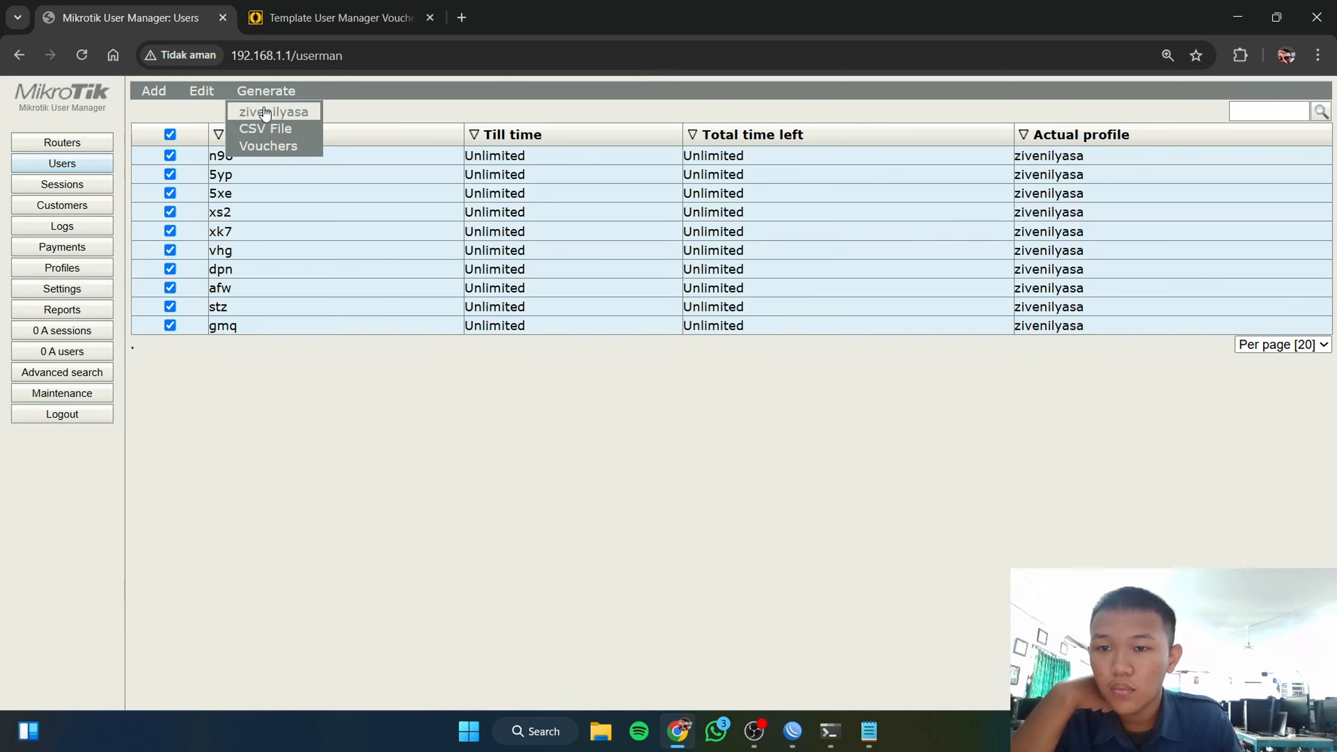
left_click(299, 113)
left_click(681, 431)
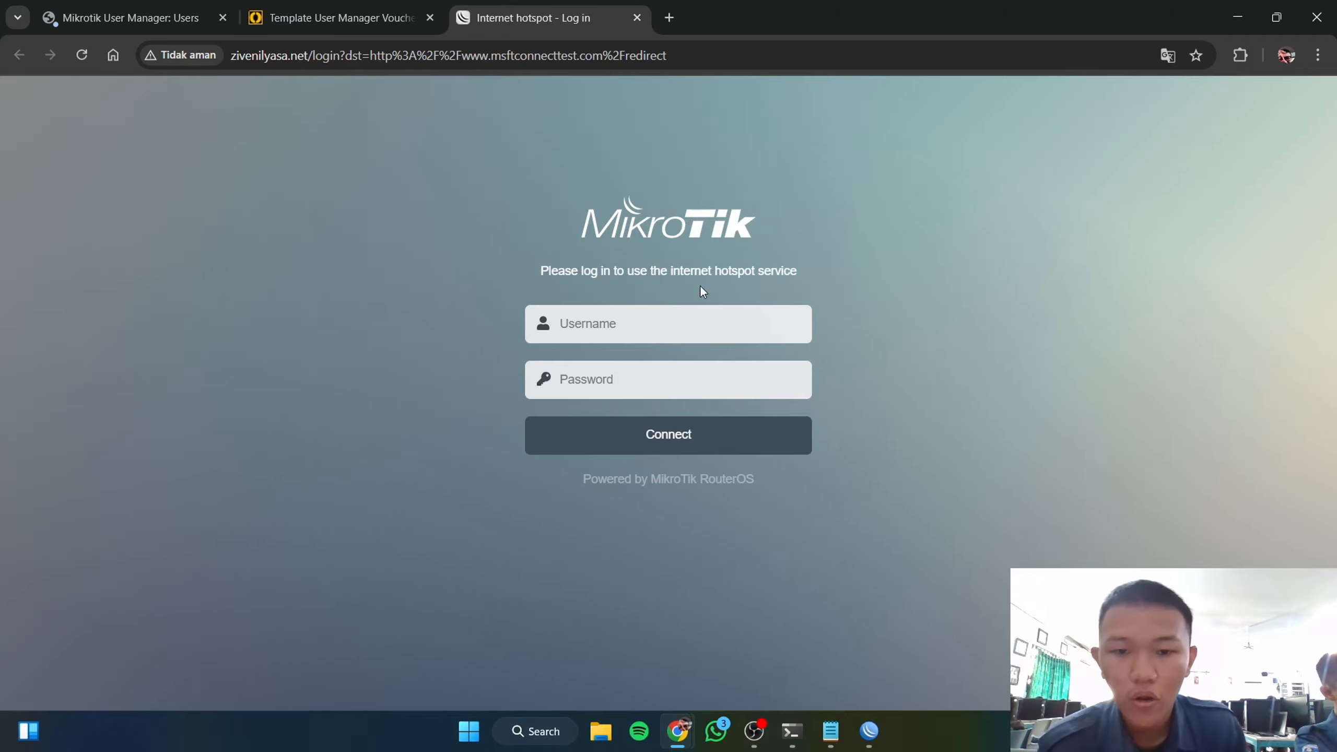
Step: Check that 8.8.8.8 and zivenilyasa.net both redirect to the hotspot login, then close those tabs
left_click(668, 19)
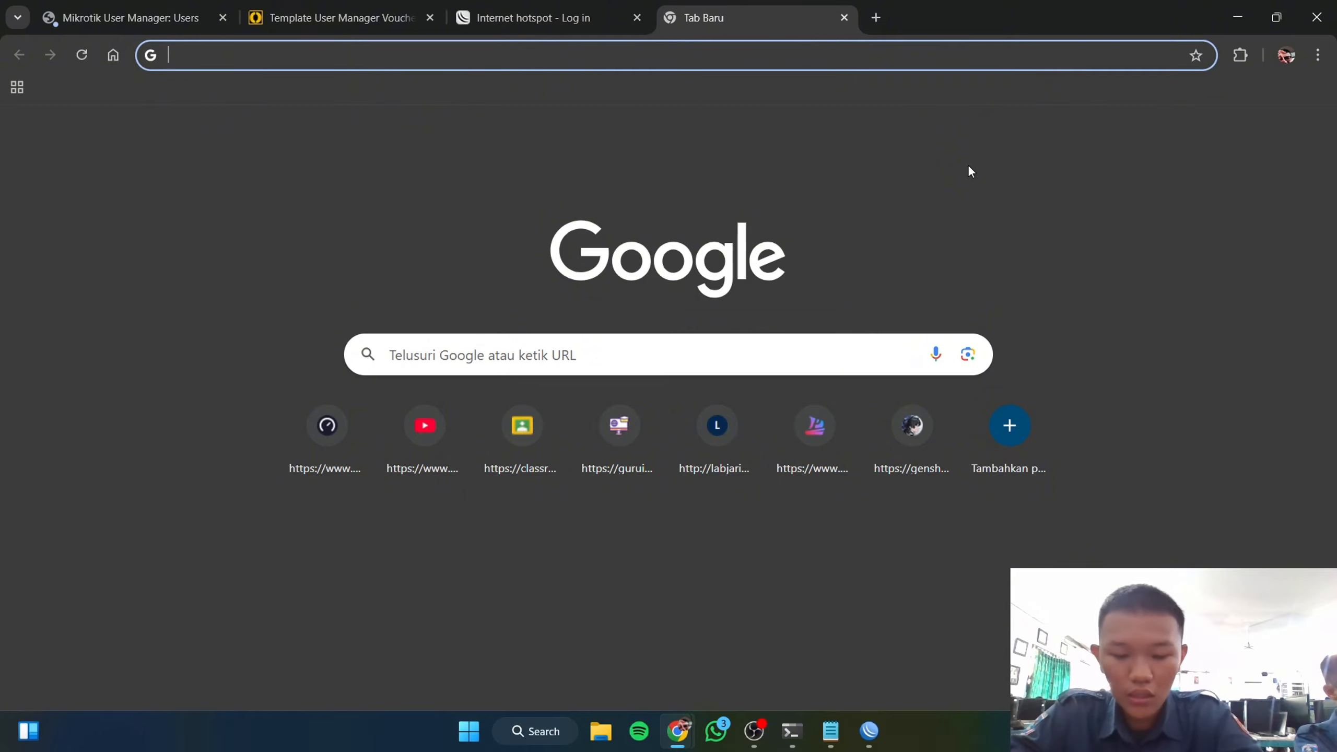
type("8.8.8.8")
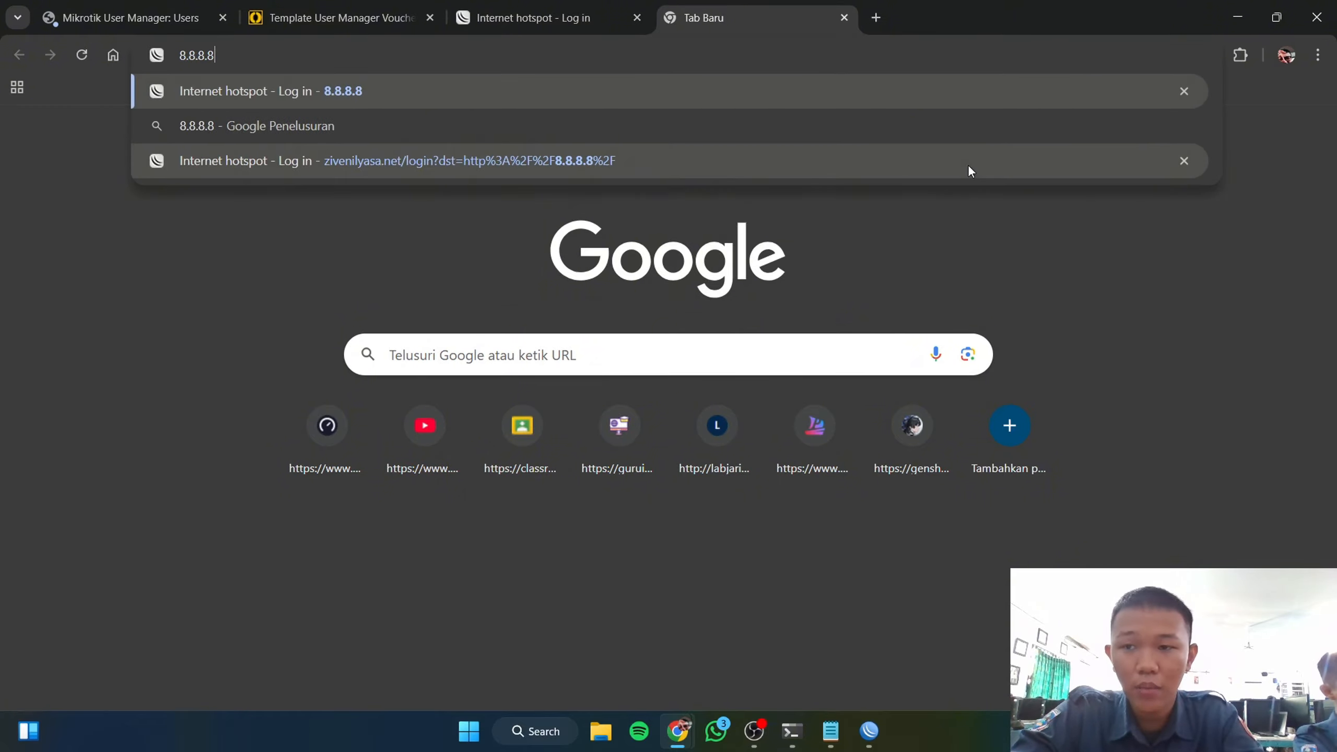
key("Return")
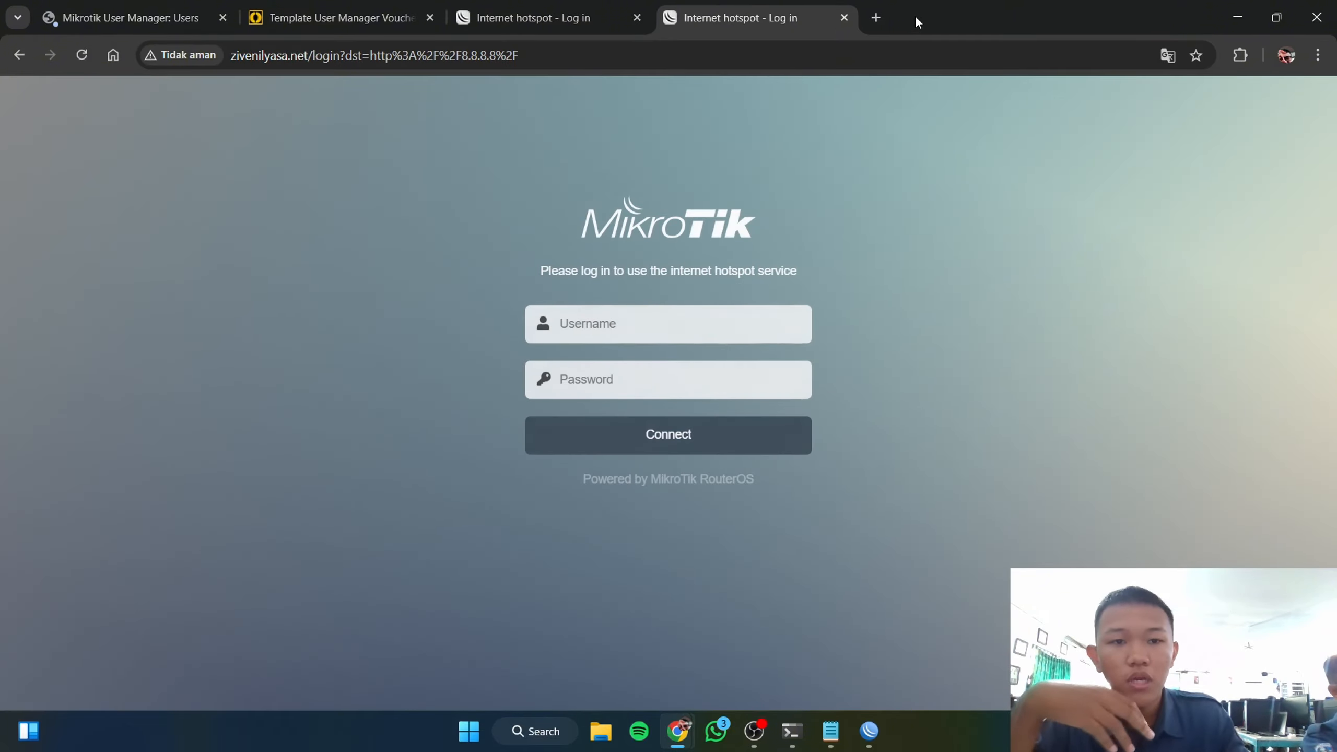
left_click(884, 20)
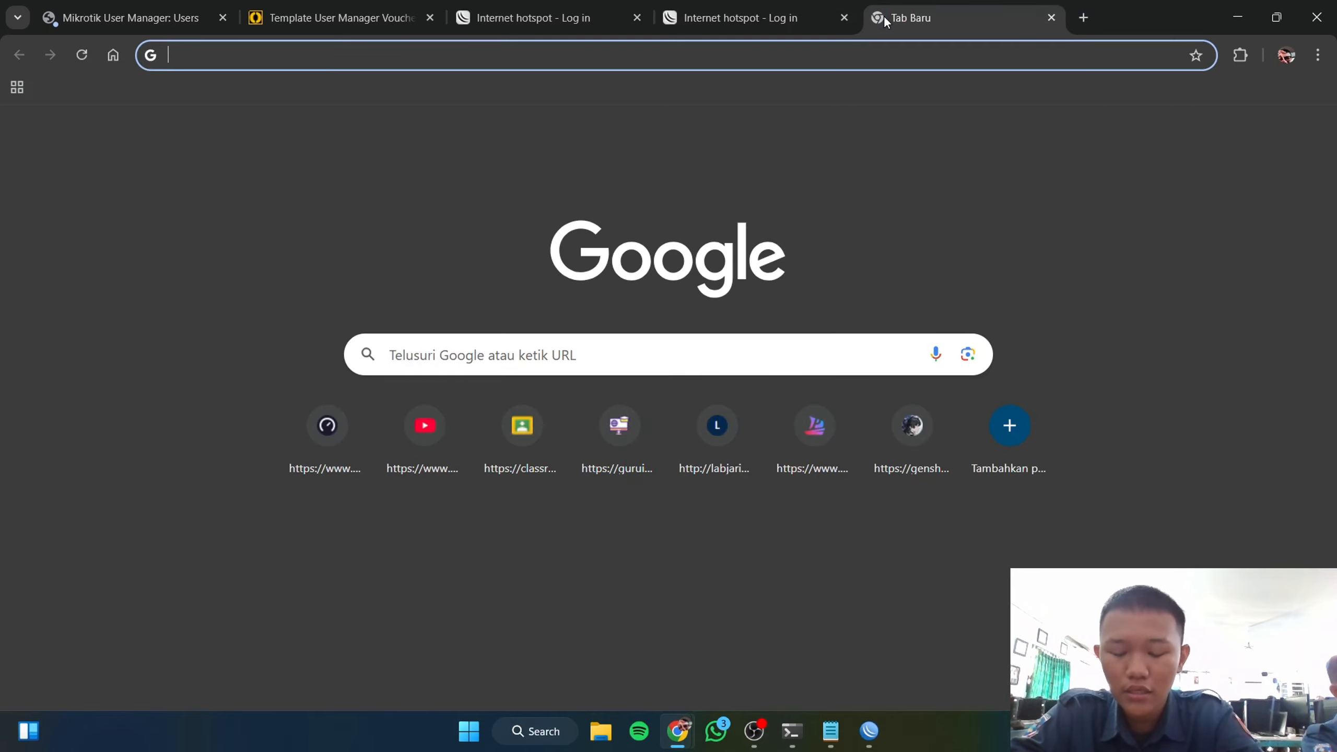
type("zive")
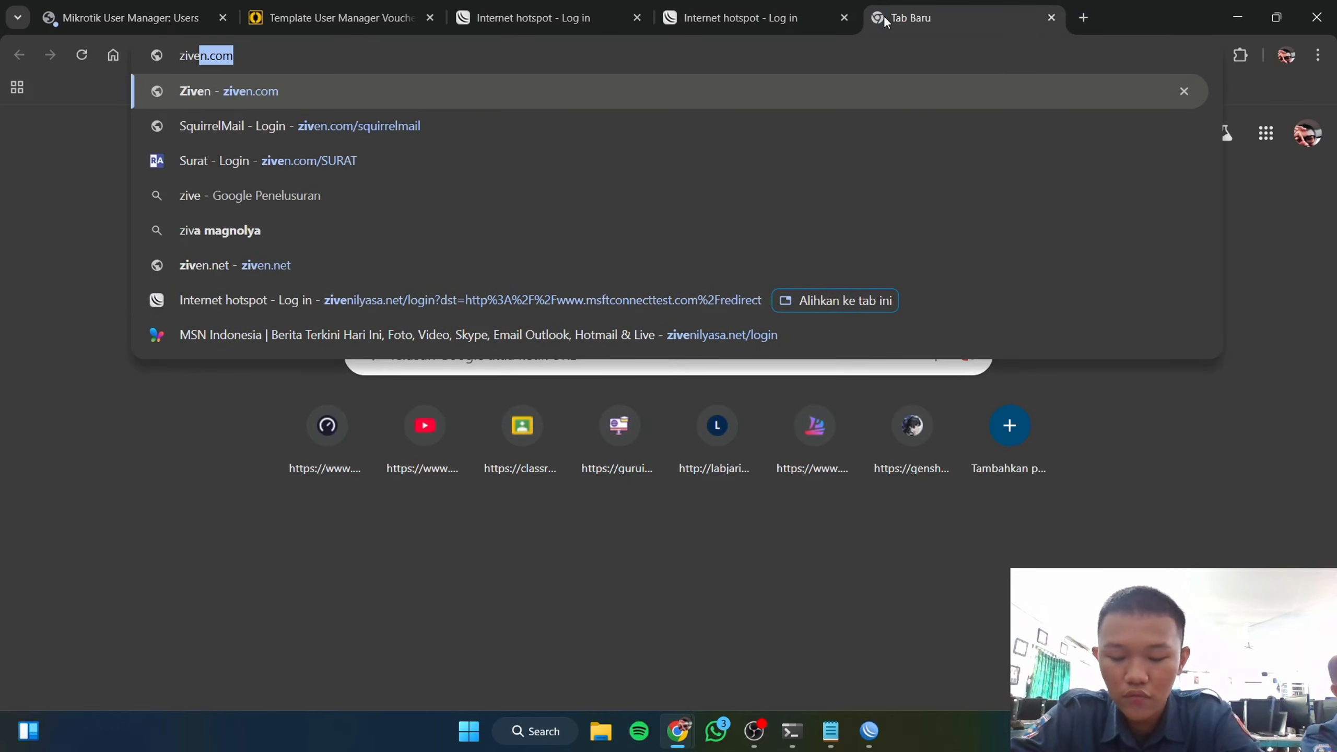
type("nilyasa.")
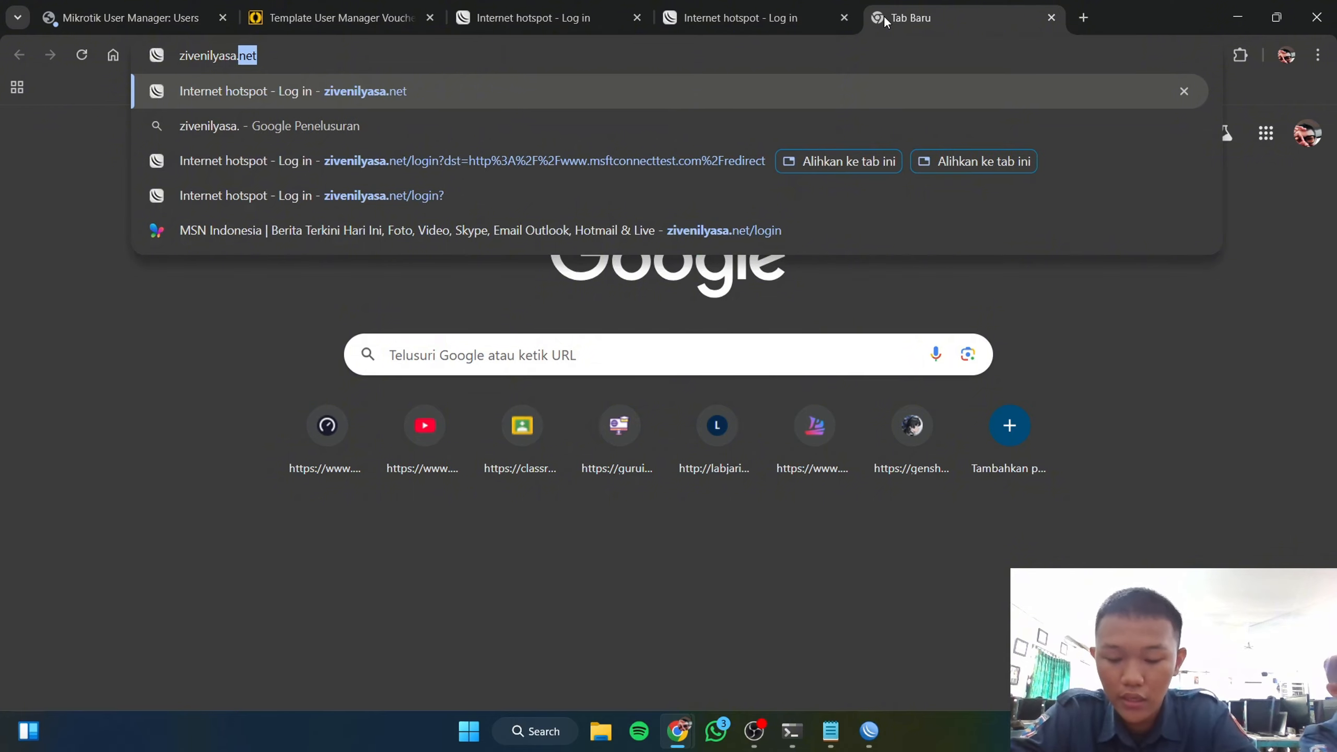
type("net/")
key("Return")
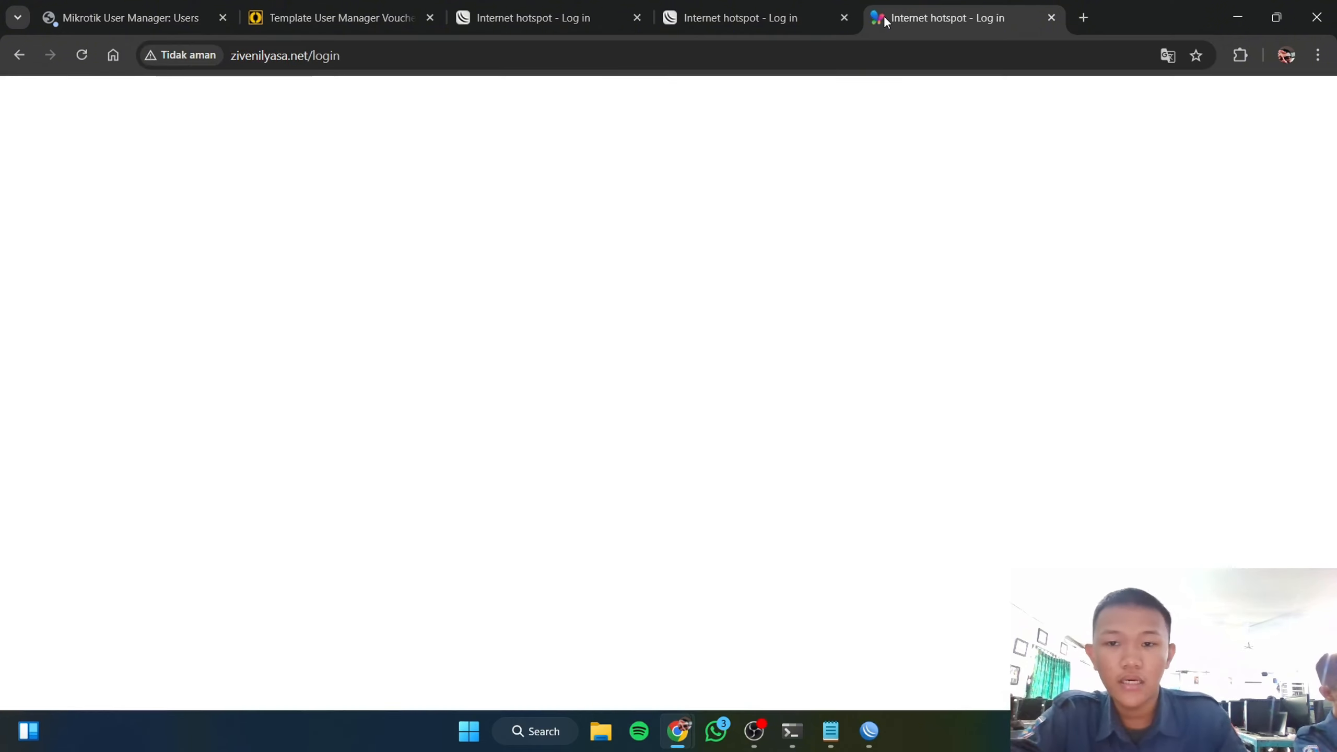
left_click(845, 18)
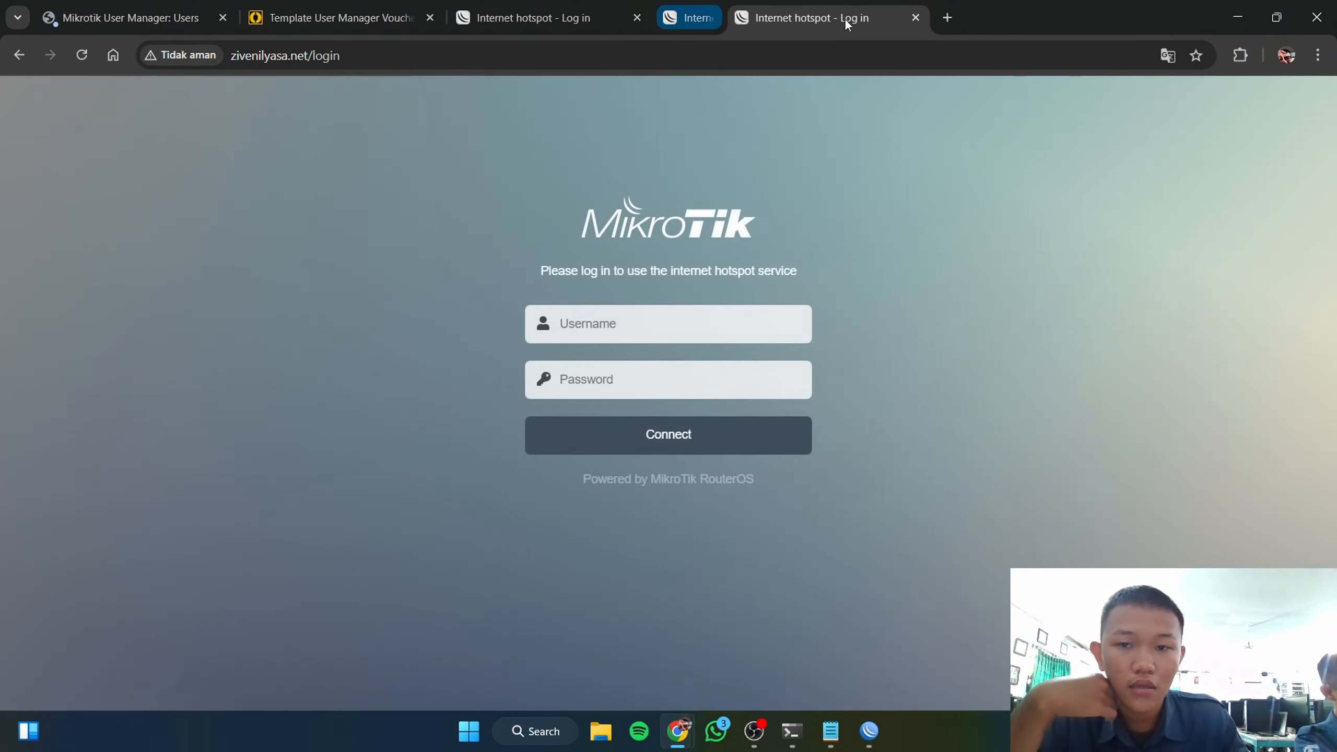
left_click(844, 18)
left_click(663, 316)
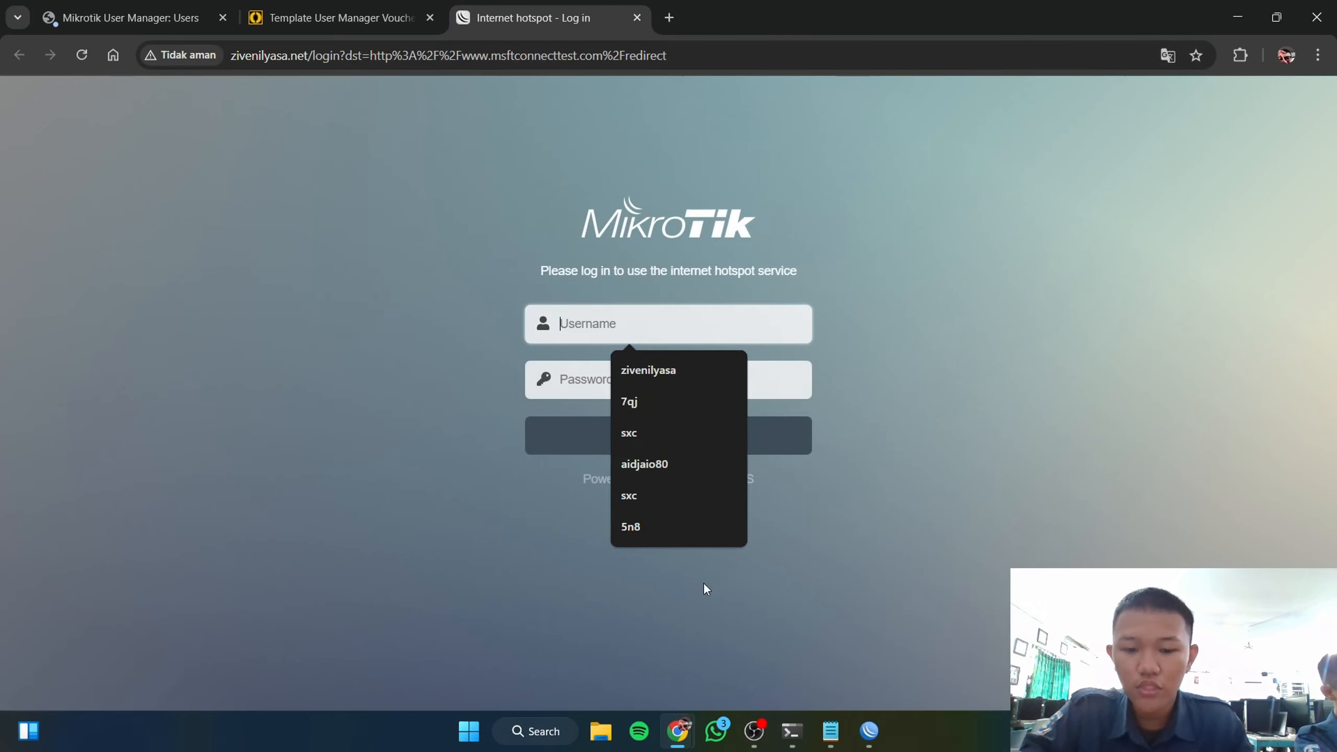
Step: Enter the first printed voucher's username and password into the hotspot login form
mouse_move(684, 735)
left_click(753, 671)
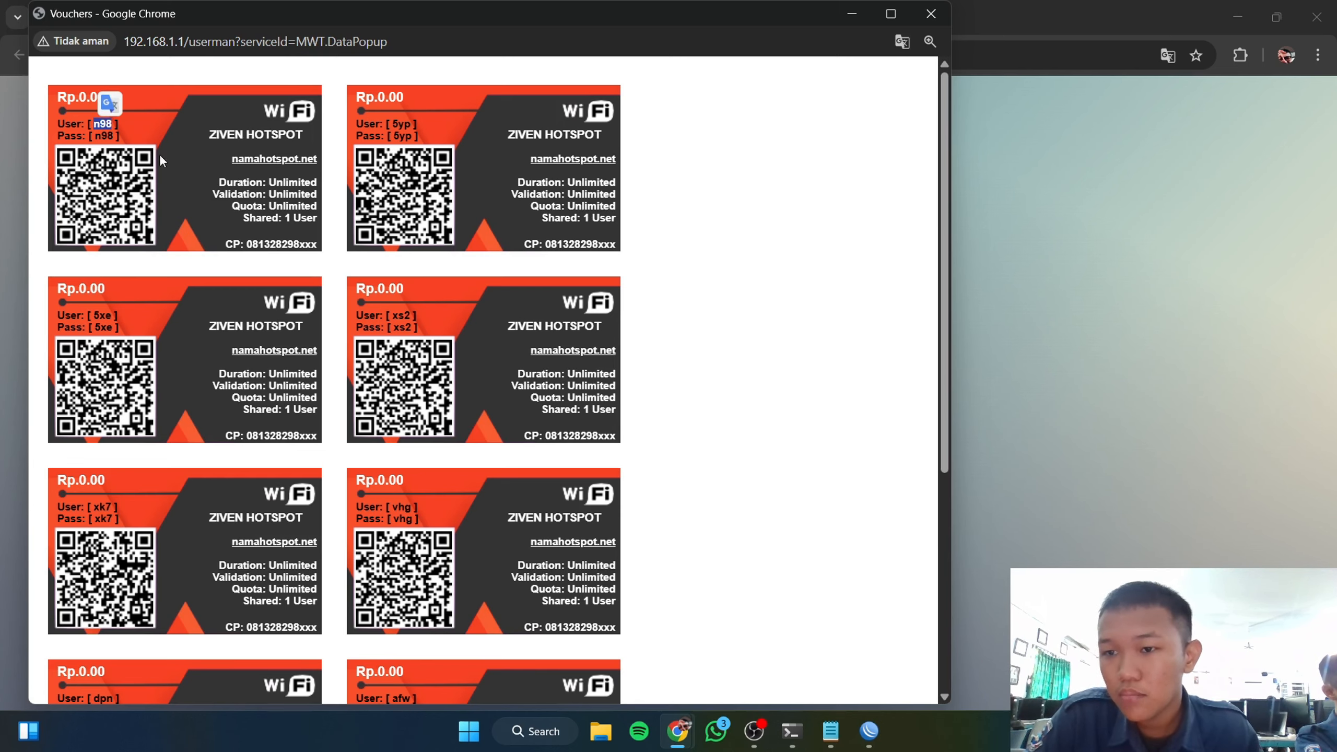
left_click(852, 14)
left_click(659, 323)
type("n98")
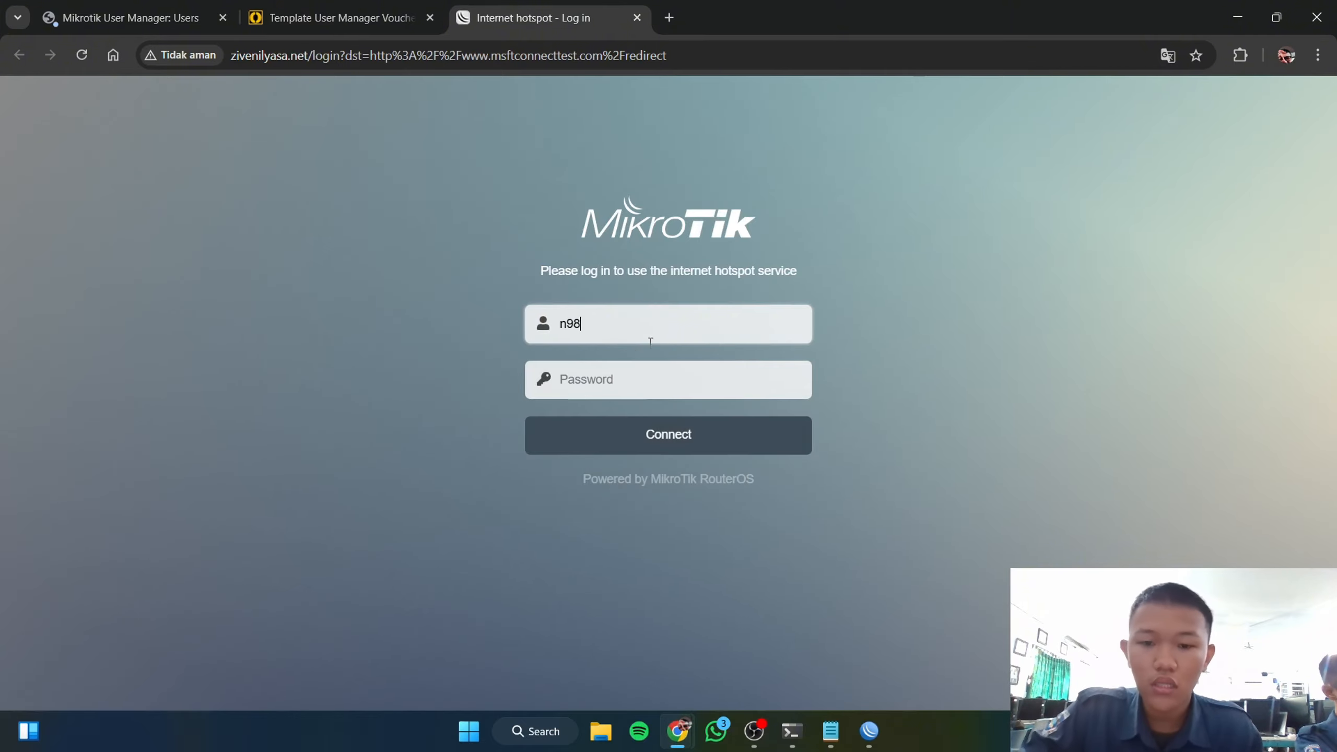
left_click(634, 369)
key("ctrl+v")
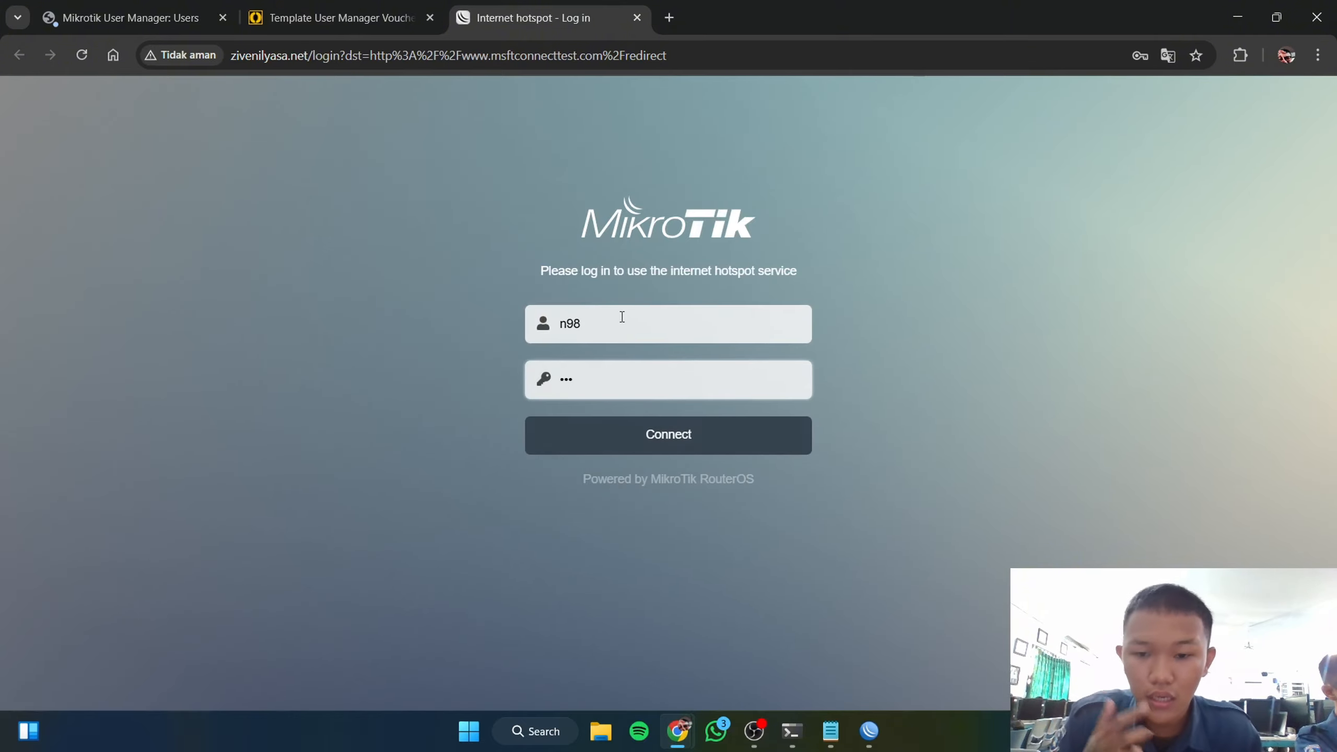
Step: Recheck the credentials against the vouchers and submit the hotspot login
mouse_move(679, 732)
left_click(768, 659)
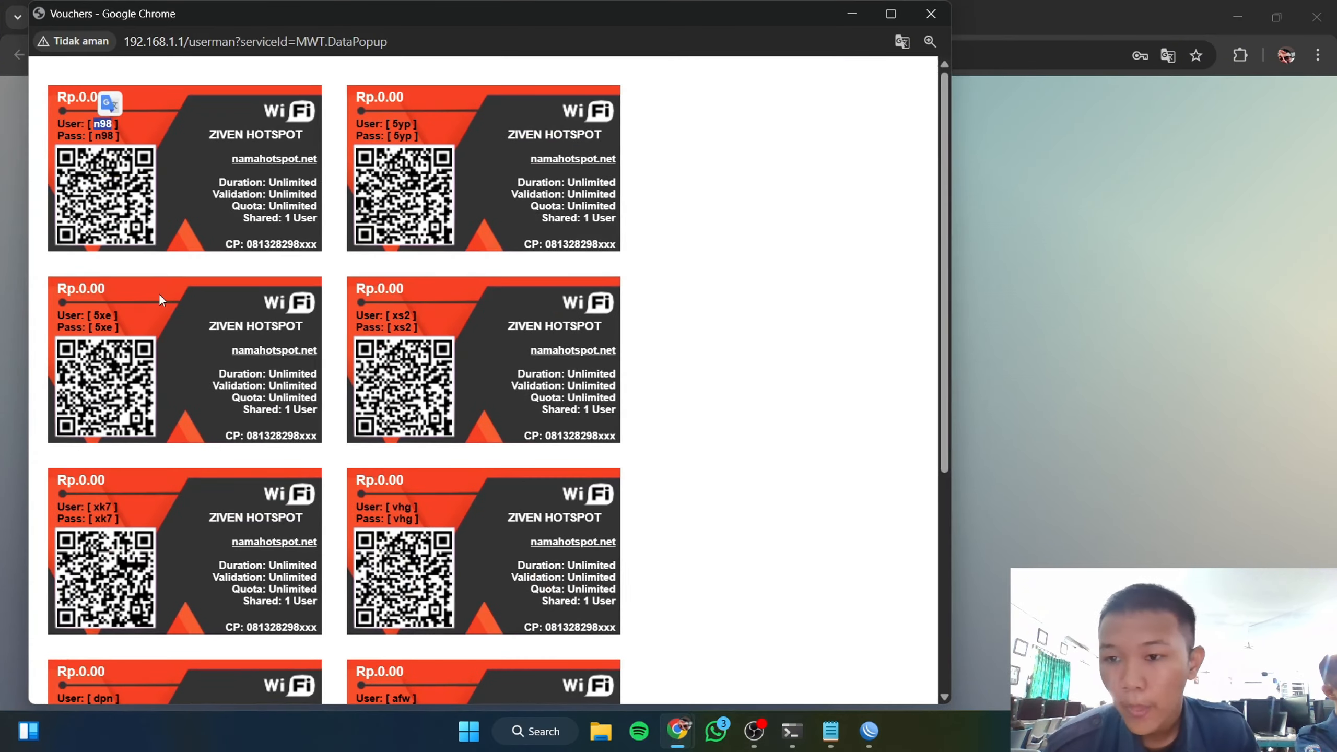
left_click(852, 14)
left_click(669, 438)
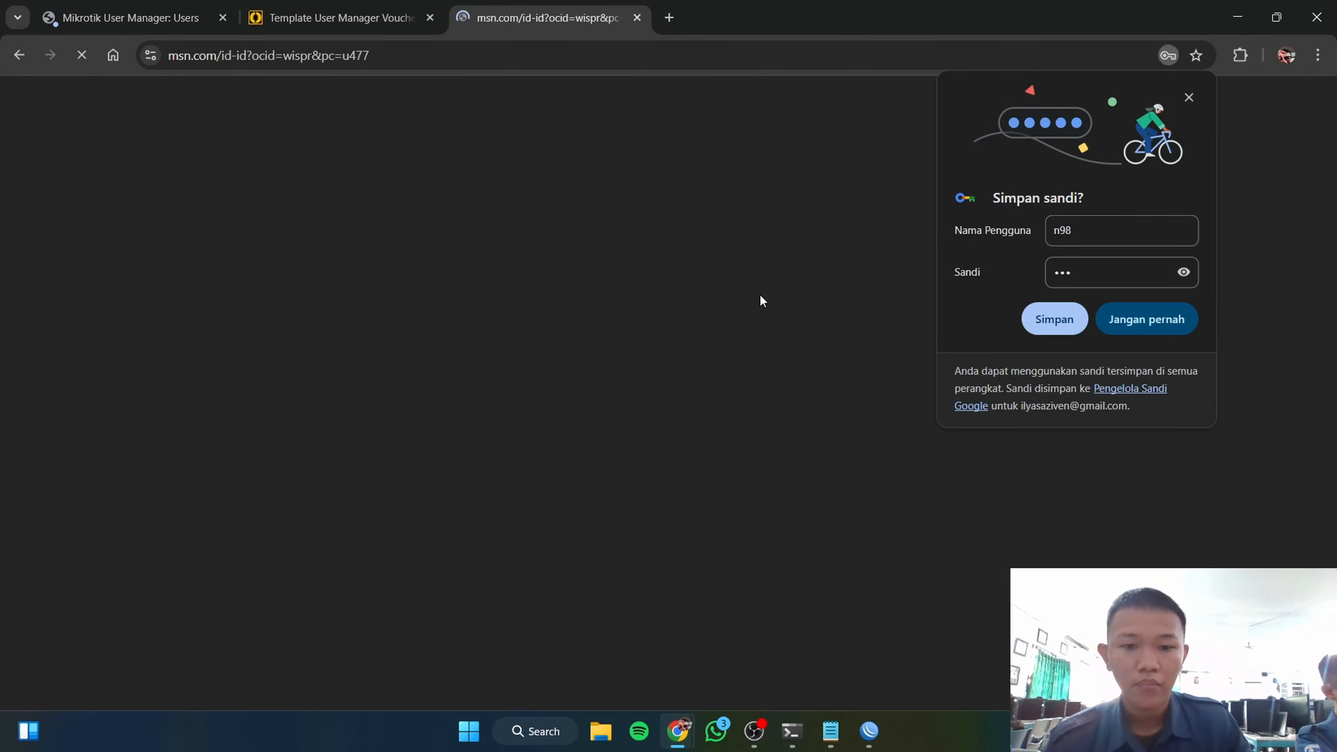